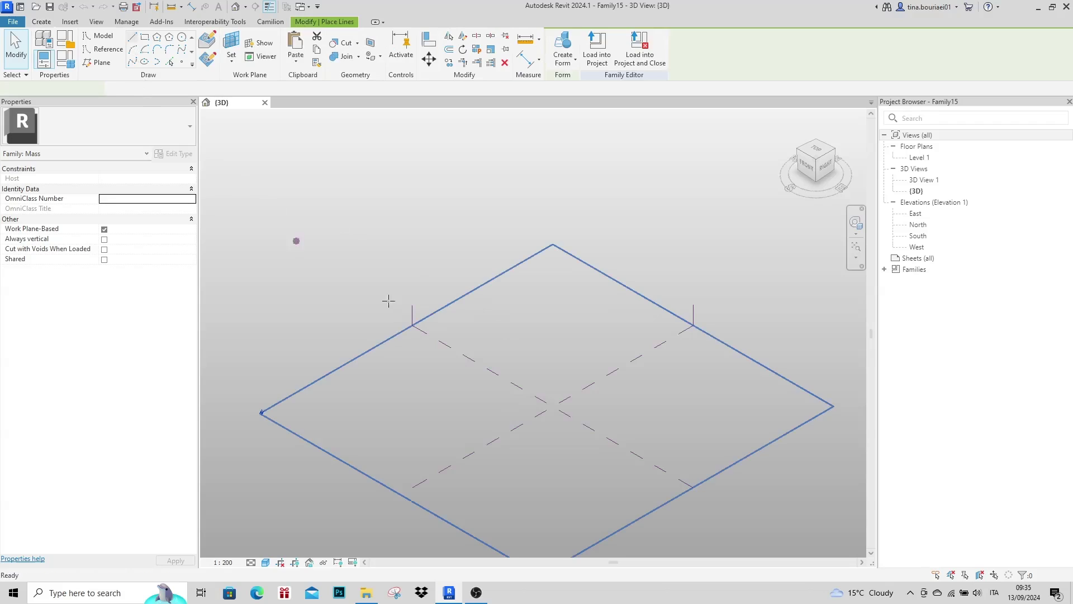
- Draw a single straight model line about 33800 mm long on Level 1, near the crossing of the reference planes
{"action": "left_click", "coordinate": [486, 414]}
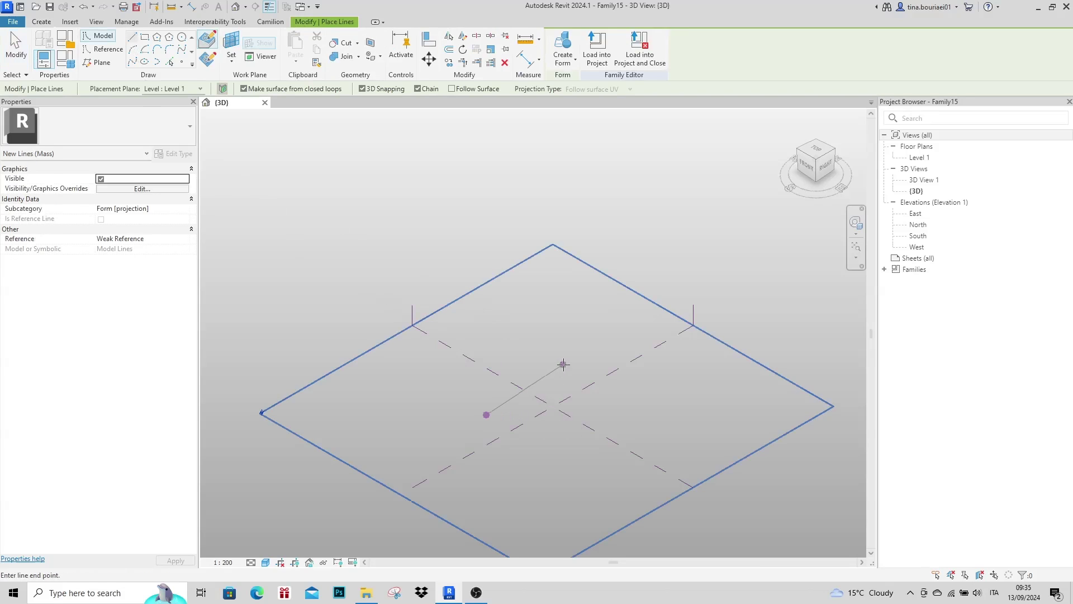
{"action": "left_click", "coordinate": [580, 356]}
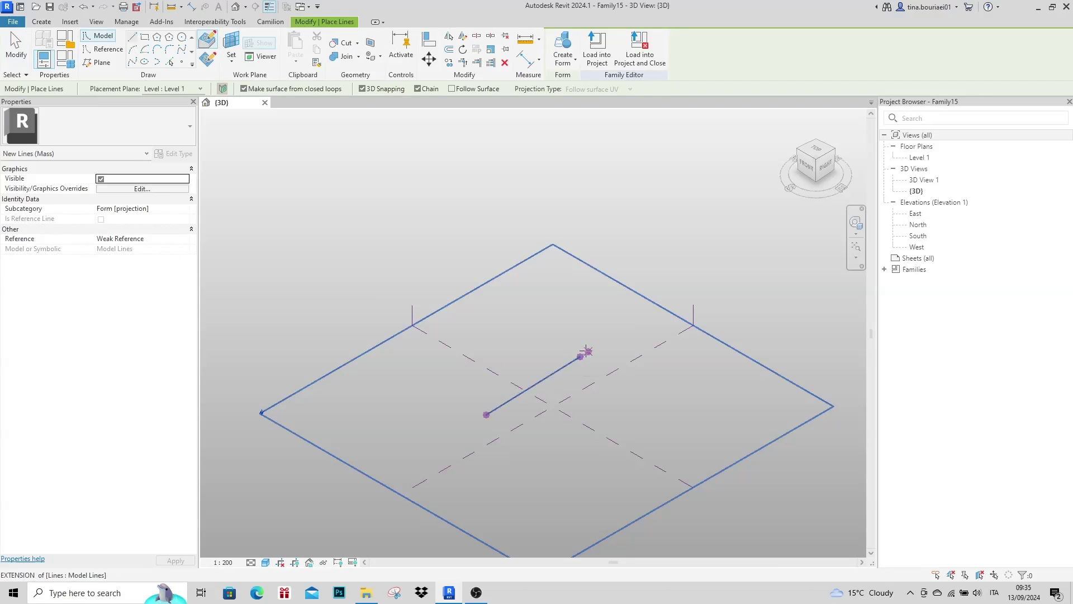
{"action": "key", "text": "Escape"}
{"action": "key", "text": "Escape"}
- Create a solid form from the model line to produce a vertical surface
{"action": "left_click", "coordinate": [559, 373]}
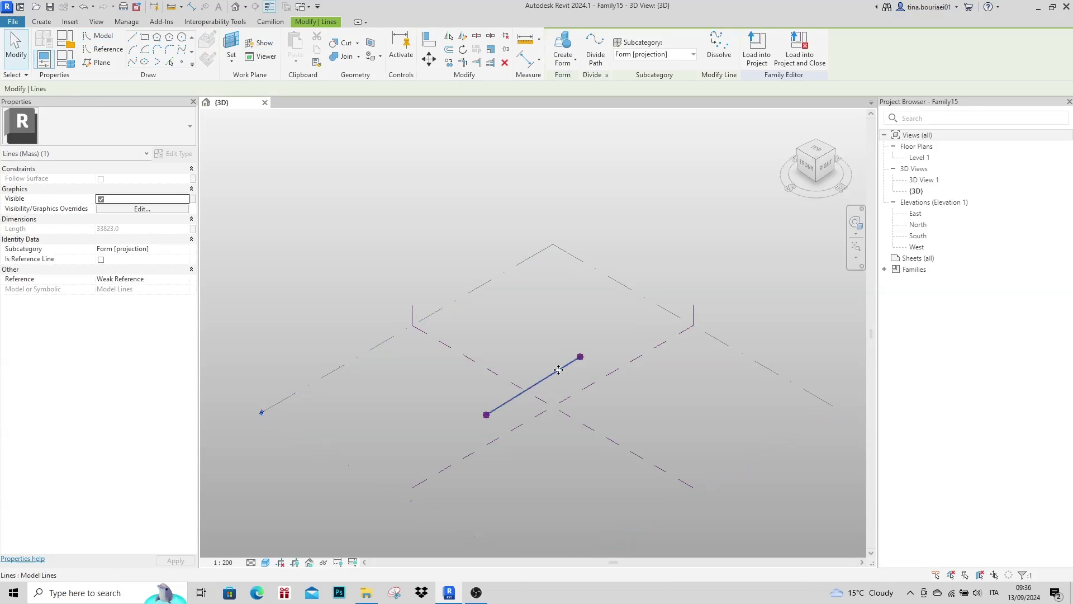
{"action": "left_click", "coordinate": [563, 67]}
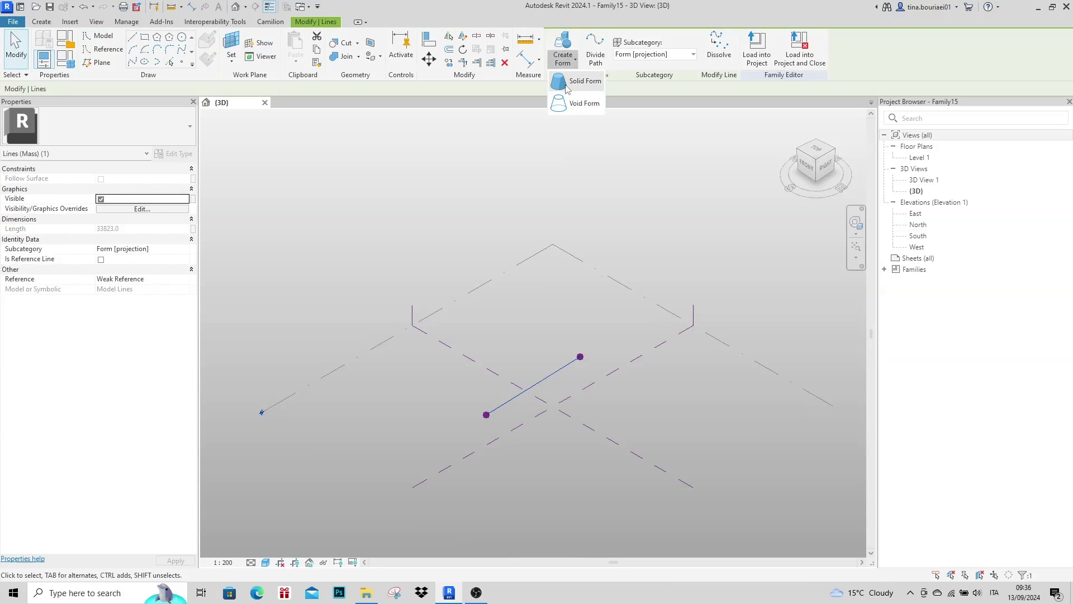
{"action": "left_click", "coordinate": [581, 81]}
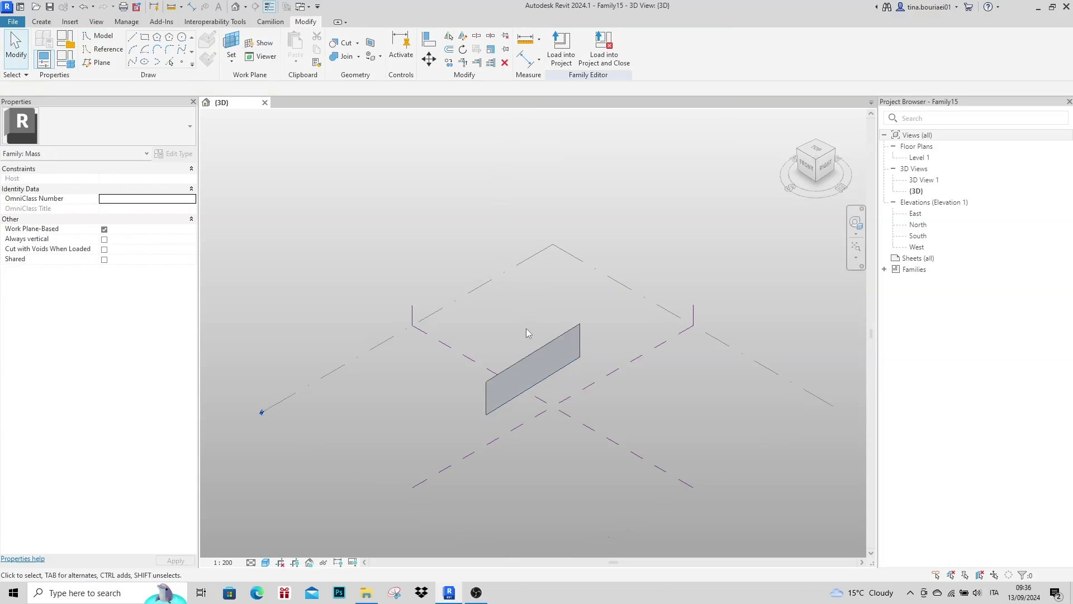
- Set the height of the vertical surface to 30000 mm
{"action": "left_click", "coordinate": [521, 364]}
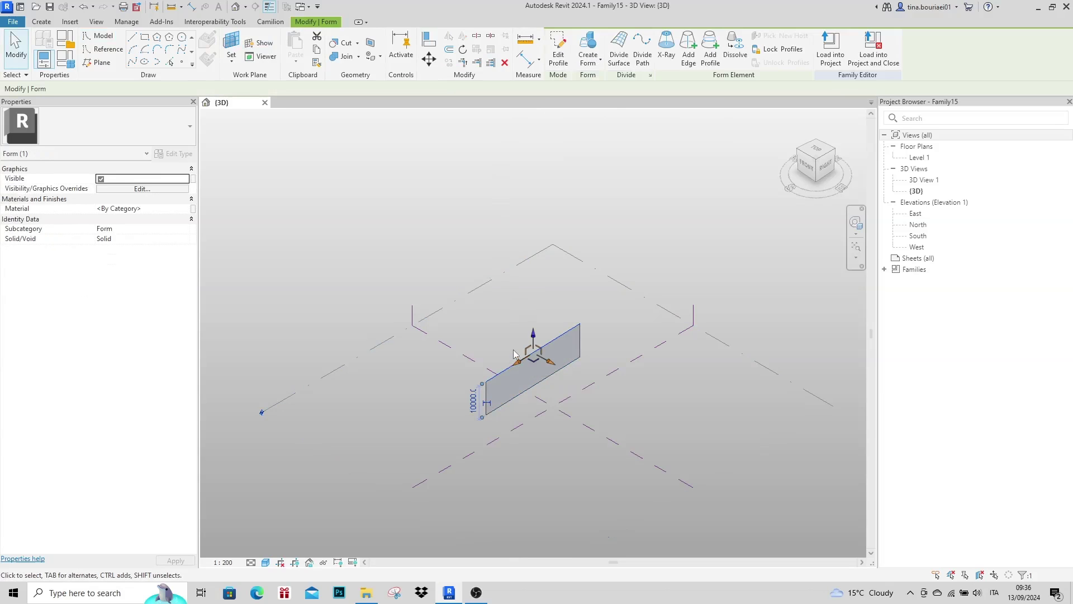
{"action": "scroll", "coordinate": [505, 393], "scroll_direction": "up", "scroll_amount": 2}
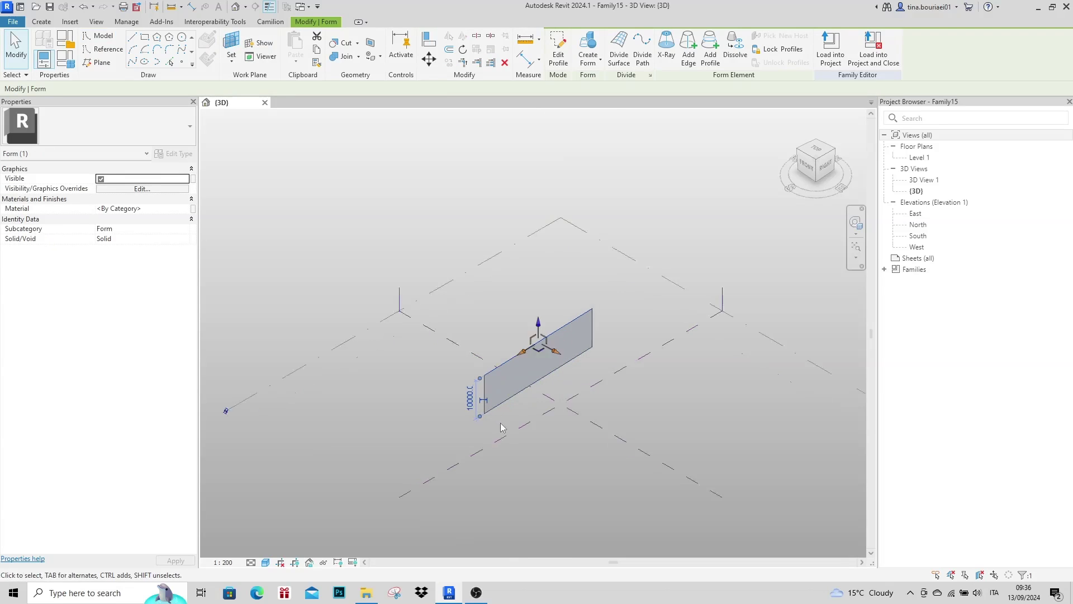
{"action": "left_click", "coordinate": [467, 394]}
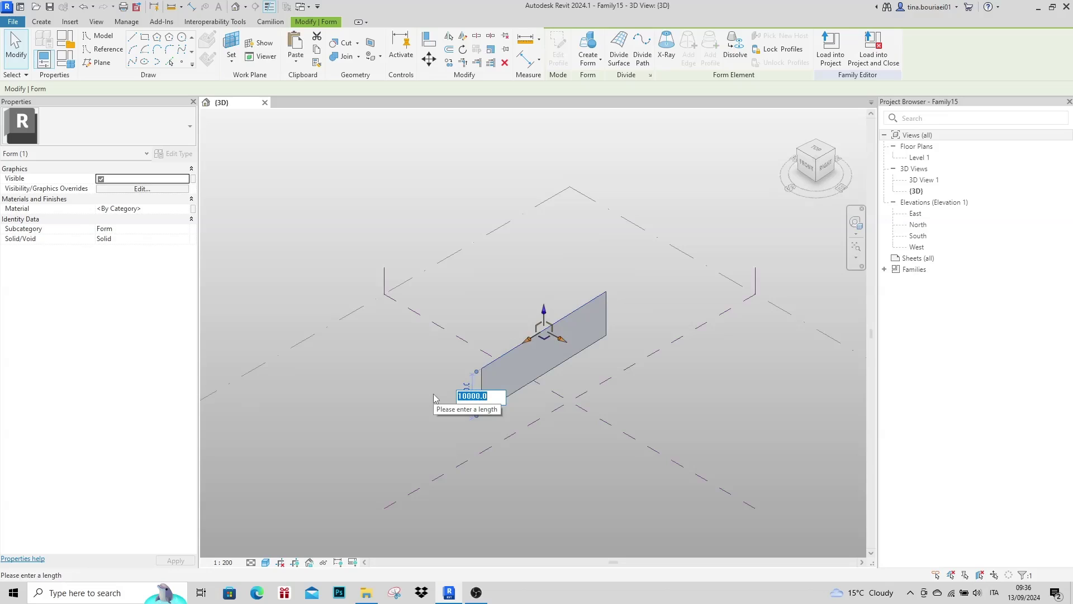
{"action": "type", "text": "30000"}
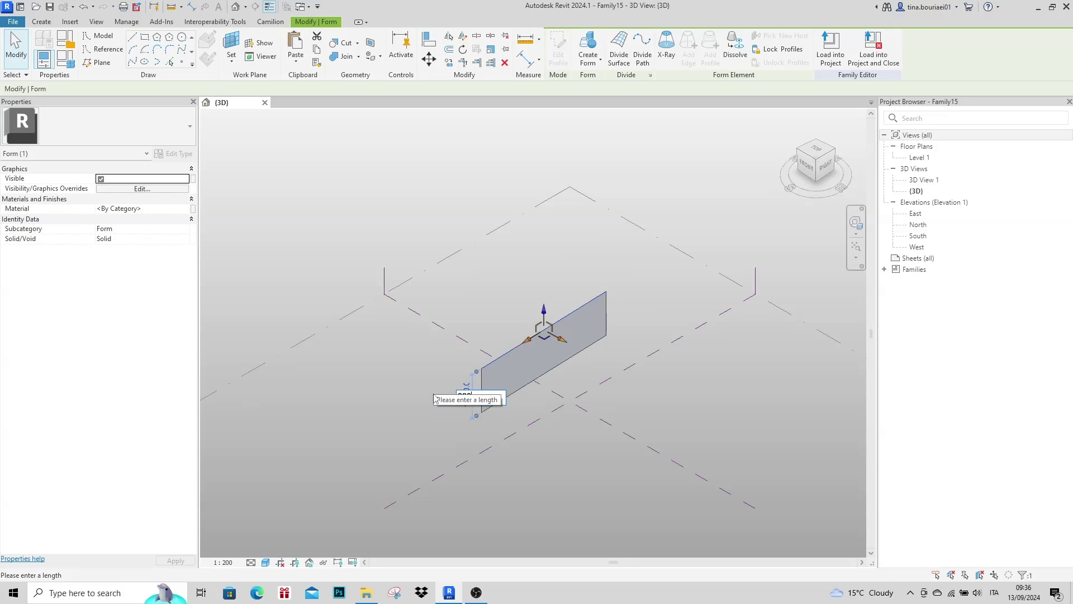
{"action": "key", "text": "Return"}
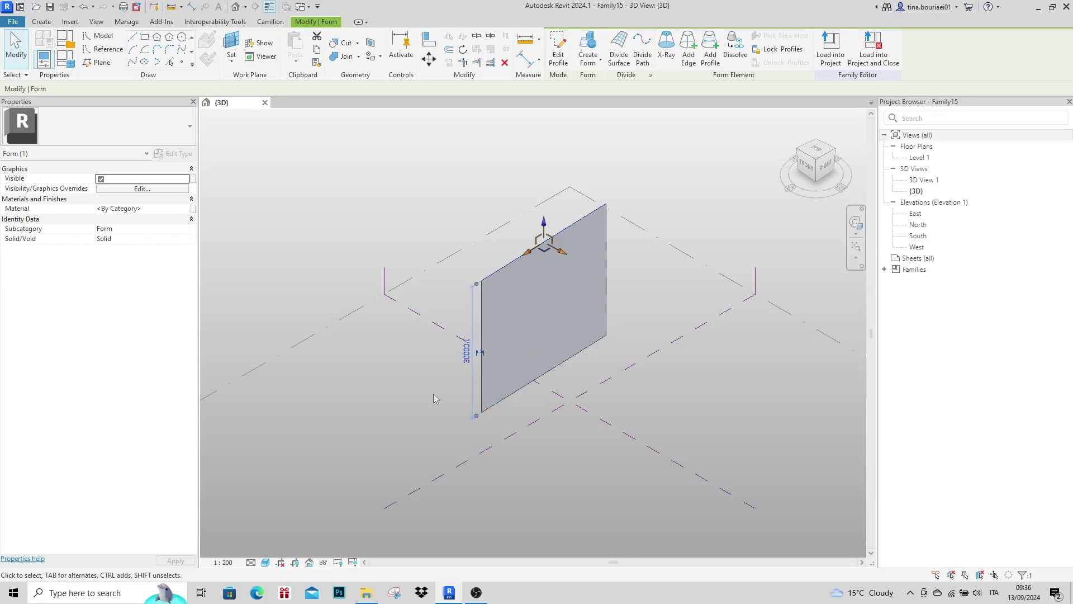
- Set the horizontal length of the vertical surface to 12000 mm
{"action": "left_click", "coordinate": [524, 395]}
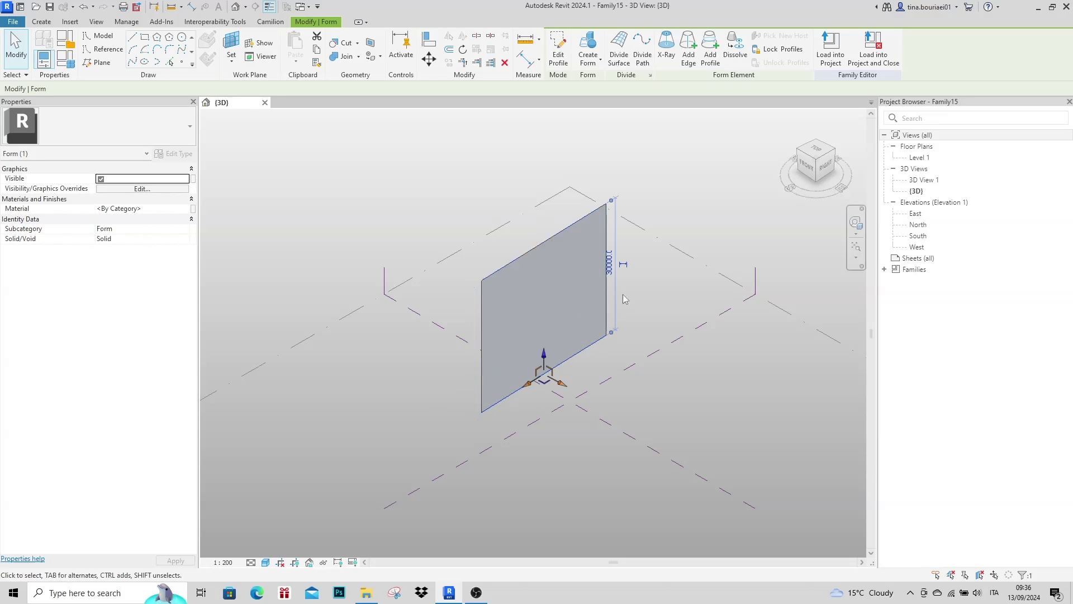
{"action": "left_click", "coordinate": [480, 325]}
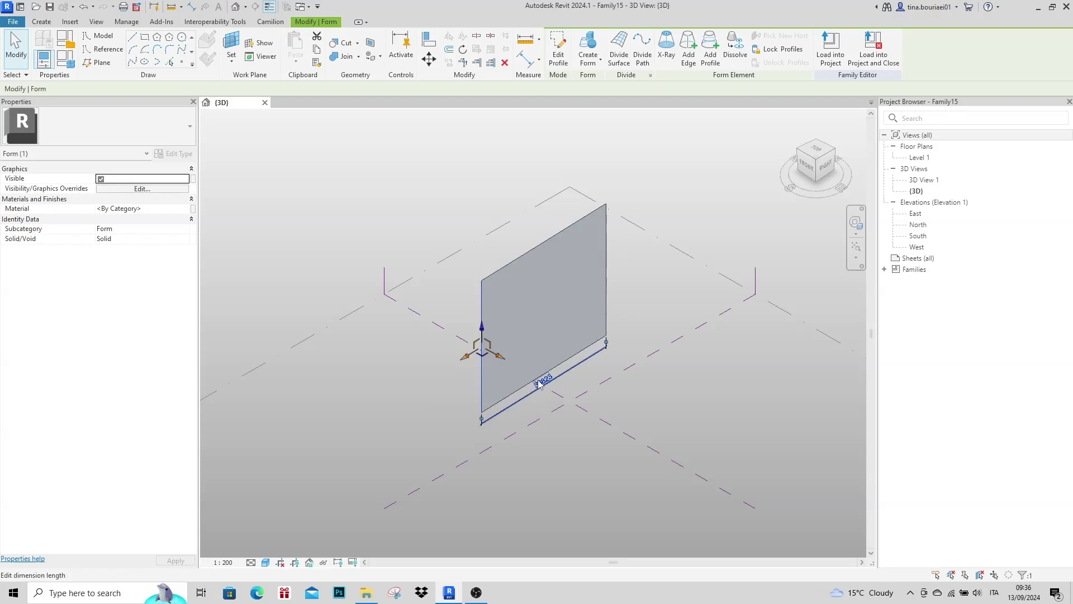
{"action": "left_click", "coordinate": [557, 379]}
{"action": "left_click", "coordinate": [503, 358]}
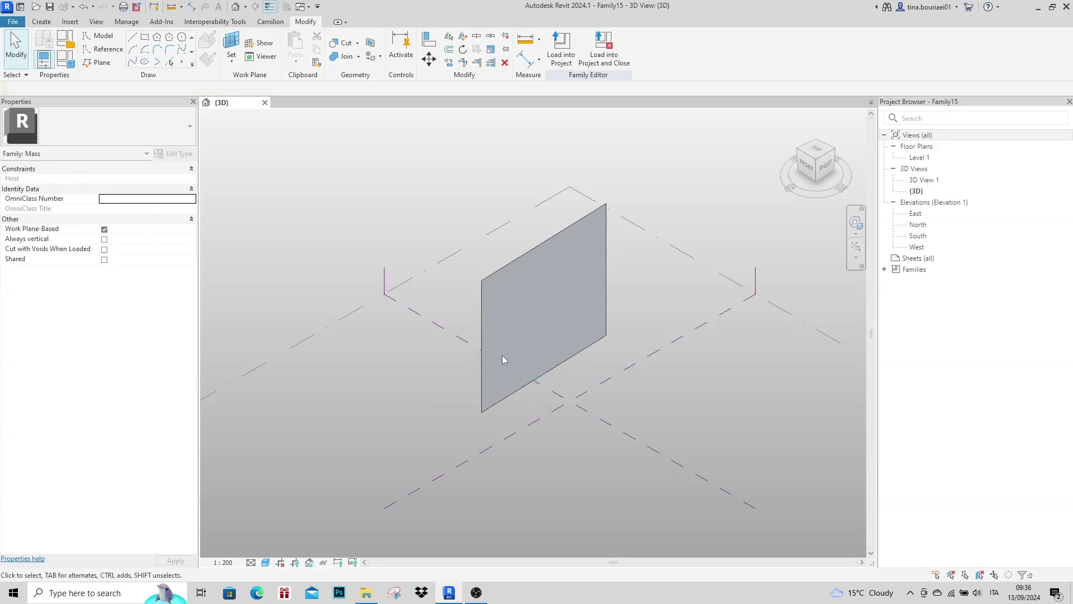
{"action": "left_click", "coordinate": [484, 343]}
{"action": "left_click", "coordinate": [550, 373]}
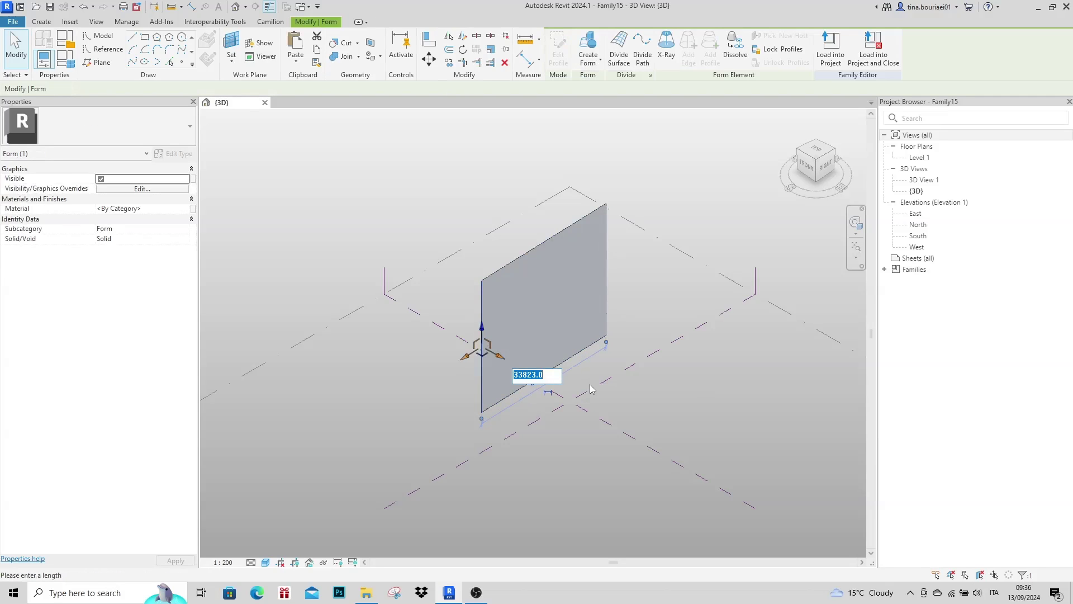
{"action": "type", "text": "12000"}
{"action": "key", "text": "Return"}
{"action": "key", "text": "Escape"}
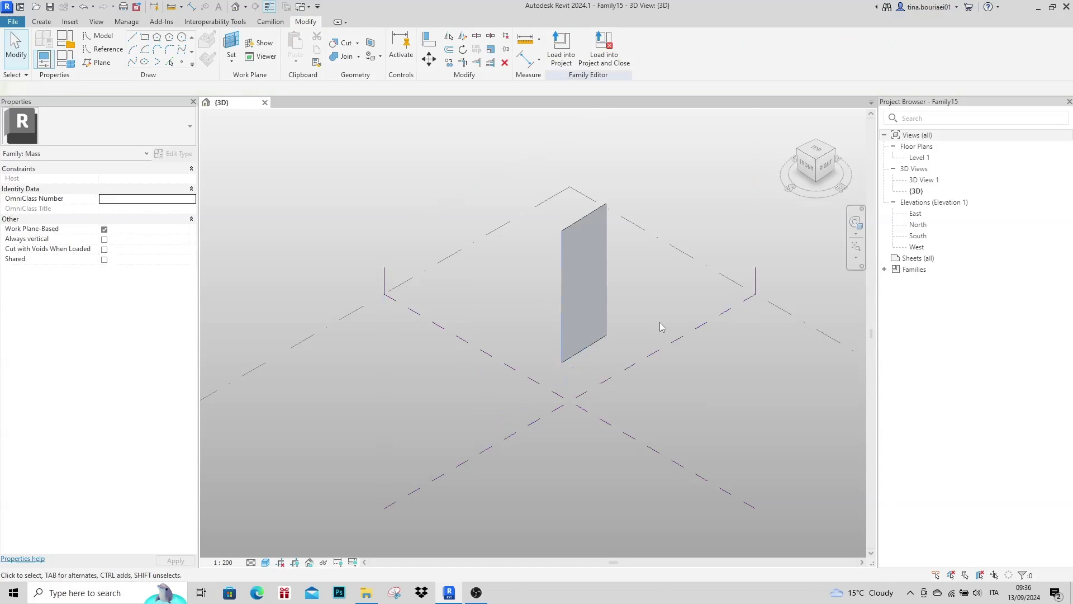
- Divide the face of the vertical surface into a UV grid with Divide Surface
{"action": "scroll", "coordinate": [669, 288], "scroll_direction": "up", "scroll_amount": 3}
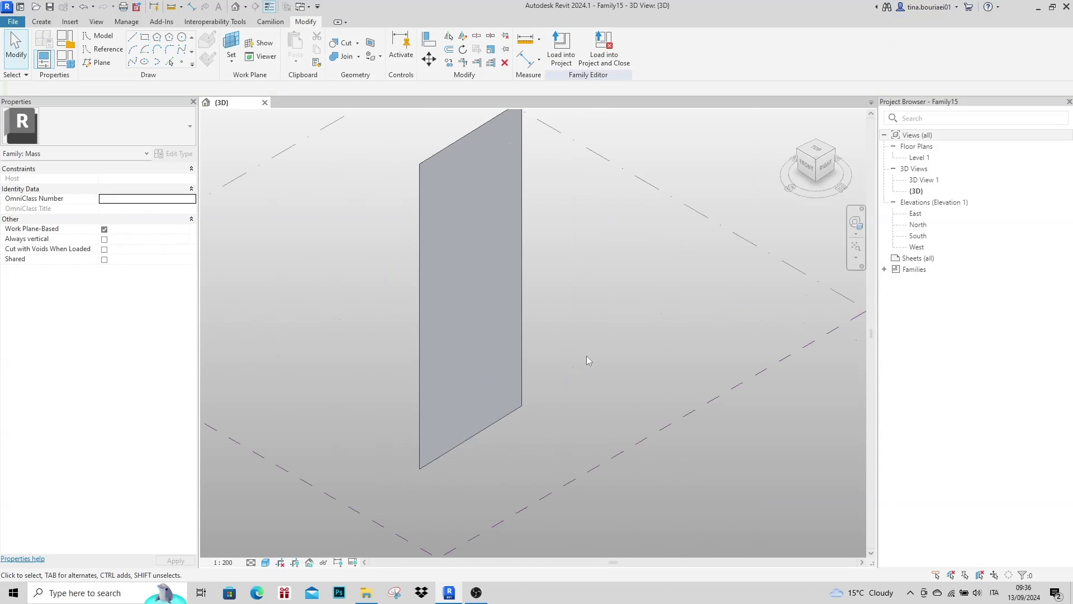
{"action": "scroll", "coordinate": [586, 356], "scroll_direction": "down", "scroll_amount": 2}
{"action": "scroll", "coordinate": [459, 210], "scroll_direction": "up", "scroll_amount": 1}
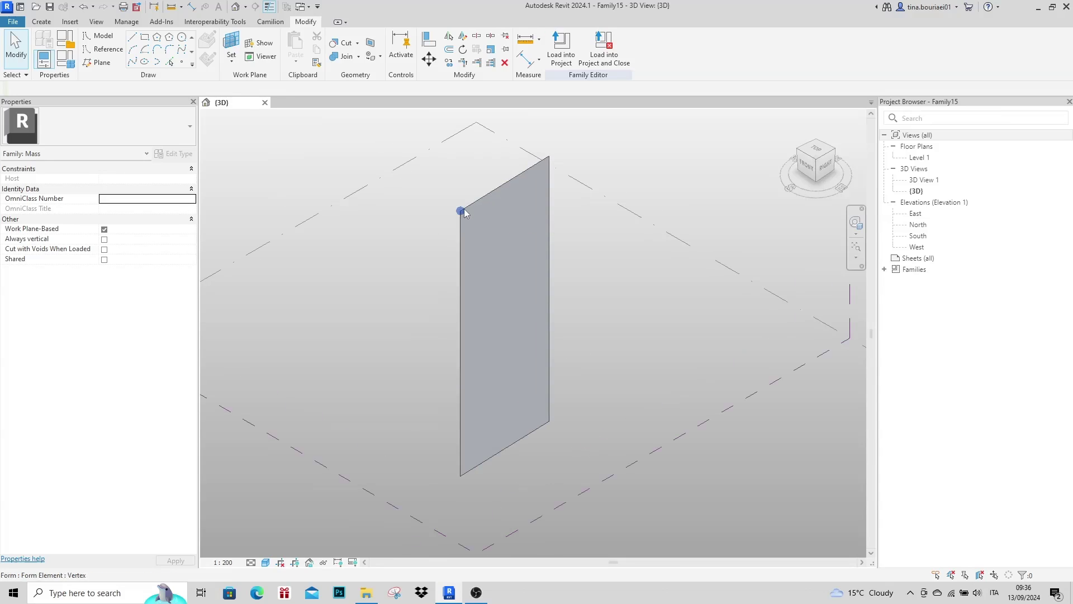
{"action": "left_click", "coordinate": [547, 232]}
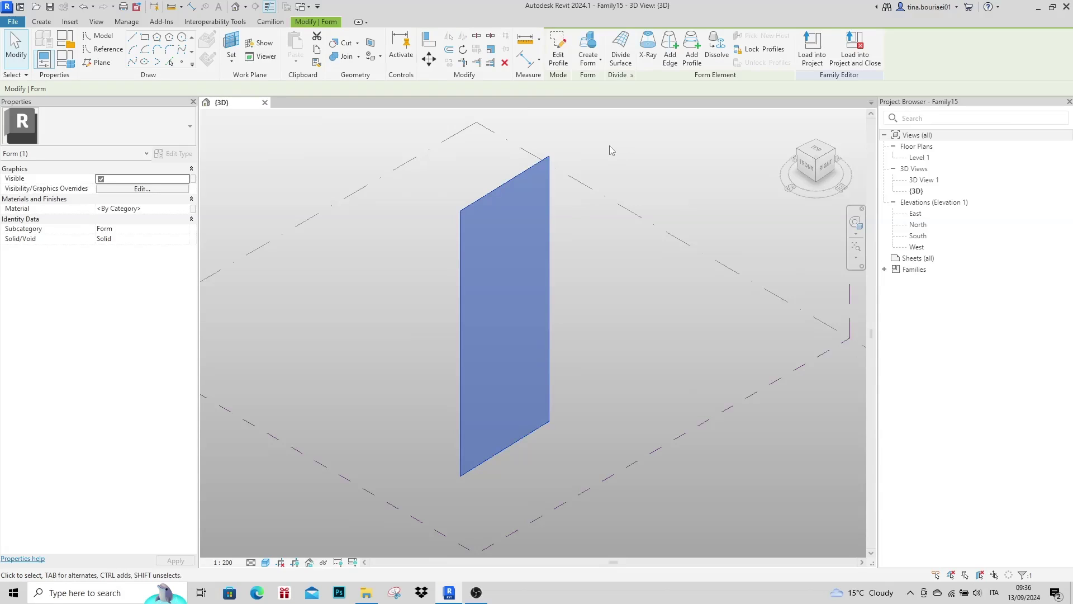
{"action": "left_click", "coordinate": [620, 50]}
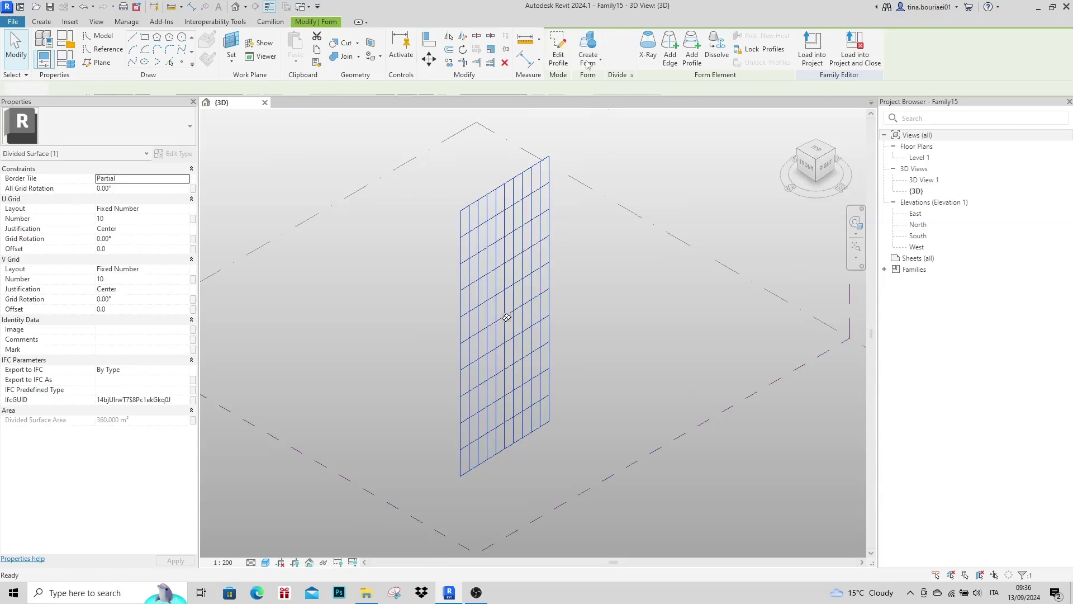
- Set the divided surface's U grid number to 20 and its V grid number to 8
{"action": "left_click", "coordinate": [123, 219]}
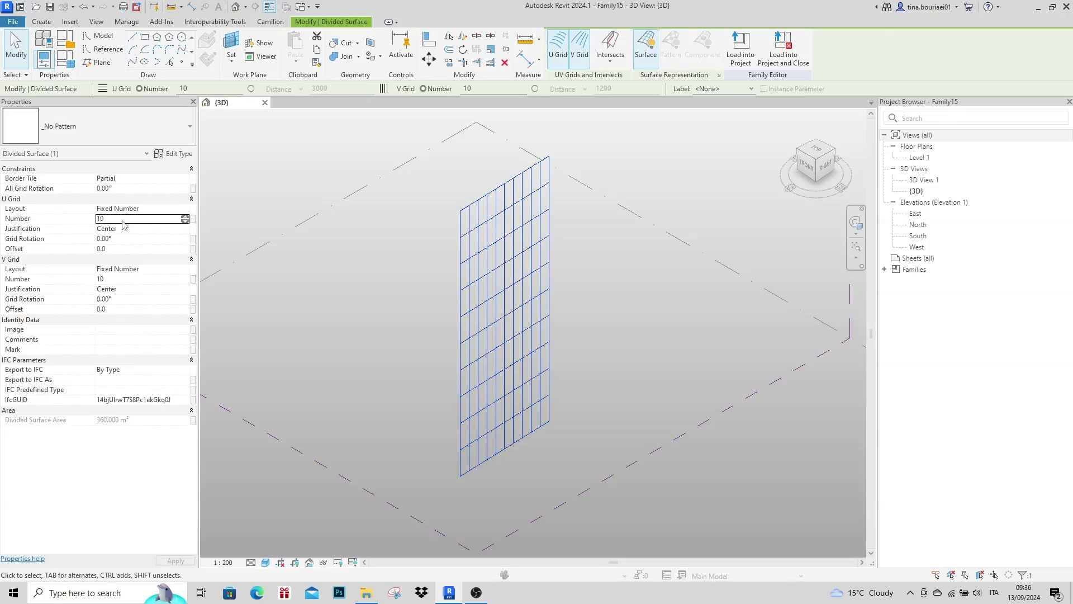
{"action": "type", "text": "20"}
{"action": "left_click", "coordinate": [116, 278]}
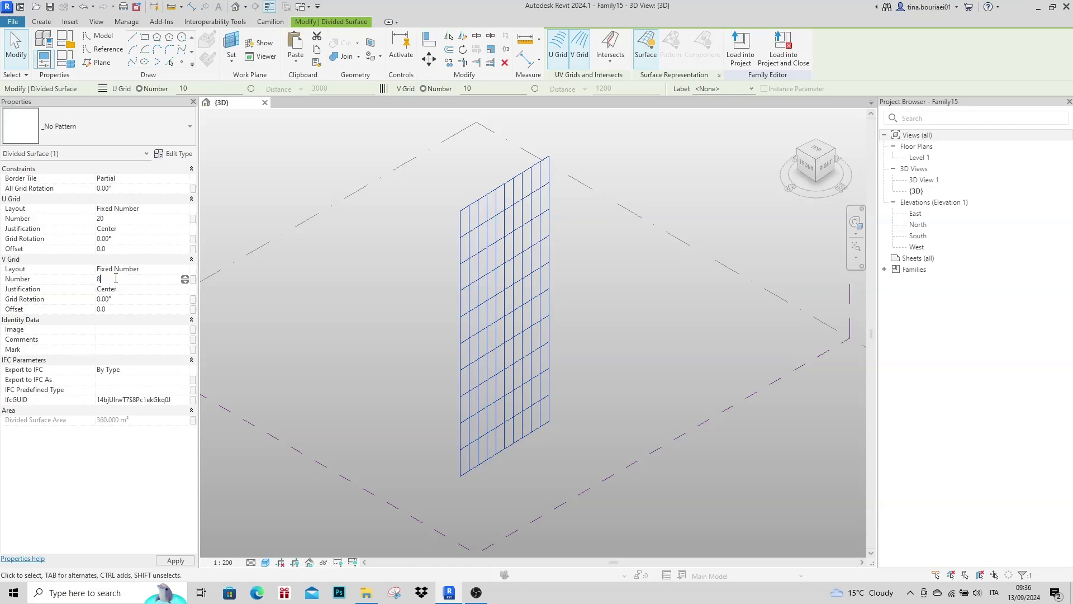
{"action": "left_click", "coordinate": [617, 309]}
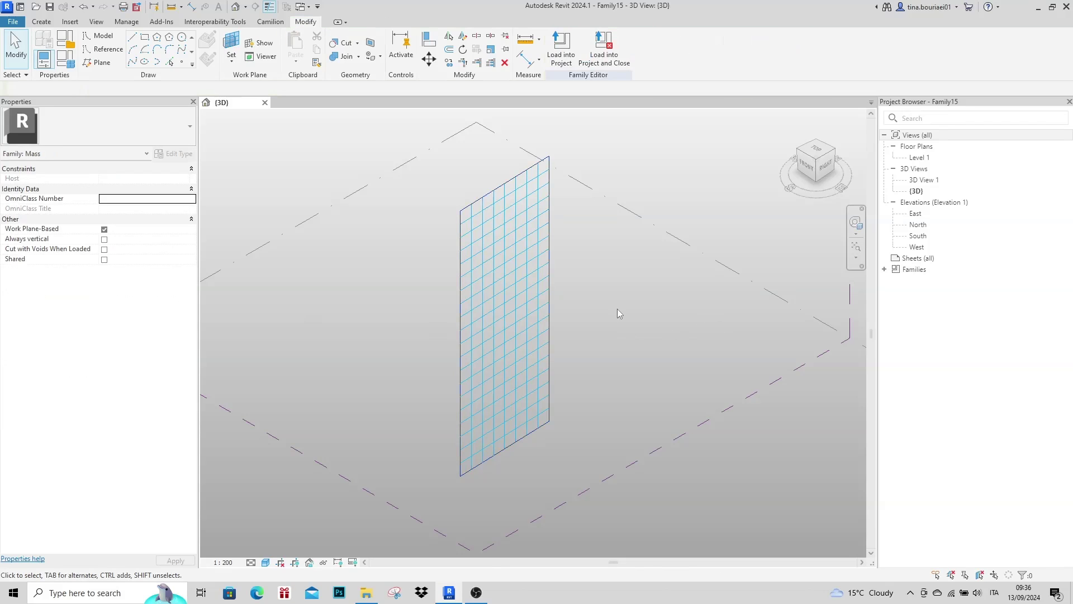
- Create a new family from the Metric Generic Model Pattern Based.rft template
{"action": "scroll", "coordinate": [565, 340], "scroll_direction": "up", "scroll_amount": 3}
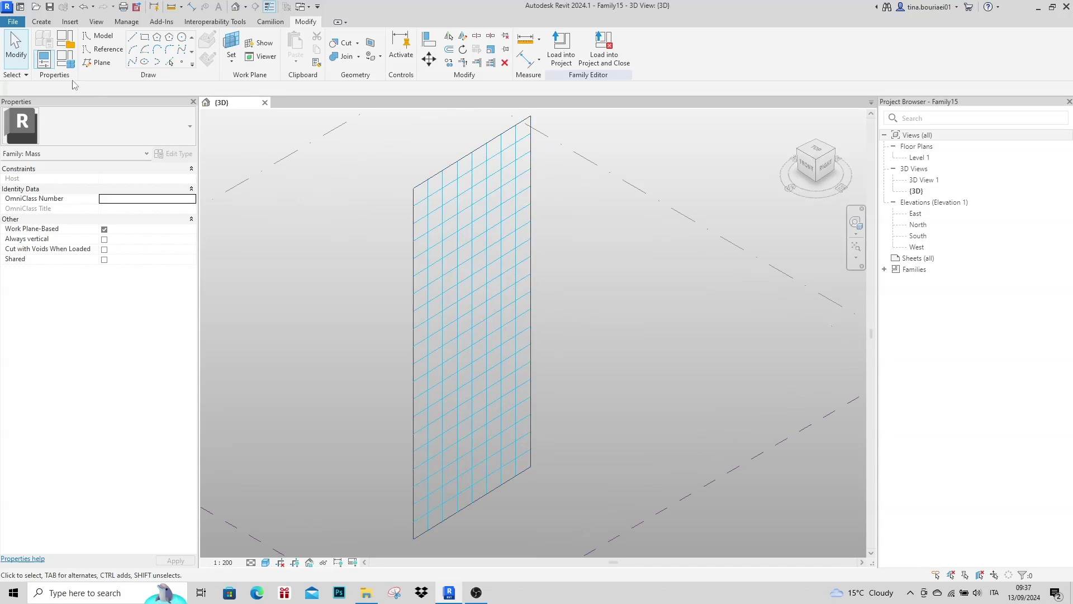
{"action": "left_click", "coordinate": [14, 22]}
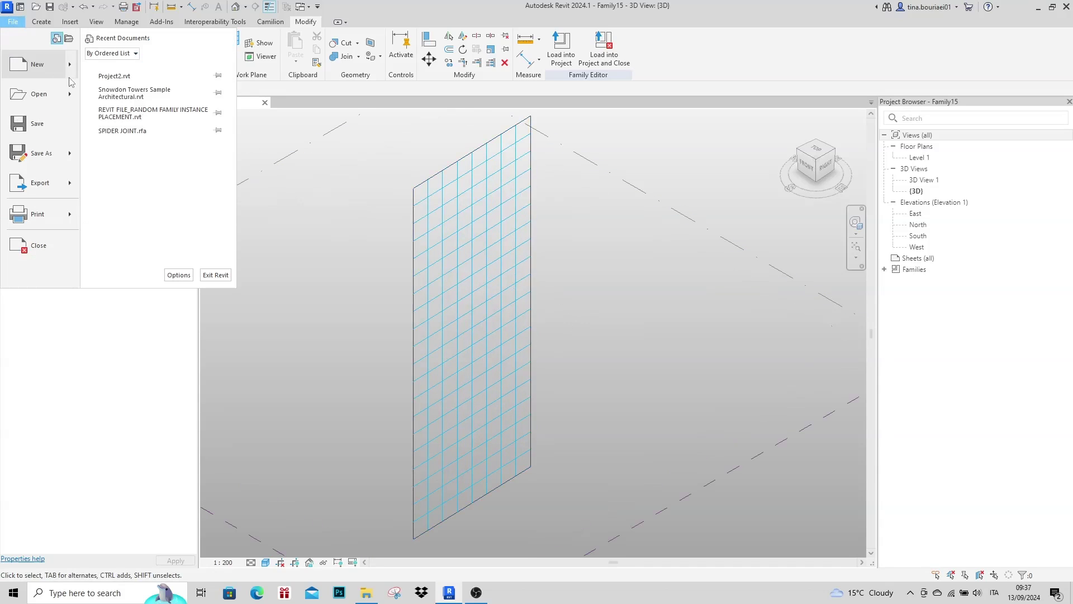
{"action": "mouse_move", "coordinate": [66, 66]}
{"action": "left_click", "coordinate": [120, 96]}
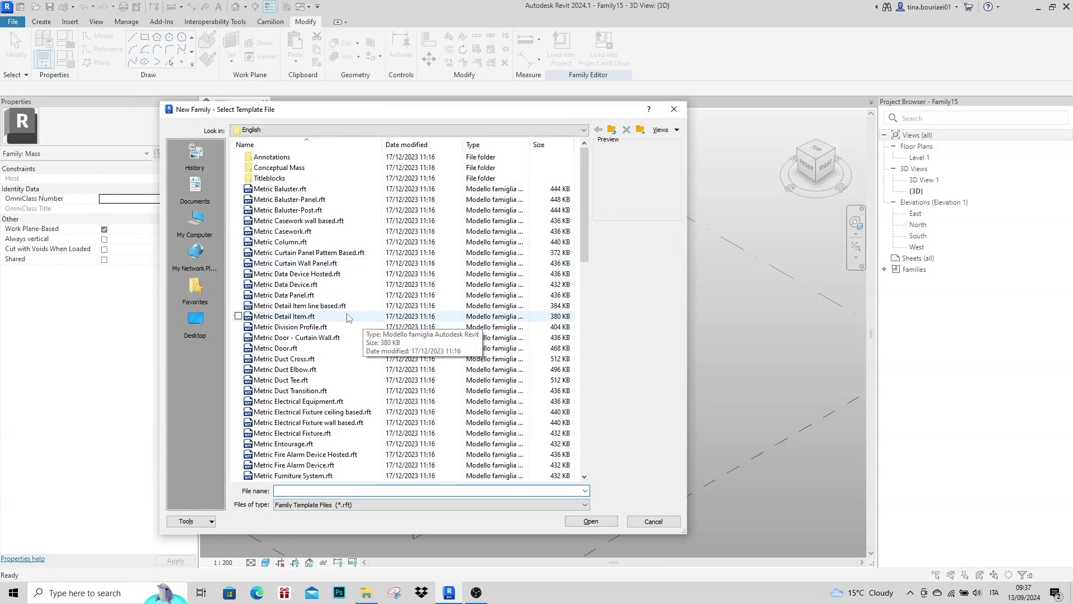
{"action": "scroll", "coordinate": [348, 318], "scroll_direction": "down", "scroll_amount": 7}
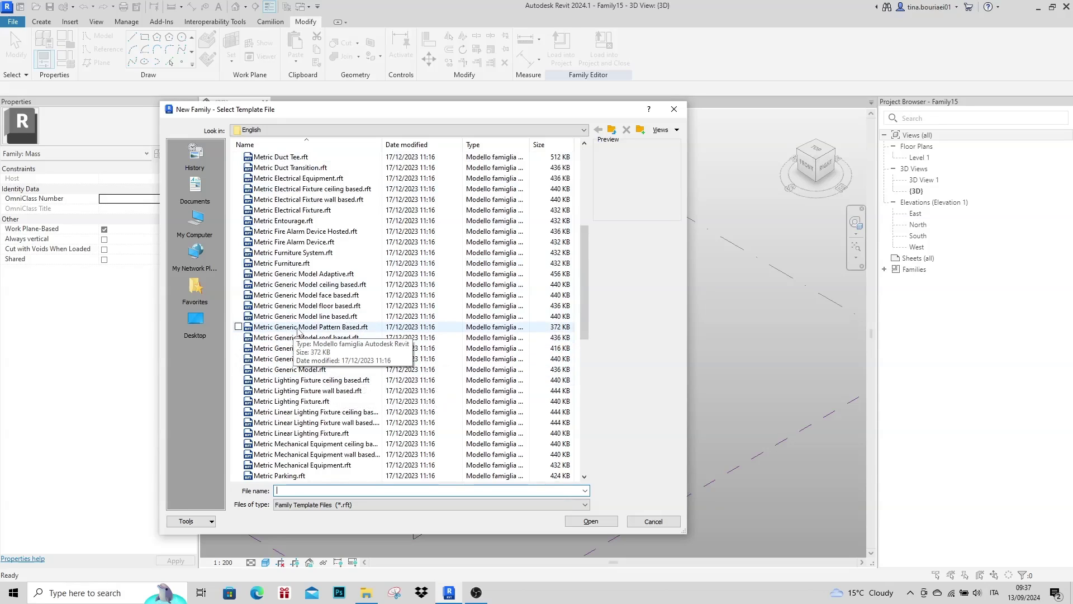
{"action": "left_click", "coordinate": [339, 328]}
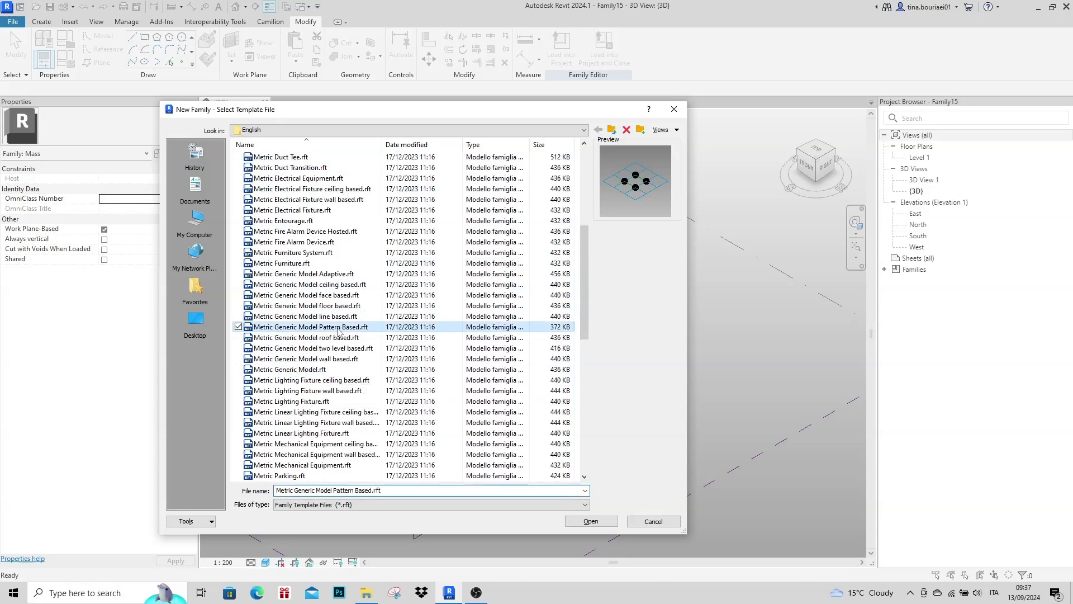
{"action": "left_click", "coordinate": [590, 521]}
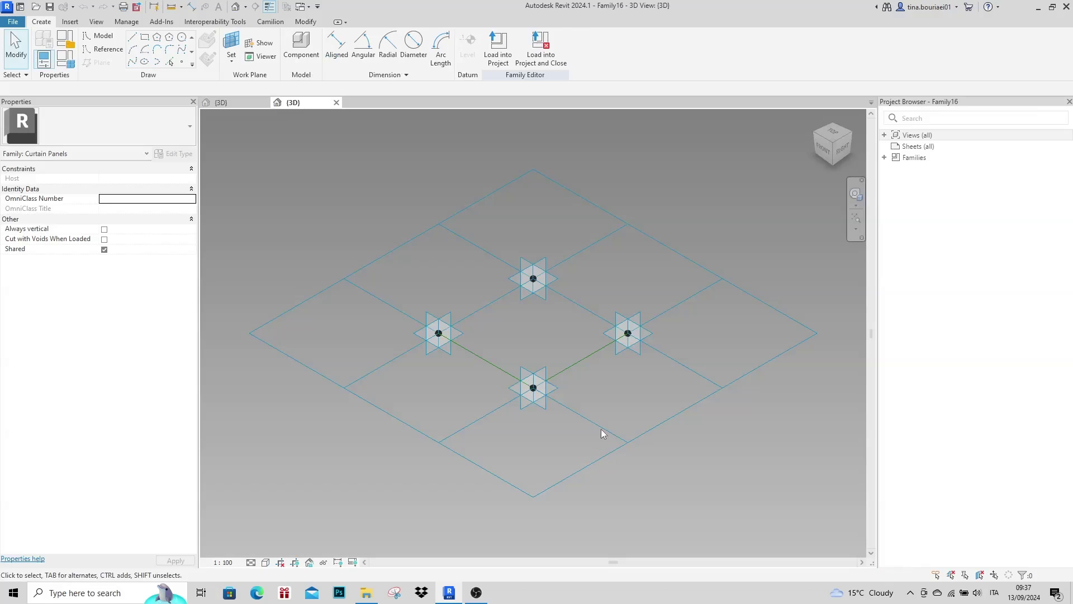
- Set both the horizontal and vertical spacing of the rectangle tile pattern grid to 1500 mm
{"action": "left_click", "coordinate": [626, 445]}
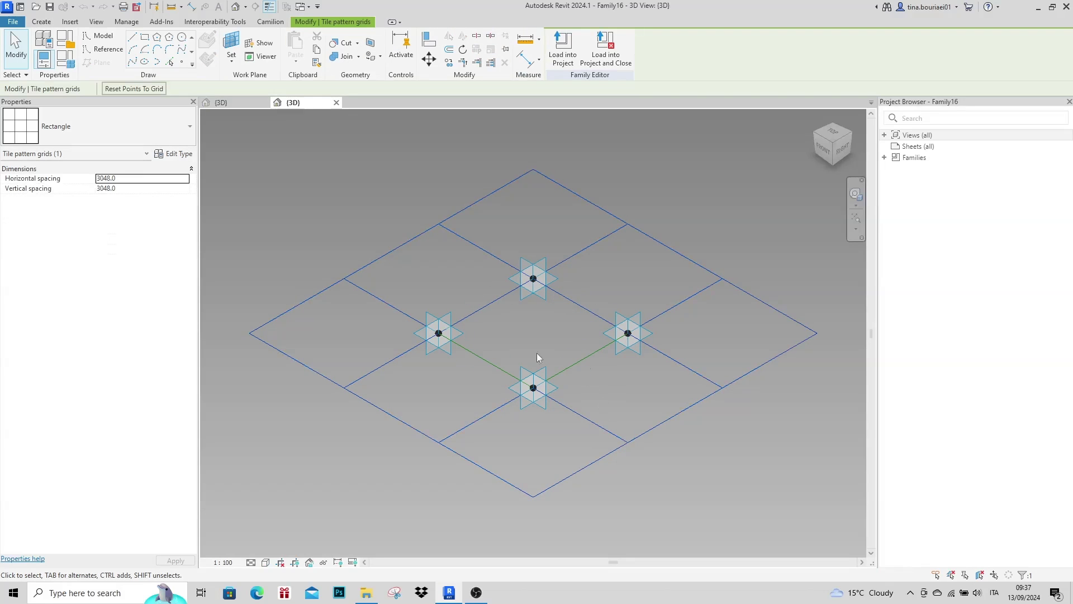
{"action": "left_click", "coordinate": [163, 180]}
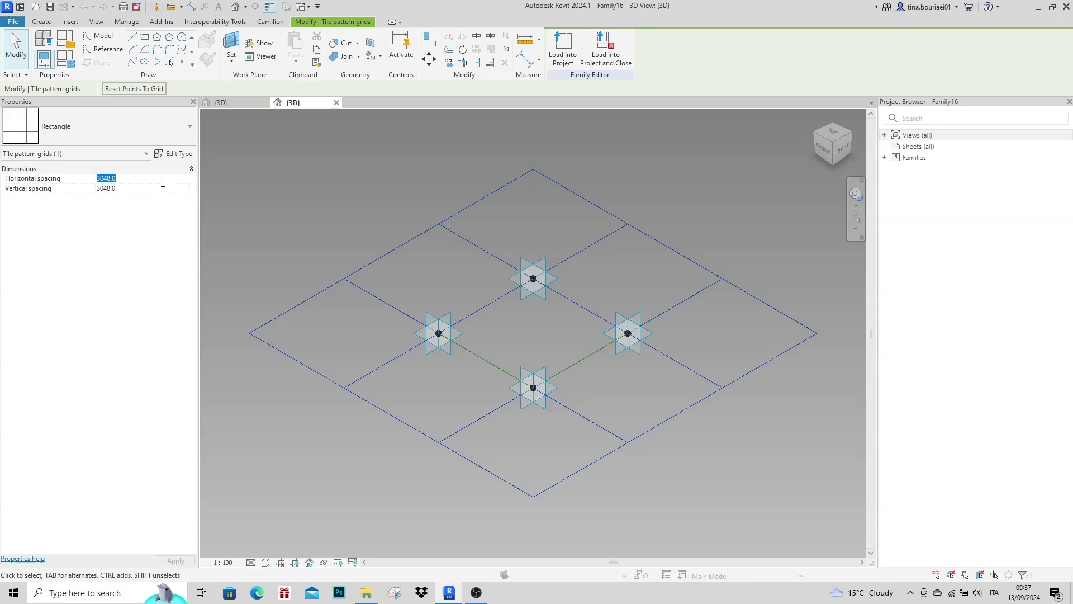
{"action": "type", "text": "15"}
{"action": "double_click", "coordinate": [121, 178]}
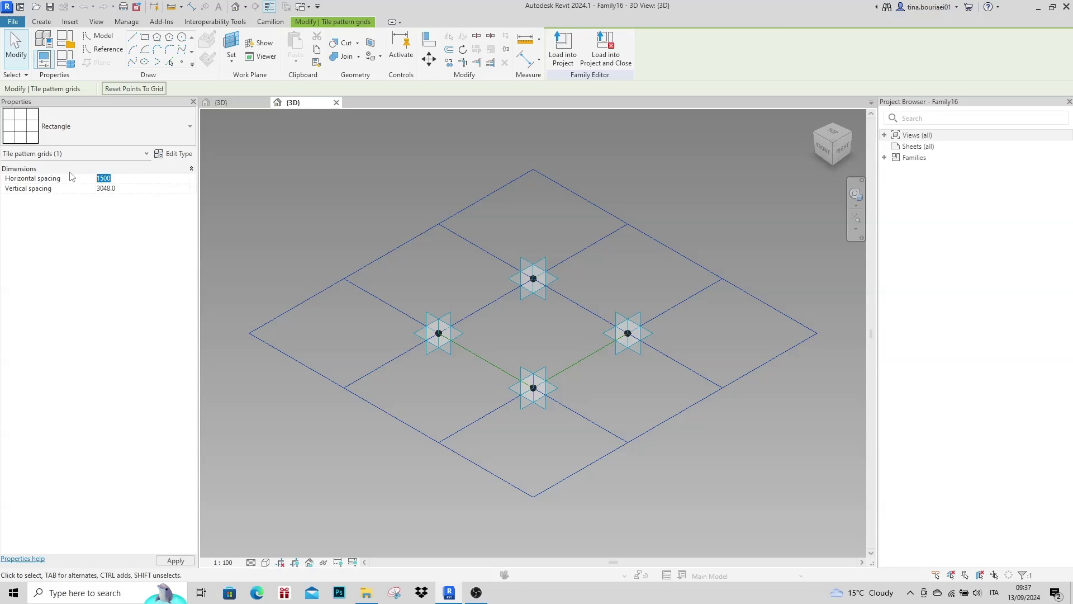
{"action": "left_click", "coordinate": [139, 189]}
{"action": "type", "text": "1500"}
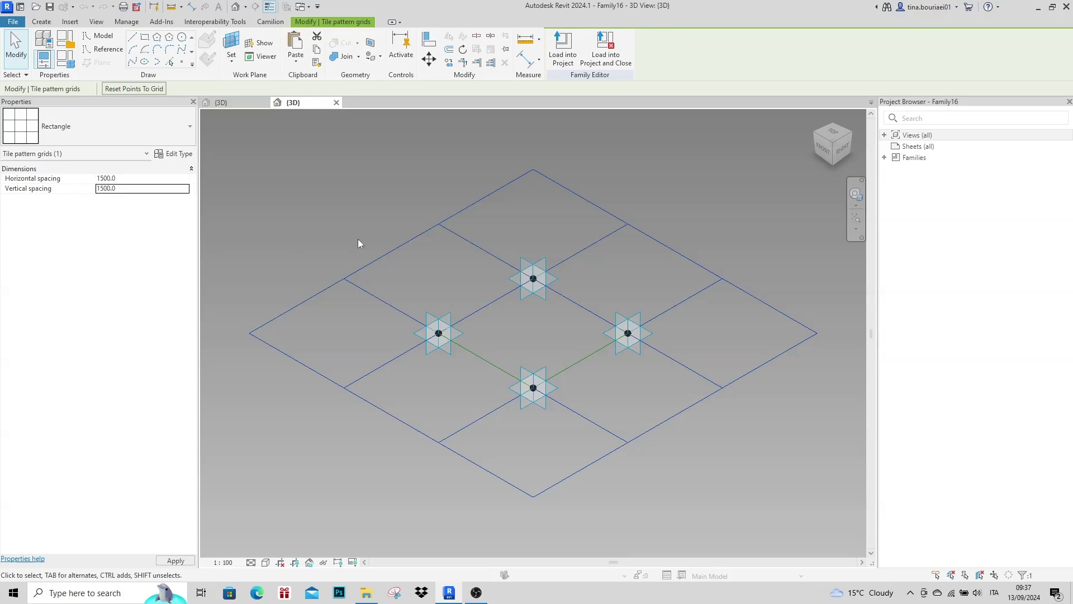
{"action": "left_click", "coordinate": [367, 219]}
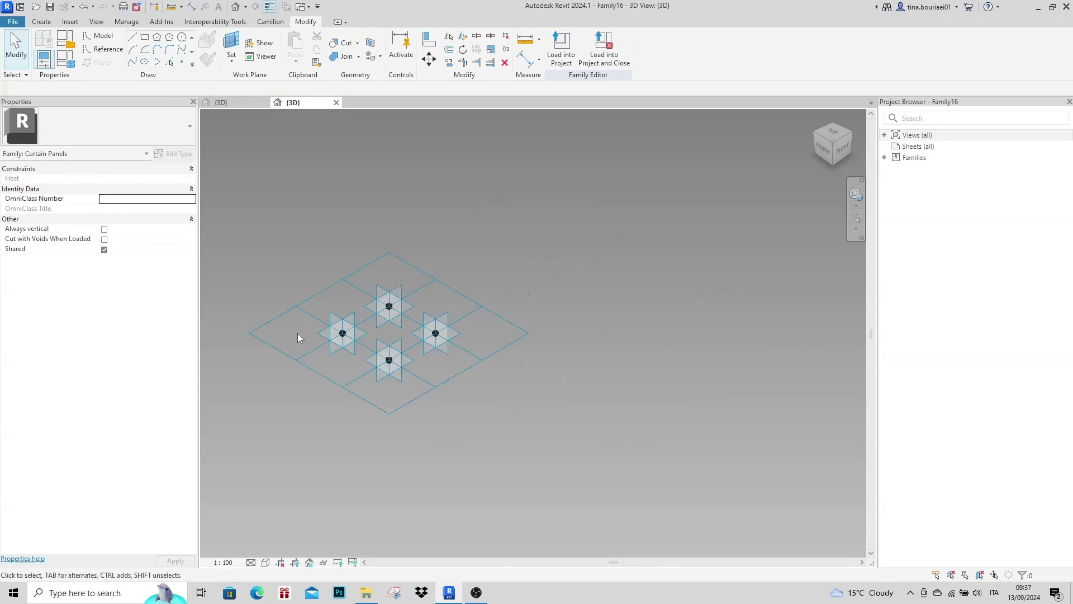
{"action": "scroll", "coordinate": [276, 330], "scroll_direction": "up", "scroll_amount": 5}
{"action": "middle_click_drag", "start_coordinate": [521, 331], "coordinate": [516, 338]}
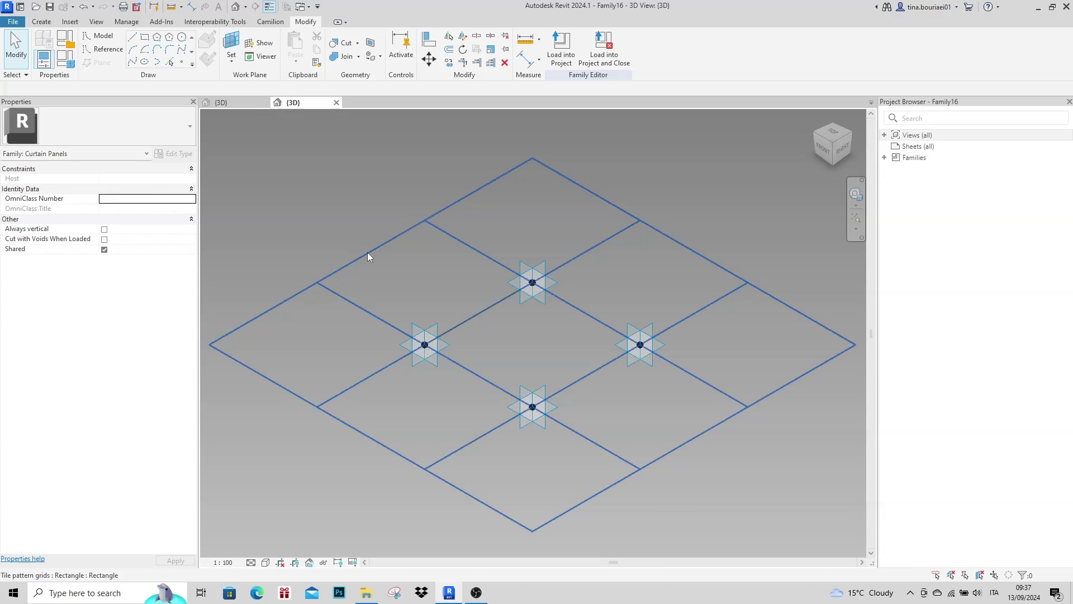
- Create a new family from the Metric Generic Model.rft template
{"action": "left_click", "coordinate": [13, 24]}
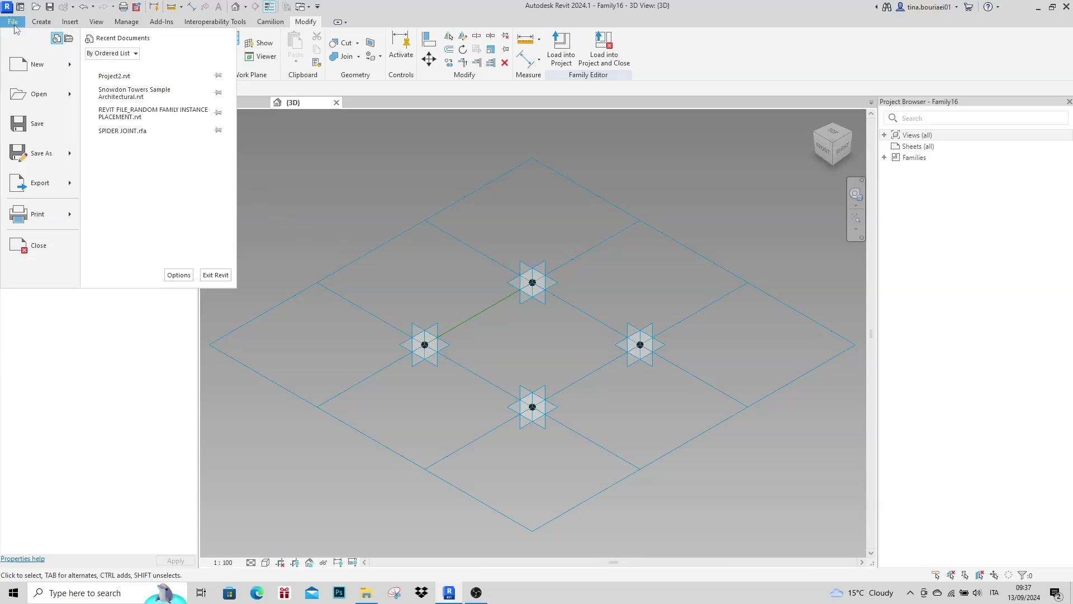
{"action": "mouse_move", "coordinate": [73, 66]}
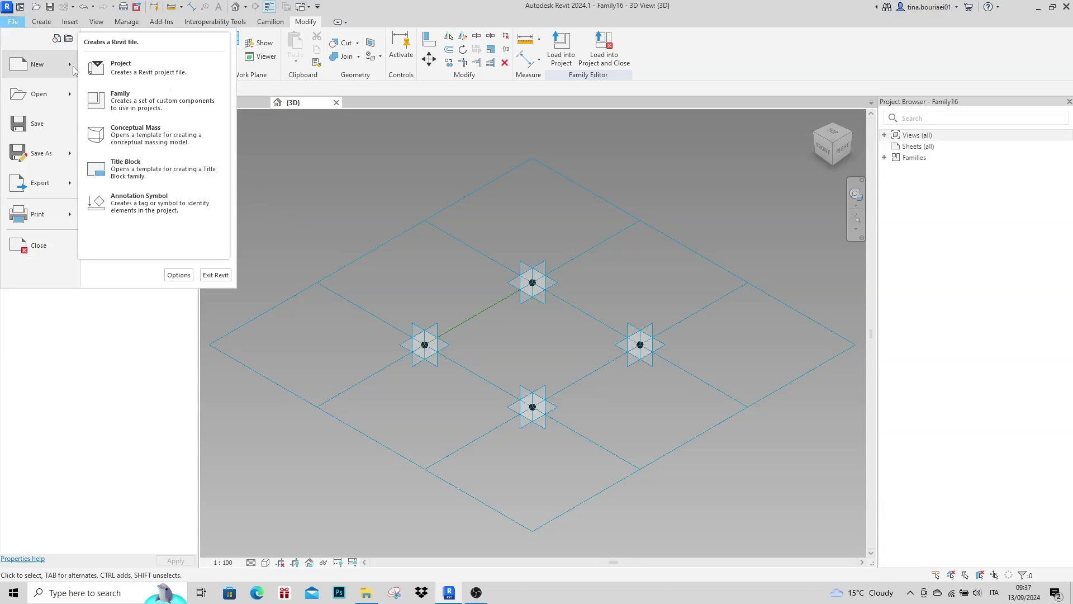
{"action": "left_click", "coordinate": [118, 99]}
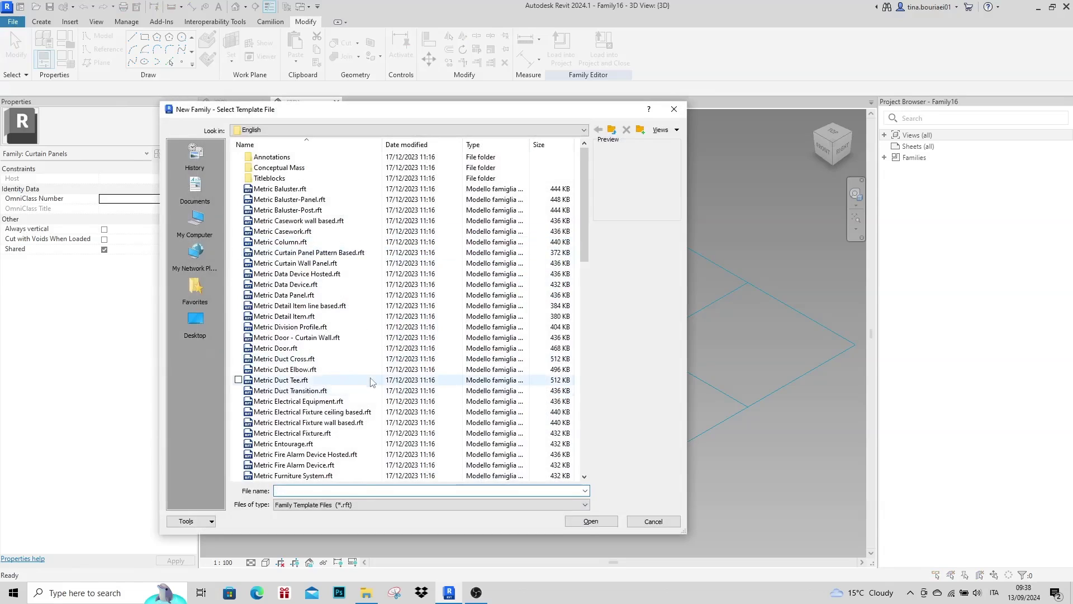
{"action": "scroll", "coordinate": [358, 380], "scroll_direction": "down", "scroll_amount": 7}
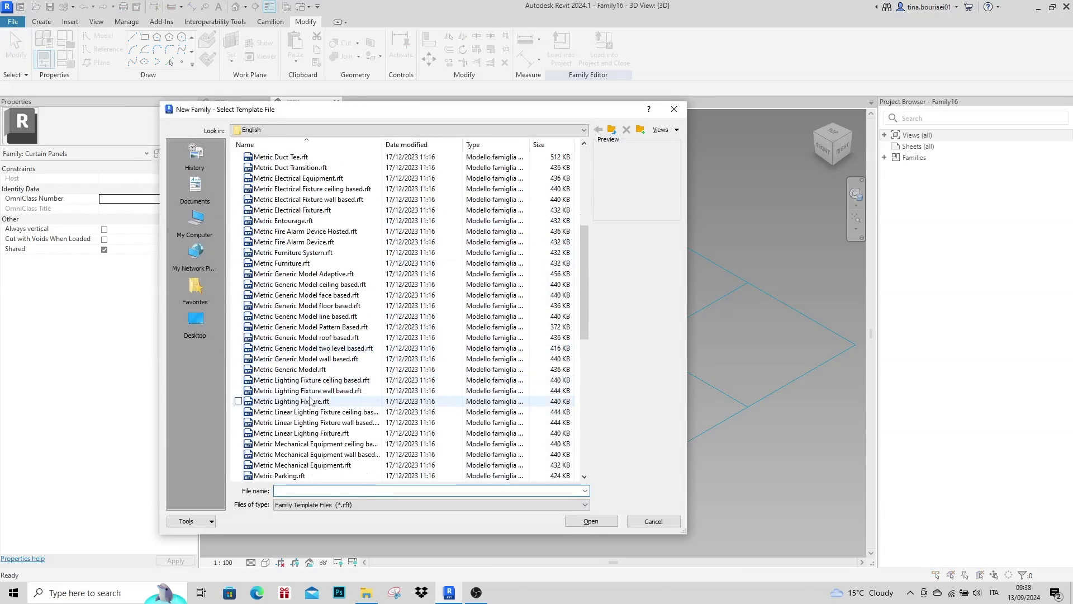
{"action": "left_click", "coordinate": [309, 370]}
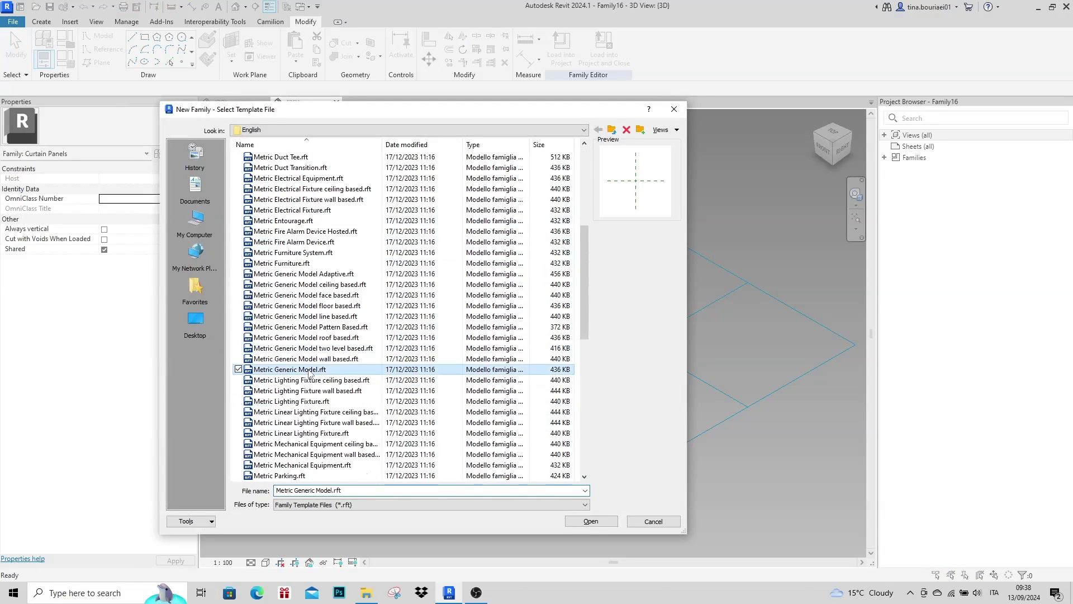
{"action": "left_click", "coordinate": [591, 521]}
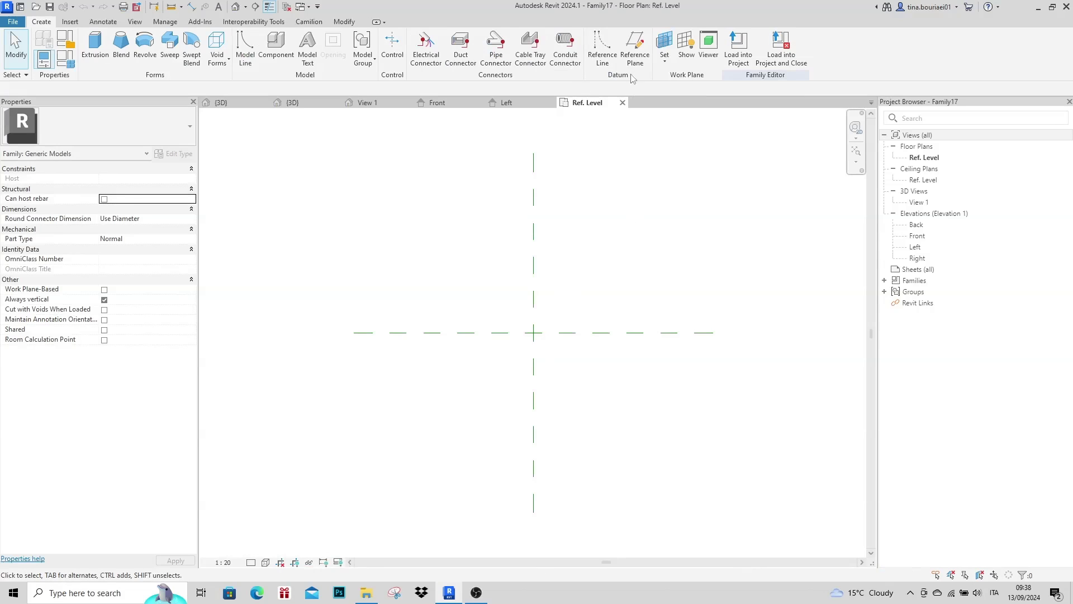
- Draw two vertical reference planes, about 800 mm left and about 700 mm right of the center plane
{"action": "left_click", "coordinate": [635, 49]}
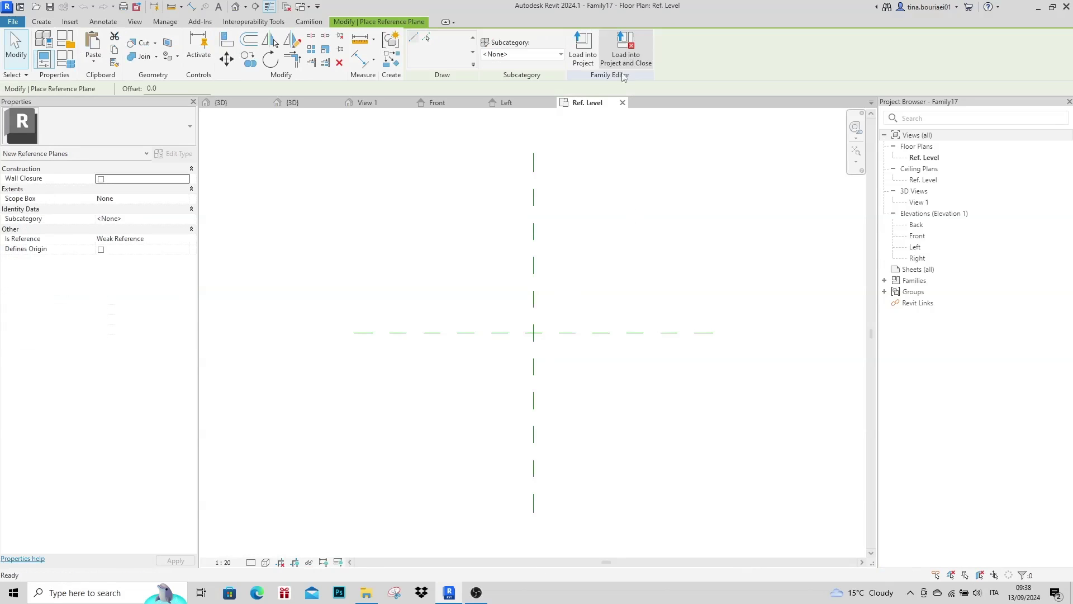
{"action": "left_click", "coordinate": [462, 154]}
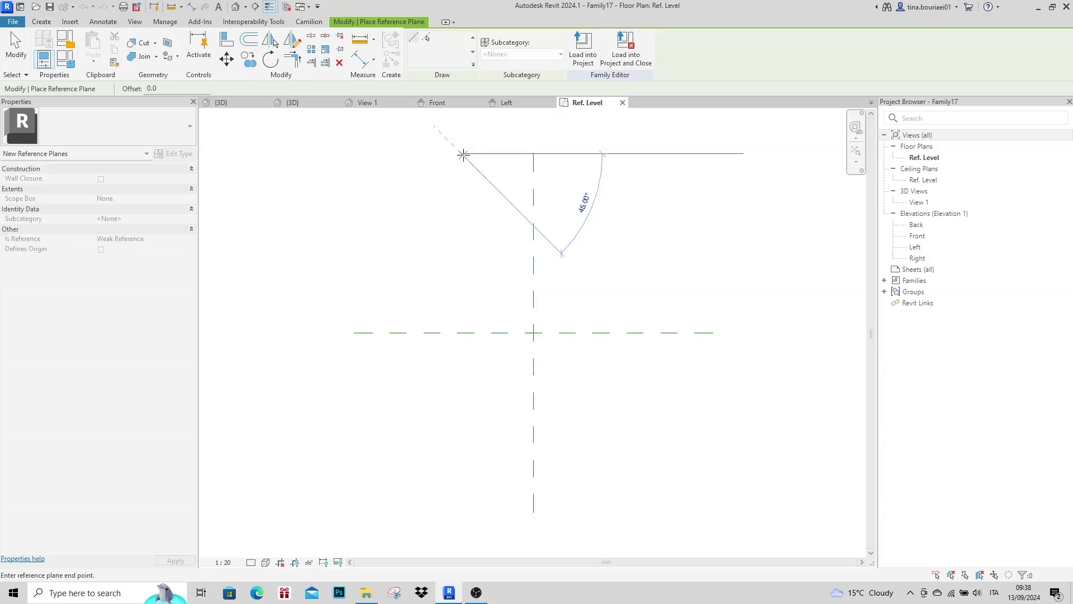
{"action": "left_click", "coordinate": [461, 510]}
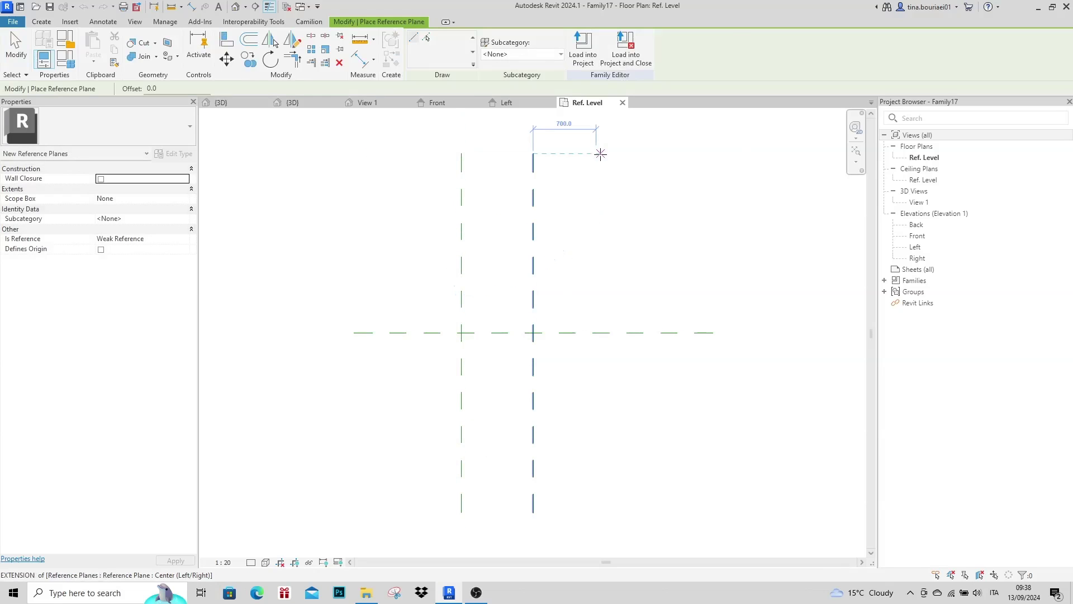
{"action": "left_click", "coordinate": [597, 153]}
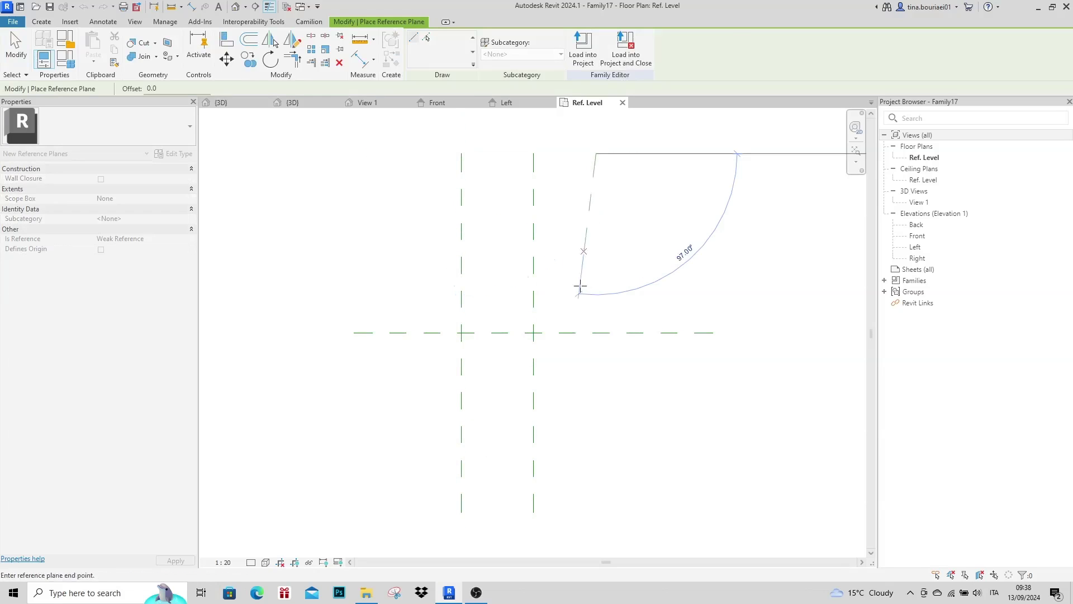
{"action": "left_click", "coordinate": [595, 510]}
- Draw two horizontal reference planes, about 700 mm above and about 800 mm below the center plane
{"action": "left_click", "coordinate": [354, 270]}
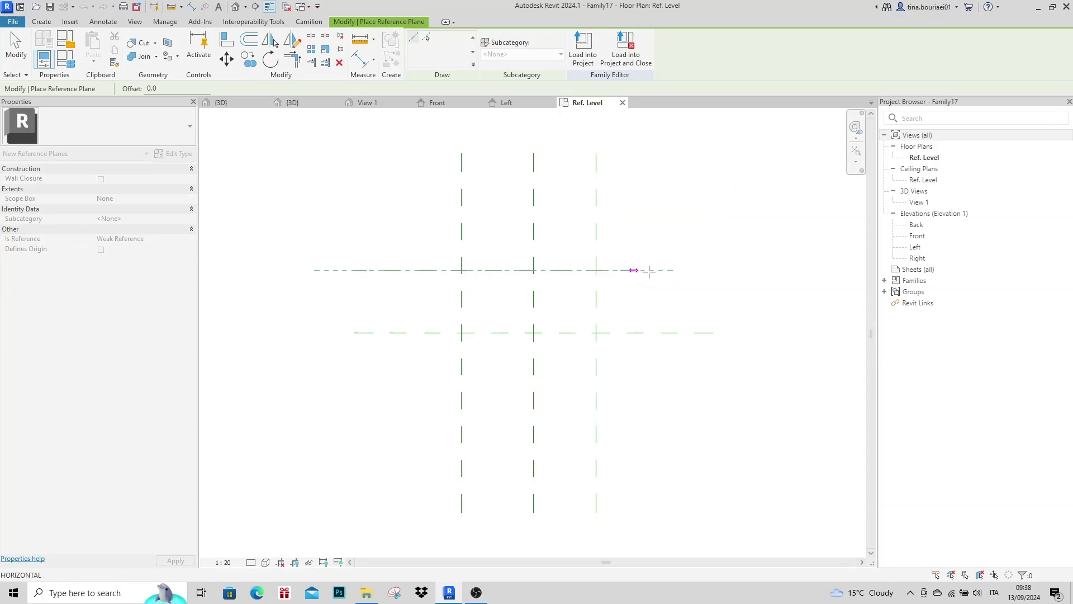
{"action": "left_click", "coordinate": [713, 269]}
{"action": "left_click", "coordinate": [353, 333]}
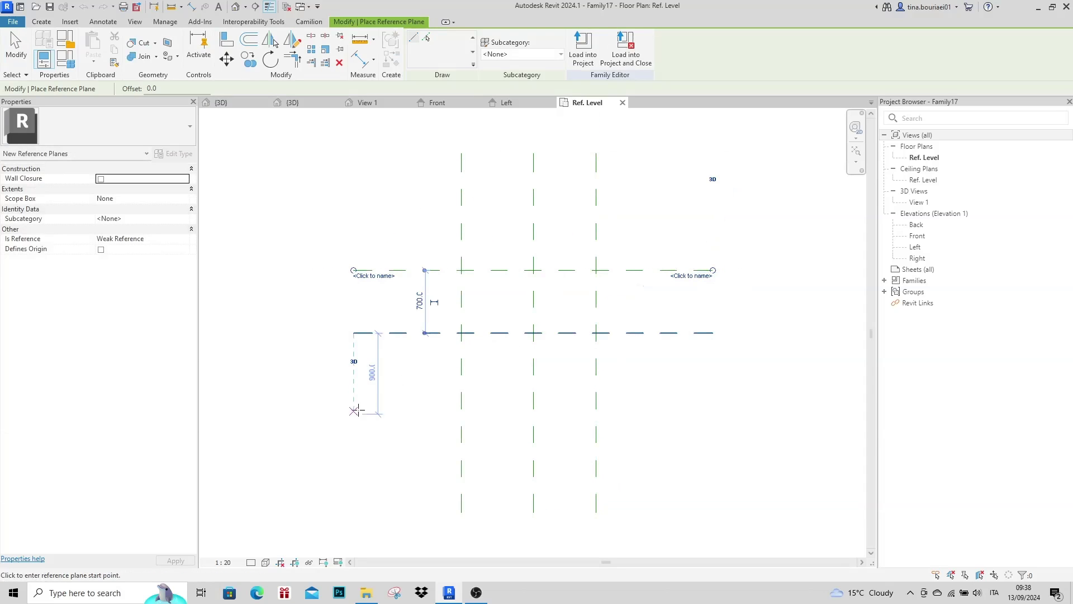
{"action": "left_click", "coordinate": [355, 404]}
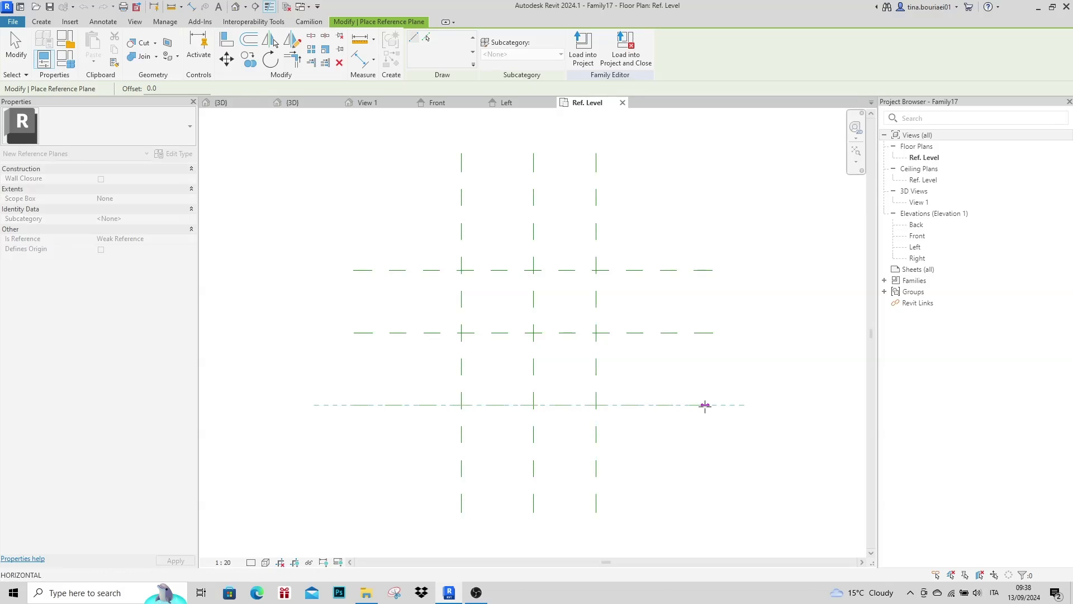
{"action": "left_click", "coordinate": [712, 404]}
{"action": "key", "text": "Escape"}
{"action": "key", "text": "Escape"}
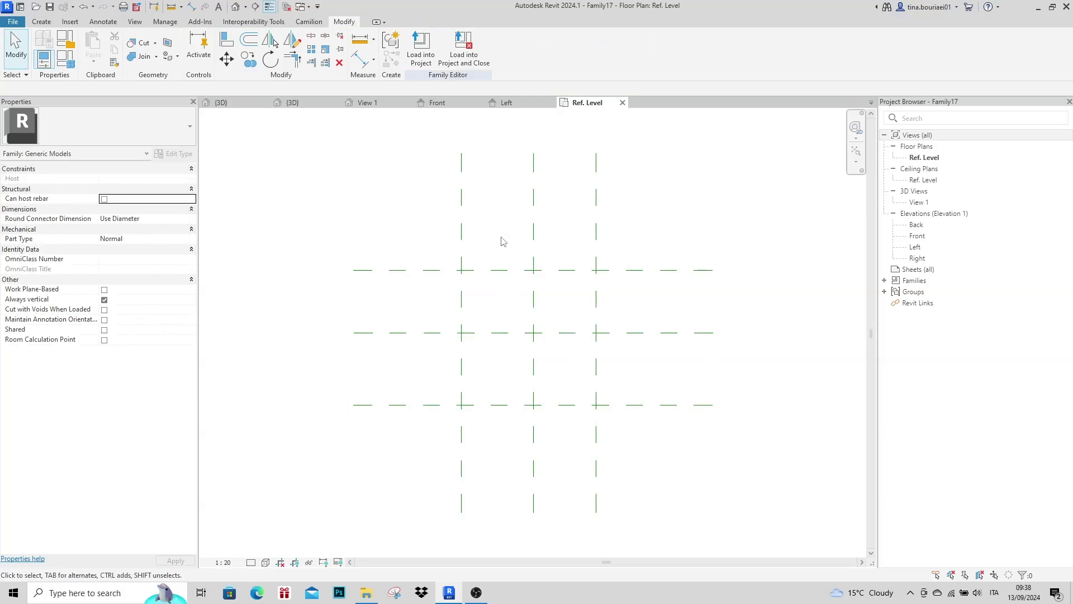
- Dimension the overall distance between the two outer vertical reference planes
{"action": "key", "text": "d"}
{"action": "key", "text": "i"}
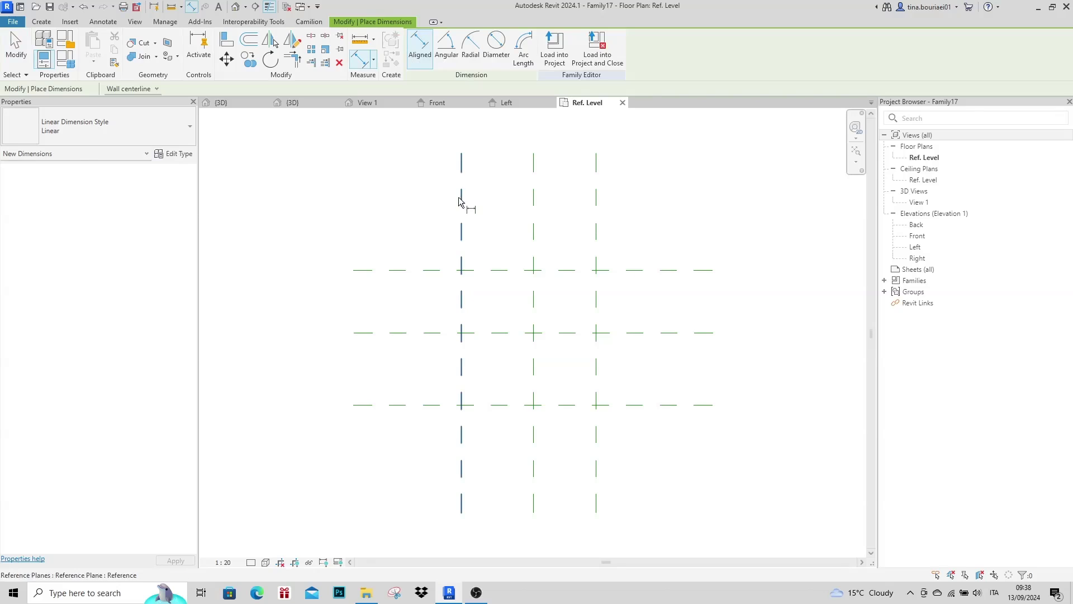
{"action": "left_click", "coordinate": [461, 199]}
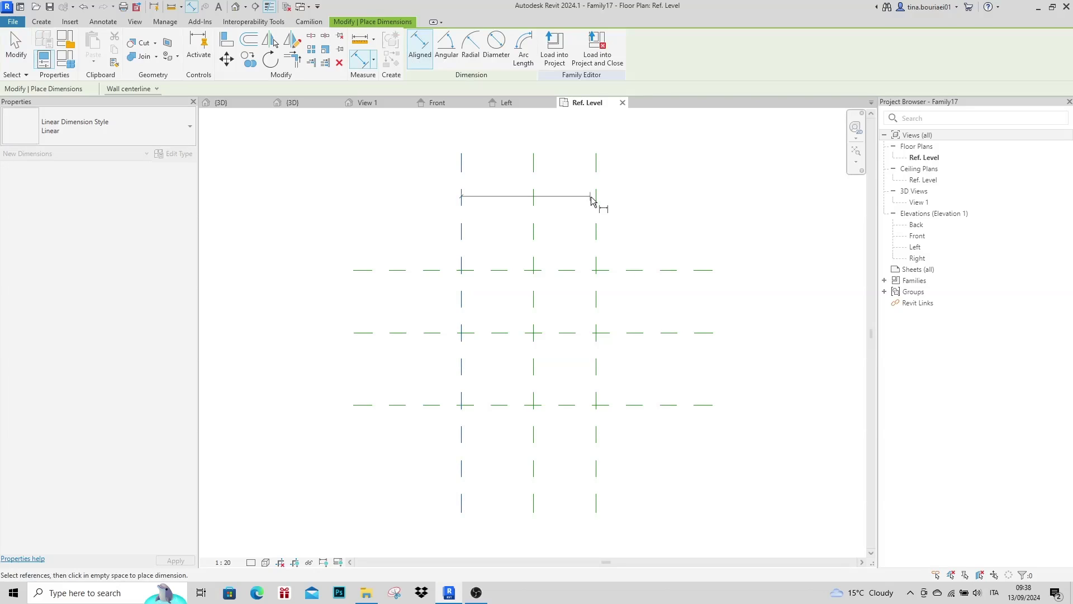
{"action": "left_click", "coordinate": [596, 199]}
{"action": "left_click", "coordinate": [558, 200]}
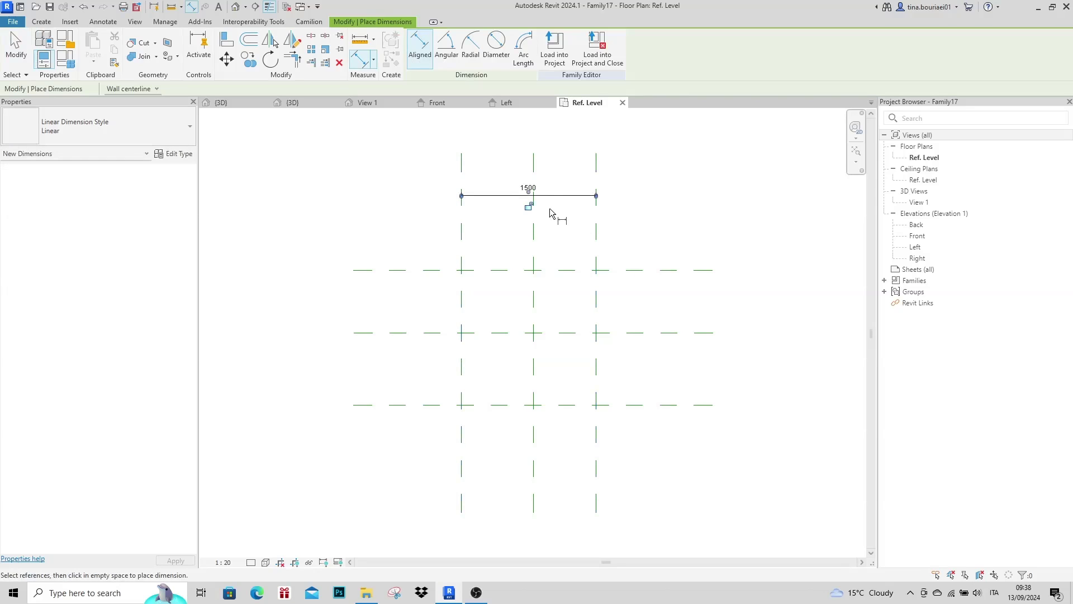
- Add a continuous dimension across the three vertical reference planes and constrain its segments to be equal
{"action": "left_click", "coordinate": [461, 223]}
{"action": "left_click", "coordinate": [533, 225]}
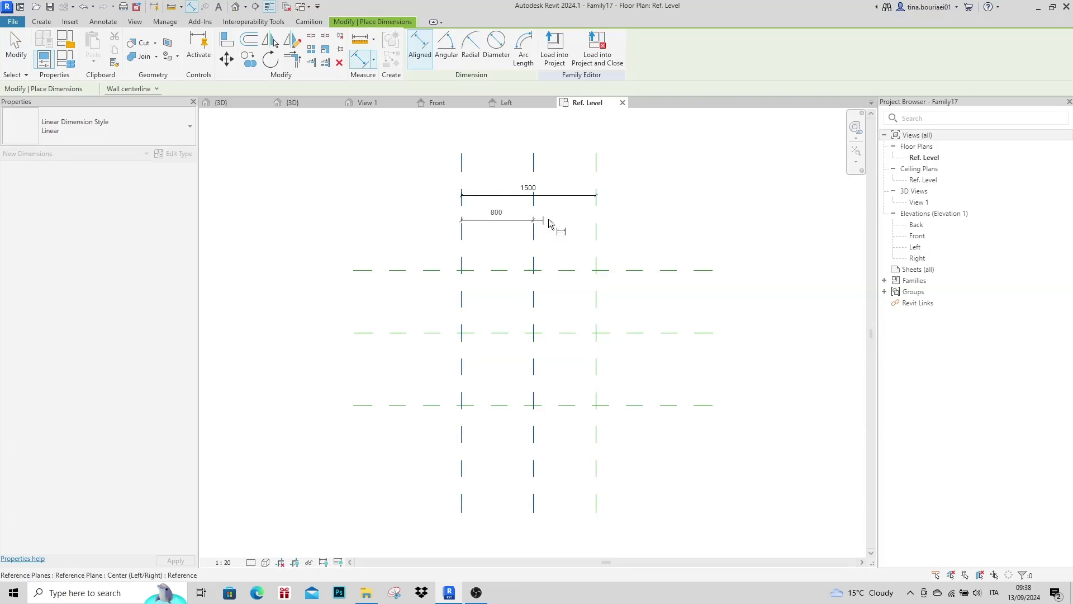
{"action": "left_click", "coordinate": [595, 222]}
{"action": "left_click", "coordinate": [582, 212]}
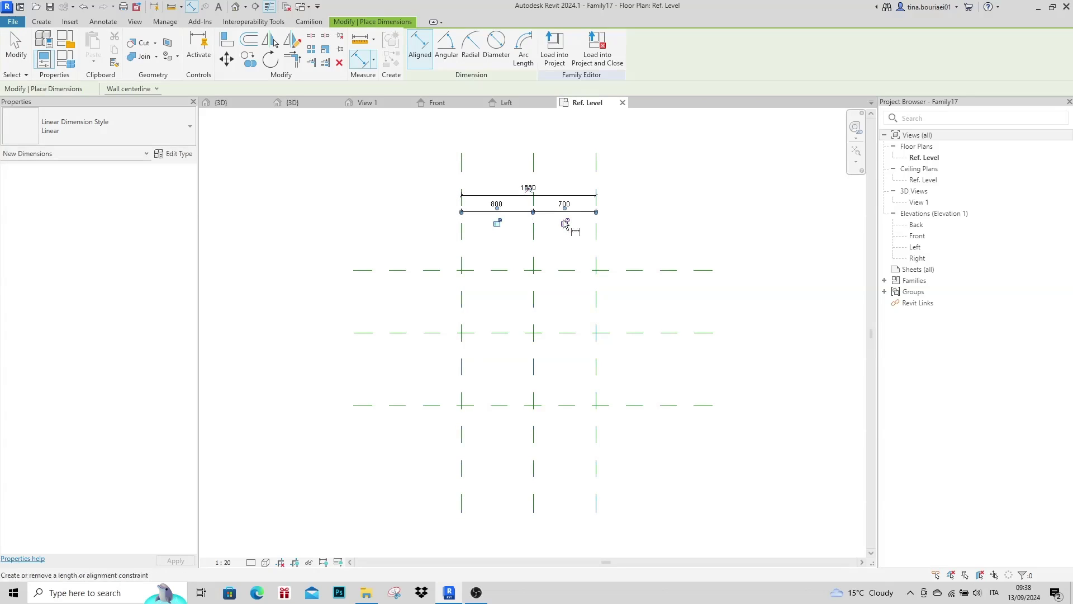
{"action": "left_click", "coordinate": [529, 190]}
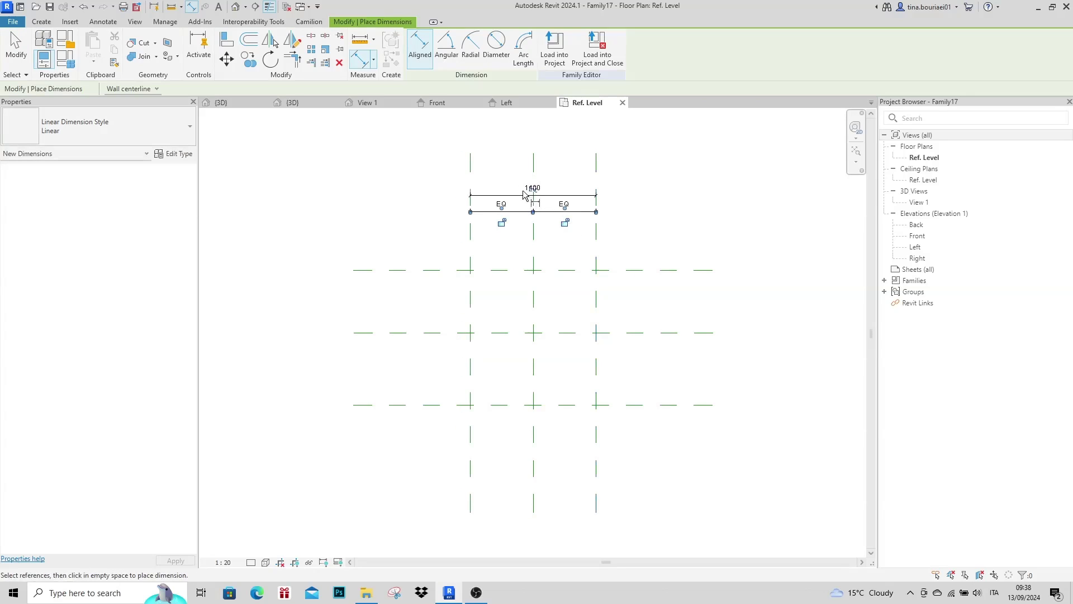
- Dimension the overall distance between the outer horizontal reference planes and add an equalized dimension string across all three
{"action": "left_click", "coordinate": [375, 271]}
{"action": "left_click", "coordinate": [373, 405]}
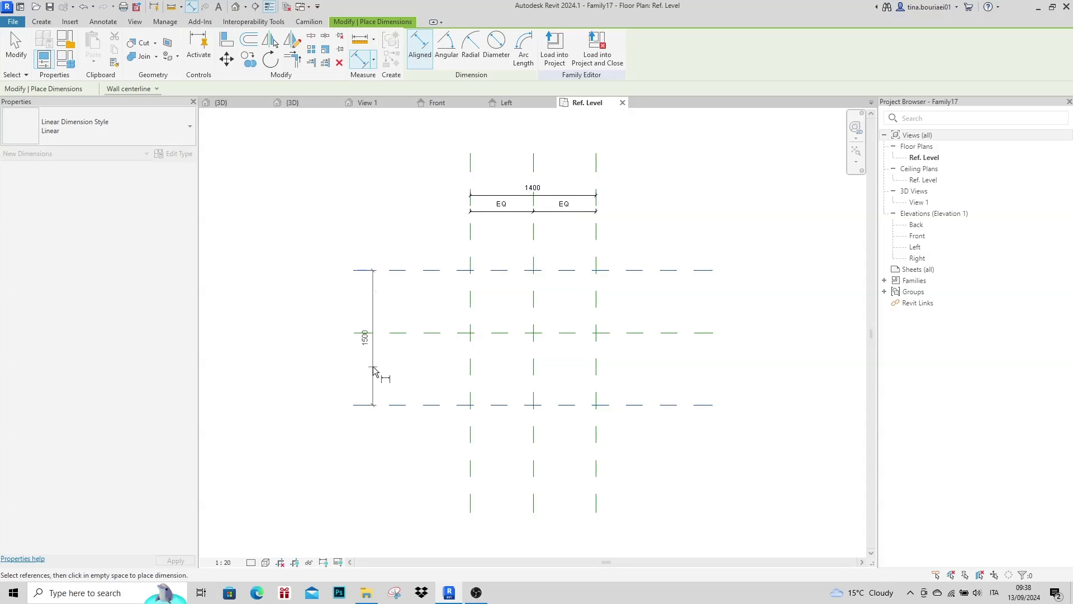
{"action": "left_click", "coordinate": [394, 272]}
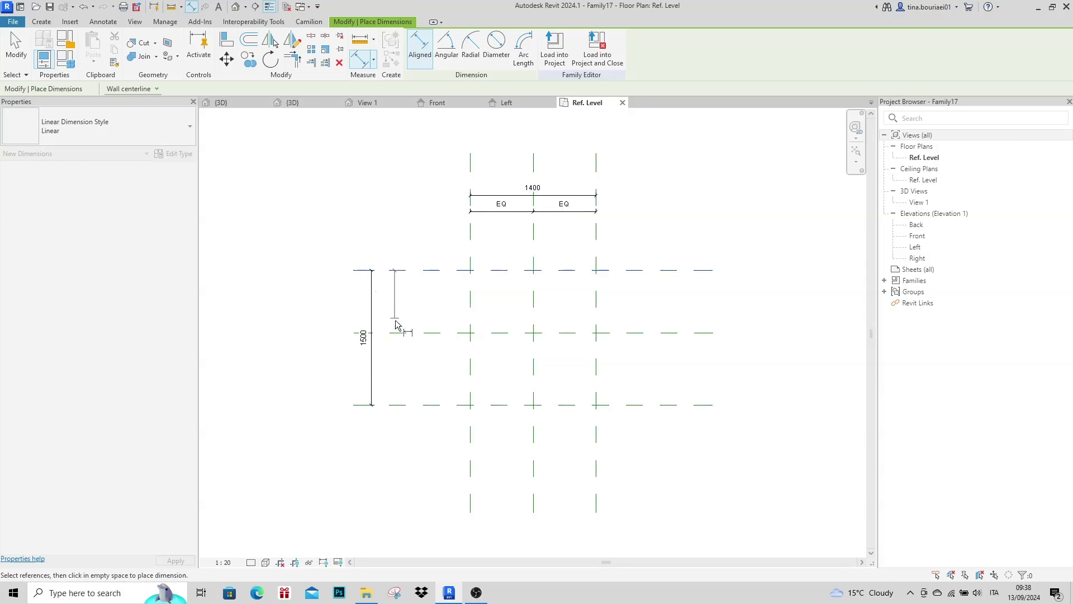
{"action": "left_click", "coordinate": [396, 334]}
{"action": "left_click", "coordinate": [393, 404]}
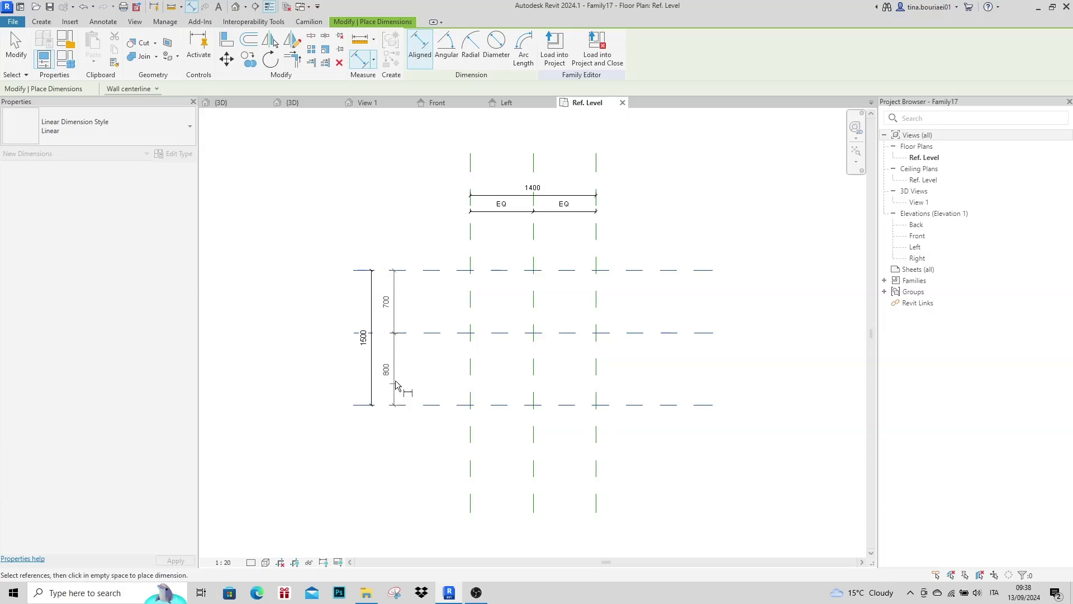
{"action": "left_click", "coordinate": [389, 378]}
{"action": "left_click", "coordinate": [410, 333]}
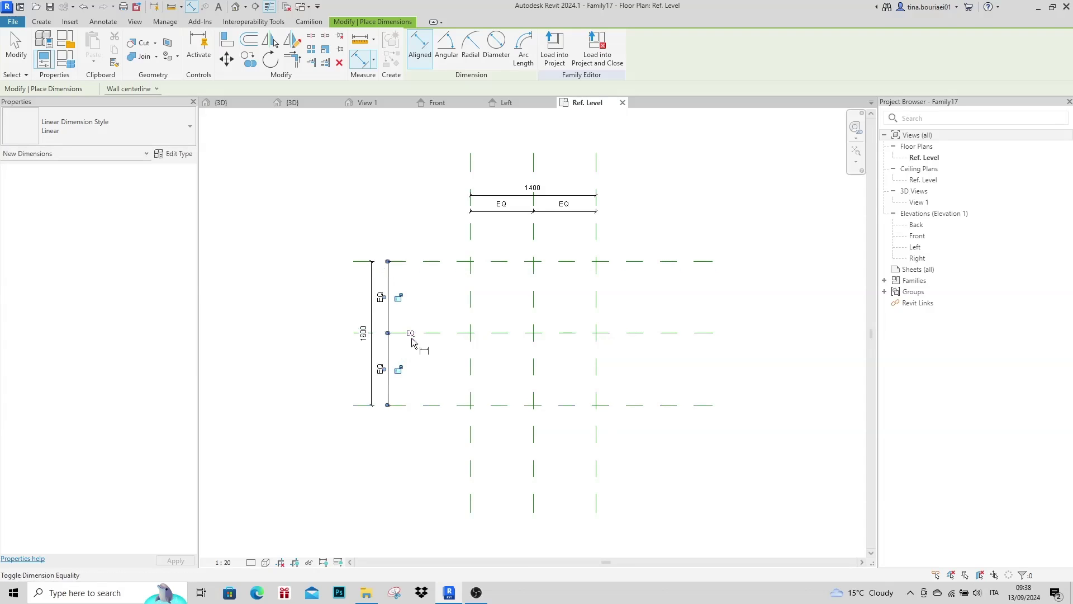
{"action": "key", "text": "Escape"}
{"action": "key", "text": "Escape"}
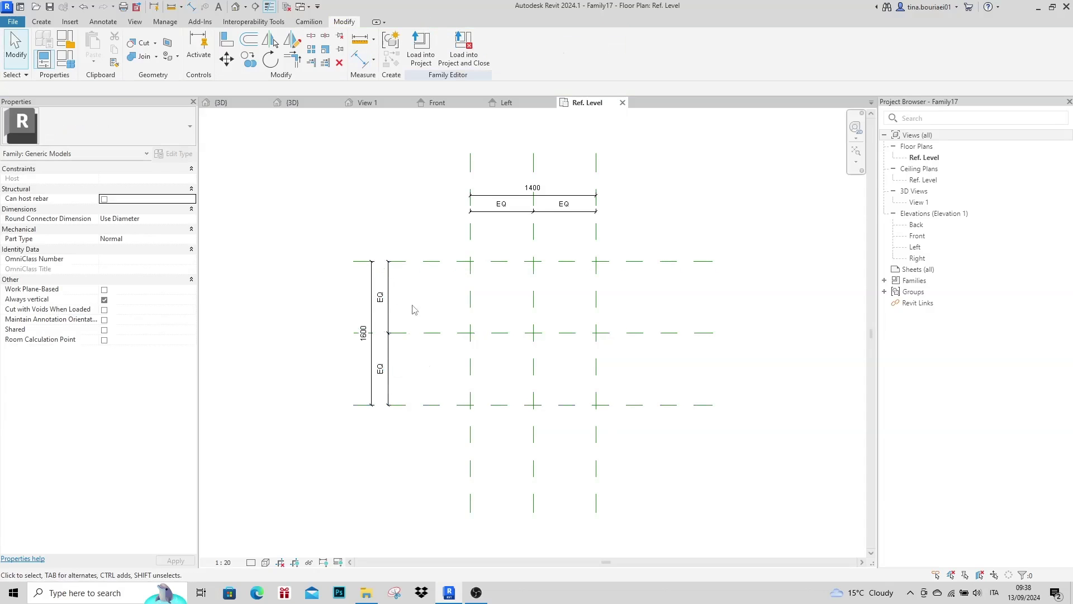
- Set the distance from the upper horizontal reference plane to the center plane to 1500 mm
{"action": "left_click", "coordinate": [409, 263]}
{"action": "left_click", "coordinate": [420, 298]}
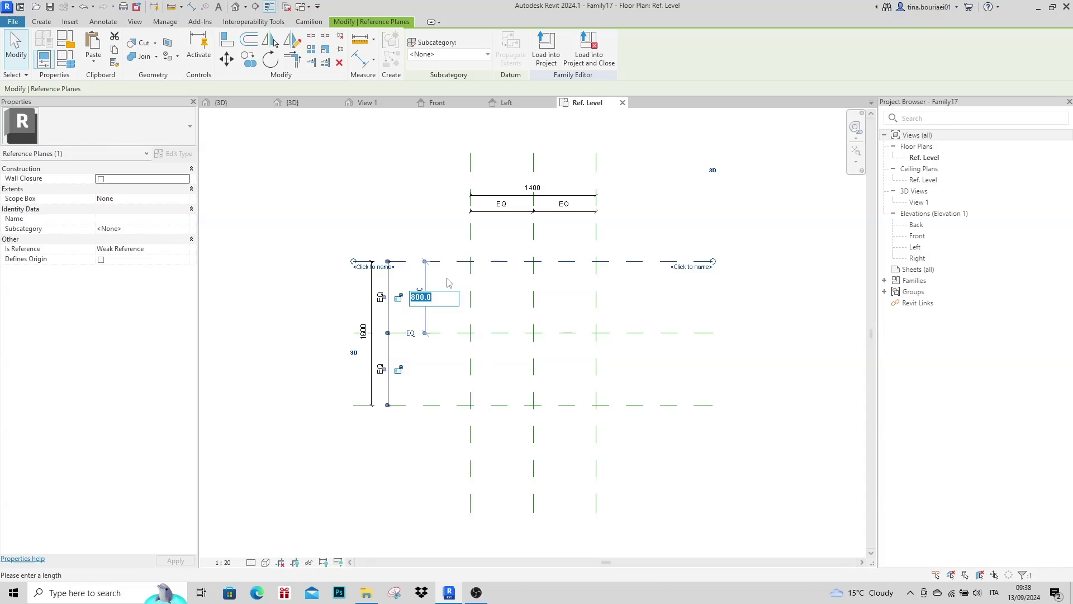
{"action": "type", "text": "1500"}
{"action": "key", "text": "Return"}
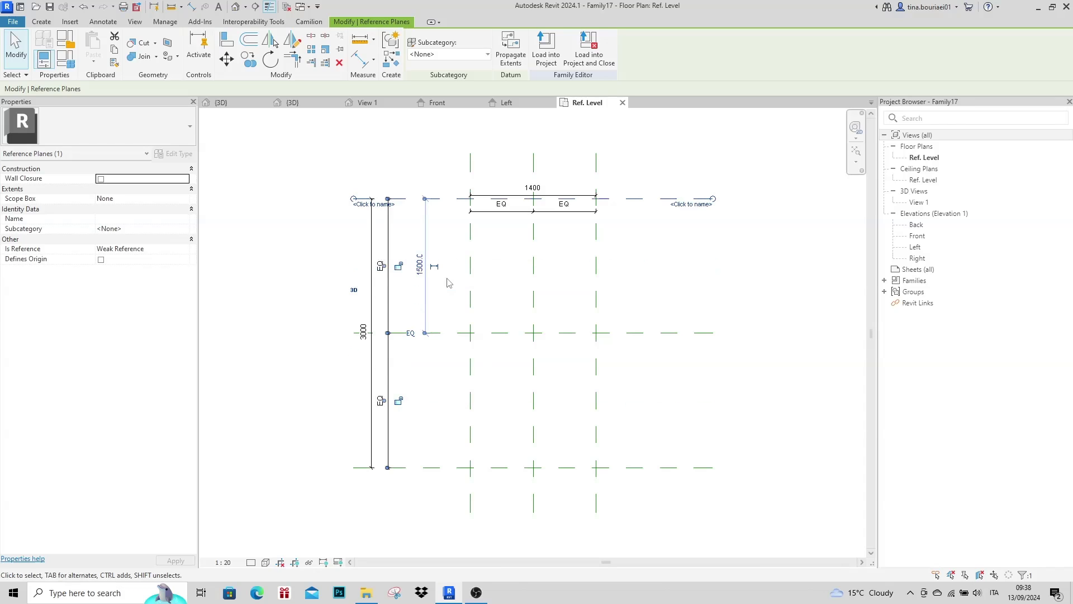
- Correct the distance from the upper horizontal reference plane to the center plane to 750 mm
{"action": "left_click", "coordinate": [420, 266]}
{"action": "type", "text": "750"}
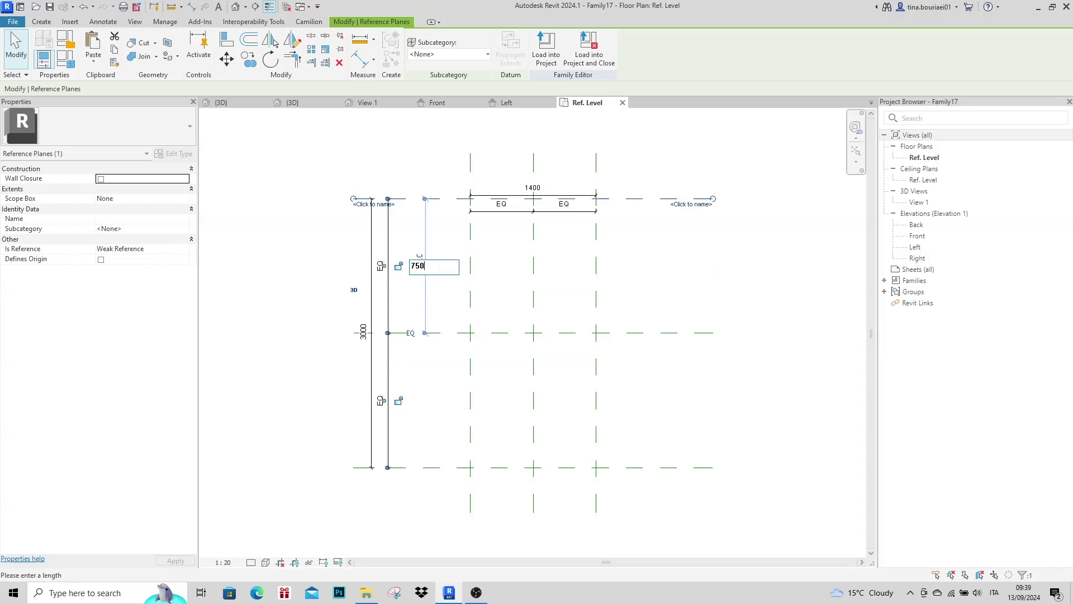
{"action": "key", "text": "Return"}
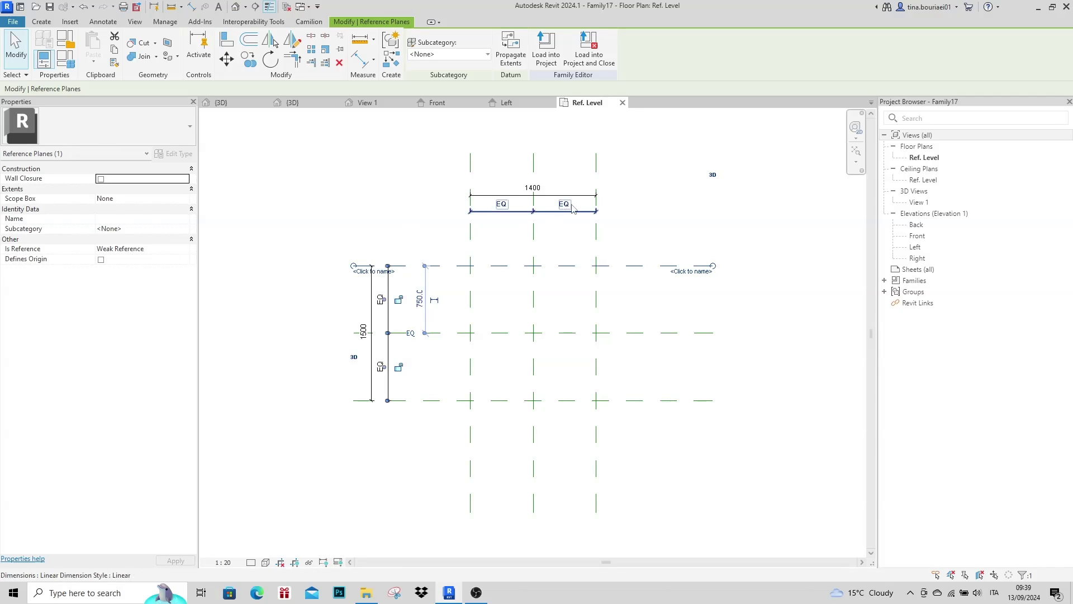
{"action": "left_click", "coordinate": [556, 229]}
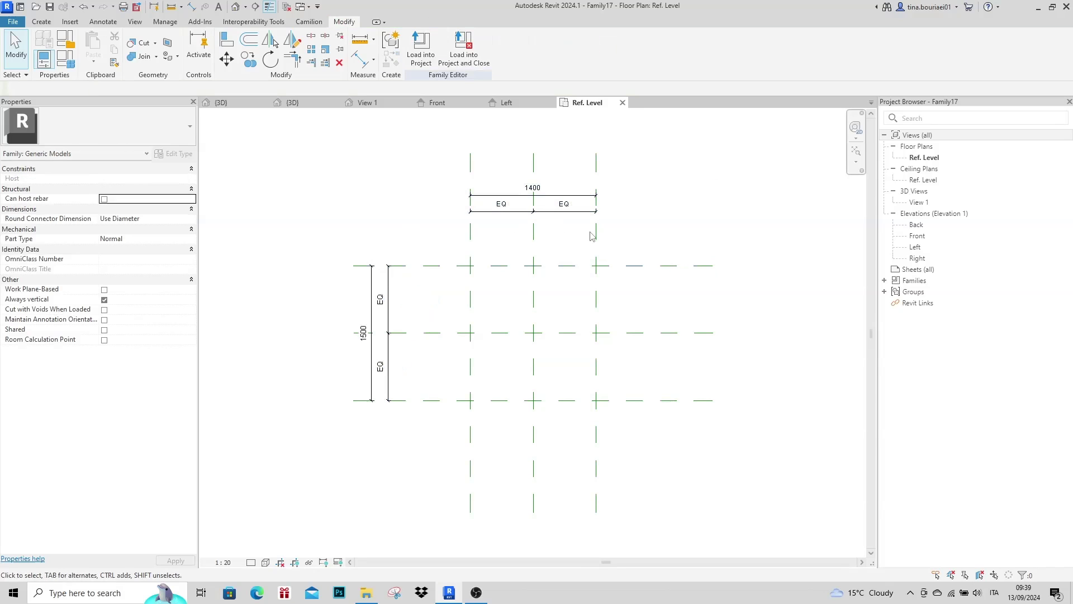
- Set the distance from the left vertical reference plane to the center plane to 750 mm
{"action": "left_click", "coordinate": [596, 238]}
{"action": "scroll", "coordinate": [564, 221], "scroll_direction": "up", "scroll_amount": 2}
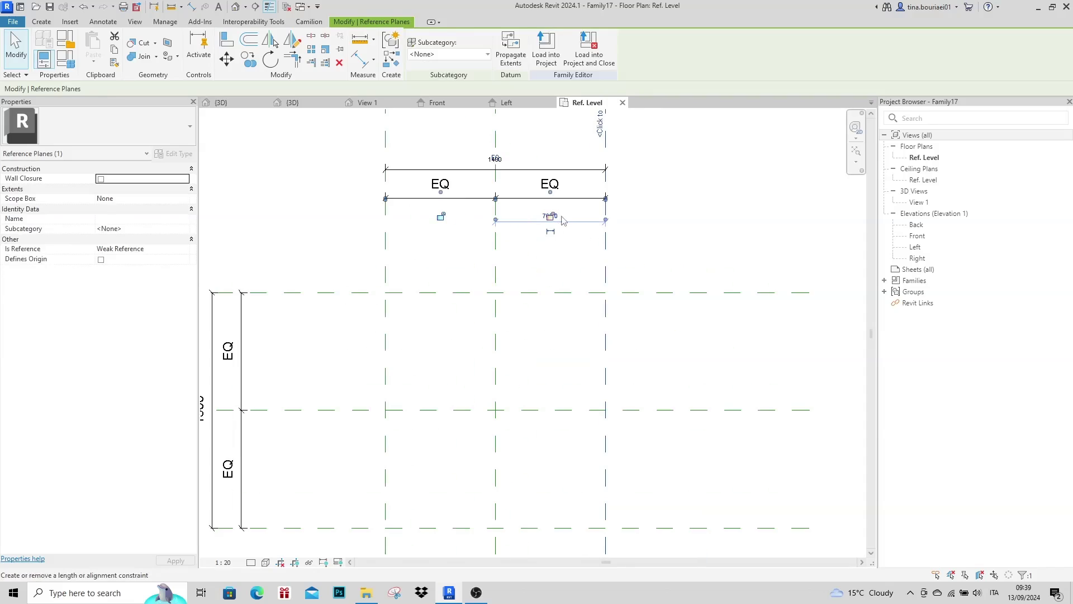
{"action": "left_click", "coordinate": [529, 240]}
{"action": "left_click", "coordinate": [386, 237]}
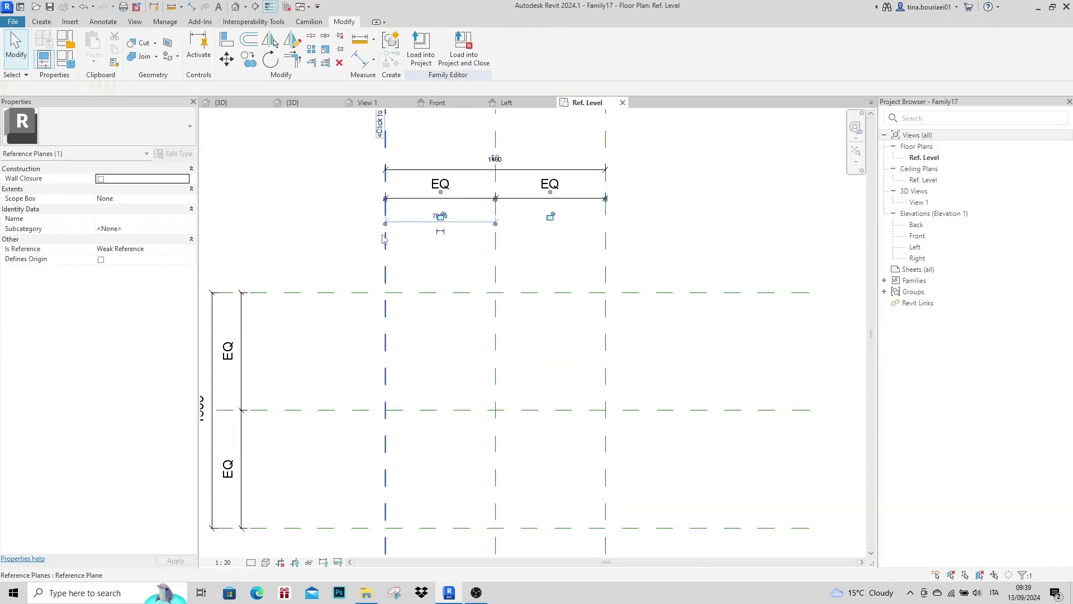
{"action": "left_click", "coordinate": [430, 212]}
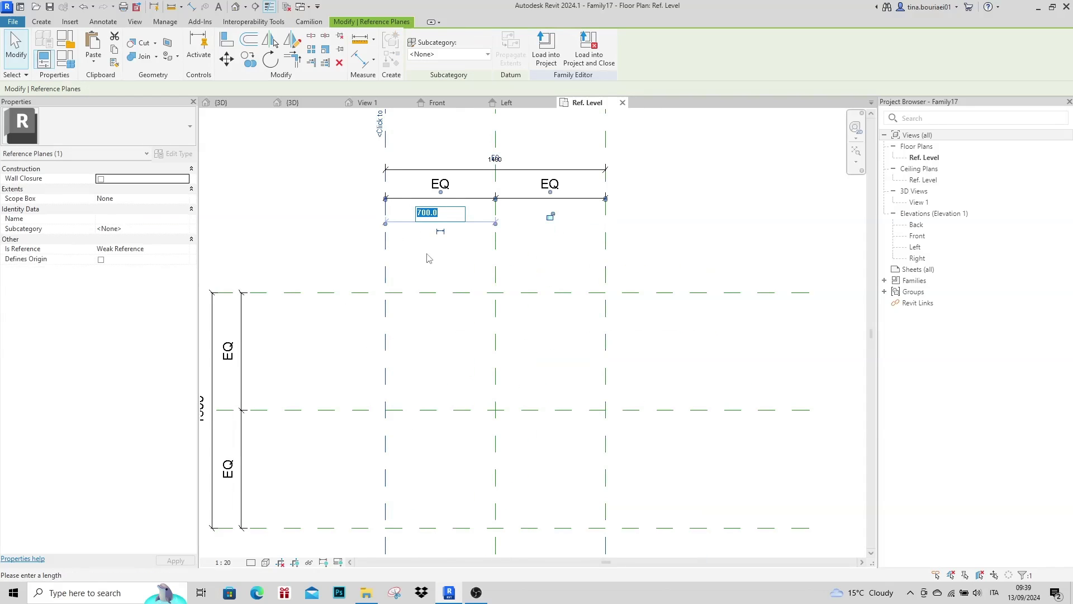
{"action": "type", "text": "750"}
{"action": "key", "text": "Return"}
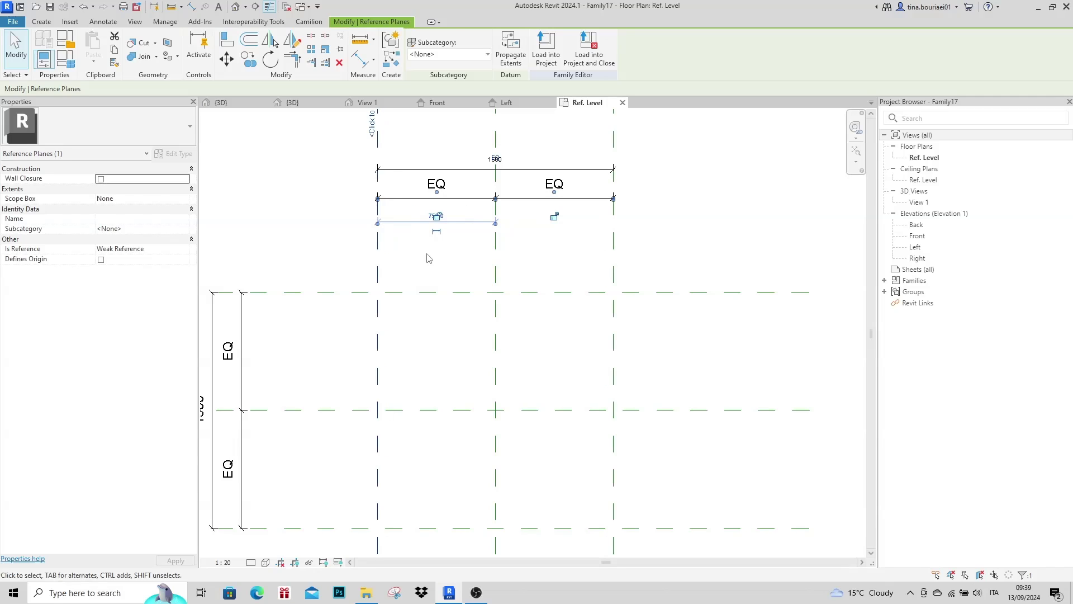
{"action": "left_click", "coordinate": [568, 280]}
{"action": "scroll", "coordinate": [534, 228], "scroll_direction": "down", "scroll_amount": 1}
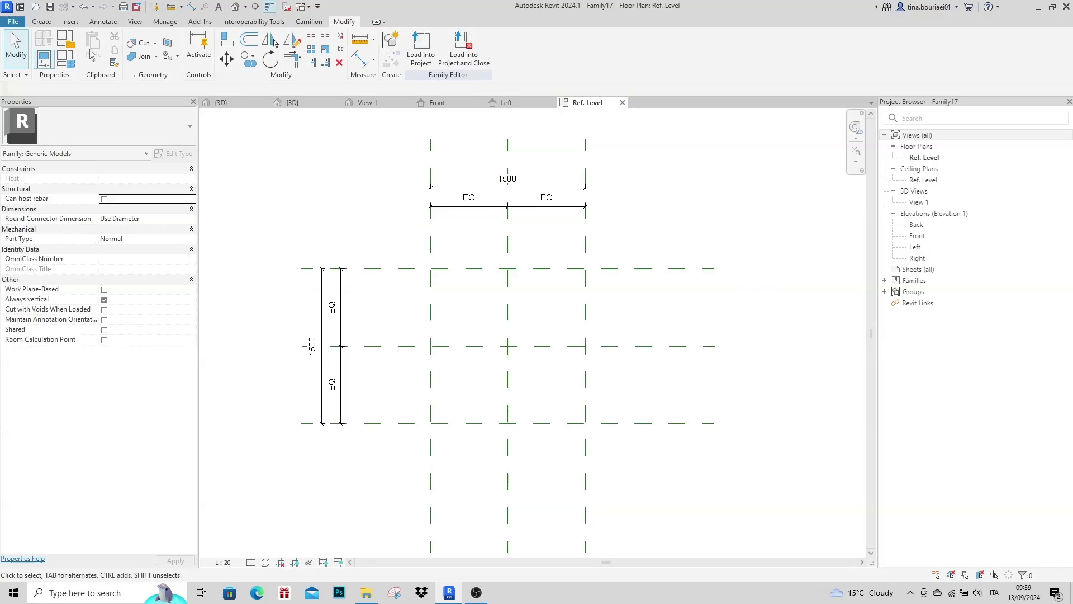
- Draw two vertical reference planes inside the outer ones, about 389 mm left and 450 mm right of the center plane
{"action": "left_click", "coordinate": [41, 21]}
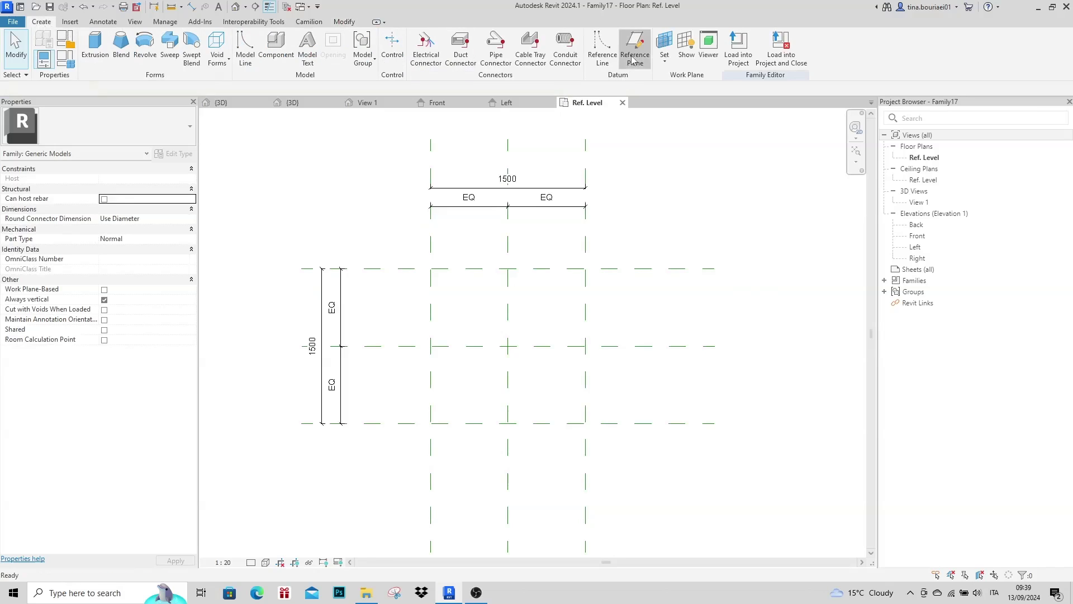
{"action": "left_click", "coordinate": [633, 60]}
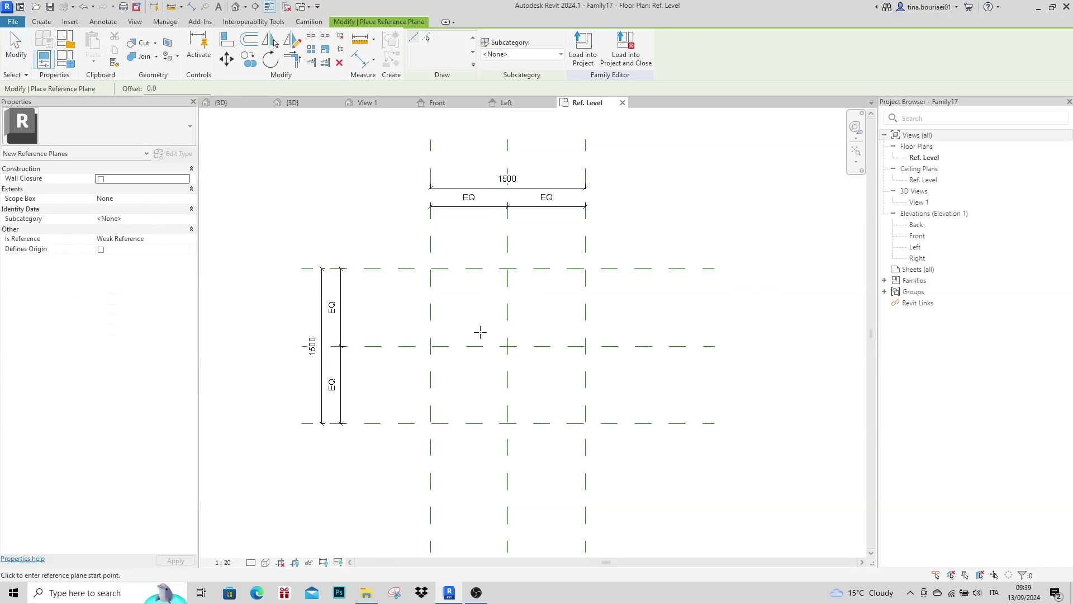
{"action": "left_click", "coordinate": [469, 226]}
{"action": "left_click", "coordinate": [467, 478]}
{"action": "left_click", "coordinate": [554, 226]}
{"action": "left_click", "coordinate": [554, 472]}
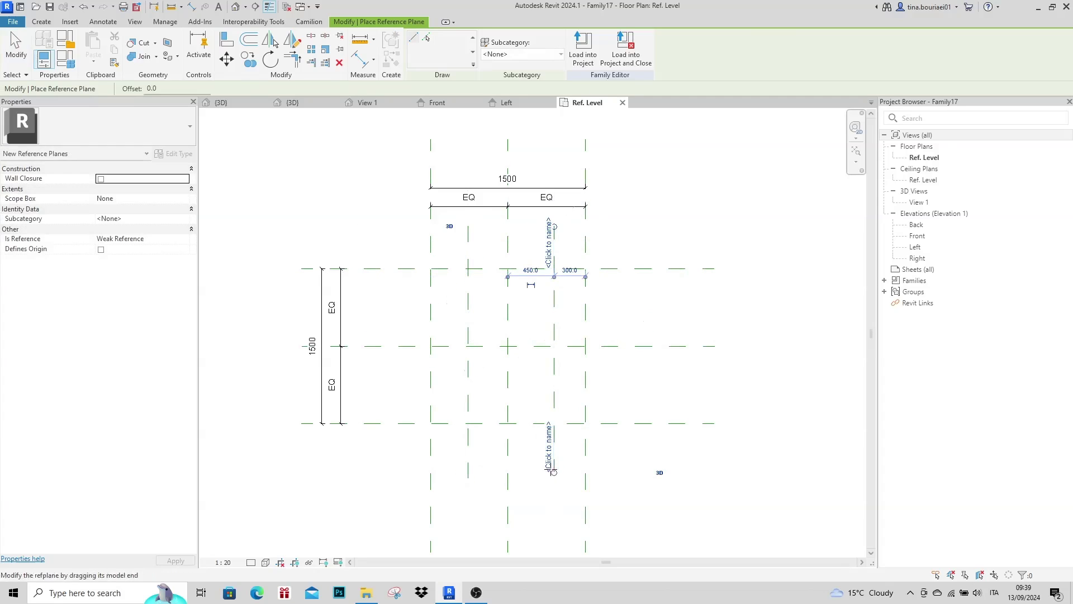
- Draw two horizontal reference planes inside the outer ones, about 407 mm above and 300 mm below the center plane
{"action": "left_click", "coordinate": [381, 305]}
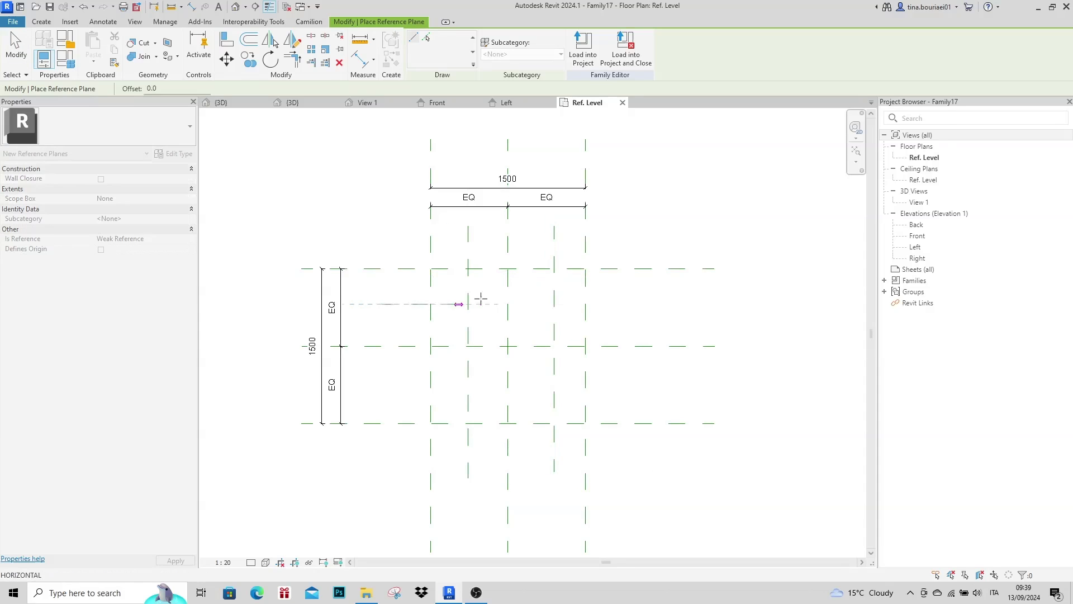
{"action": "left_click", "coordinate": [639, 305]}
{"action": "left_click", "coordinate": [383, 378]}
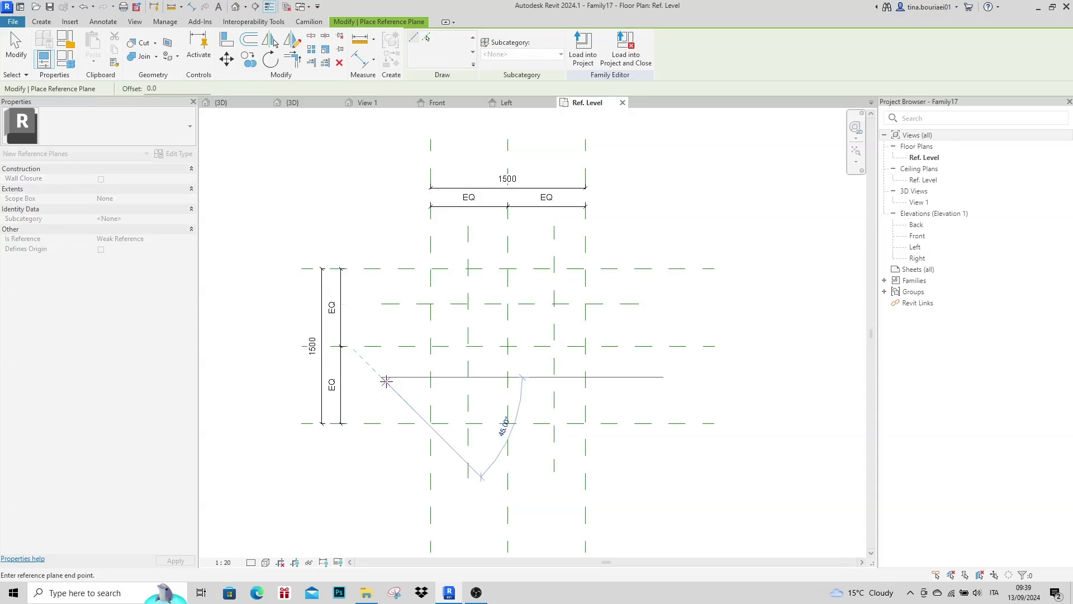
{"action": "left_click", "coordinate": [640, 377]}
{"action": "key", "text": "Escape"}
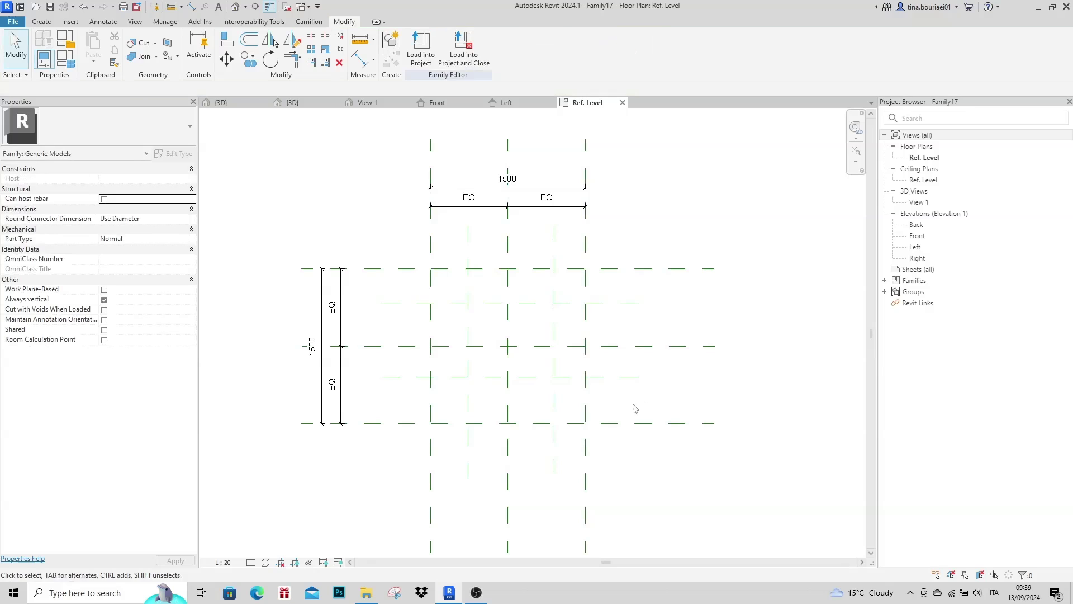
- Dimension the overall distance between the inner horizontal reference planes and add an equalized dimension string through the center plane
{"action": "key", "text": "d"}
{"action": "key", "text": "i"}
{"action": "left_click", "coordinate": [626, 305]}
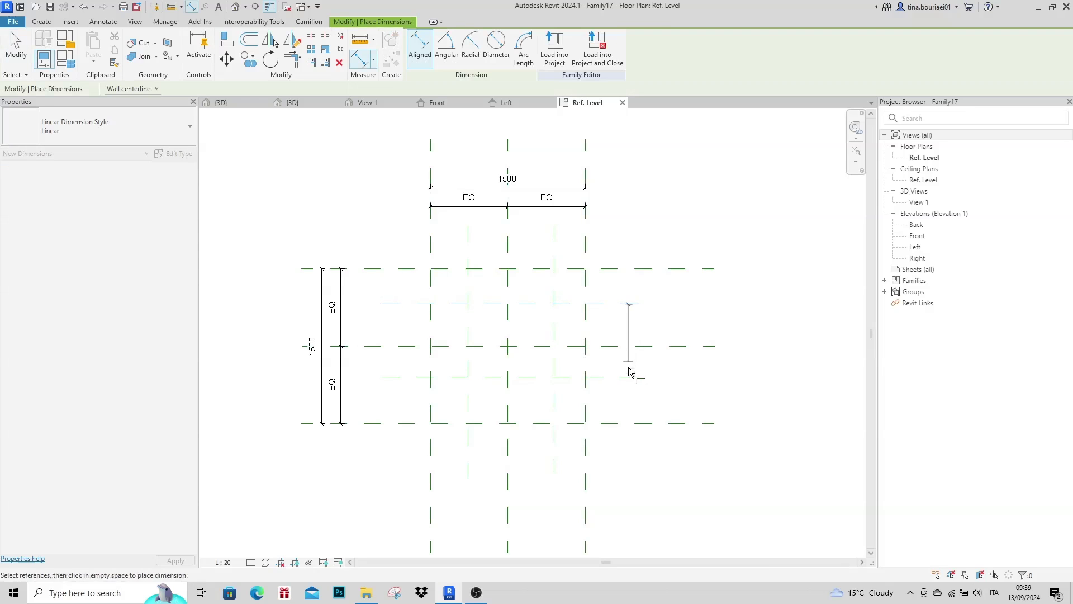
{"action": "left_click", "coordinate": [630, 377]}
{"action": "left_click", "coordinate": [693, 366]}
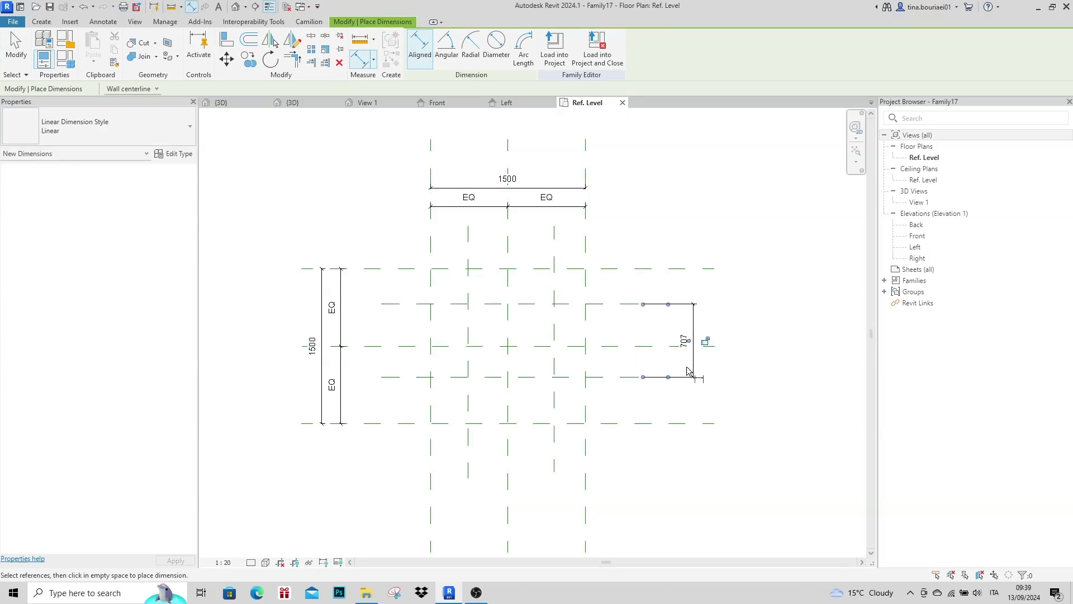
{"action": "left_click", "coordinate": [620, 304]}
{"action": "left_click", "coordinate": [619, 348]}
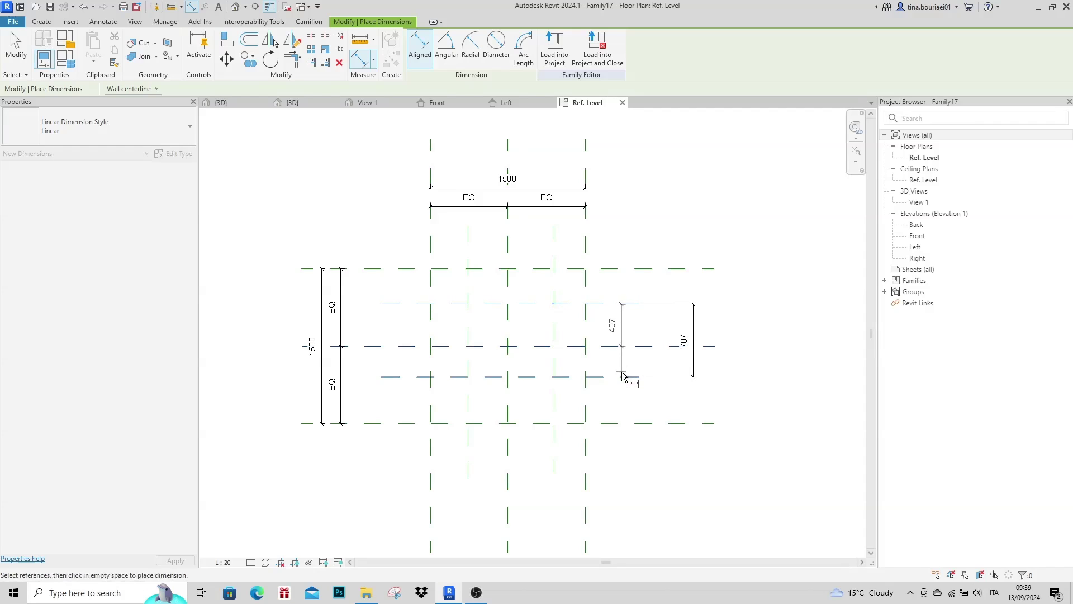
{"action": "left_click", "coordinate": [621, 377]}
{"action": "left_click", "coordinate": [663, 361]}
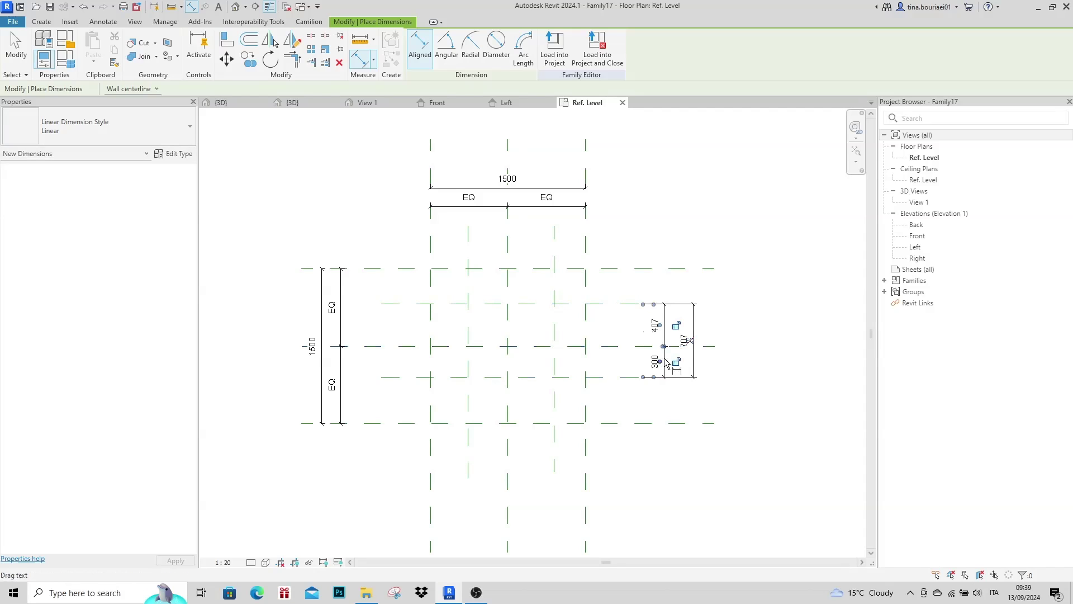
{"action": "left_click", "coordinate": [691, 343]}
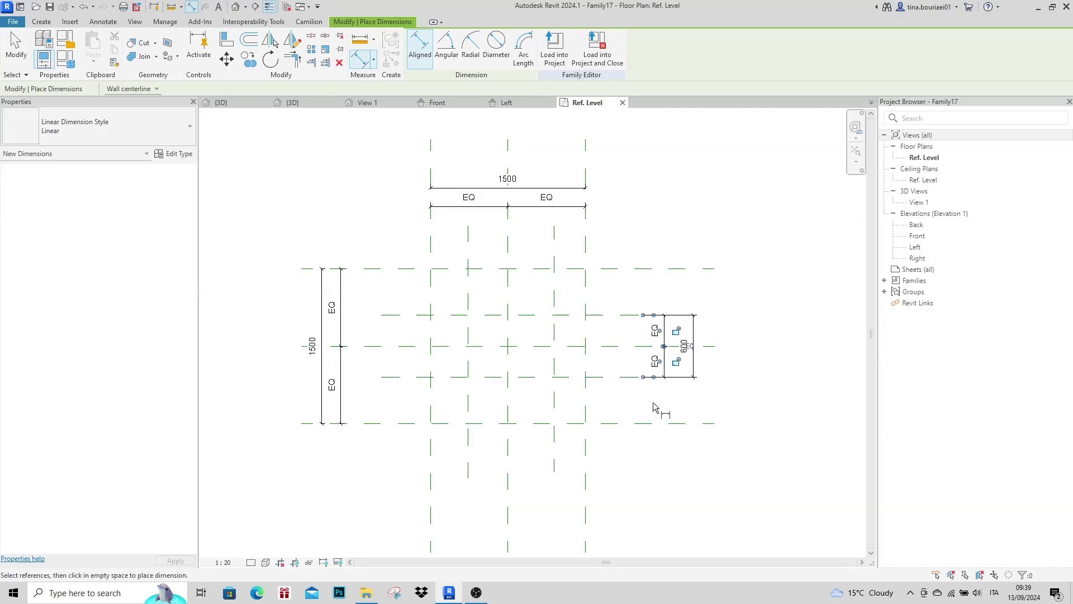
- Dimension the overall distance between the inner vertical reference planes and add an equalized dimension string through the center plane
{"action": "left_click", "coordinate": [468, 242]}
{"action": "left_click", "coordinate": [554, 239]}
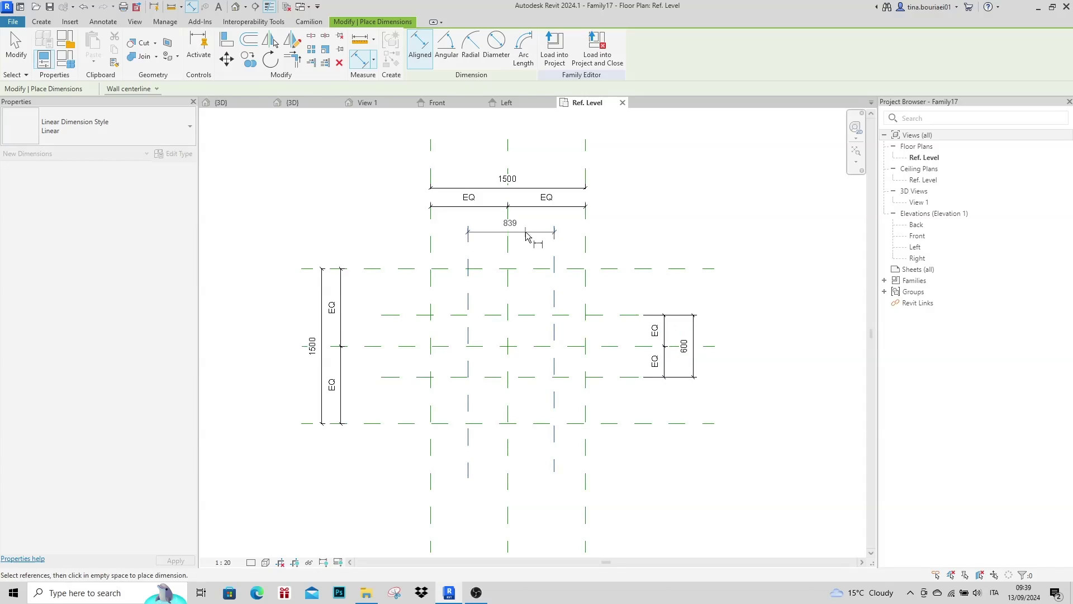
{"action": "left_click", "coordinate": [525, 235]}
{"action": "left_click", "coordinate": [469, 261]}
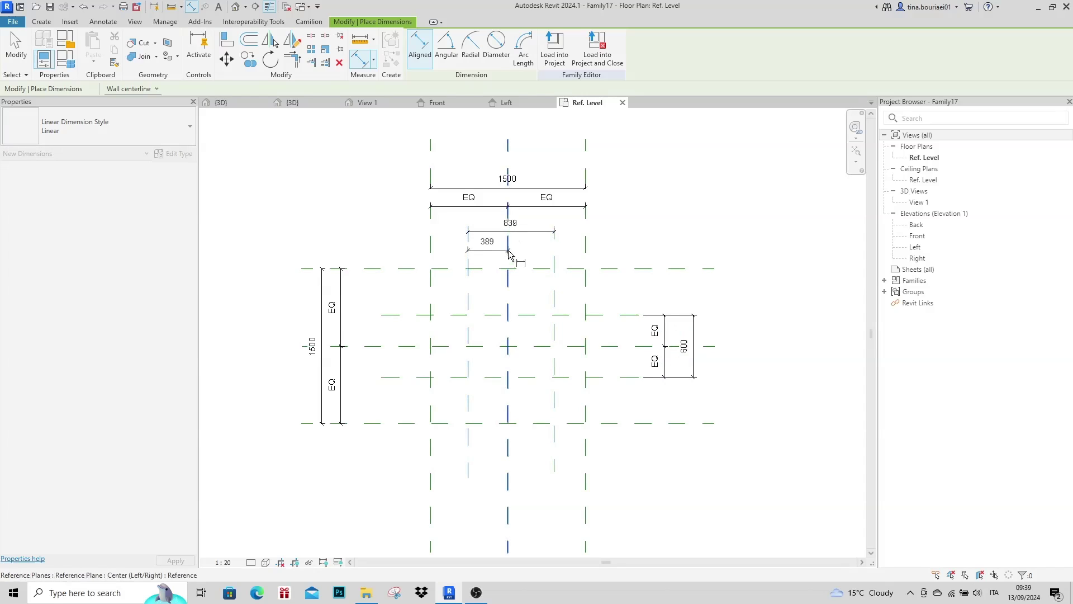
{"action": "left_click", "coordinate": [508, 254]}
{"action": "left_click", "coordinate": [554, 263]}
{"action": "left_click", "coordinate": [545, 246]}
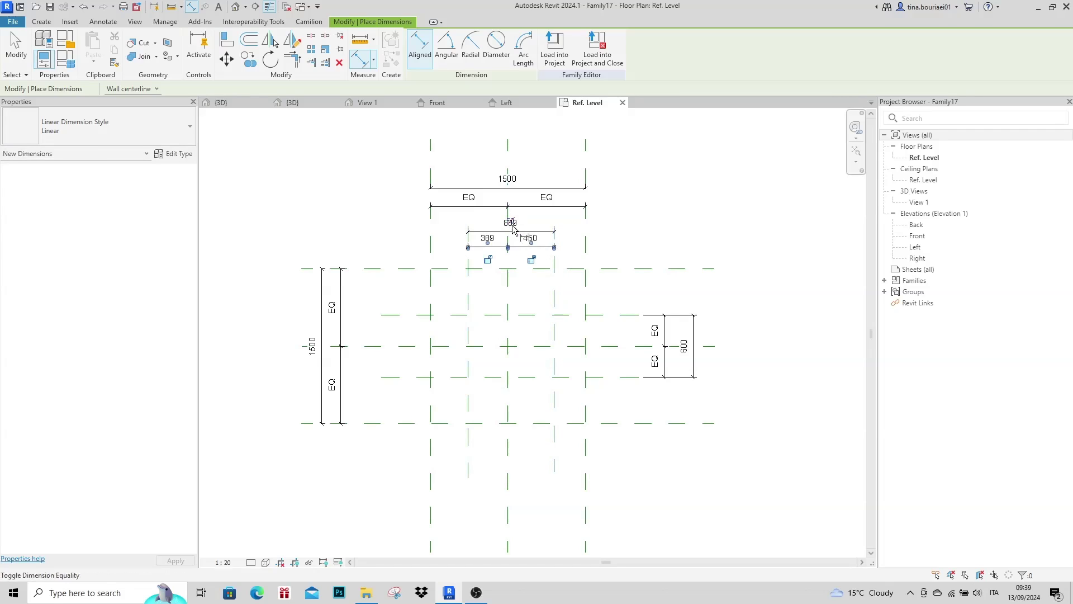
{"action": "left_click", "coordinate": [512, 224]}
{"action": "key", "text": "Escape"}
{"action": "key", "text": "Escape"}
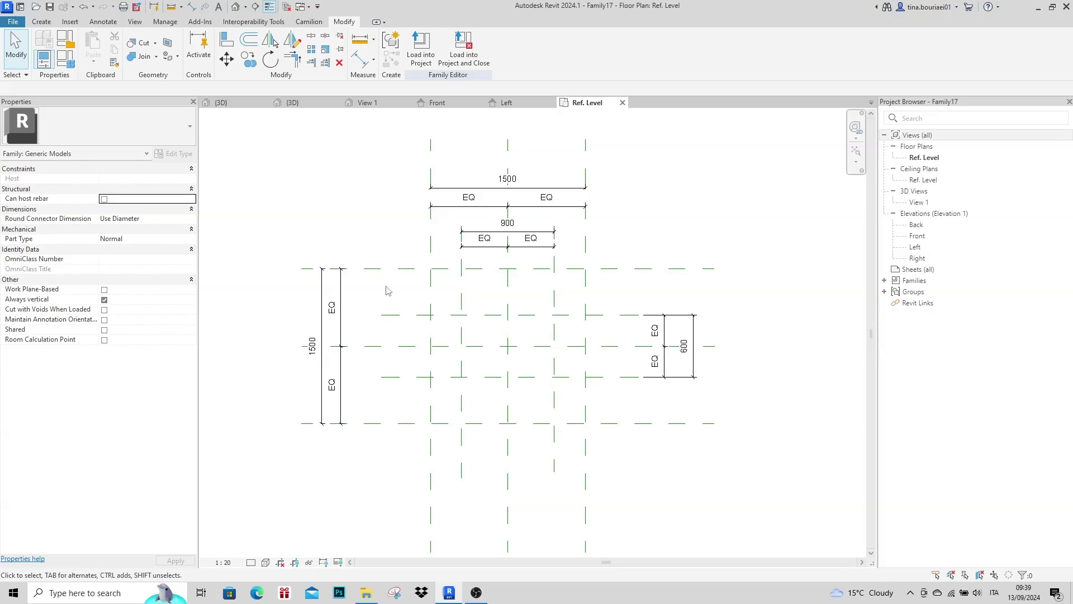
- Start an extrusion with a 1500 by 1500 mm rectangle on the outer reference planes and lock its four sides to them
{"action": "left_click", "coordinate": [42, 23]}
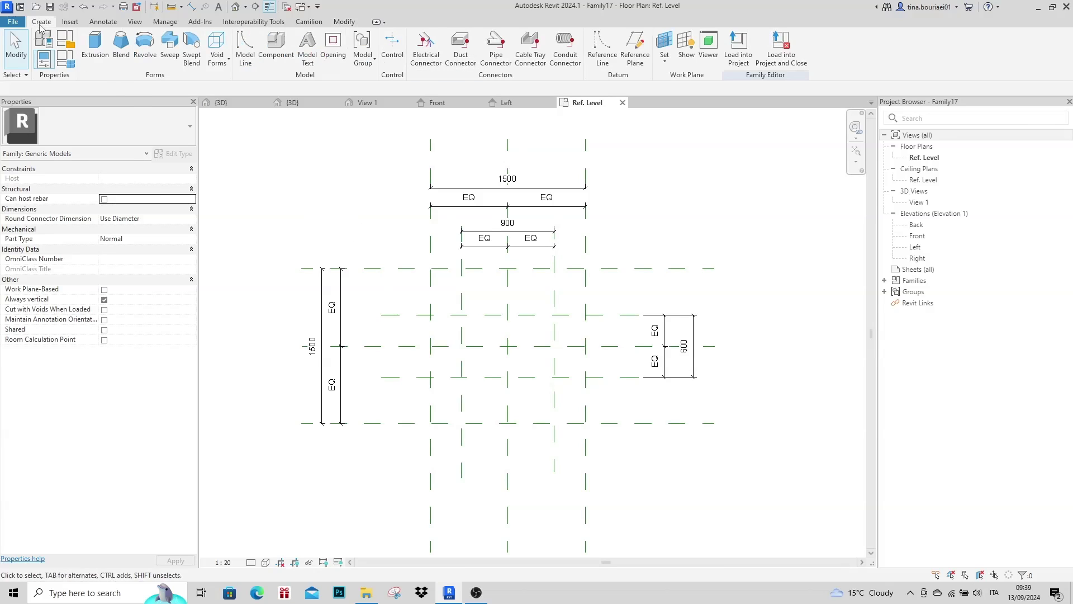
{"action": "left_click", "coordinate": [95, 45]}
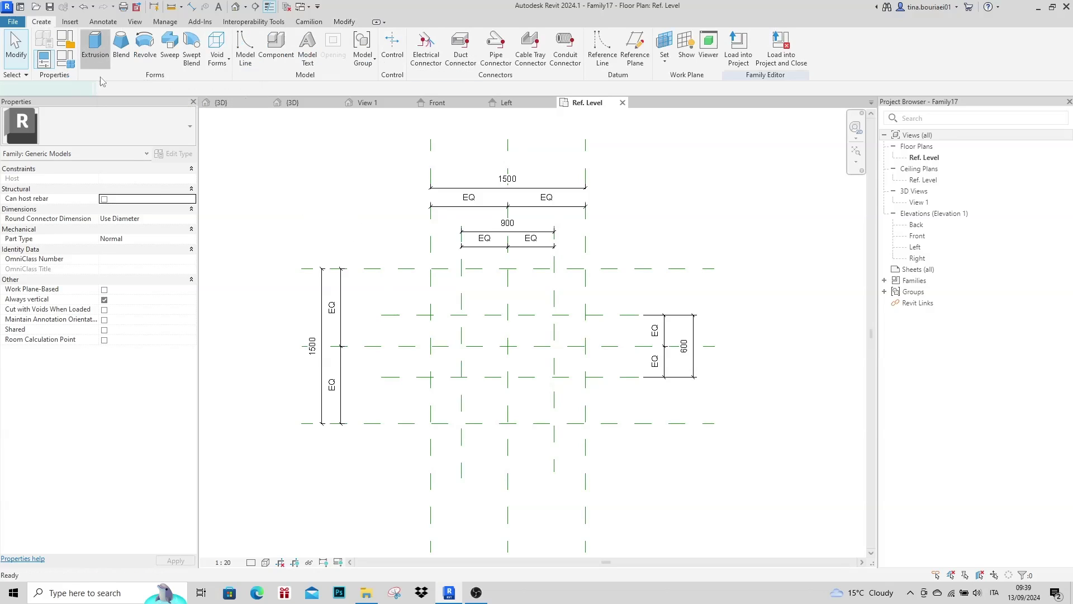
{"action": "left_click", "coordinate": [450, 37]}
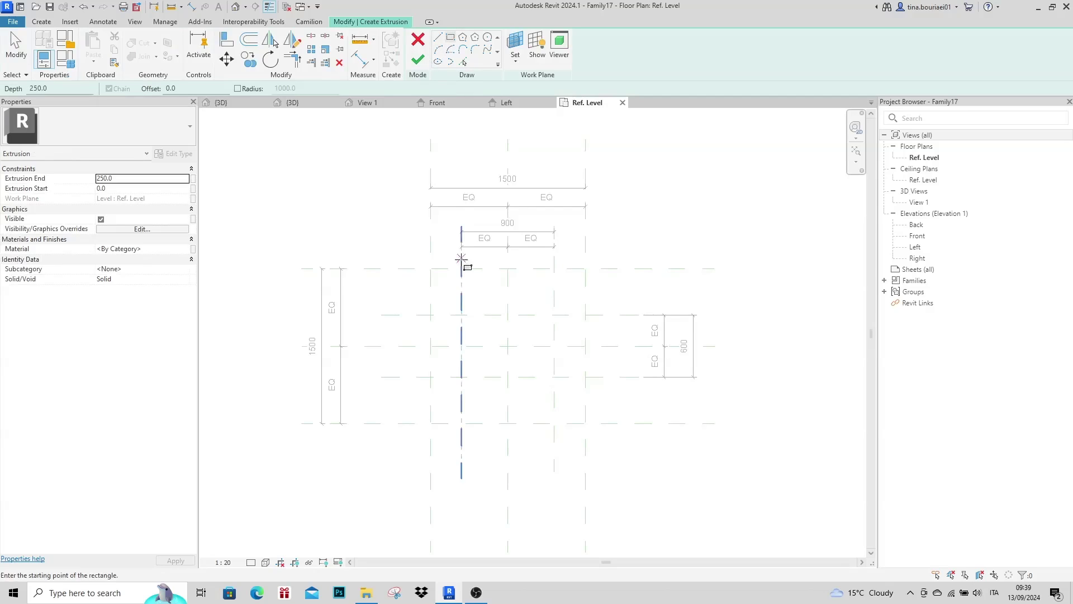
{"action": "left_click", "coordinate": [430, 269]}
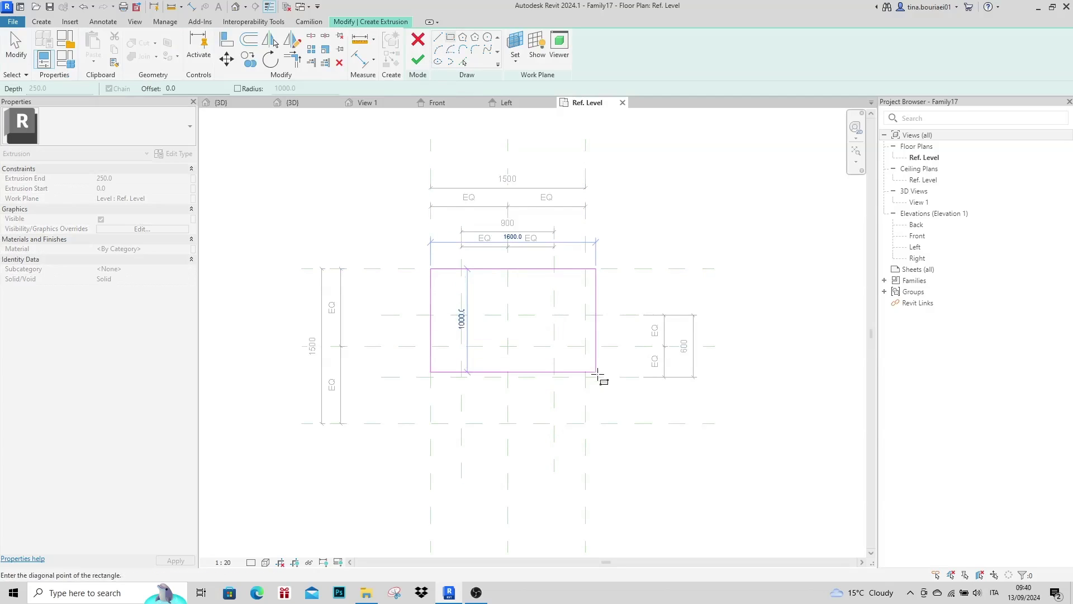
{"action": "left_click", "coordinate": [586, 423]}
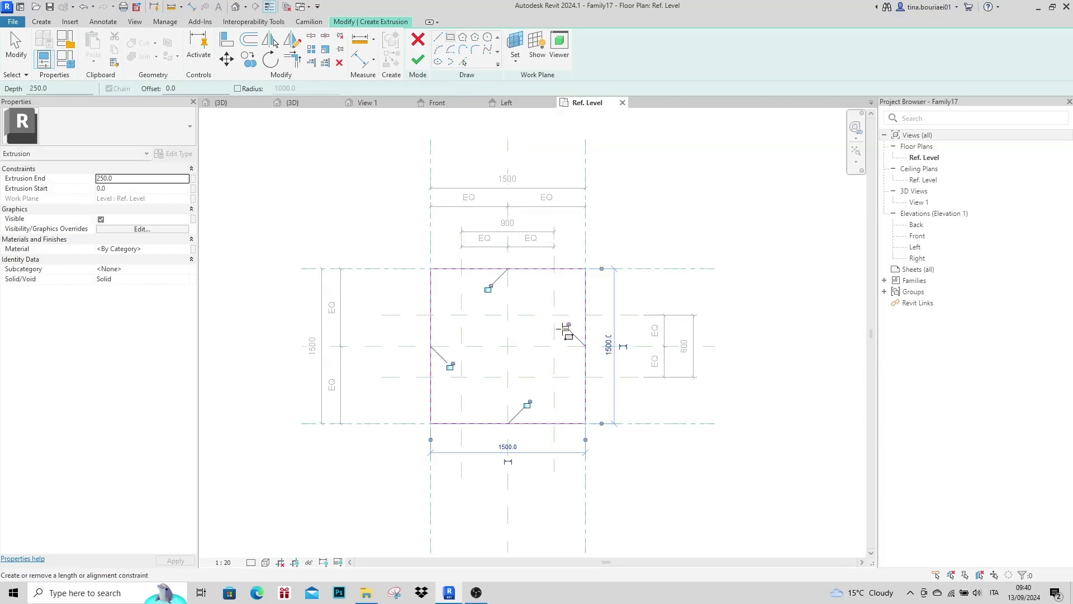
{"action": "left_click", "coordinate": [565, 327]}
{"action": "left_click", "coordinate": [488, 288]}
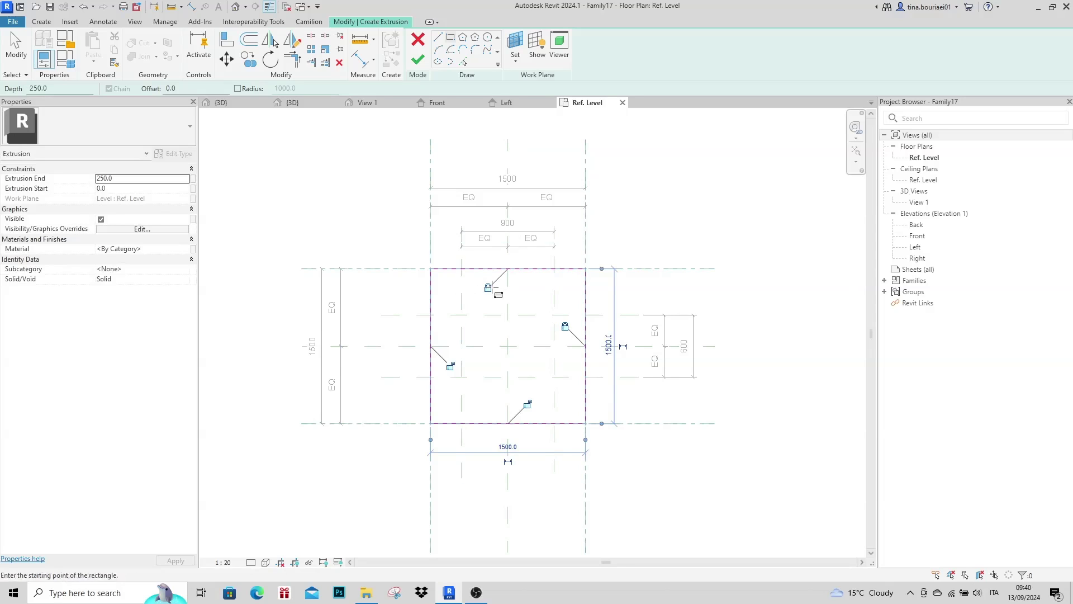
{"action": "left_click", "coordinate": [449, 366]}
{"action": "left_click", "coordinate": [527, 404]}
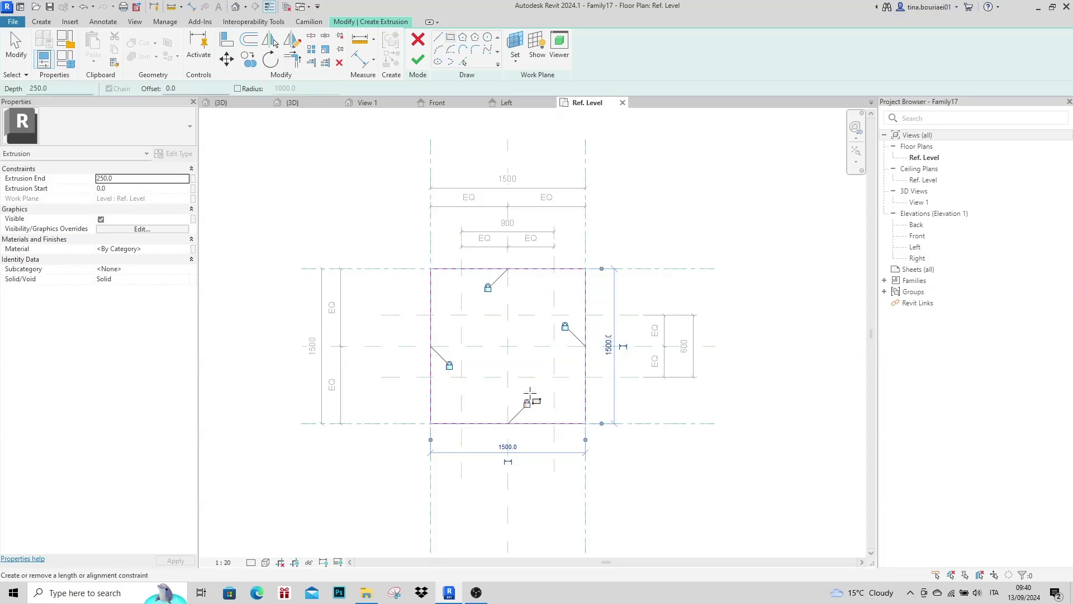
- Add a 900 by 600 mm rectangle on the inner reference planes, lock its sides, finish the extrusion and check it in 3D
{"action": "left_click", "coordinate": [462, 315]}
{"action": "left_click", "coordinate": [553, 377]}
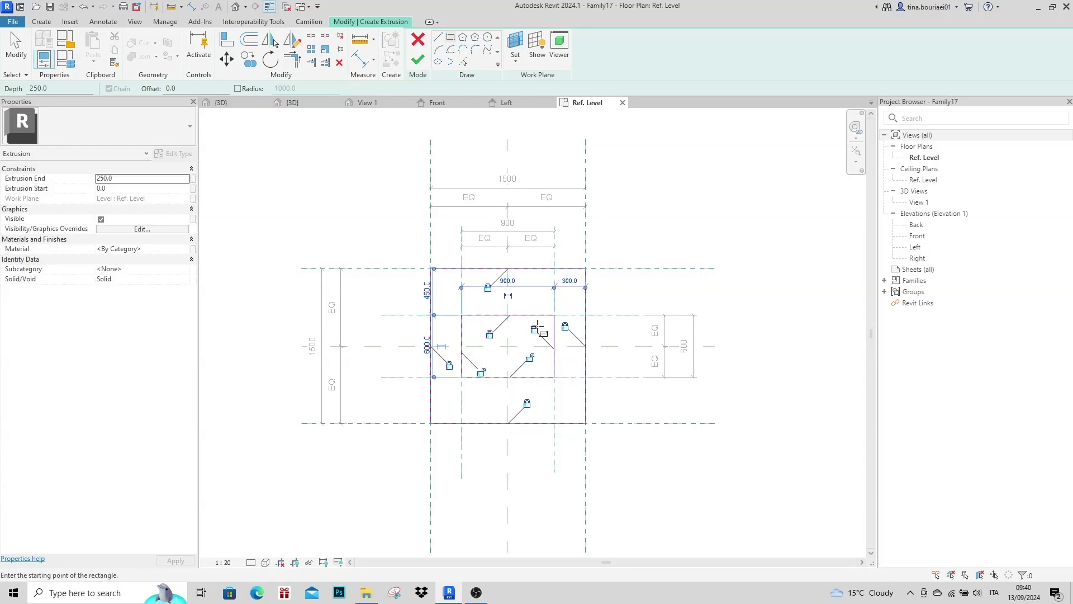
{"action": "left_click", "coordinate": [529, 357]}
{"action": "left_click", "coordinate": [482, 373]}
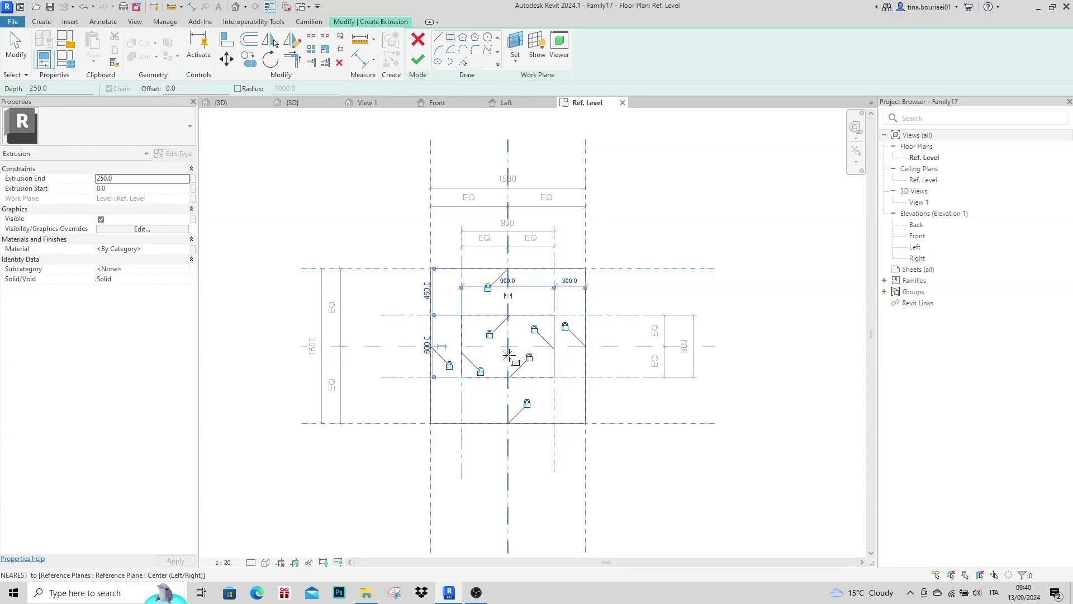
{"action": "key", "text": "Escape"}
{"action": "key", "text": "Escape"}
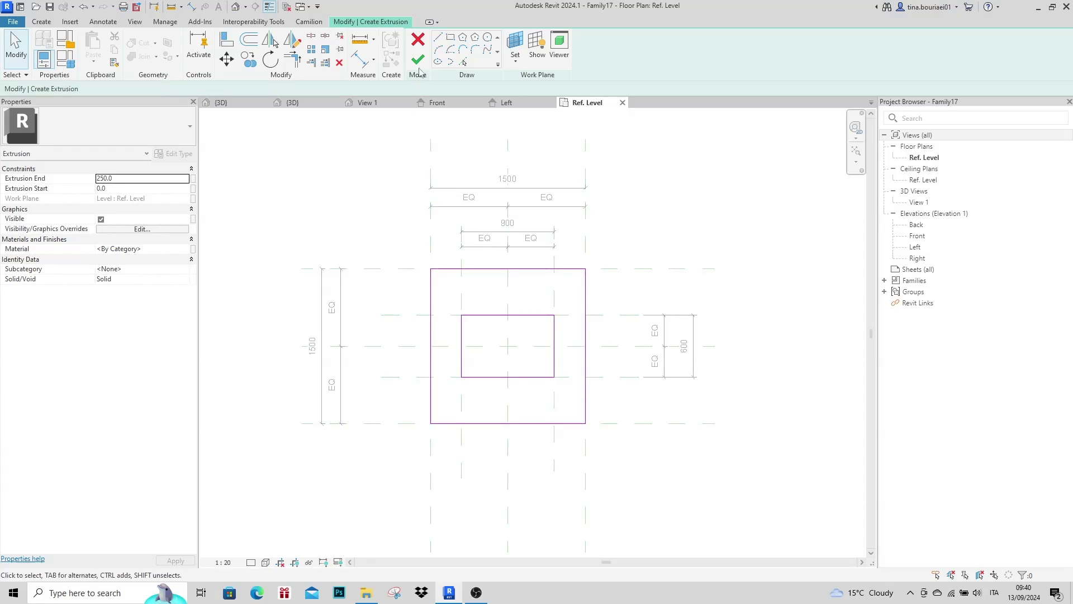
{"action": "left_click", "coordinate": [418, 60]}
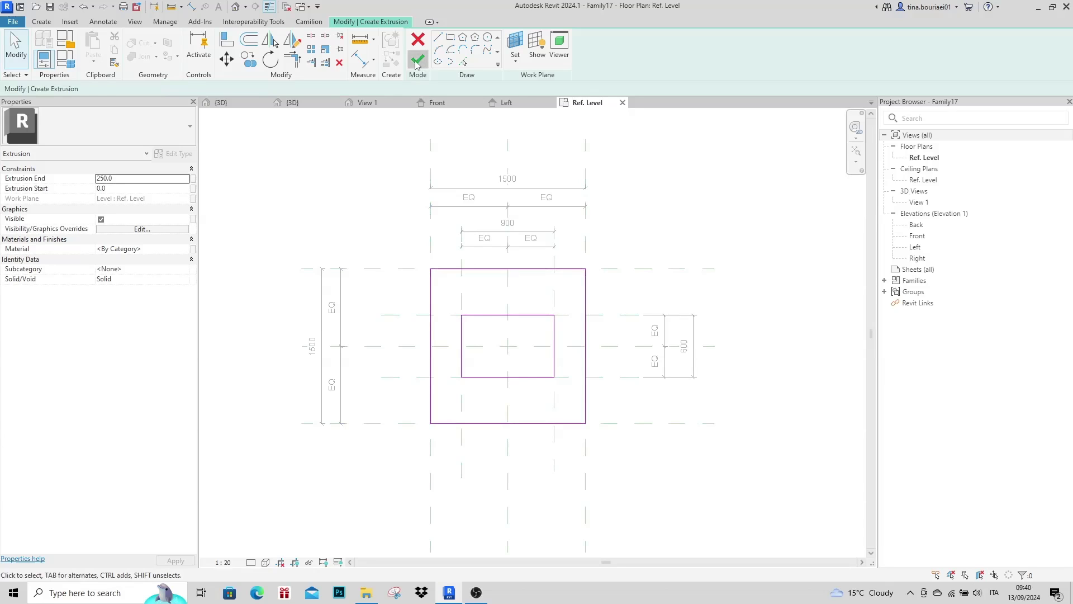
{"action": "left_click", "coordinate": [660, 251]}
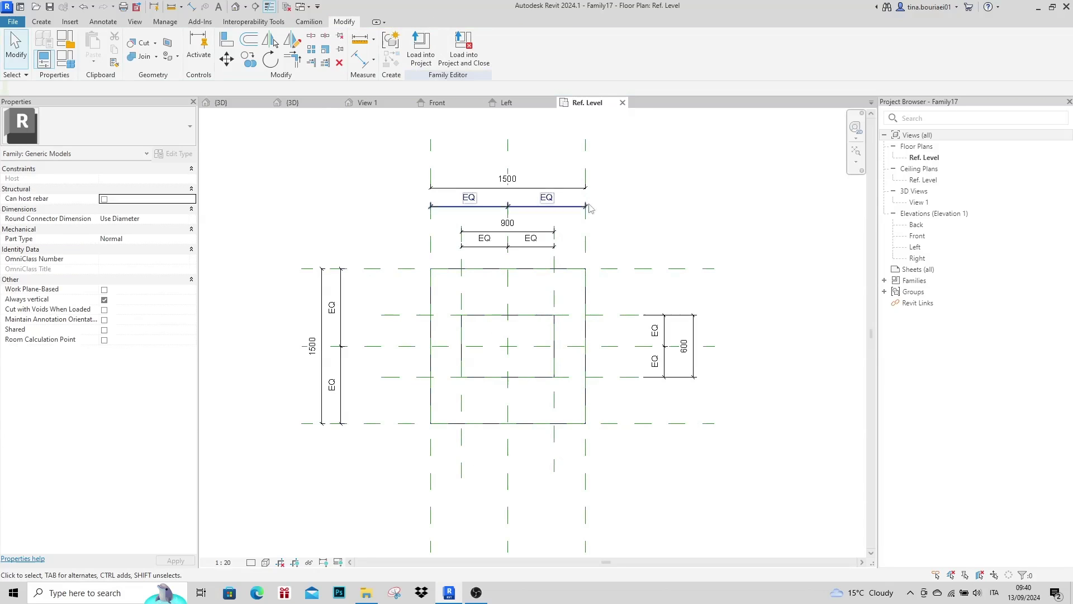
{"action": "left_click", "coordinate": [373, 105]}
{"action": "middle_click_drag", "start_coordinate": [632, 362], "coordinate": [611, 395], "text": "shift"}
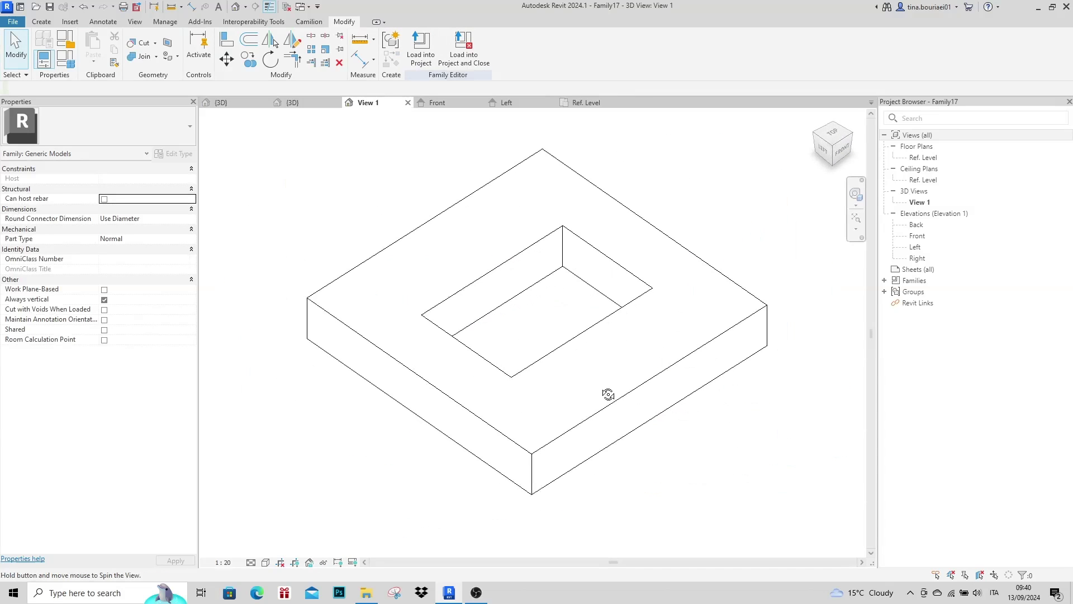
- In the Ref. Level plan, label the overall dimension between the outer vertical reference planes with a new instance parameter named Length
{"action": "left_click", "coordinate": [584, 105]}
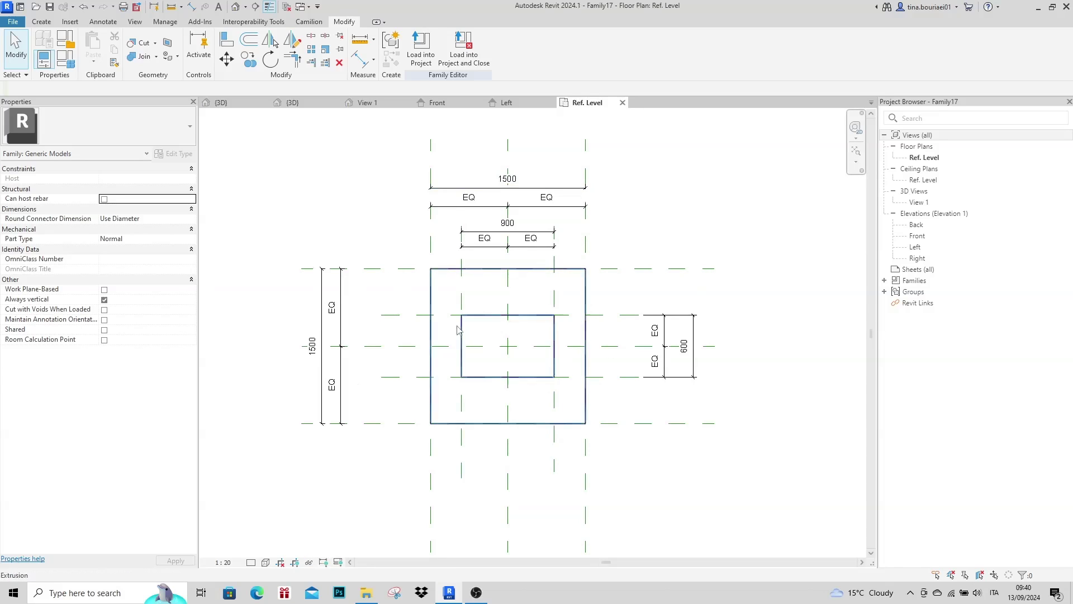
{"action": "left_click", "coordinate": [526, 189]}
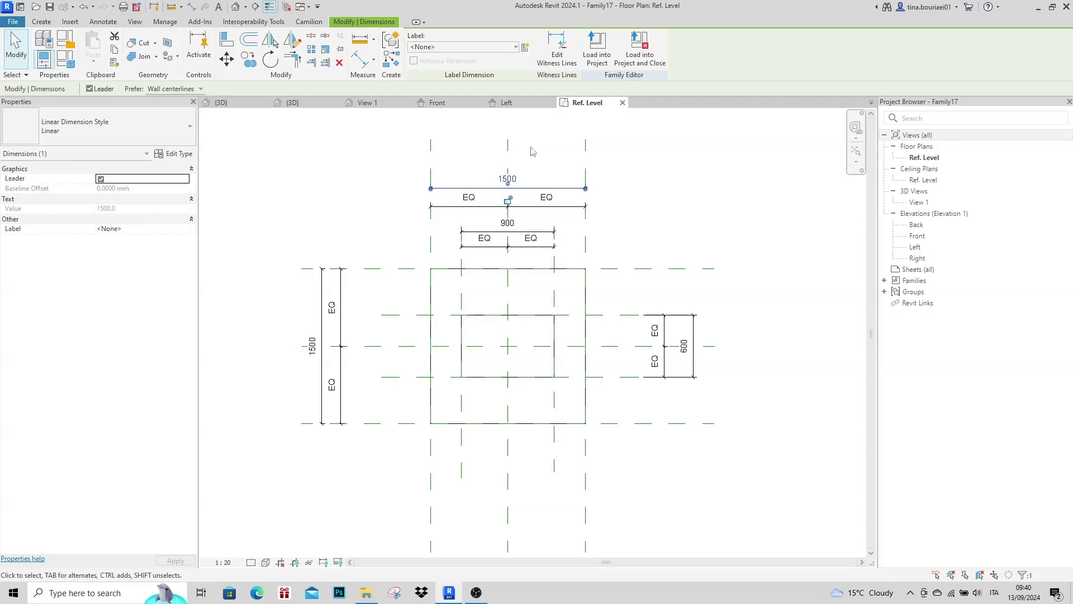
{"action": "left_click", "coordinate": [526, 48]}
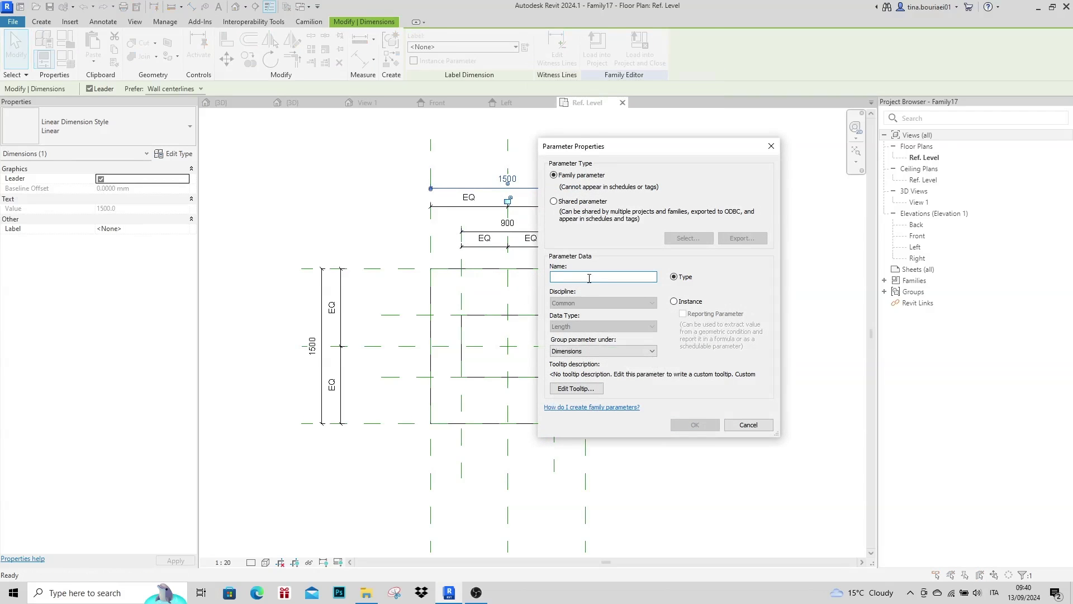
{"action": "type", "text": "Length"}
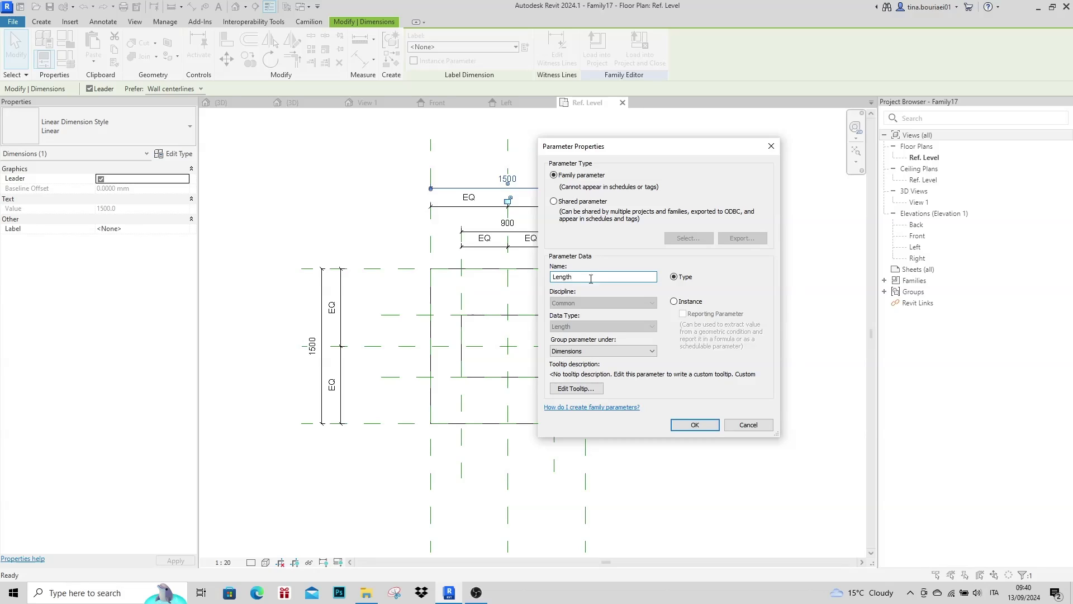
{"action": "left_click", "coordinate": [679, 305]}
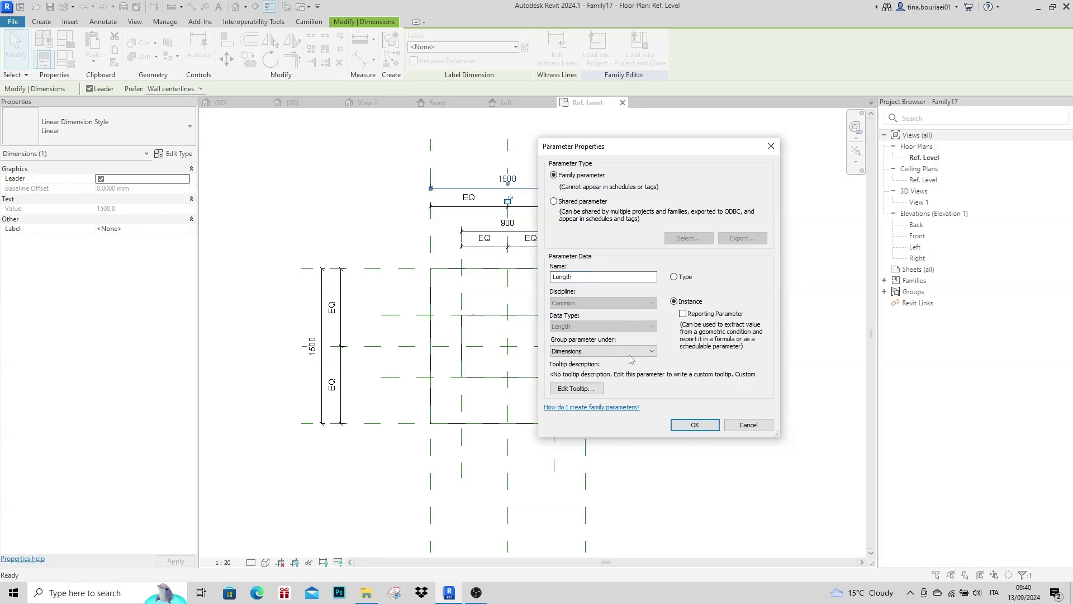
{"action": "left_click", "coordinate": [693, 425]}
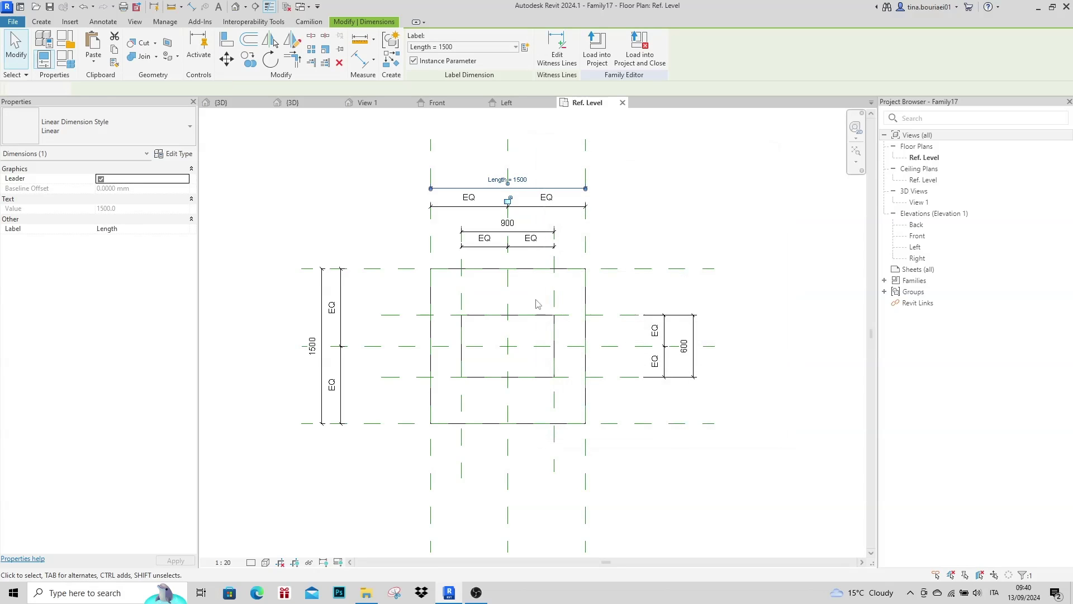
- Label the overall dimension between the outer horizontal reference planes with a new instance parameter named Height
{"action": "left_click", "coordinate": [322, 335]}
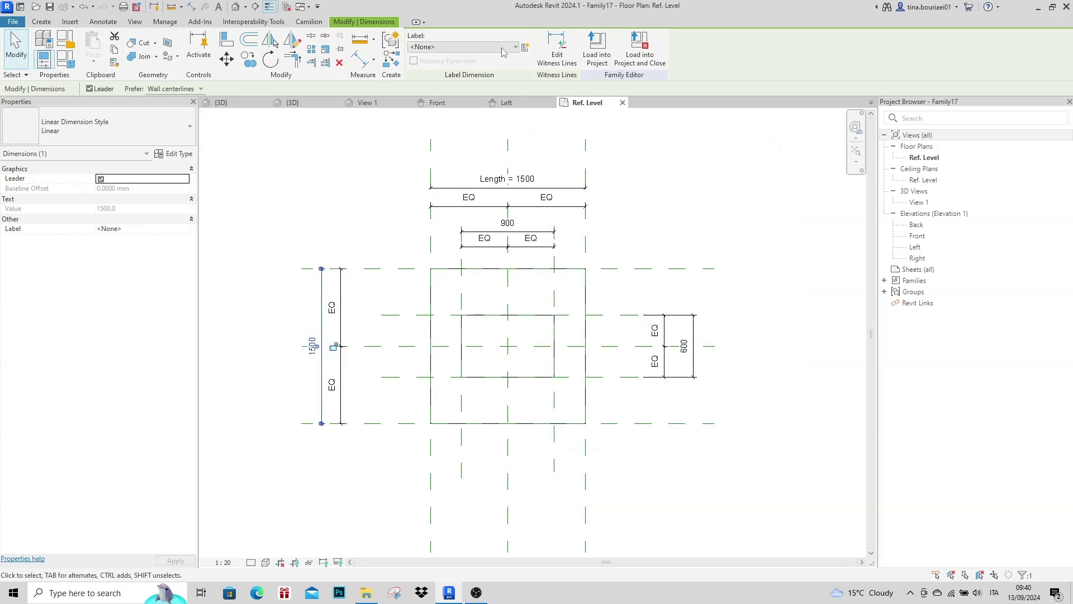
{"action": "left_click", "coordinate": [526, 48]}
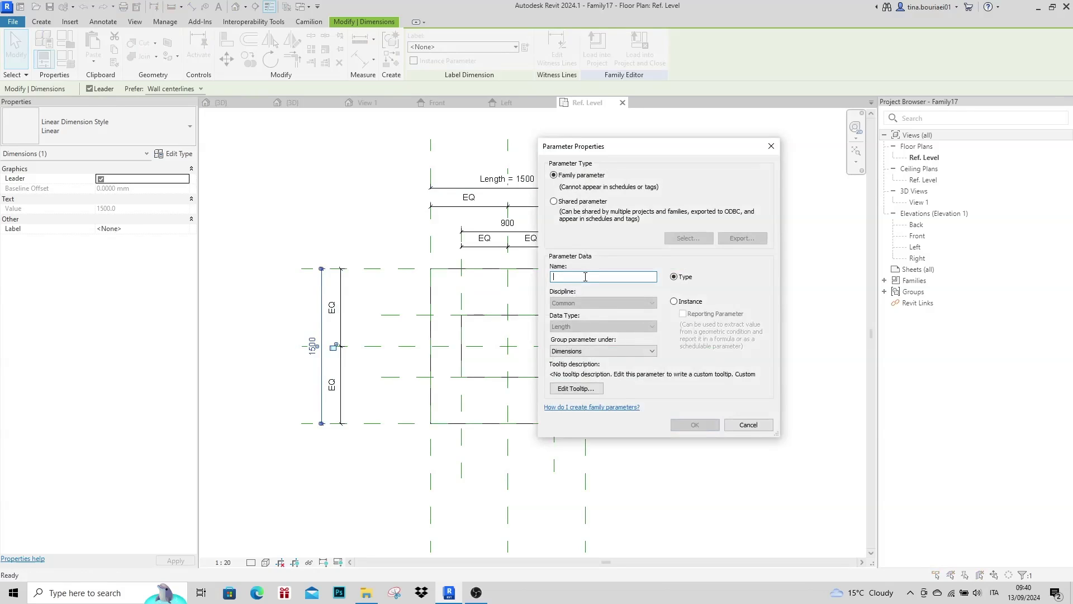
{"action": "type", "text": "Height"}
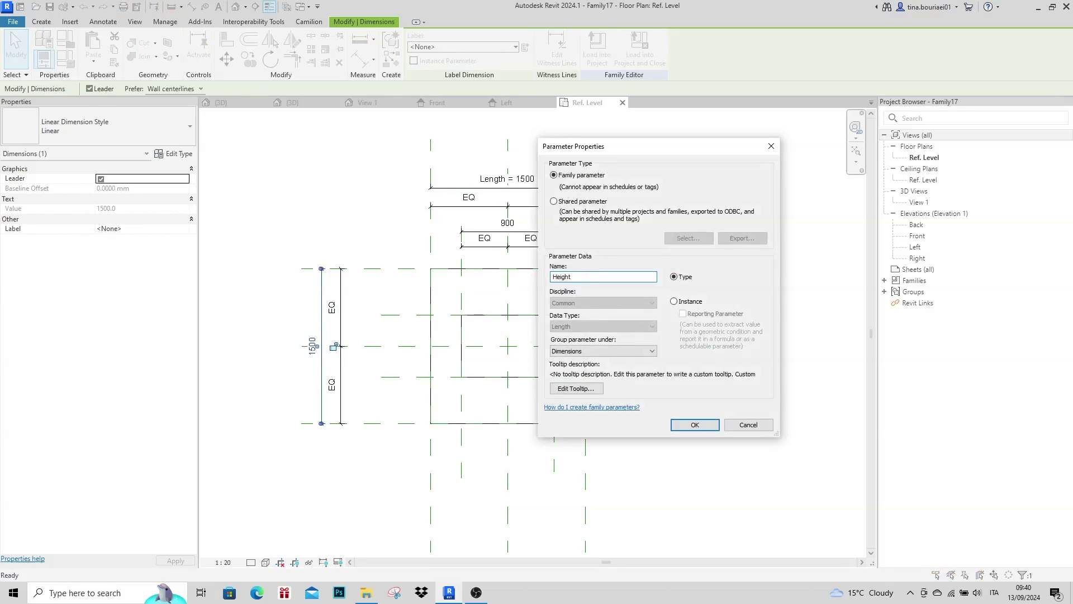
{"action": "left_click", "coordinate": [676, 301]}
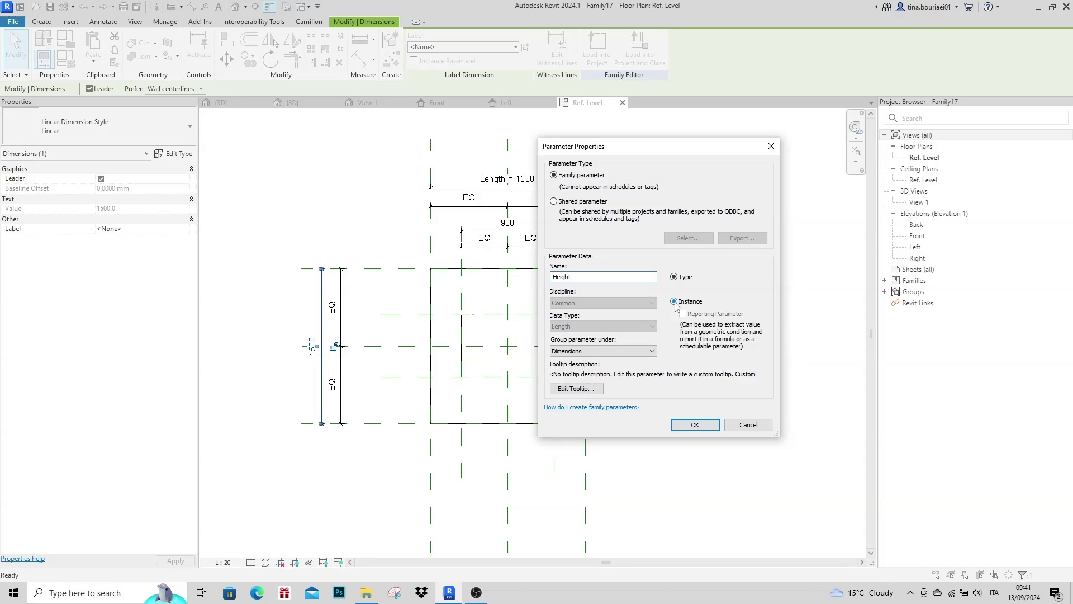
{"action": "left_click", "coordinate": [694, 425]}
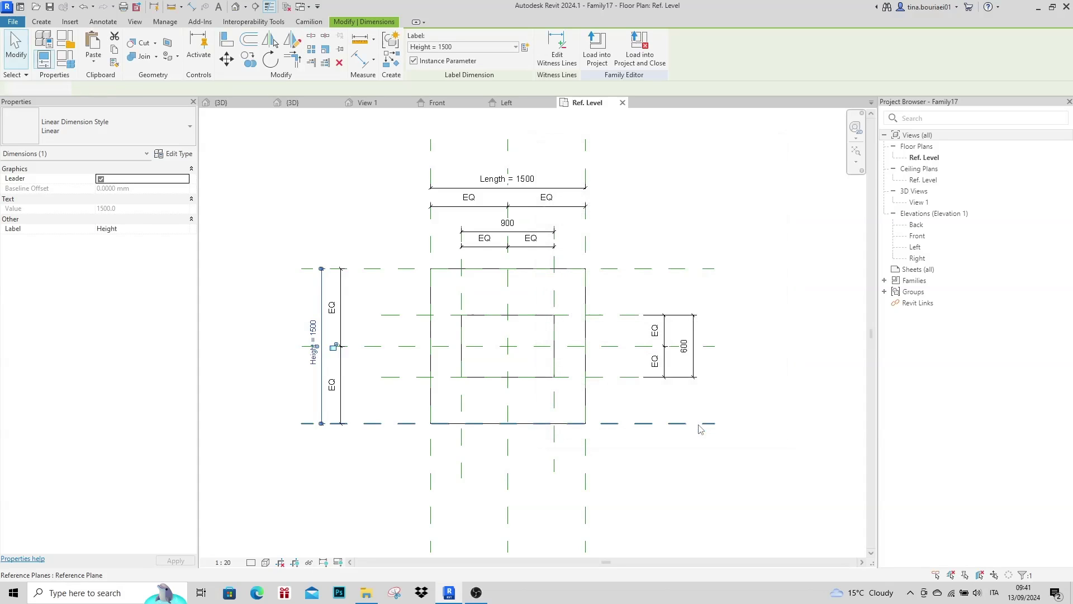
{"action": "left_click", "coordinate": [645, 457]}
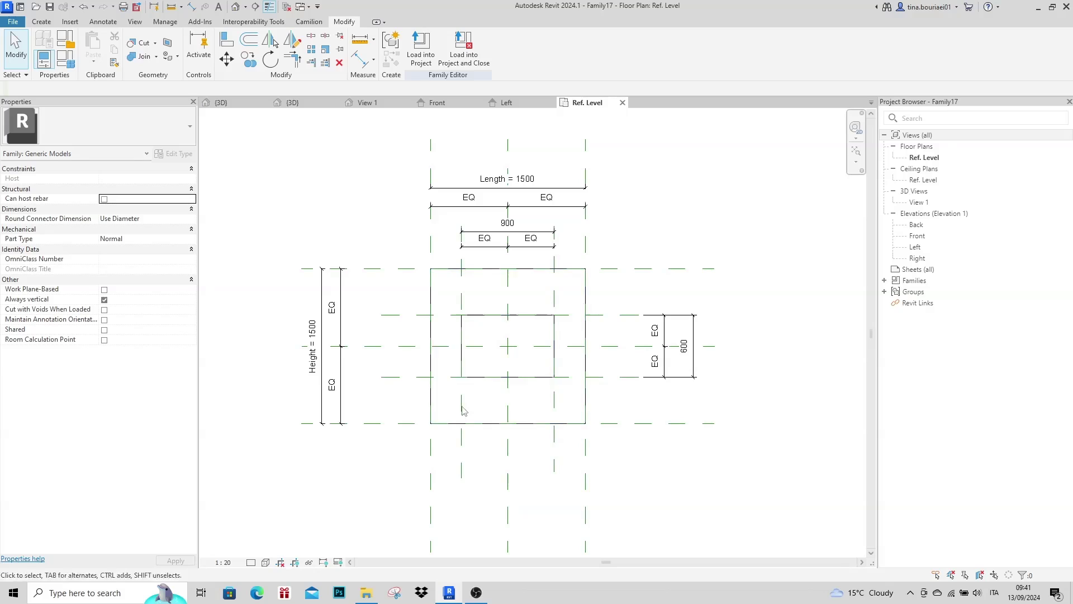
- Add an aligned dimension between the lower inner and lower outer horizontal reference planes
{"action": "key", "text": "d"}
{"action": "key", "text": "i"}
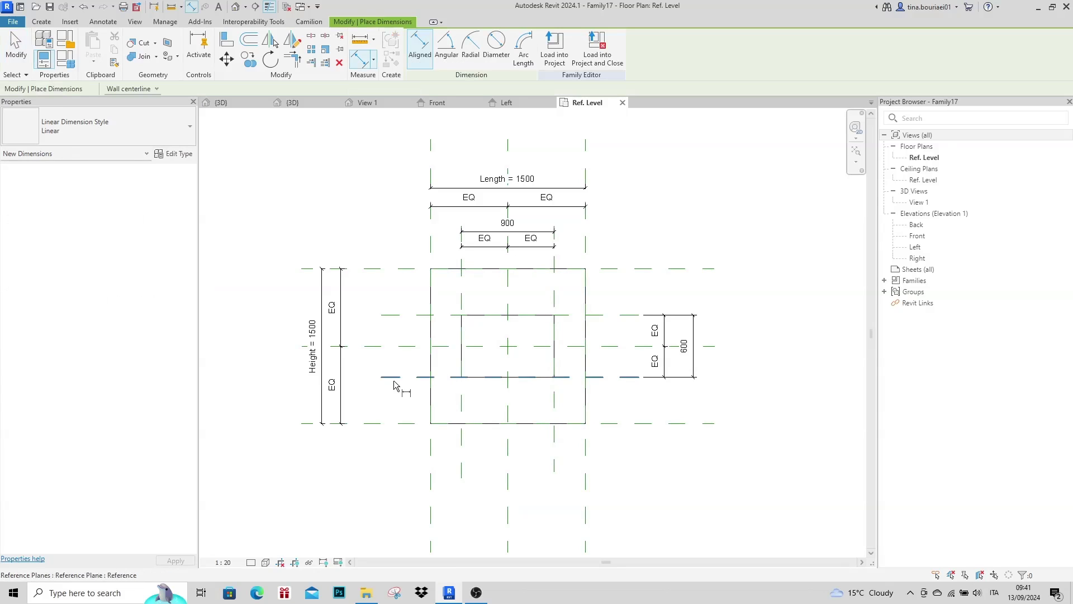
{"action": "left_click", "coordinate": [404, 377]}
{"action": "left_click", "coordinate": [404, 423]}
{"action": "left_click", "coordinate": [406, 409]}
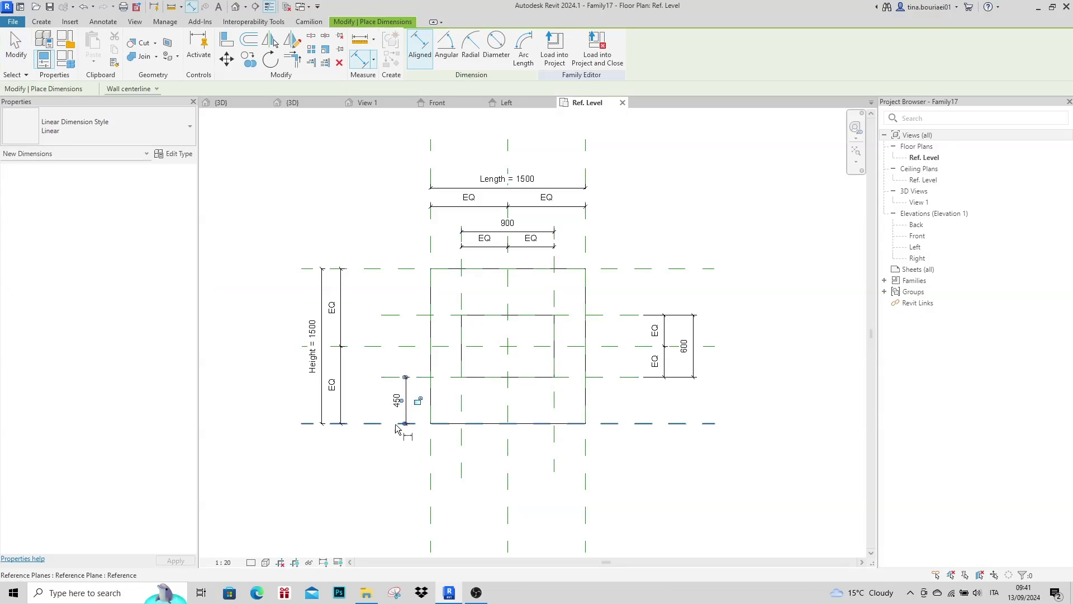
{"action": "key", "text": "Escape"}
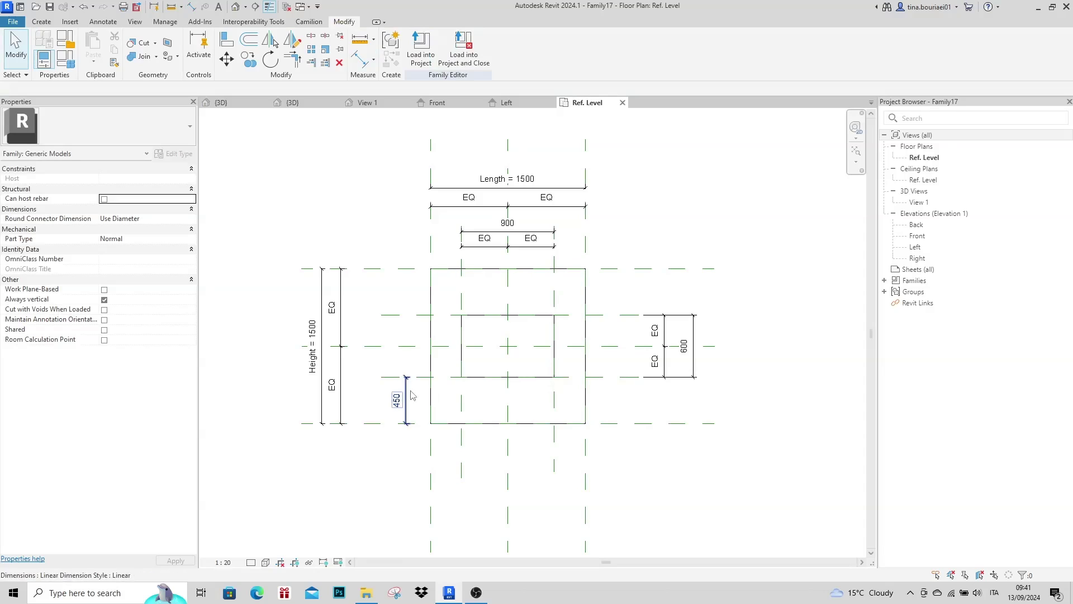
- Label the dimension between the lower inner and outer horizontal planes with a new instance parameter named Xthickness
{"action": "left_click", "coordinate": [407, 401]}
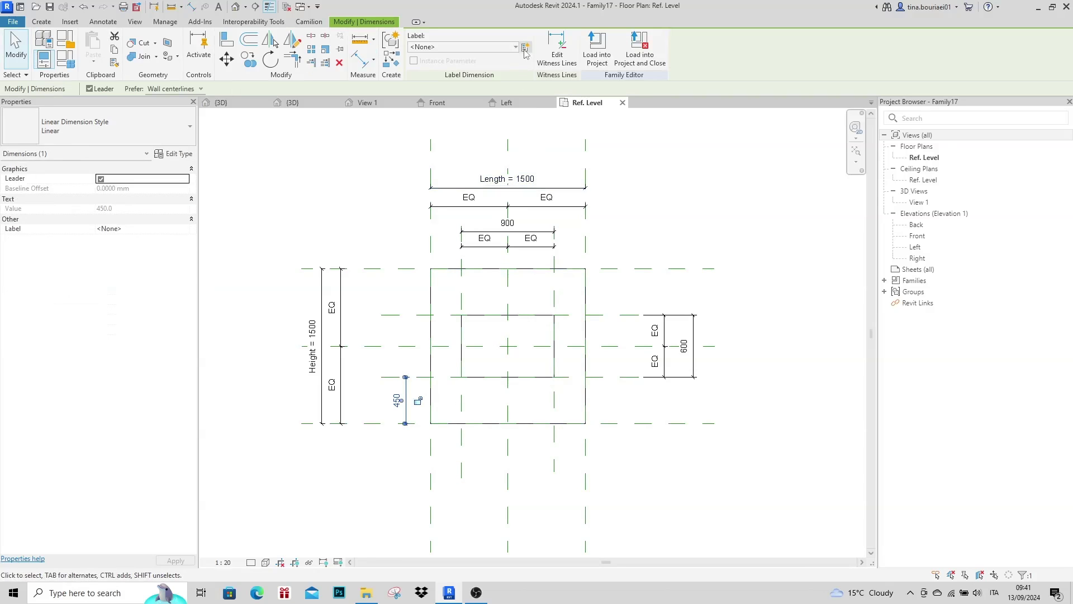
{"action": "left_click", "coordinate": [525, 47]}
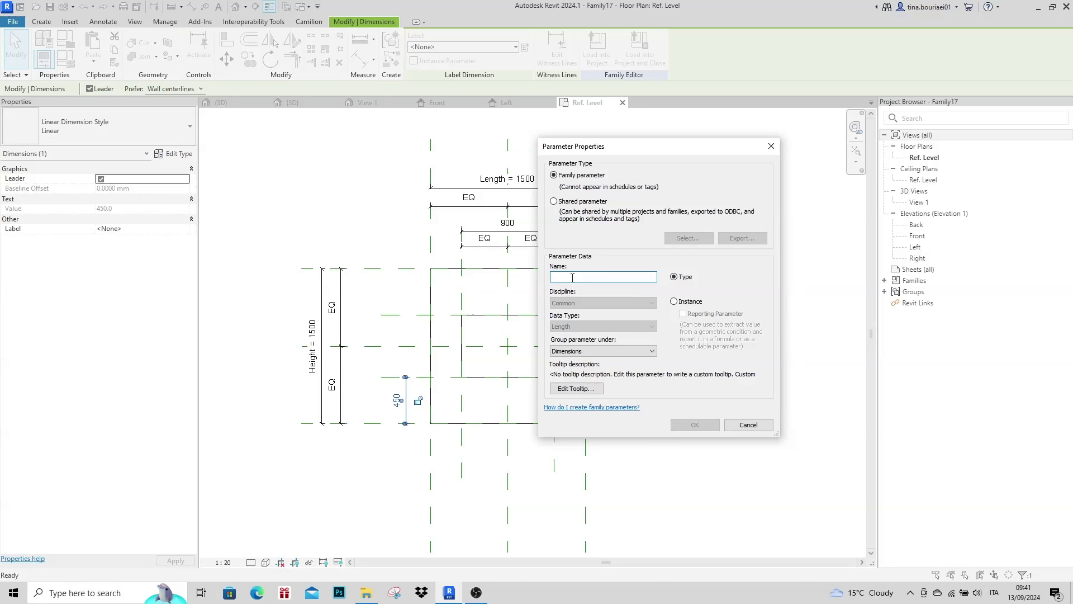
{"action": "type", "text": "Xthickness"}
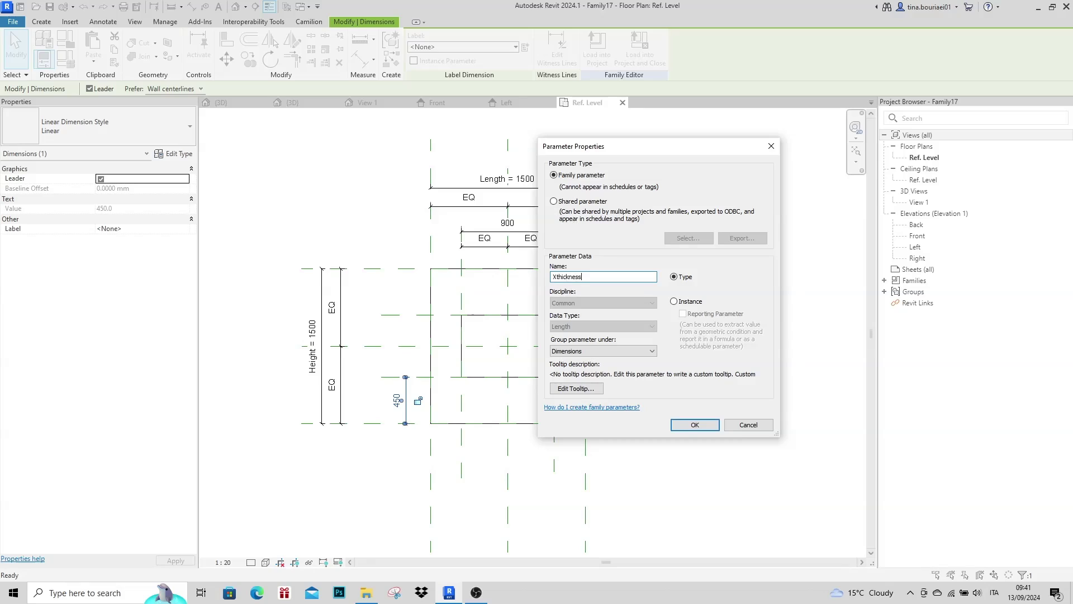
{"action": "left_click", "coordinate": [675, 305]}
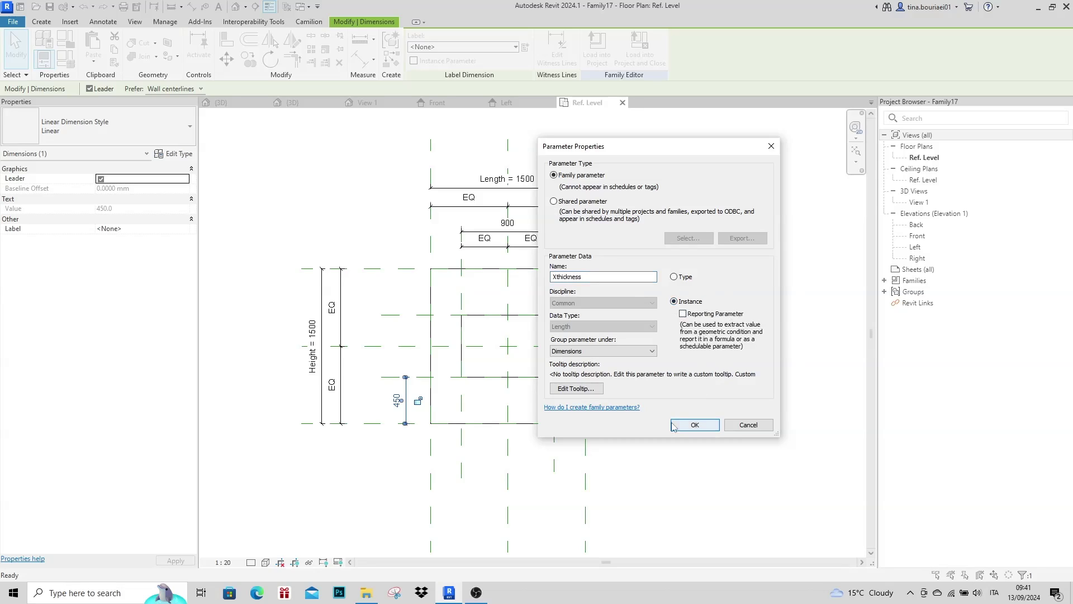
{"action": "left_click", "coordinate": [694, 424]}
{"action": "left_click", "coordinate": [471, 461]}
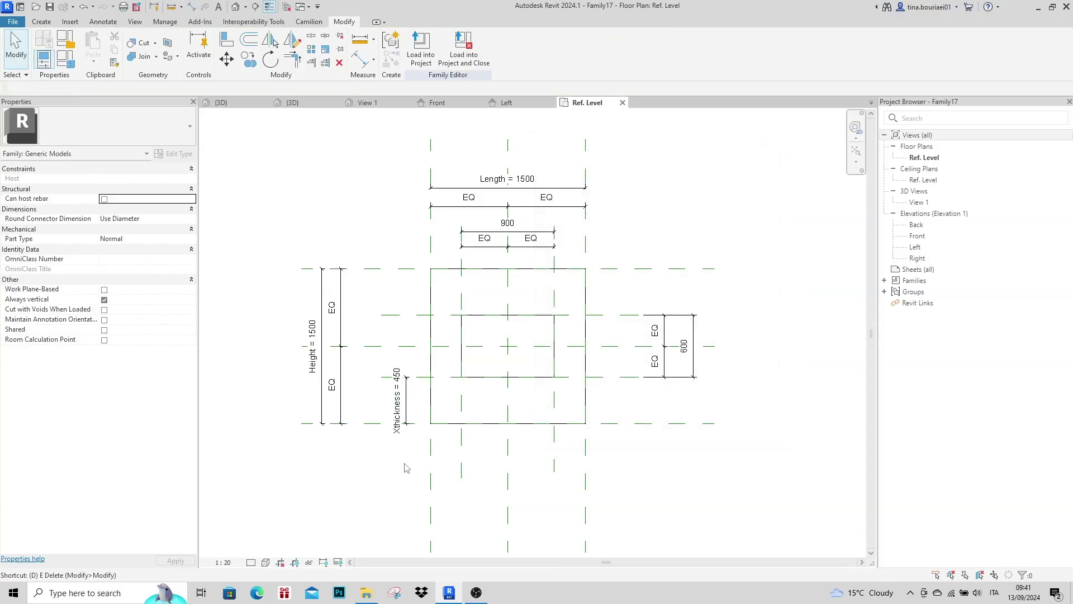
- Add an aligned dimension between the left outer and left inner vertical reference planes below the frame
{"action": "key", "text": "d"}
{"action": "key", "text": "i"}
{"action": "left_click", "coordinate": [430, 445]}
{"action": "left_click", "coordinate": [461, 447]}
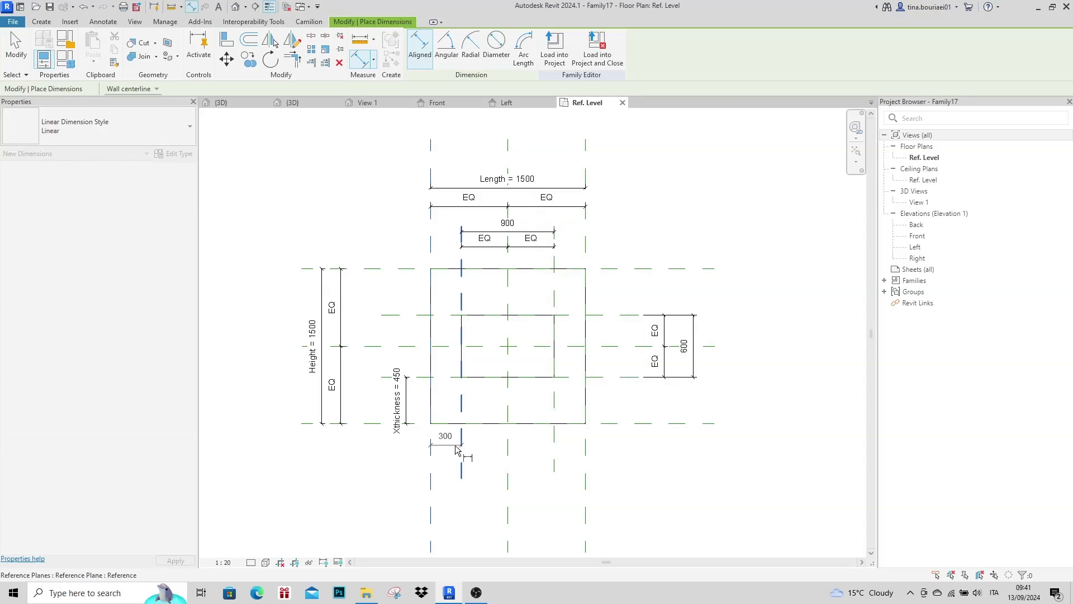
{"action": "left_click", "coordinate": [447, 445]}
{"action": "key", "text": "Escape"}
{"action": "key", "text": "Escape"}
- Label the dimension between the left outer and inner vertical planes with the existing Xthickness parameter
{"action": "left_click", "coordinate": [448, 450]}
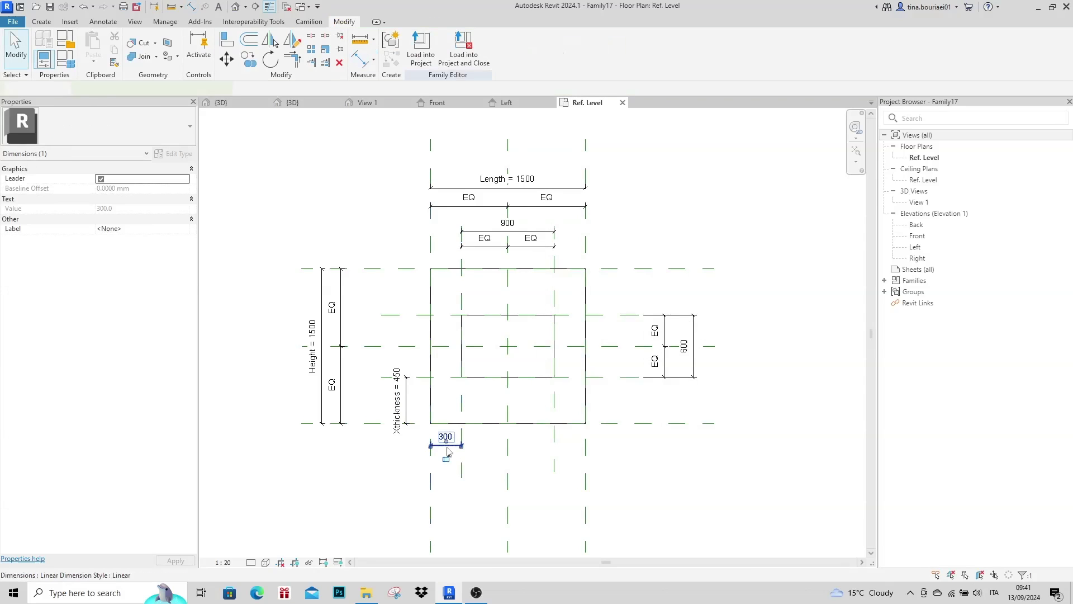
{"action": "left_click", "coordinate": [516, 47]}
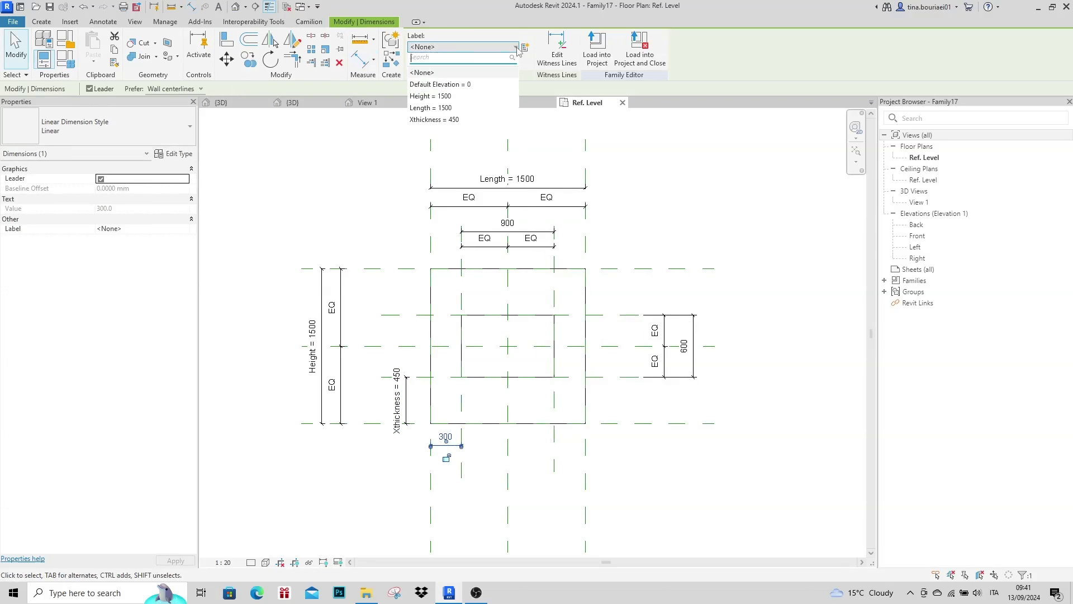
{"action": "left_click", "coordinate": [436, 119]}
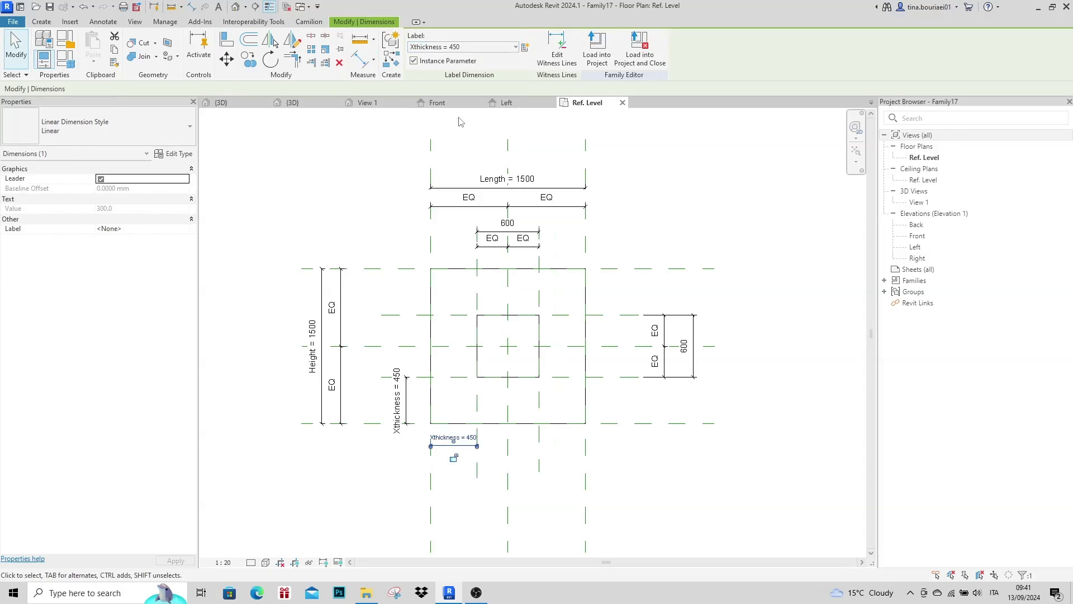
{"action": "left_click", "coordinate": [370, 227]}
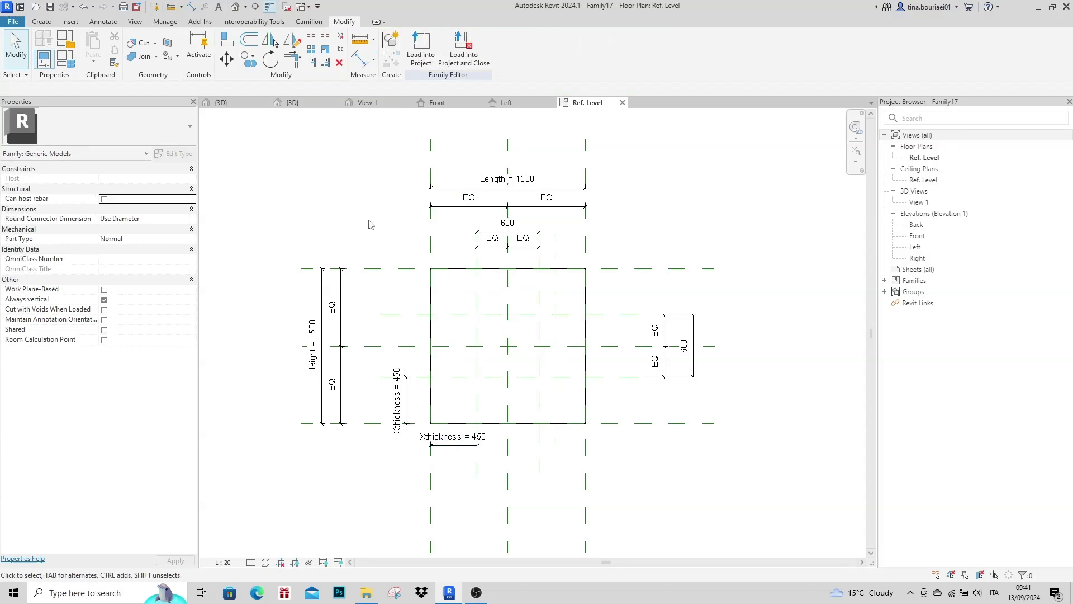
- In the 3D view, set the family's Xthickness parameter to 100 in Family Types
{"action": "left_click", "coordinate": [368, 103]}
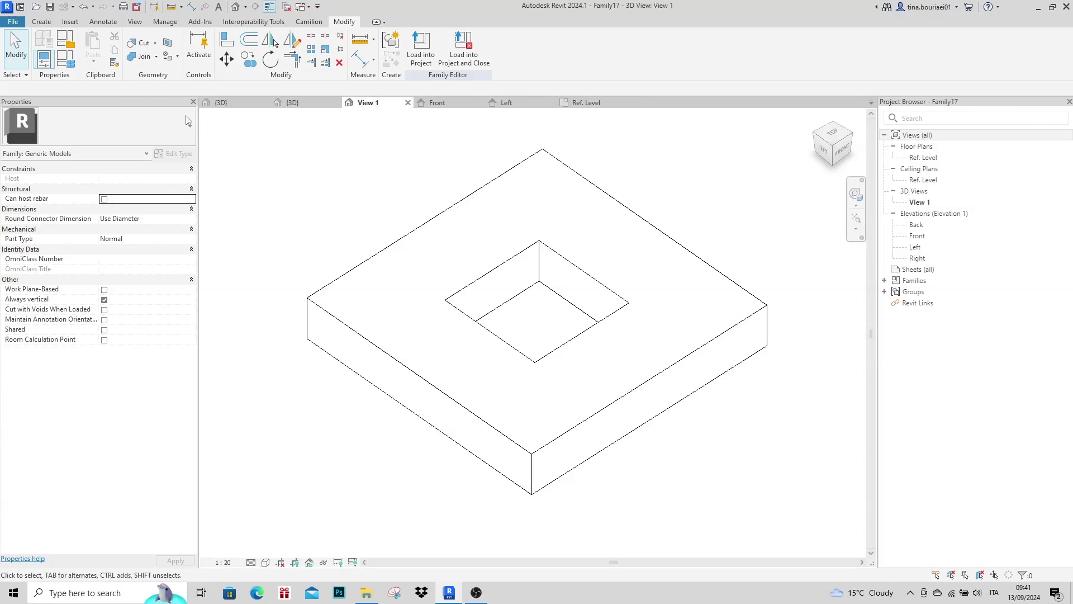
{"action": "left_click", "coordinate": [71, 66]}
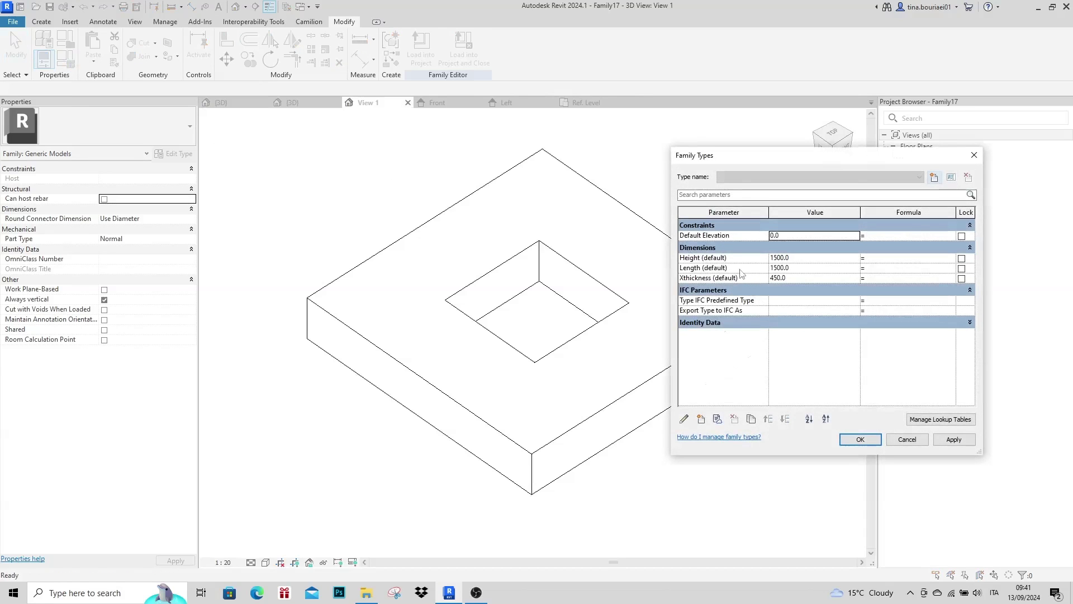
{"action": "left_click", "coordinate": [803, 279]}
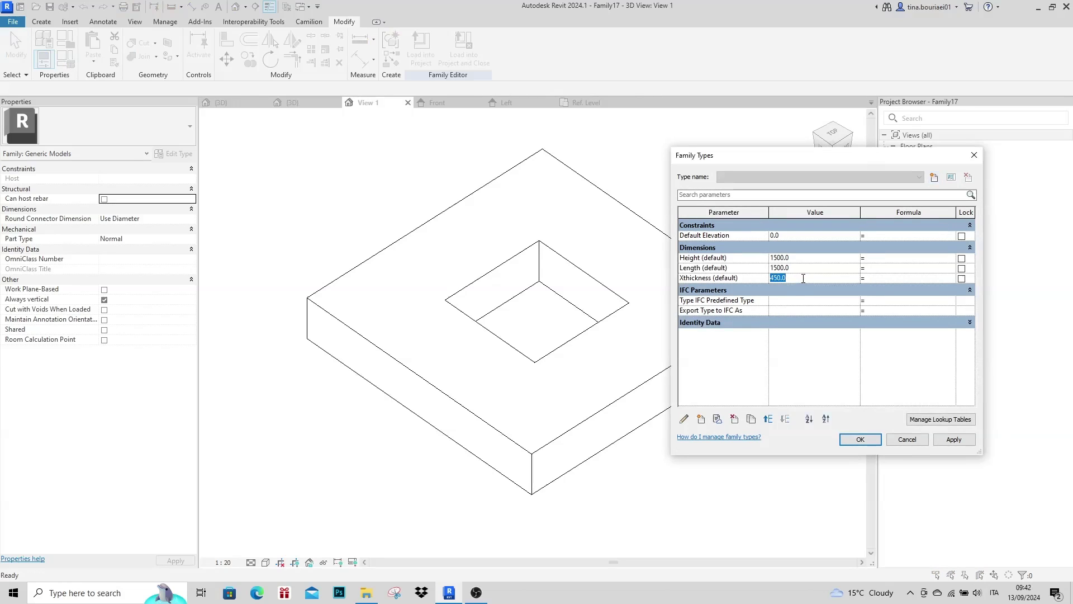
{"action": "type", "text": "100"}
{"action": "key", "text": "Tab"}
{"action": "left_click", "coordinate": [859, 439]}
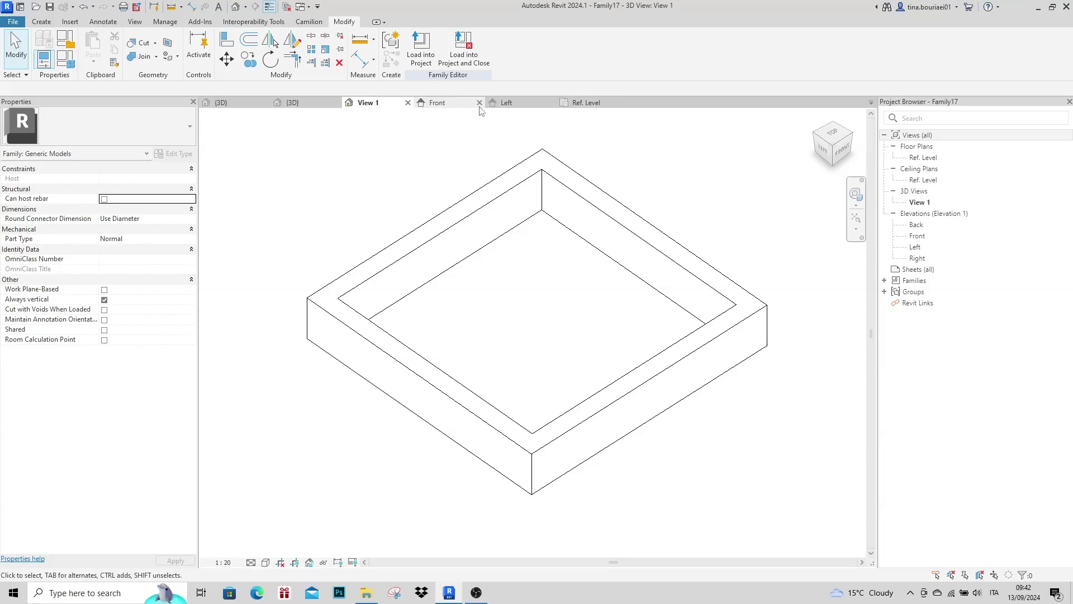
- In the Left elevation, draw a horizontal reference plane along the extrusion's top edge, extending past its right side
{"action": "left_click", "coordinate": [506, 103]}
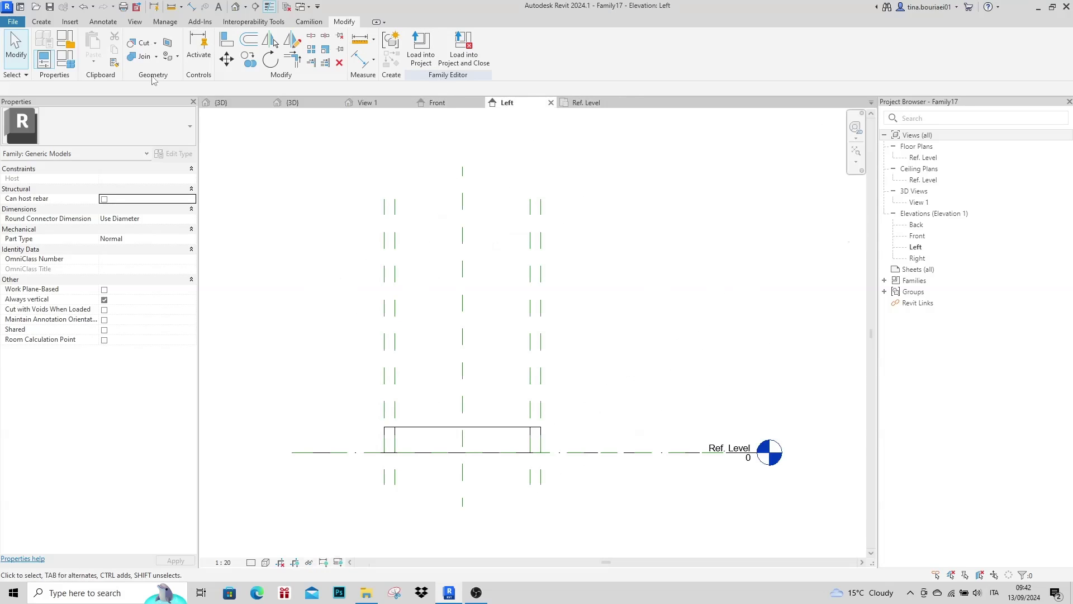
{"action": "left_click", "coordinate": [42, 21]}
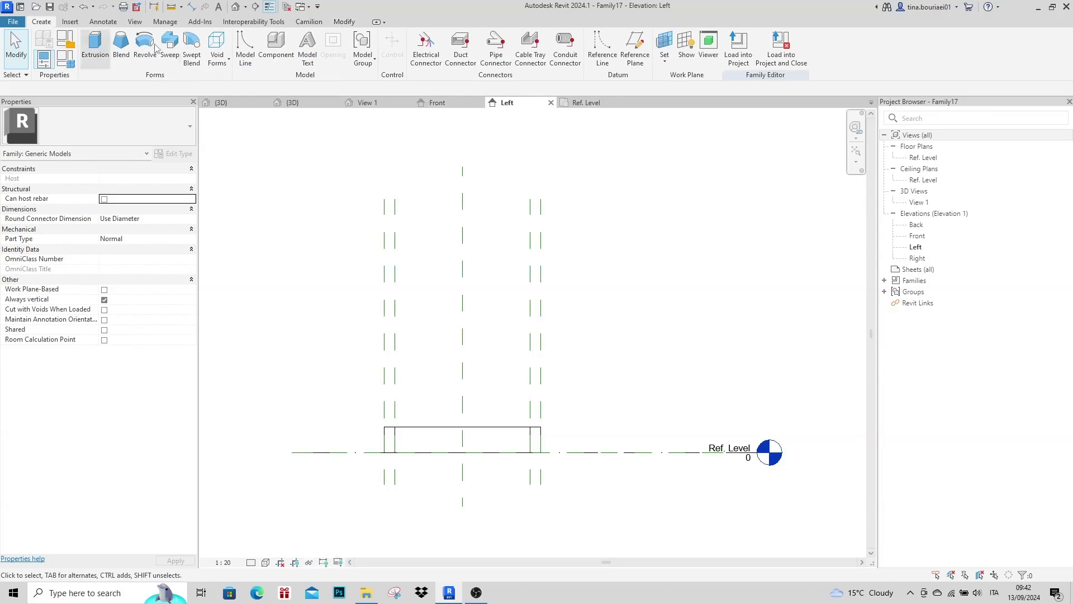
{"action": "left_click", "coordinate": [634, 49]}
{"action": "left_click", "coordinate": [384, 426]}
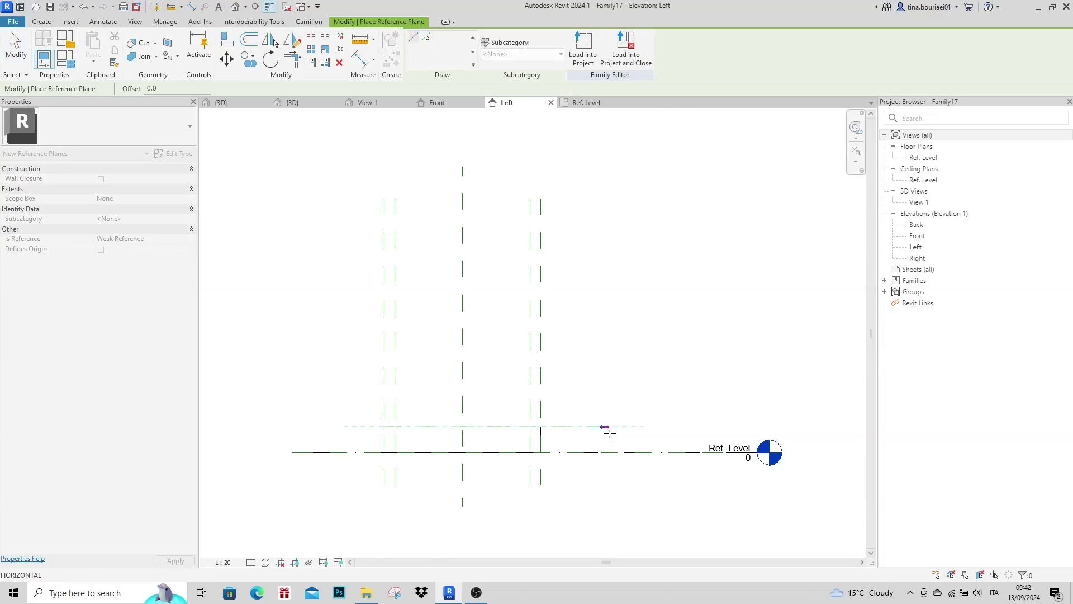
{"action": "left_click", "coordinate": [629, 428]}
{"action": "key", "text": "Escape"}
{"action": "key", "text": "Escape"}
- Snap the extrusion's top face to the new horizontal reference plane and lock the alignment
{"action": "left_click", "coordinate": [528, 445]}
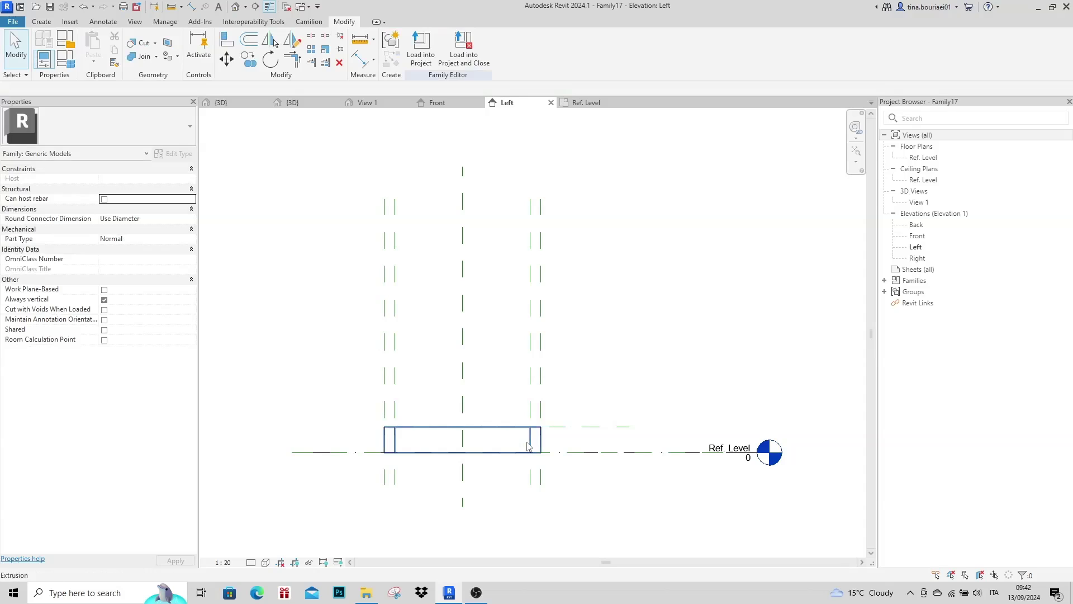
{"action": "scroll", "coordinate": [468, 435], "scroll_direction": "up", "scroll_amount": 2}
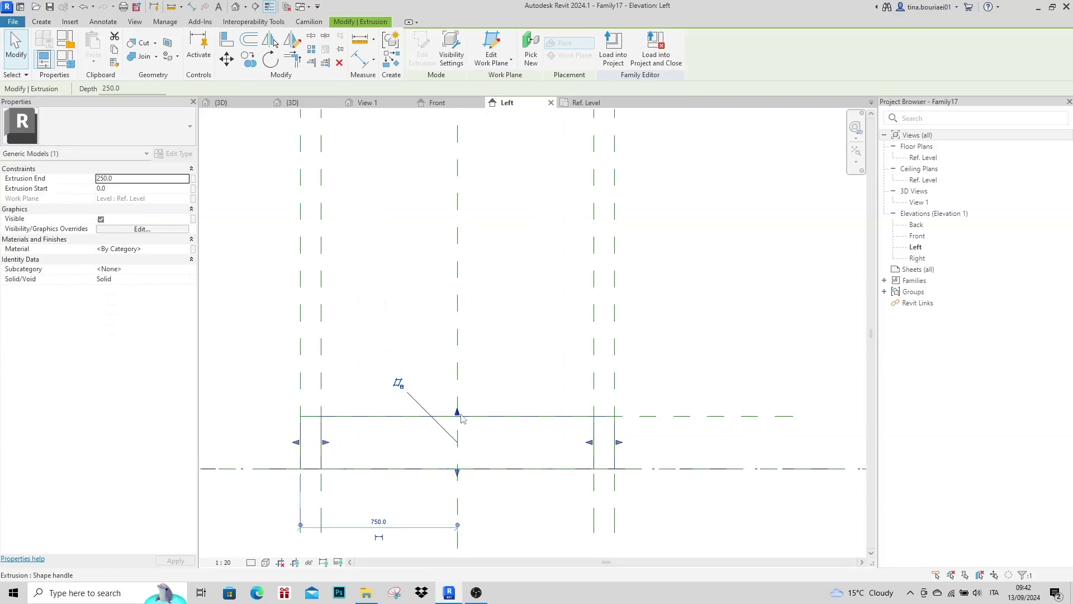
{"action": "left_click_drag", "start_coordinate": [461, 428], "coordinate": [456, 416]}
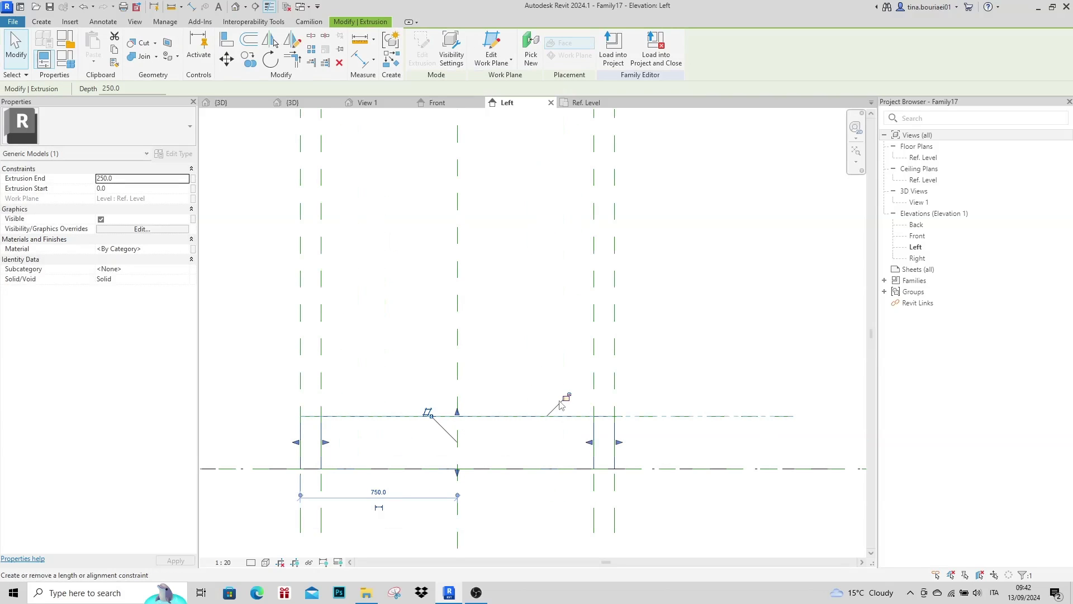
{"action": "left_click", "coordinate": [533, 449]}
{"action": "scroll", "coordinate": [412, 421], "scroll_direction": "down", "scroll_amount": 3}
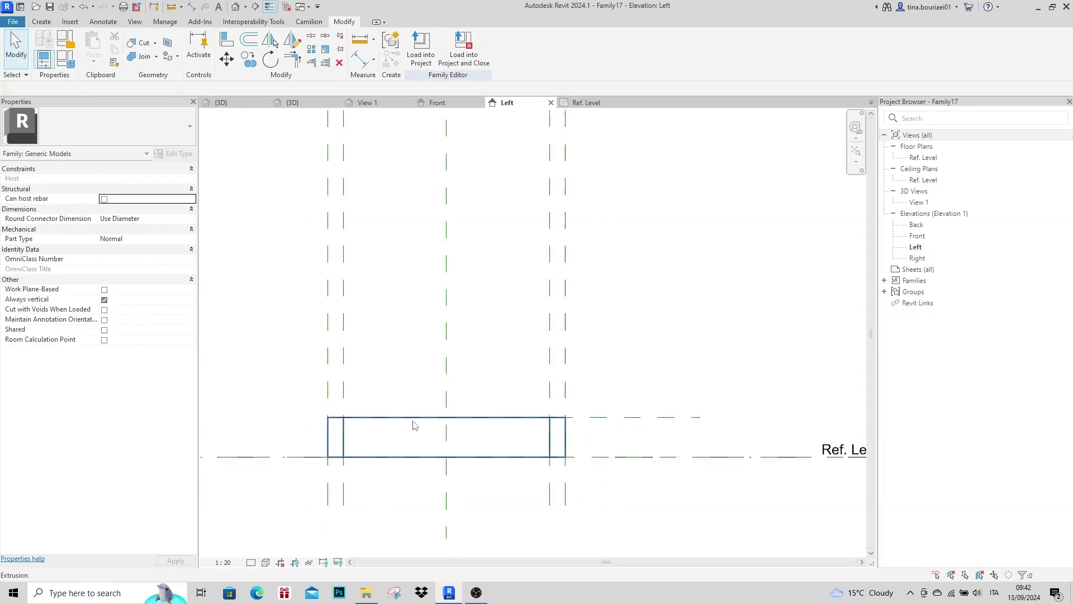
- Add an aligned dimension between the top reference plane and the base reference plane at Ref. Level
{"action": "key", "text": "d"}
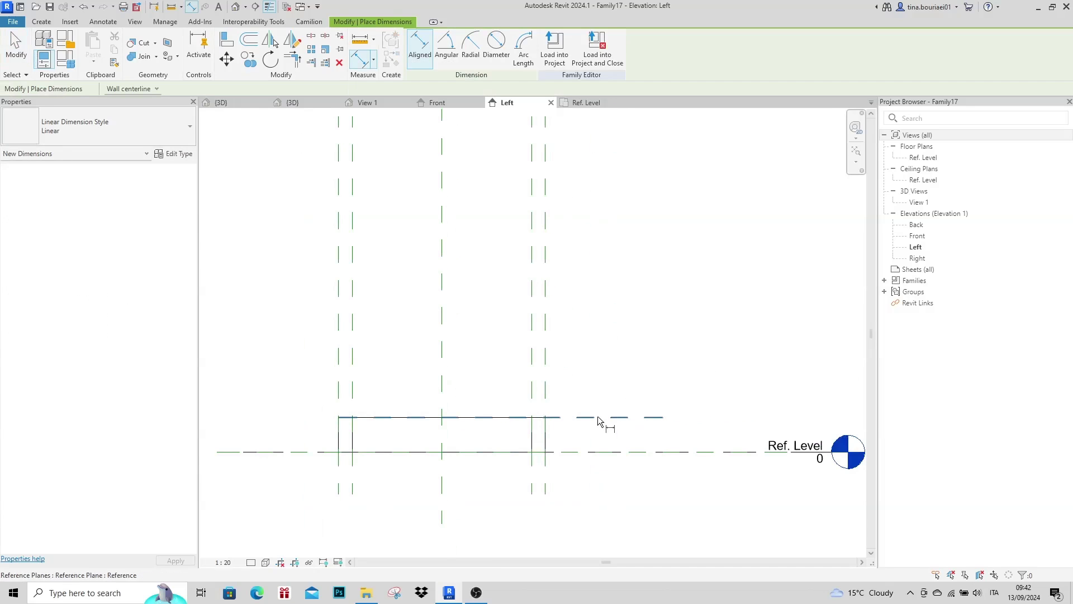
{"action": "left_click", "coordinate": [591, 417]}
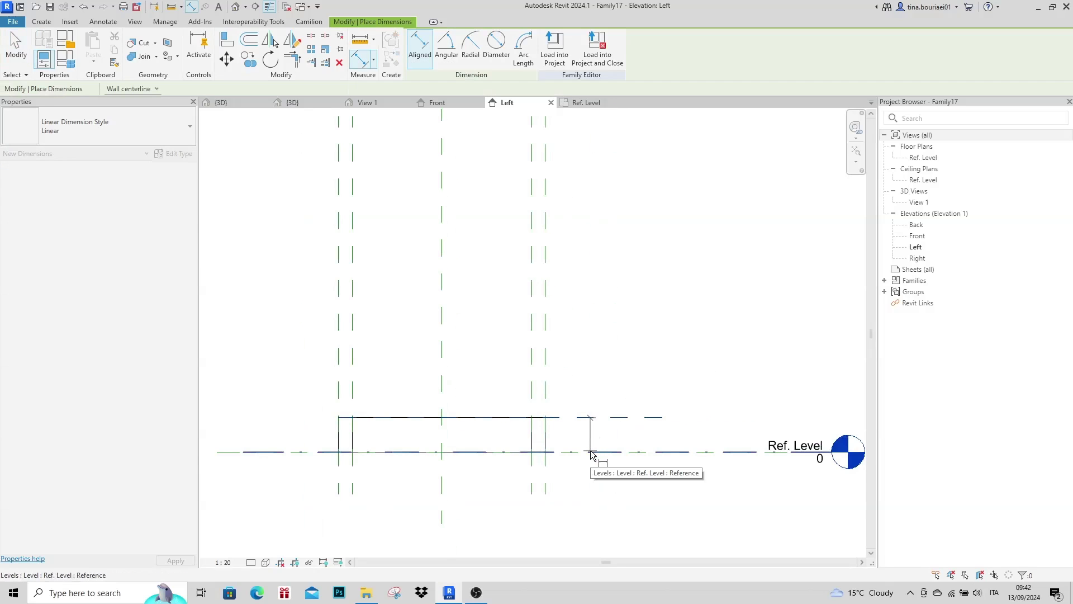
{"action": "key", "text": "Tab"}
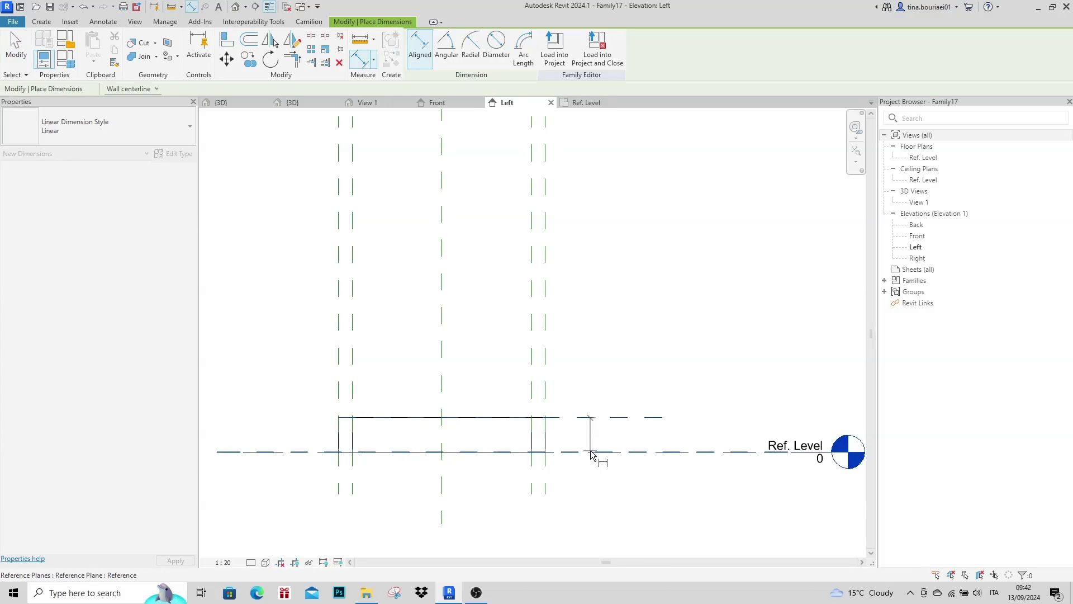
{"action": "left_click", "coordinate": [591, 452]}
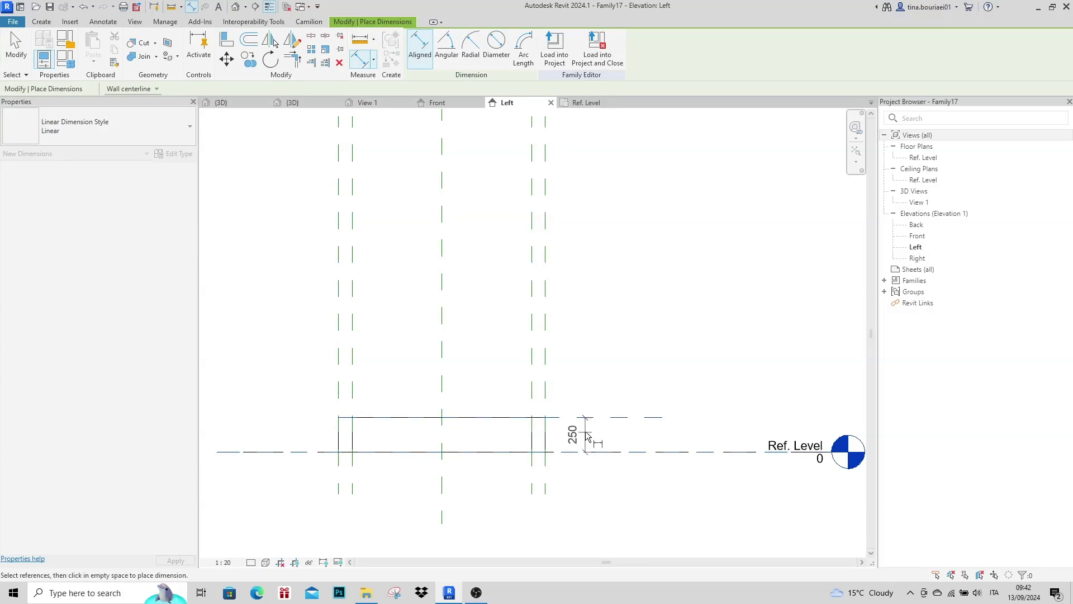
{"action": "left_click", "coordinate": [585, 435]}
{"action": "key", "text": "Escape"}
{"action": "key", "text": "Escape"}
{"action": "scroll", "coordinate": [587, 423], "scroll_direction": "up", "scroll_amount": 2}
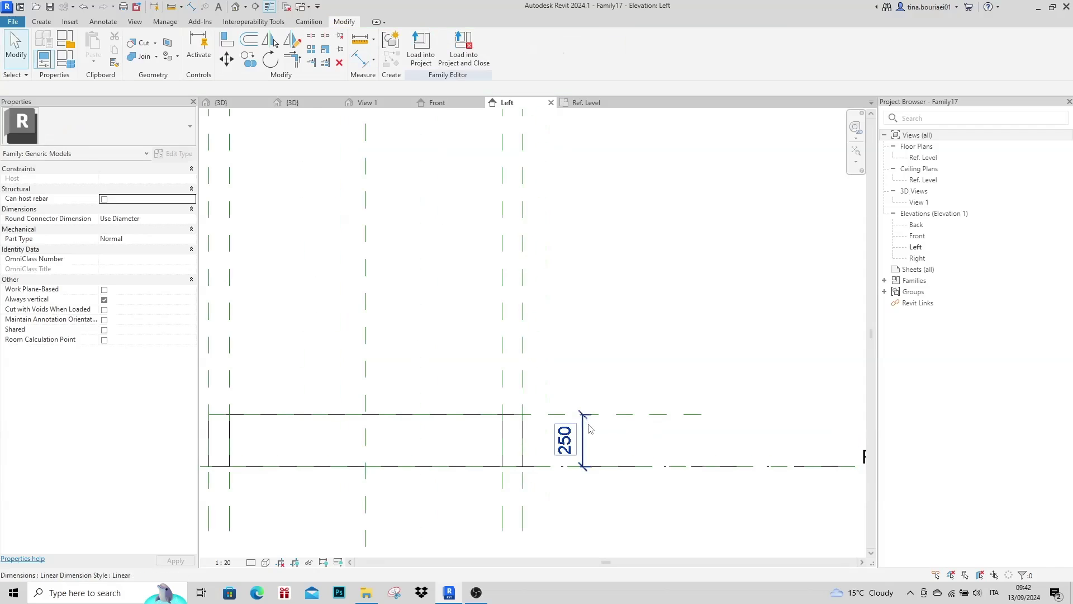
- Label the height dimension between the base and top reference planes with a new instance parameter named Ythickness
{"action": "left_click", "coordinate": [590, 430]}
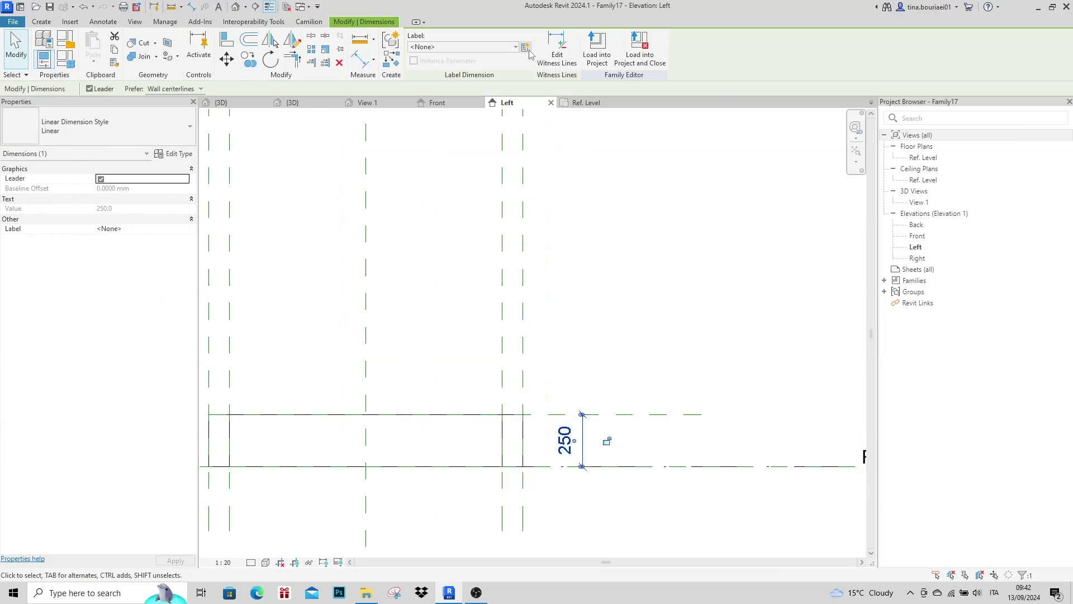
{"action": "left_click", "coordinate": [526, 48]}
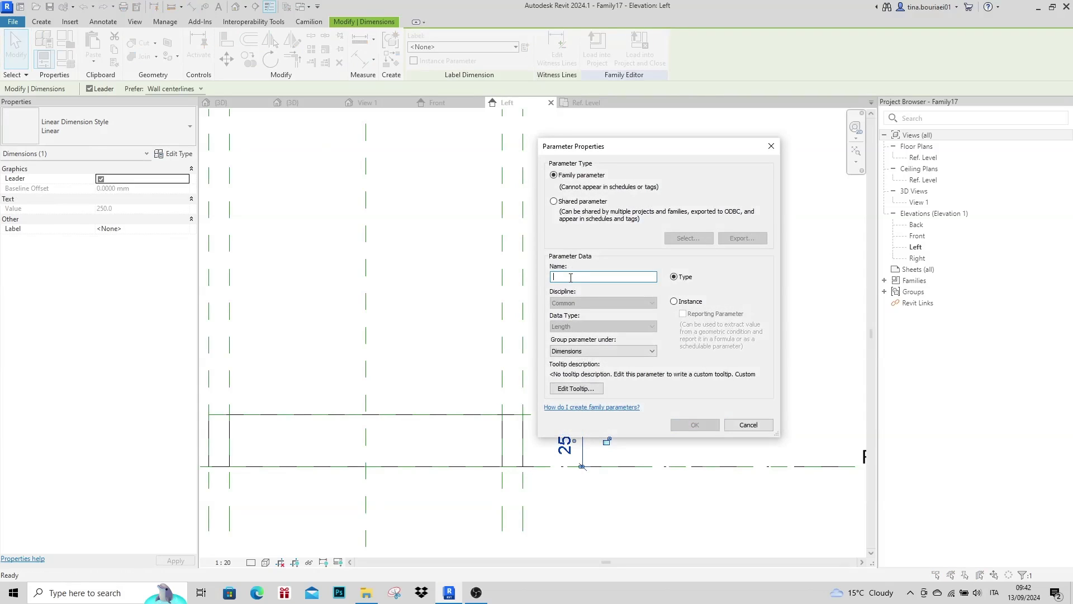
{"action": "type", "text": "Ythickness"}
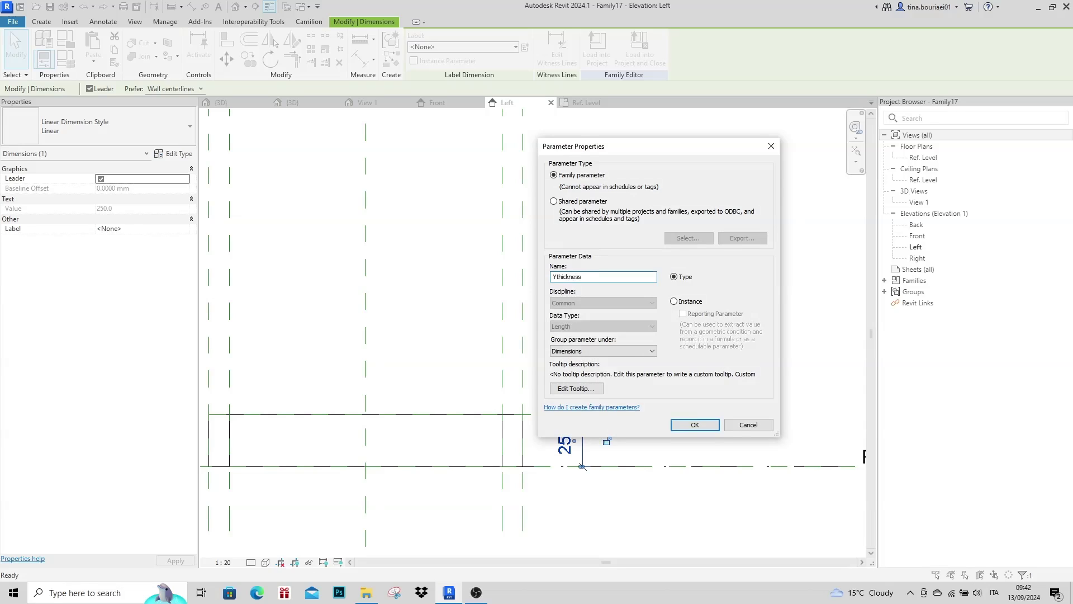
{"action": "left_click", "coordinate": [674, 301]}
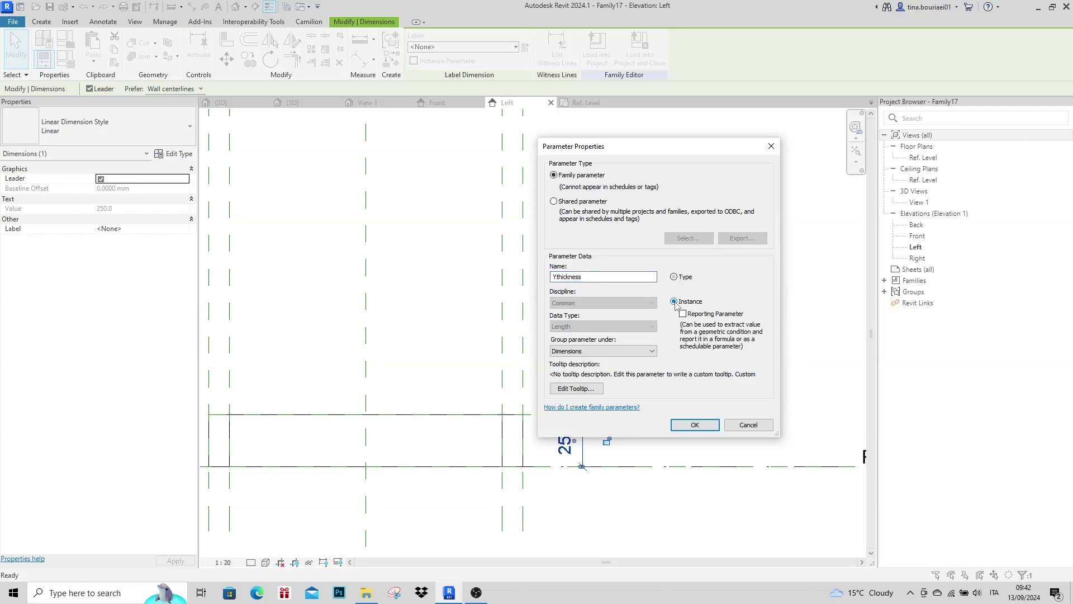
{"action": "left_click", "coordinate": [694, 426]}
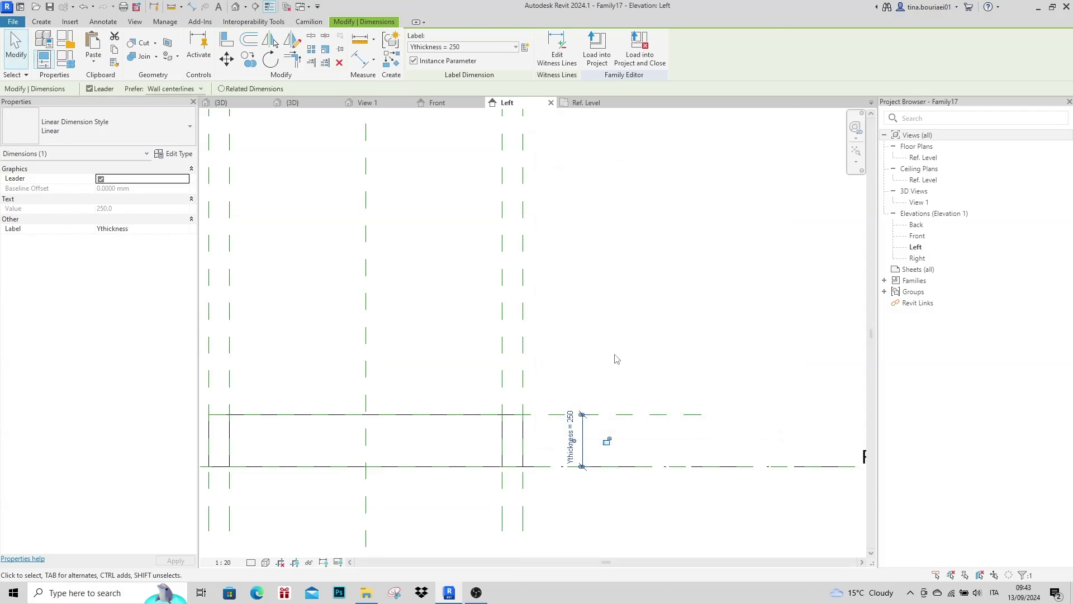
{"action": "left_click", "coordinate": [612, 360]}
{"action": "middle_click_drag", "start_coordinate": [569, 336], "coordinate": [625, 393]}
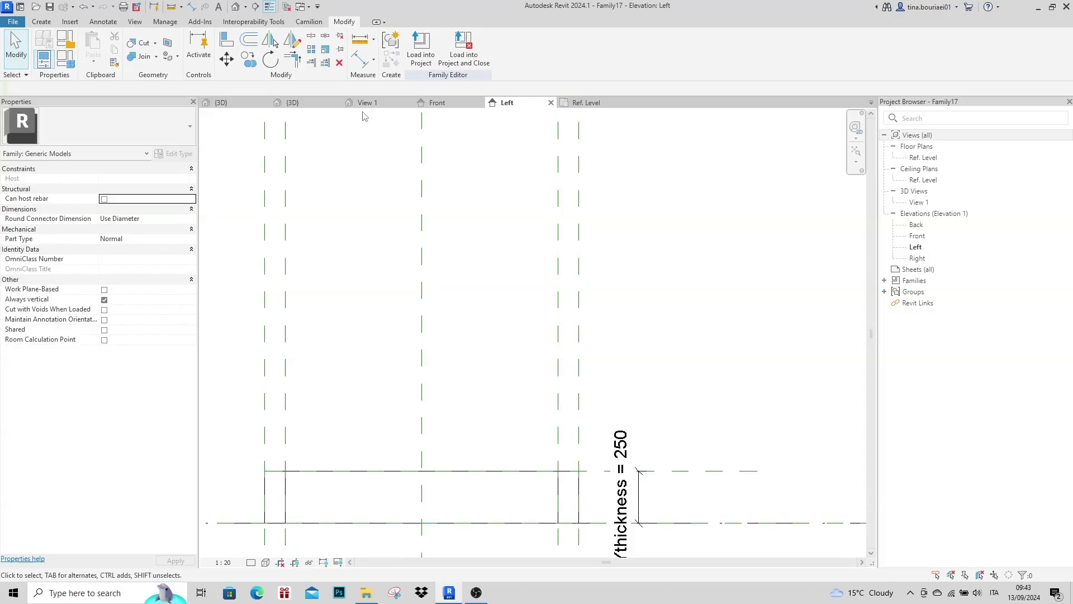
- In the 3D view, set the family's Ythickness parameter to 500 in Family Types
{"action": "left_click", "coordinate": [363, 106]}
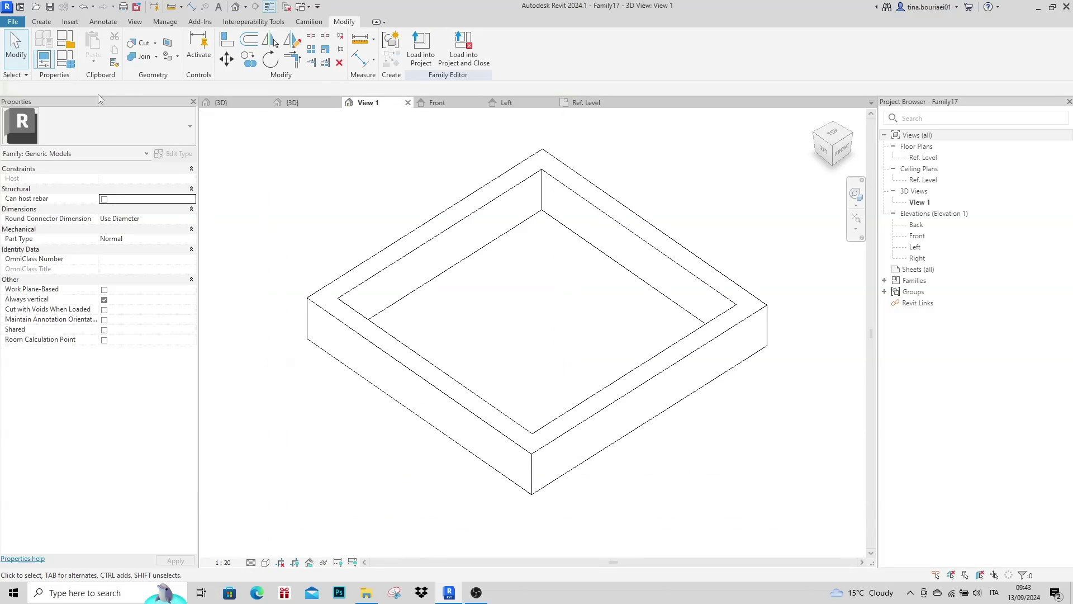
{"action": "left_click", "coordinate": [66, 59]}
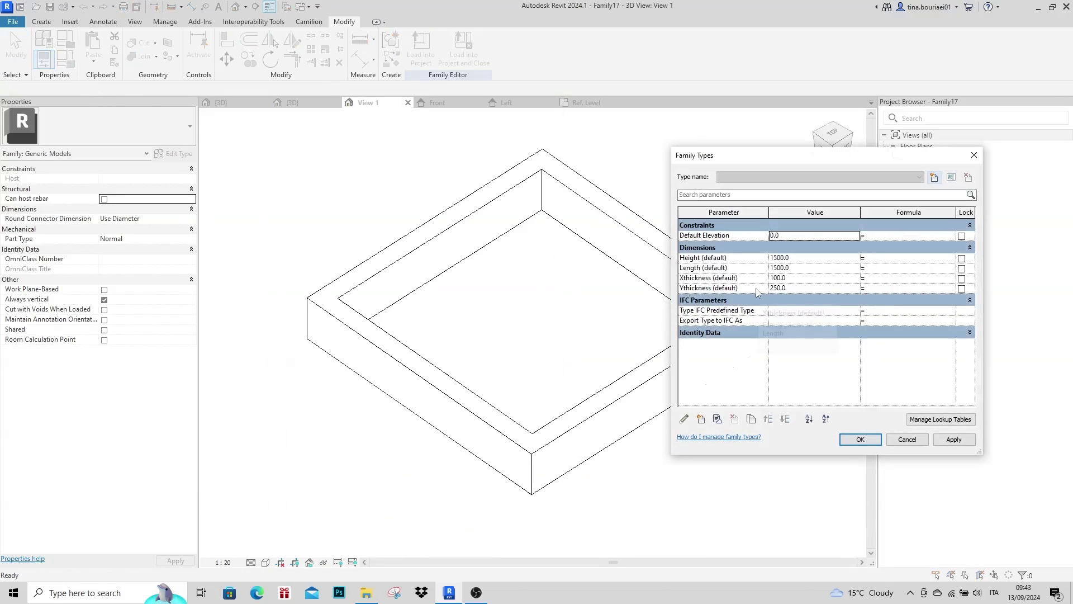
{"action": "left_click", "coordinate": [803, 290]}
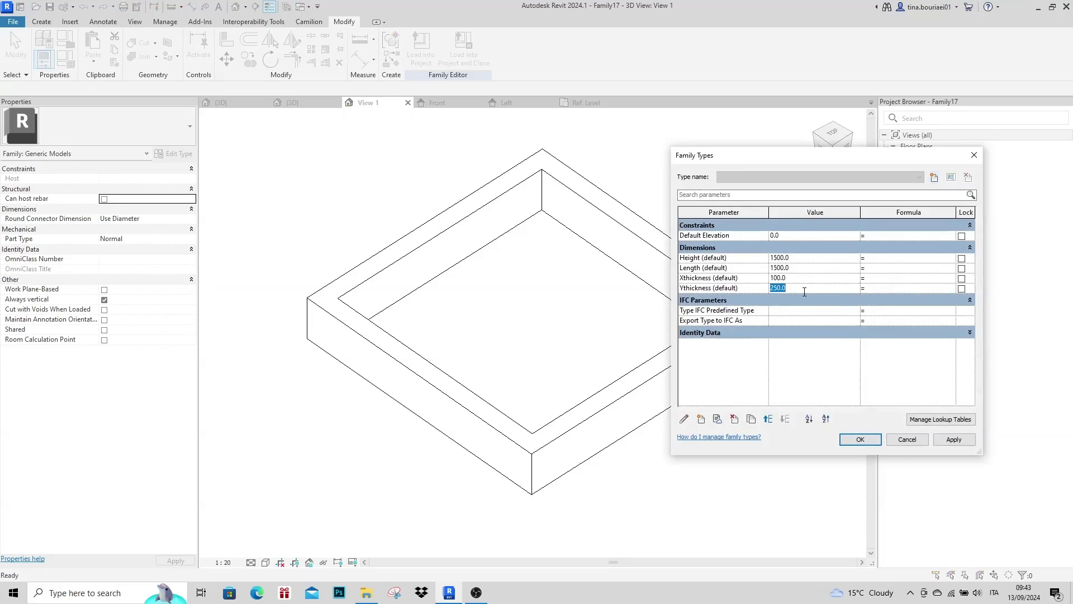
{"action": "type", "text": "5"}
{"action": "left_click", "coordinate": [860, 440]}
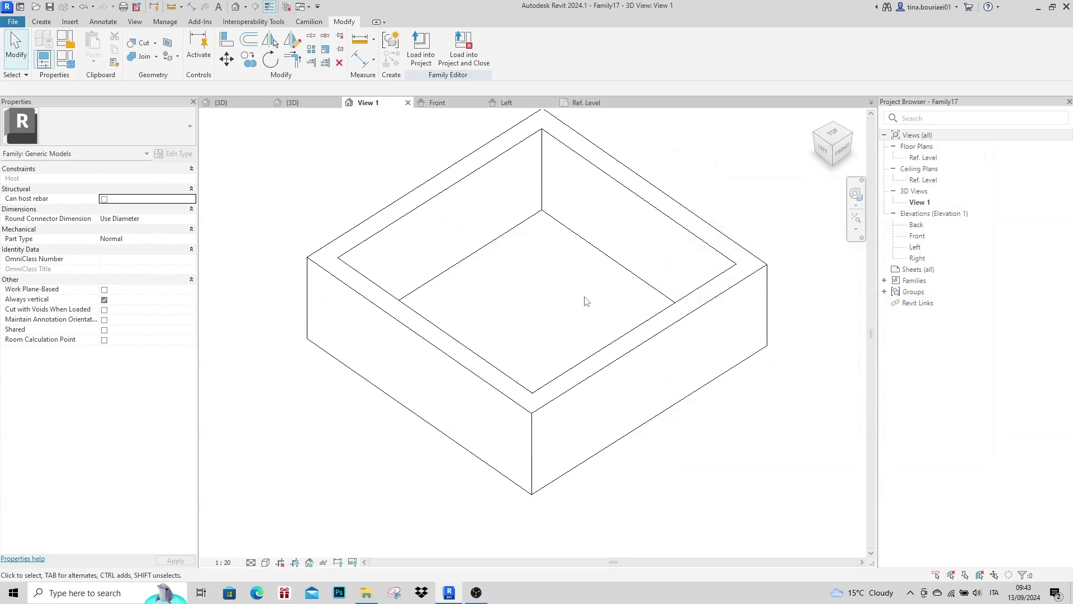
{"action": "scroll", "coordinate": [570, 306], "scroll_direction": "down", "scroll_amount": 2}
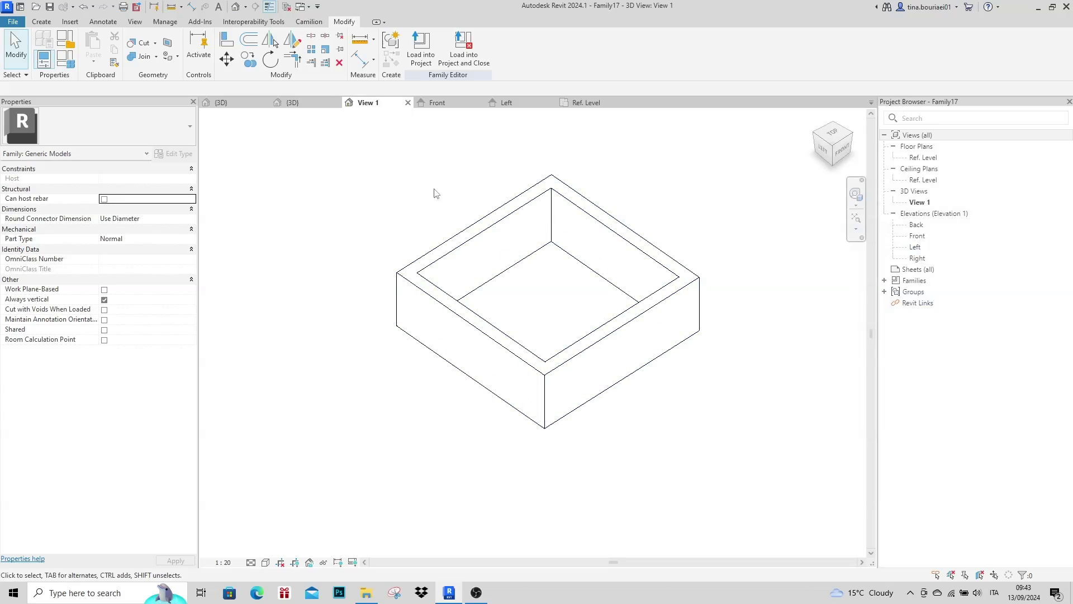
- Load the frame family into the curtain panel family Family16 and place one instance over the pattern grid
{"action": "left_click", "coordinate": [311, 104]}
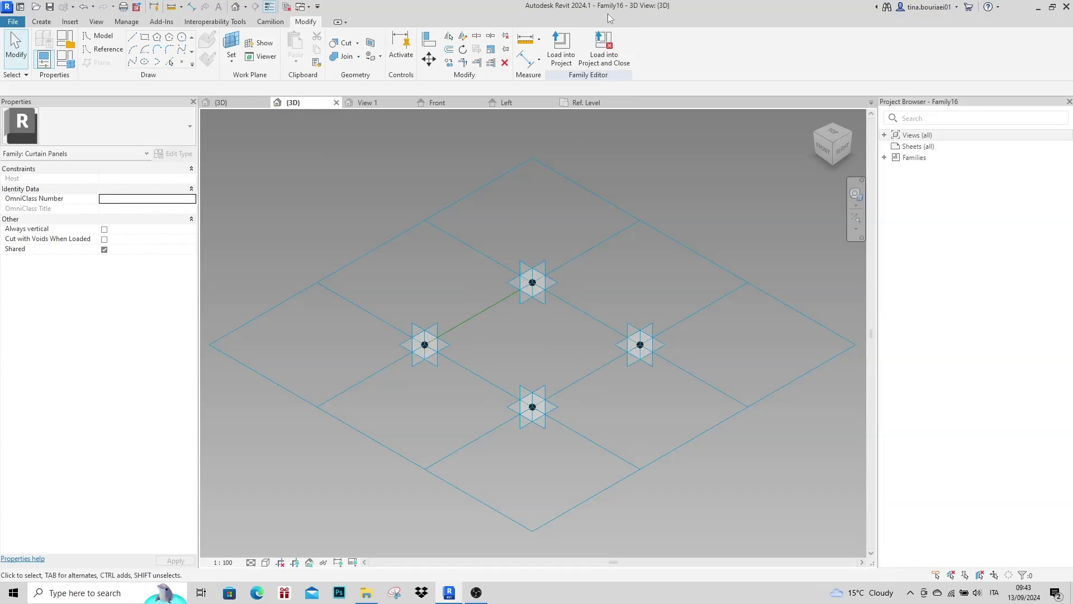
{"action": "left_click", "coordinate": [375, 104]}
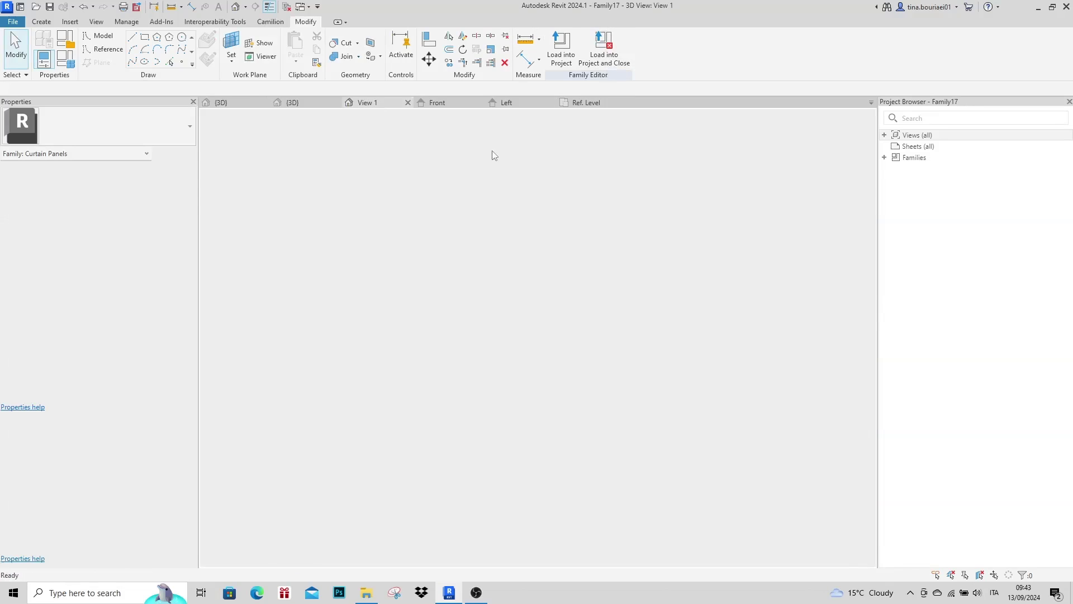
{"action": "left_click", "coordinate": [424, 54]}
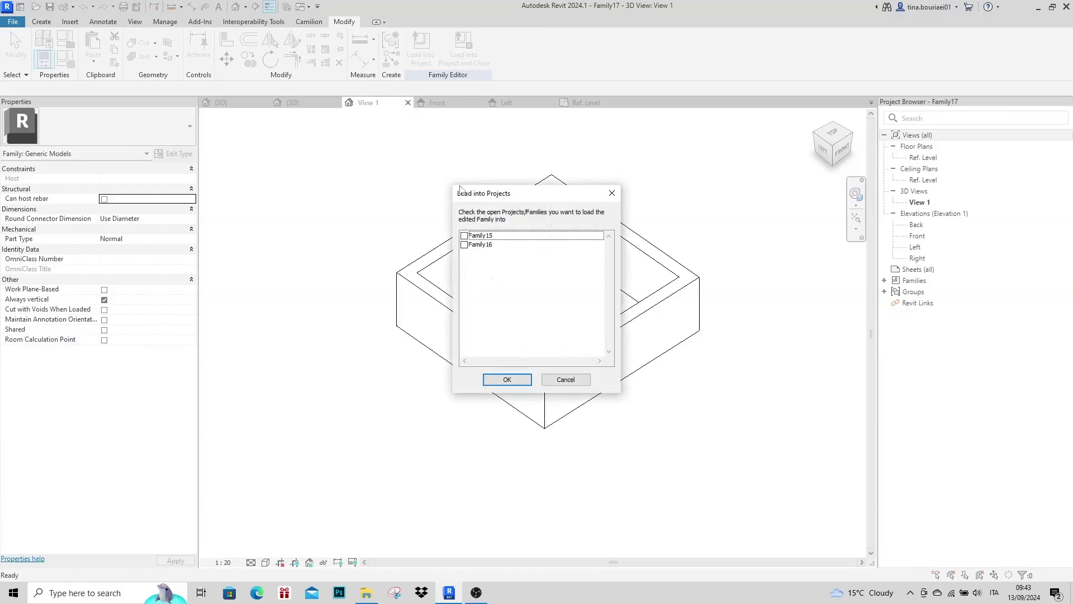
{"action": "left_click", "coordinate": [464, 246]}
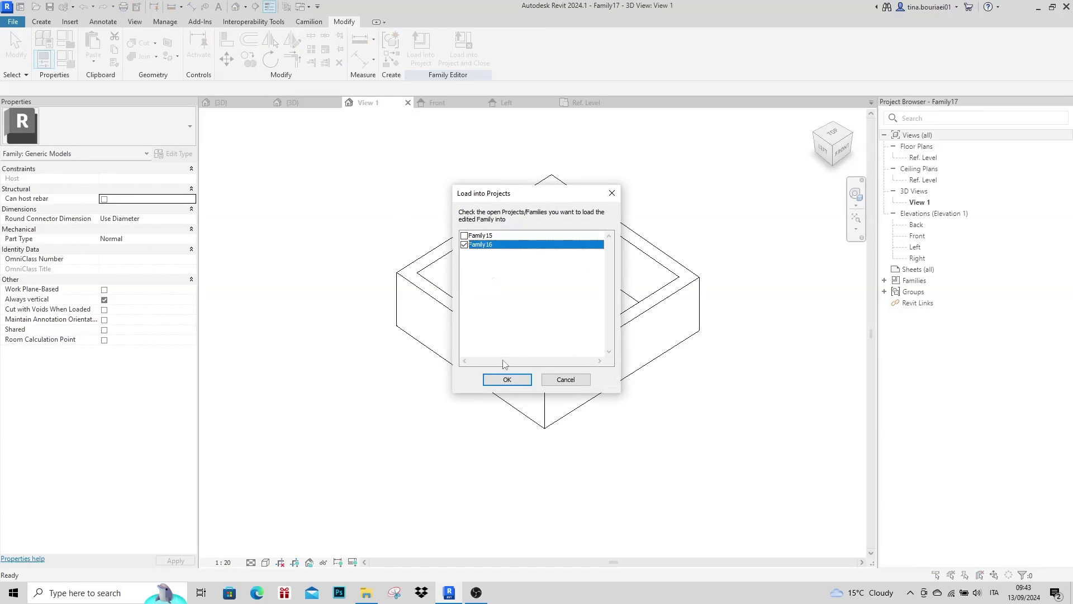
{"action": "left_click", "coordinate": [506, 379]}
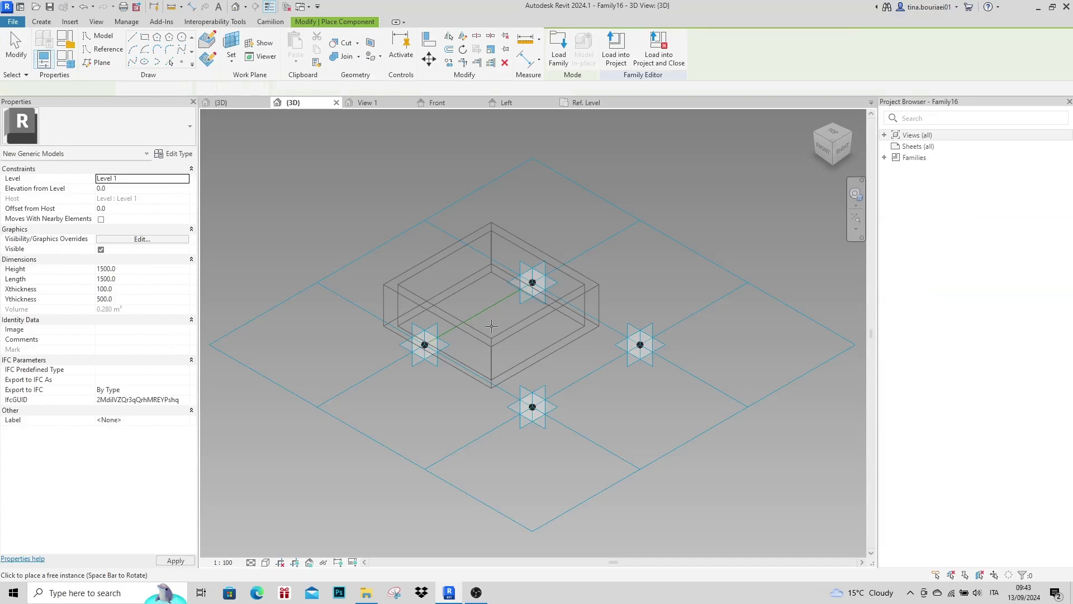
{"action": "left_click", "coordinate": [563, 351]}
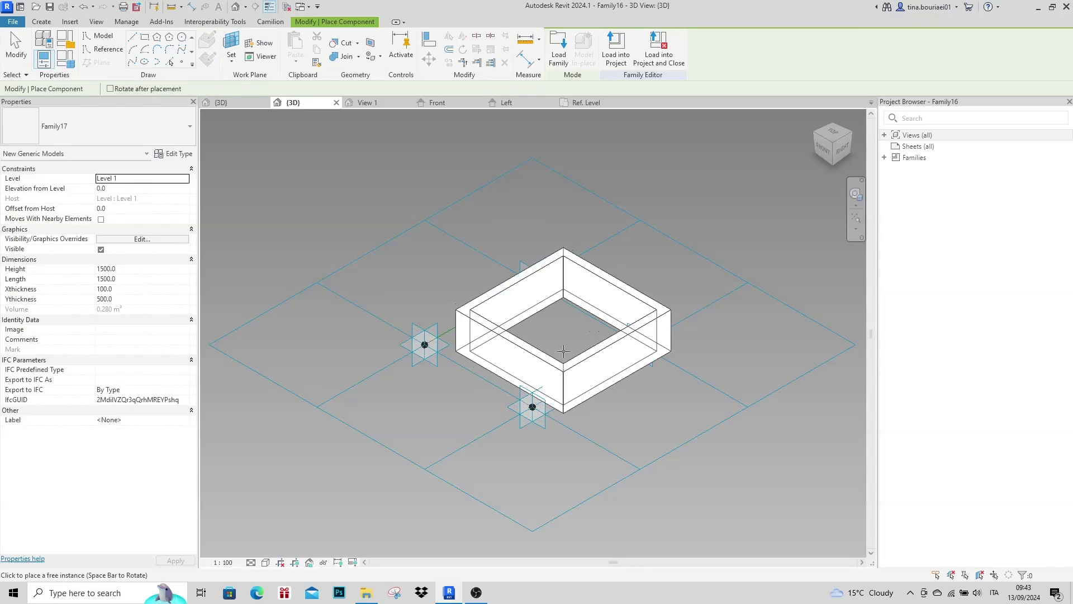
{"action": "key", "text": "Escape"}
{"action": "key", "text": "Escape"}
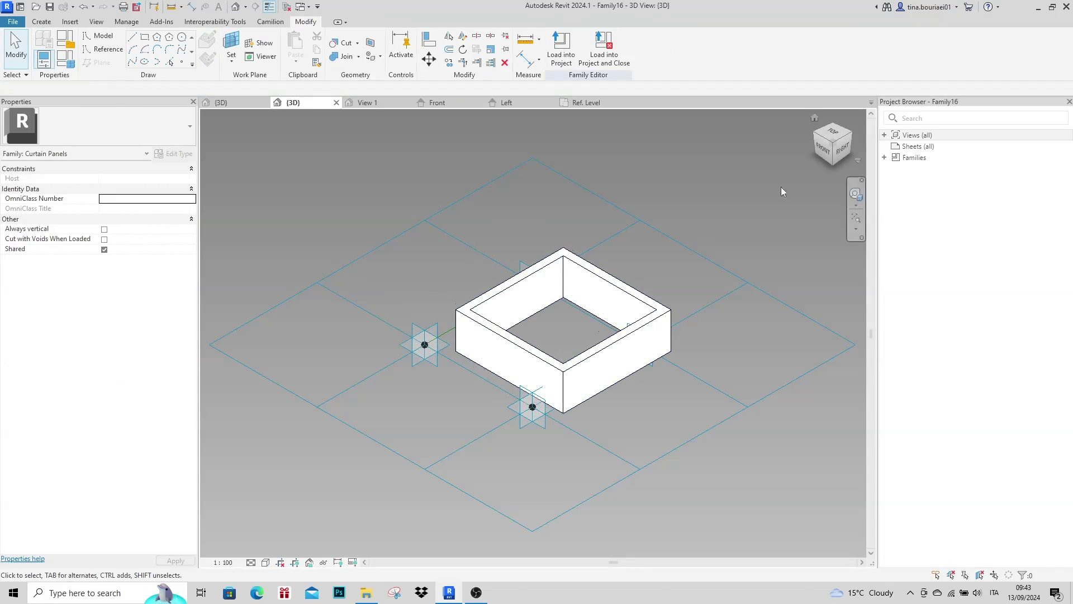
- In the top view, align the frame's left outer edge to the left reference line of the central grid square and lock it
{"action": "left_click", "coordinate": [832, 134]}
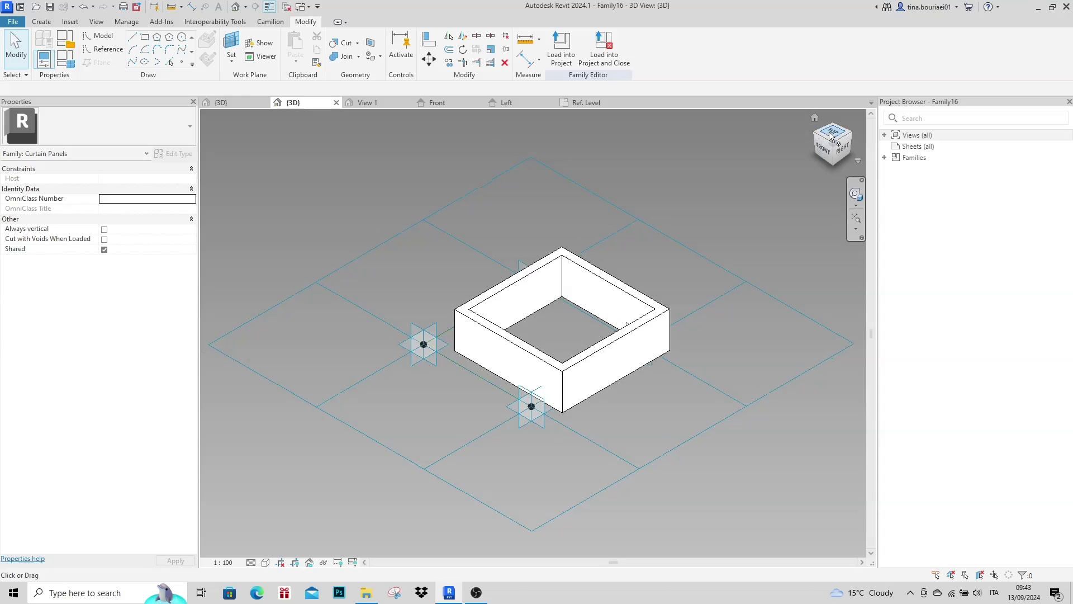
{"action": "scroll", "coordinate": [560, 307], "scroll_direction": "up", "scroll_amount": 3}
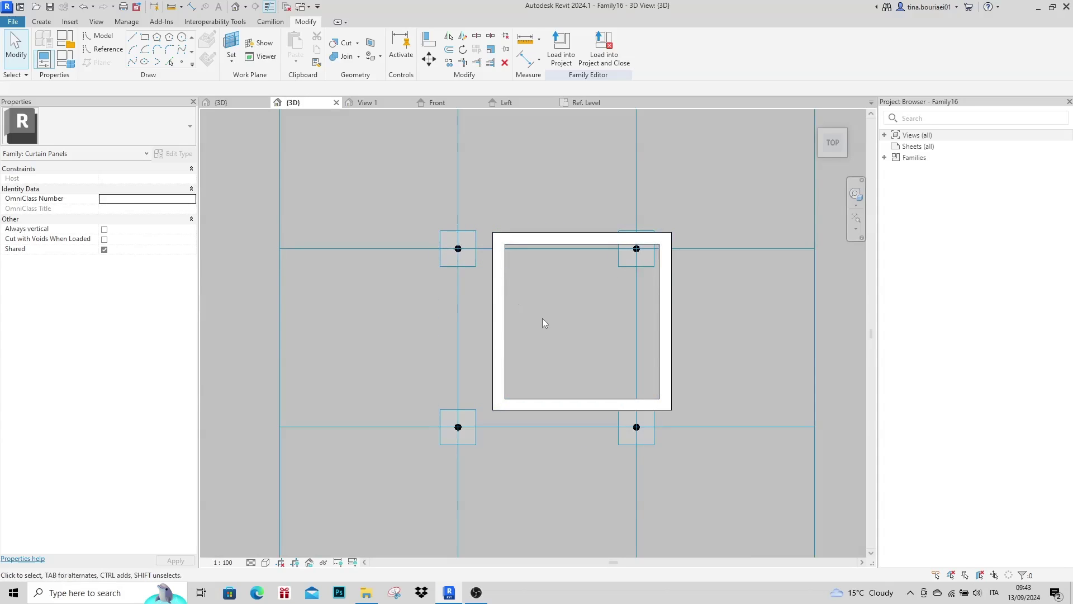
{"action": "key", "text": "a"}
{"action": "key", "text": "l"}
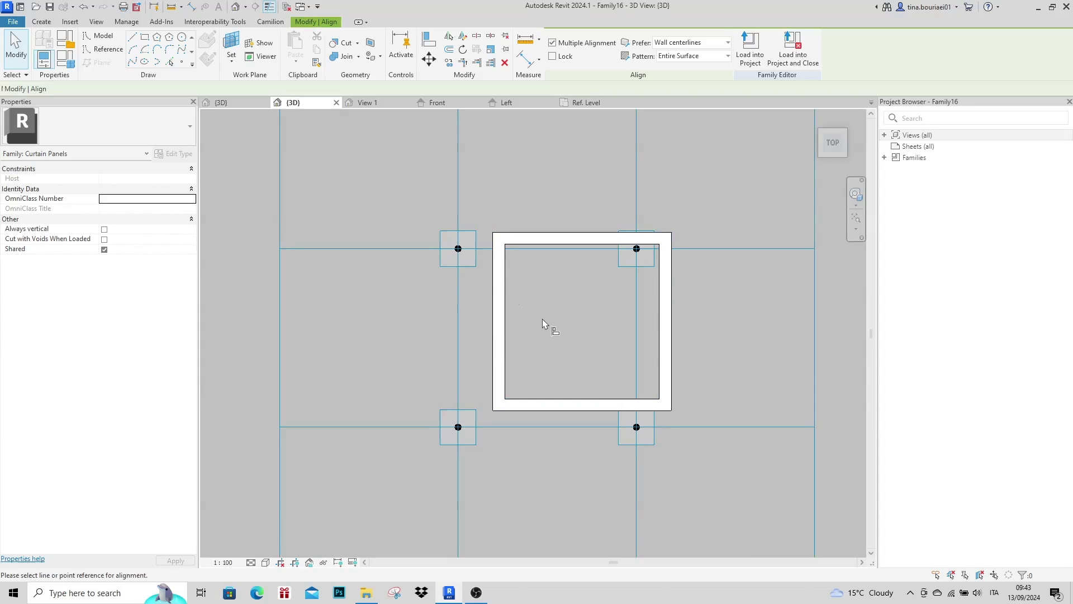
{"action": "left_click", "coordinate": [462, 306]}
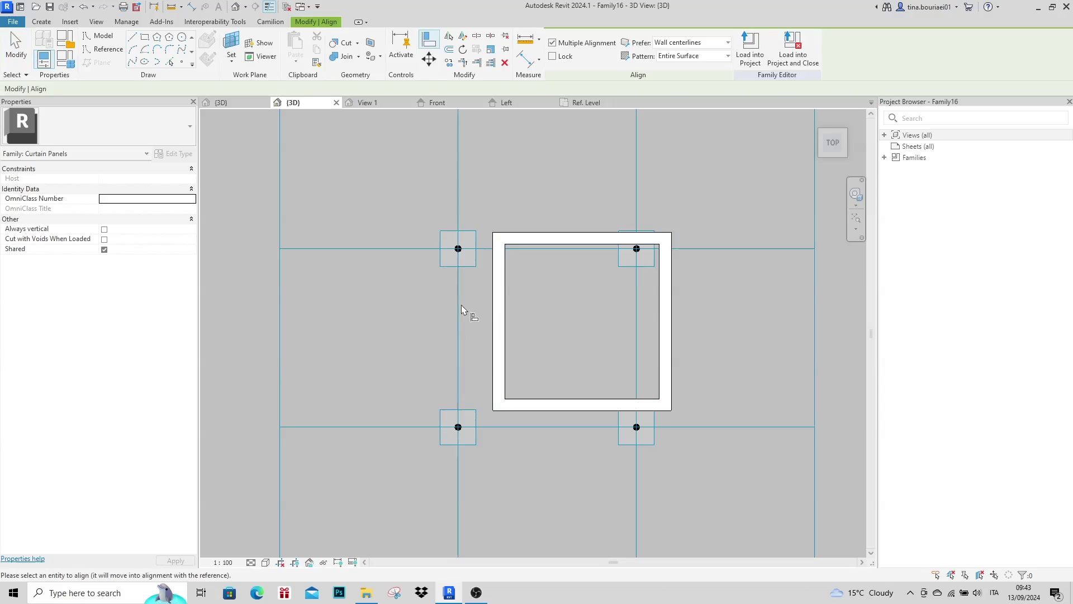
{"action": "left_click", "coordinate": [489, 313]}
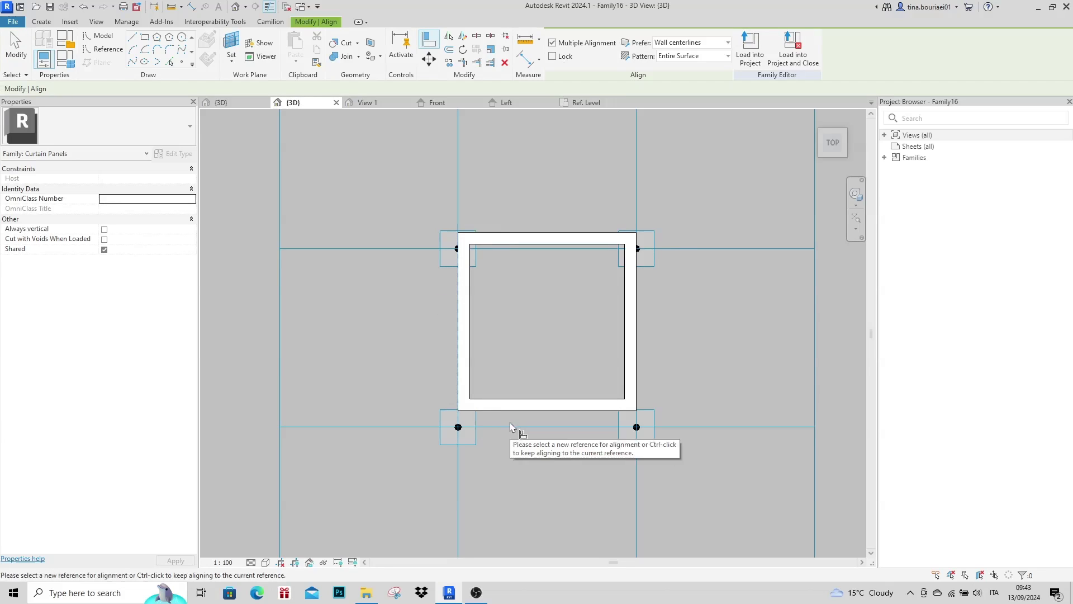
{"action": "key", "text": "Escape"}
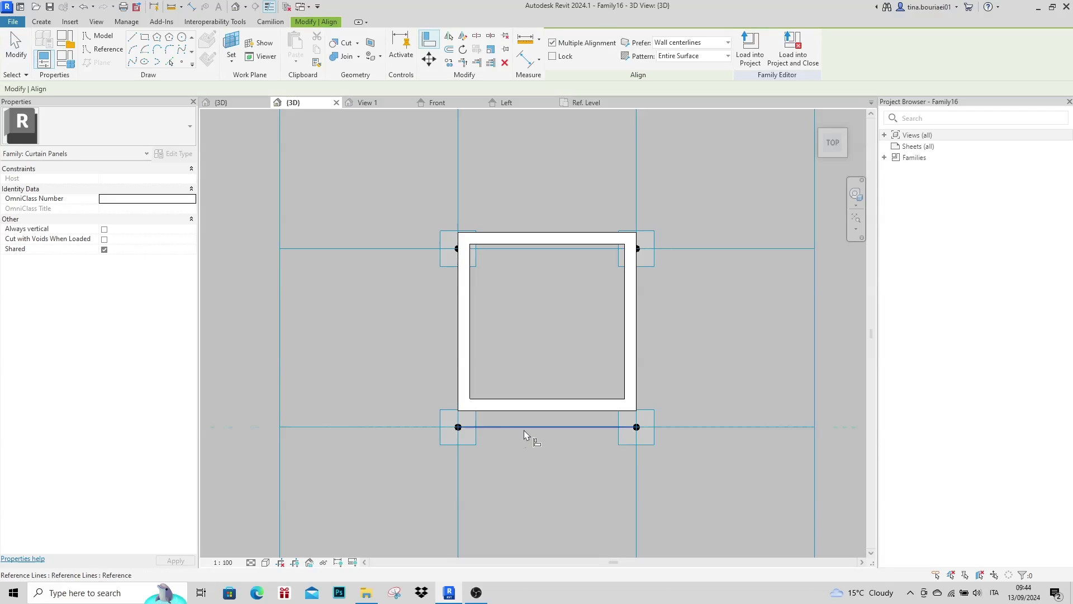
- Align the frame's lower outer edge to the lower reference line of the central grid square and lock it
{"action": "left_click", "coordinate": [524, 428]}
{"action": "left_click", "coordinate": [531, 414]}
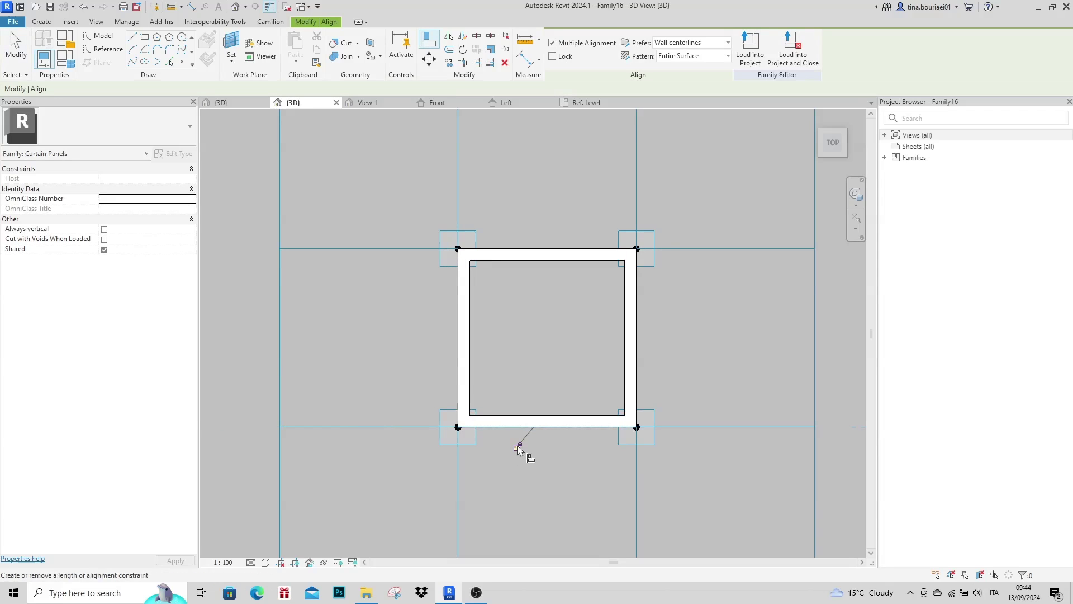
{"action": "key", "text": "Escape"}
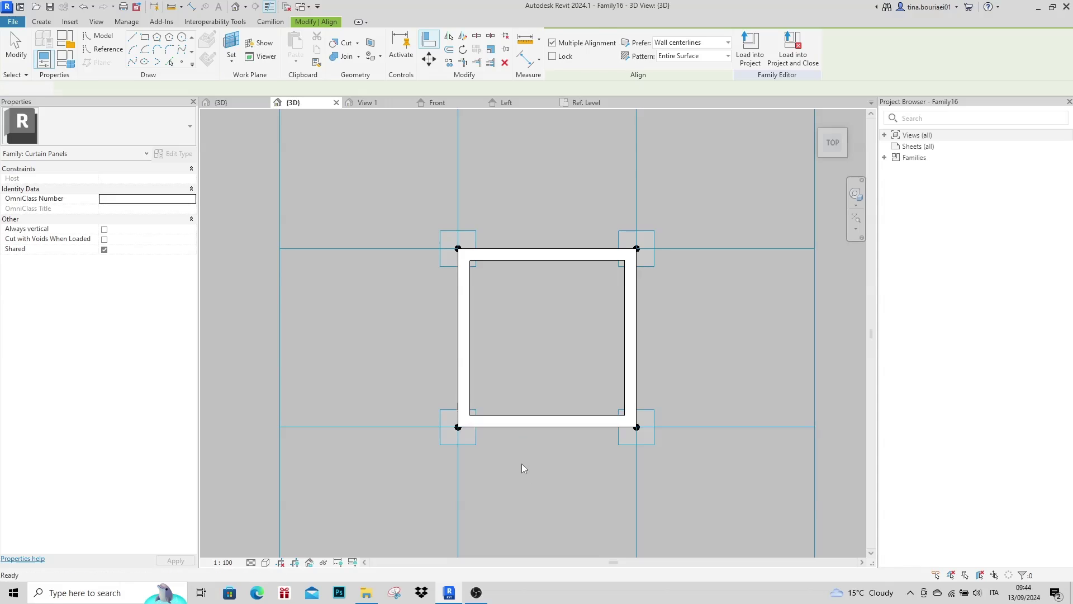
{"action": "key", "text": "Escape"}
- Associate the placed frame's Height with a new instance family parameter named Height in the curtain panel family
{"action": "middle_click_drag", "start_coordinate": [535, 380], "coordinate": [622, 163], "text": "shift"}
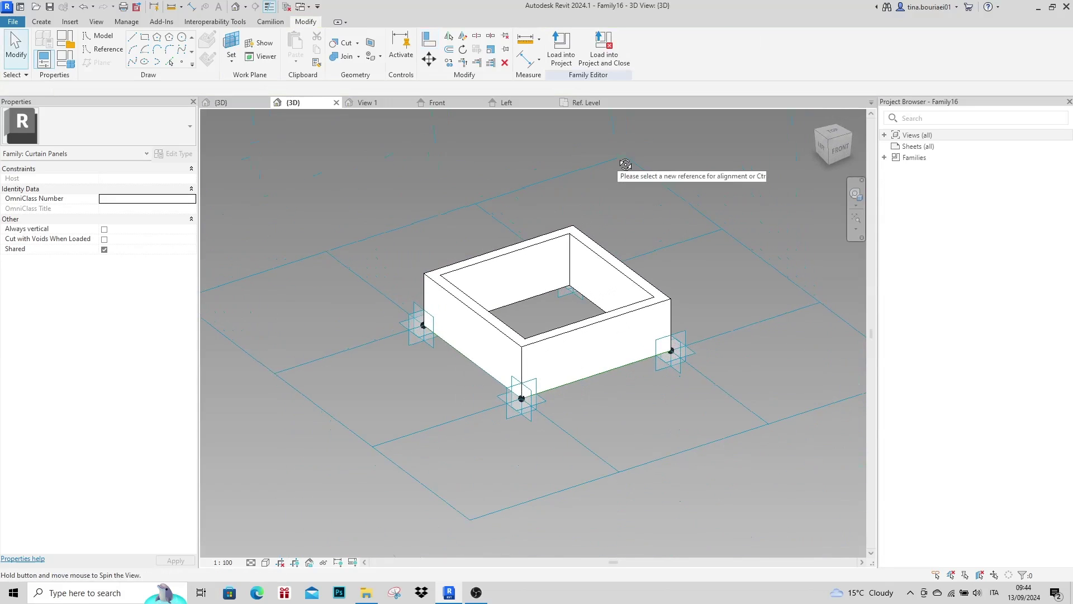
{"action": "scroll", "coordinate": [710, 425], "scroll_direction": "down", "scroll_amount": 1}
{"action": "scroll", "coordinate": [559, 319], "scroll_direction": "up", "scroll_amount": 2}
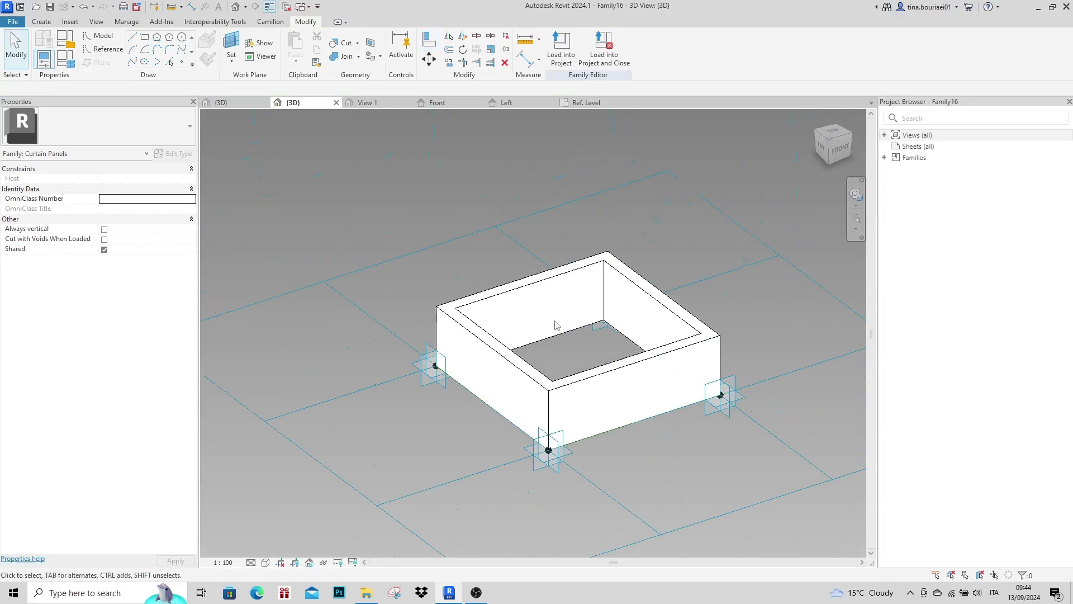
{"action": "left_click", "coordinate": [514, 356]}
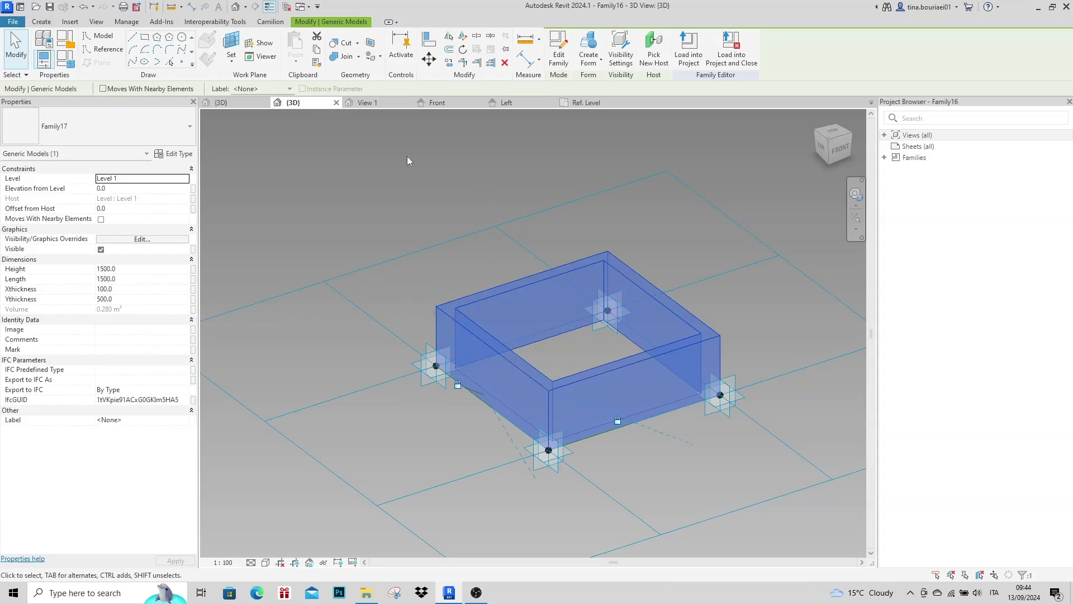
{"action": "left_click", "coordinate": [195, 272]}
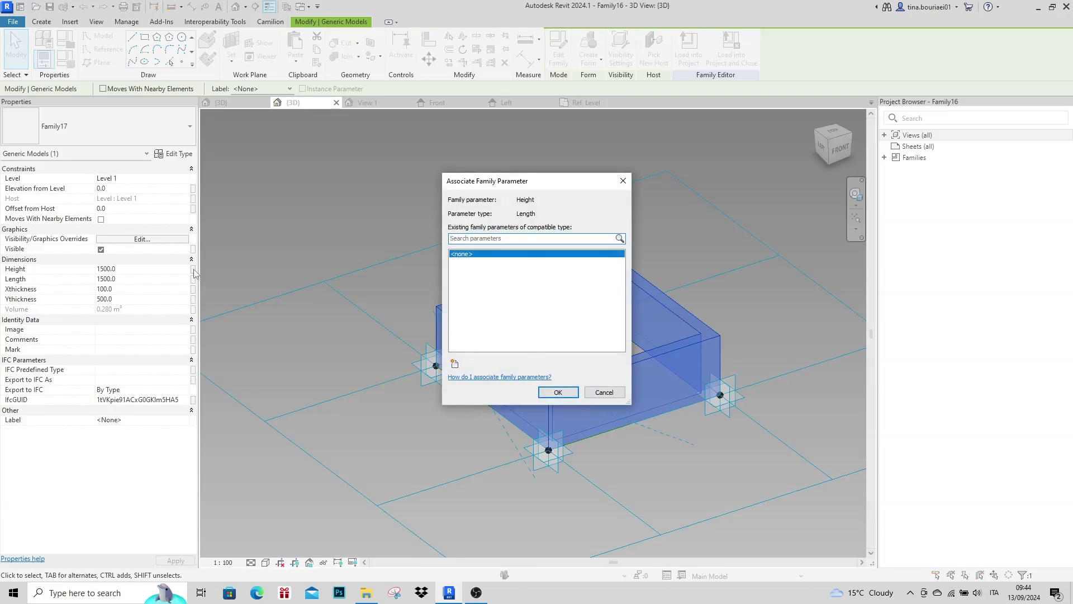
{"action": "left_click", "coordinate": [455, 364]}
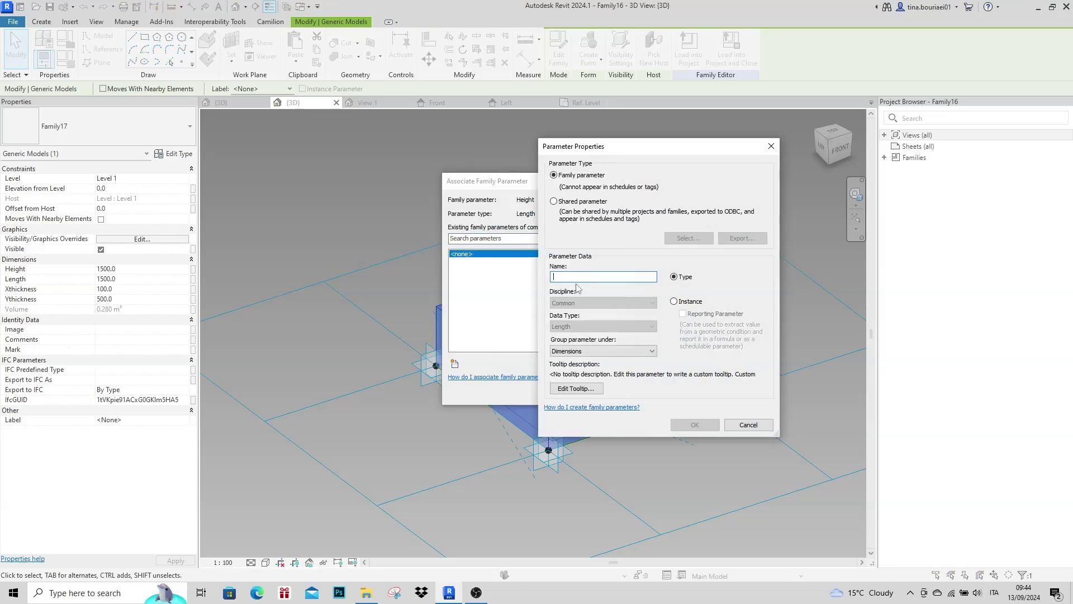
{"action": "type", "text": "Height"}
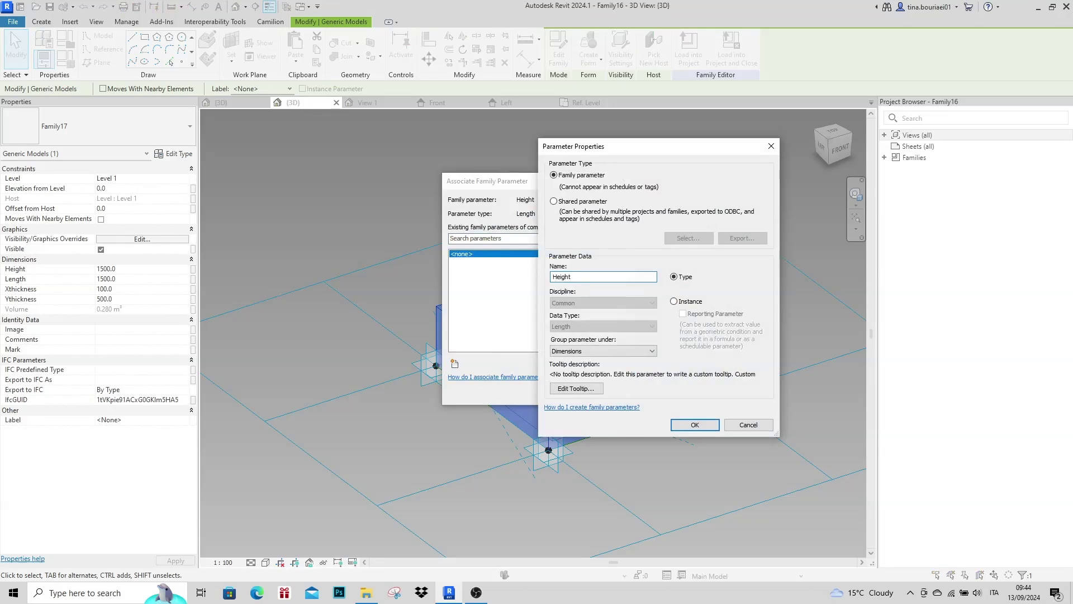
{"action": "left_click", "coordinate": [674, 303]}
{"action": "left_click", "coordinate": [683, 424]}
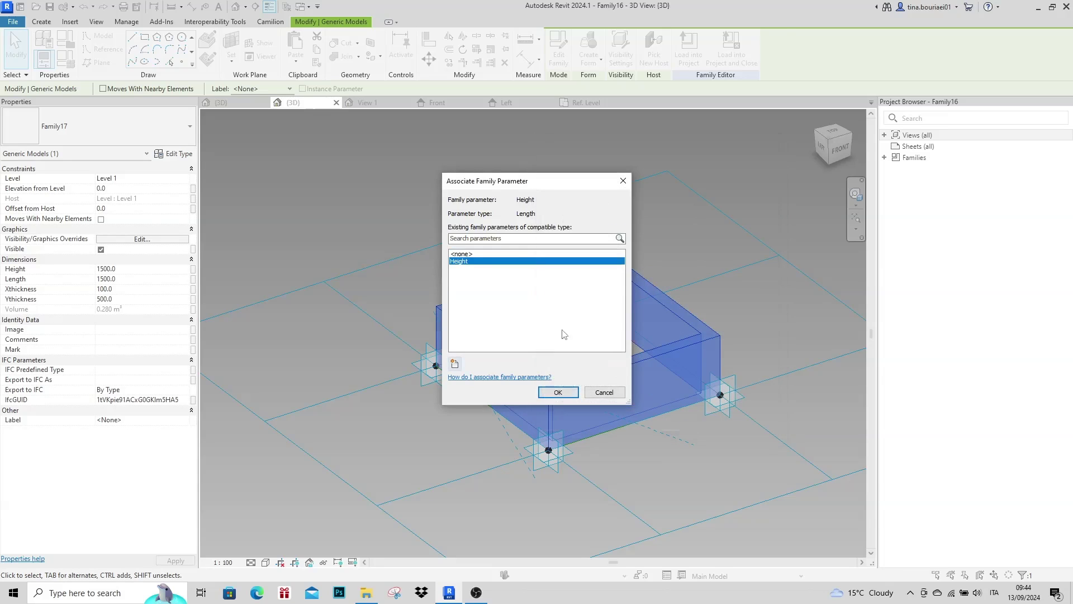
{"action": "left_click", "coordinate": [556, 391]}
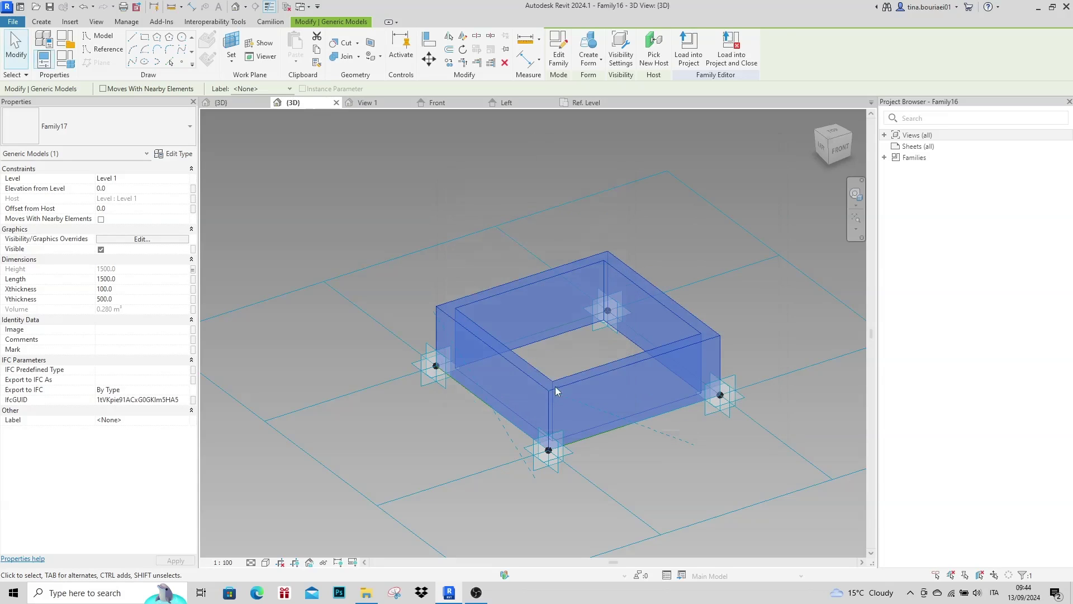
- Associate the placed frame's Length with a new instance family parameter named Length
{"action": "left_click", "coordinate": [194, 279]}
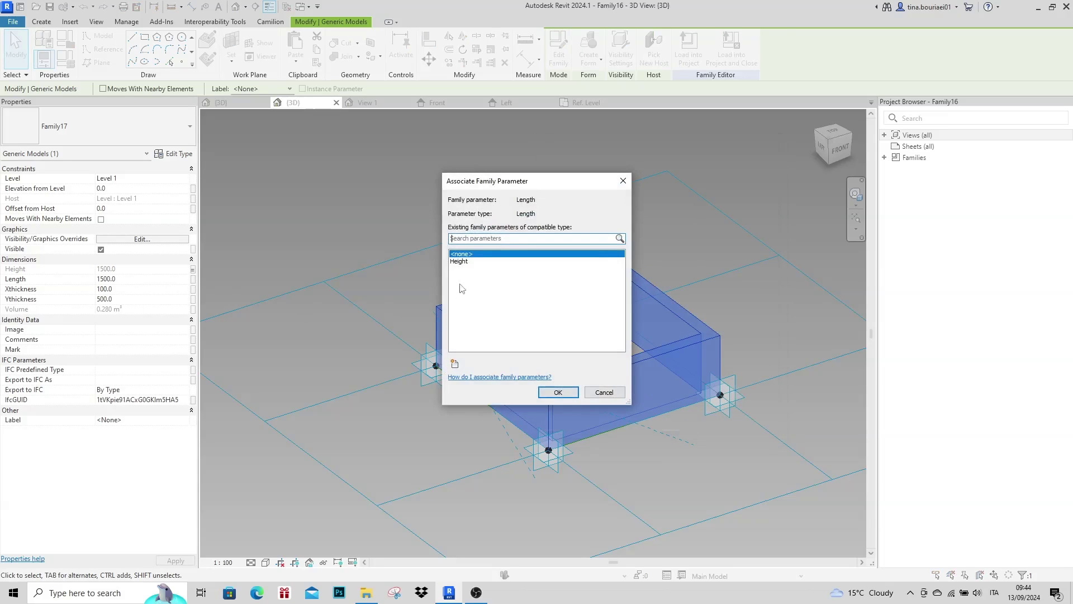
{"action": "left_click", "coordinate": [454, 364]}
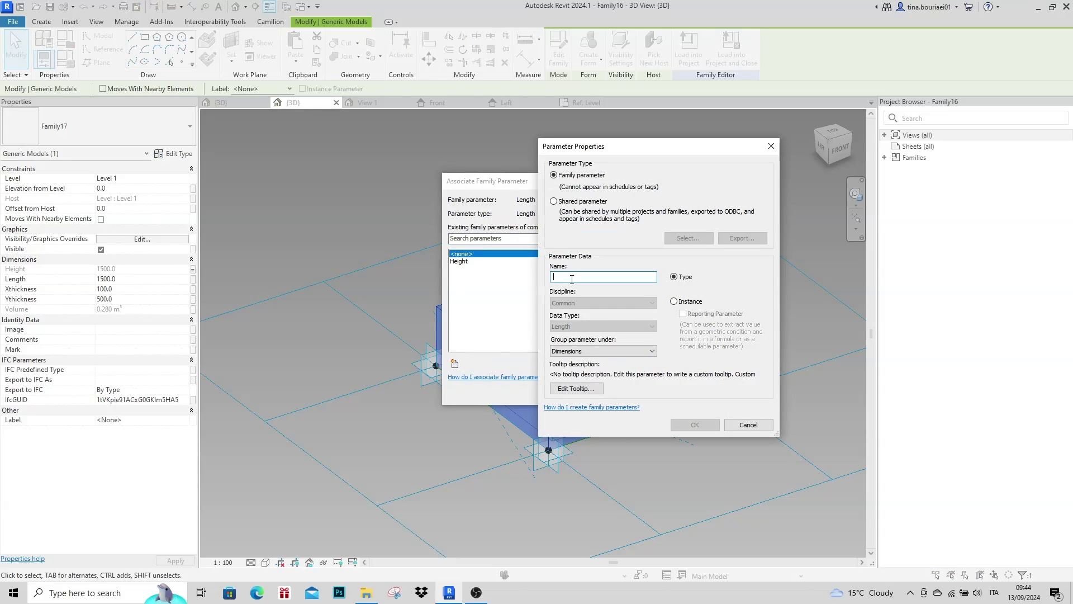
{"action": "type", "text": "Length"}
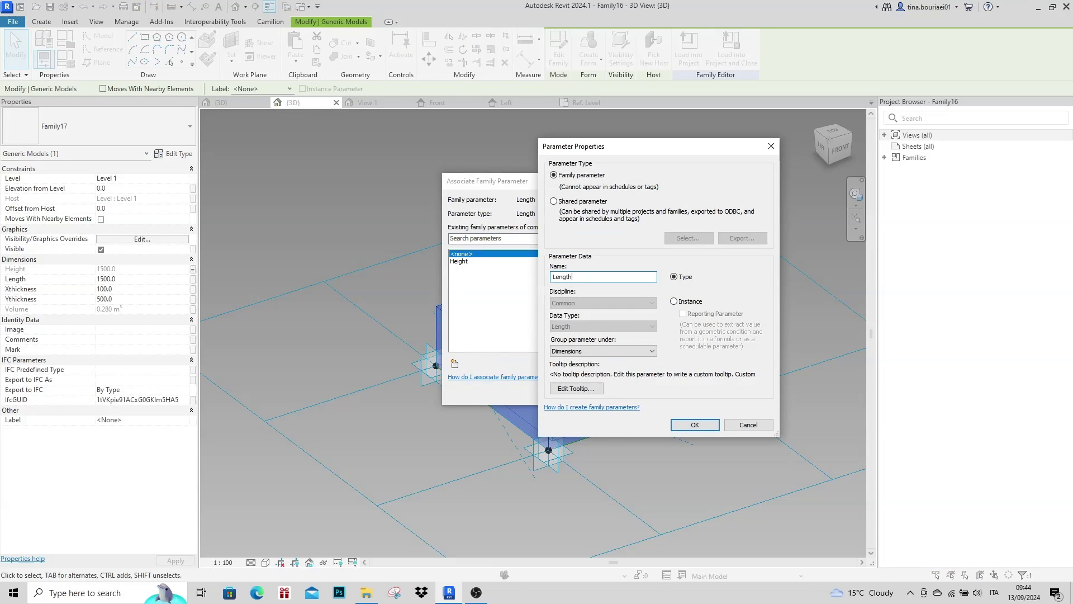
{"action": "left_click", "coordinate": [674, 301]}
{"action": "left_click", "coordinate": [691, 427]}
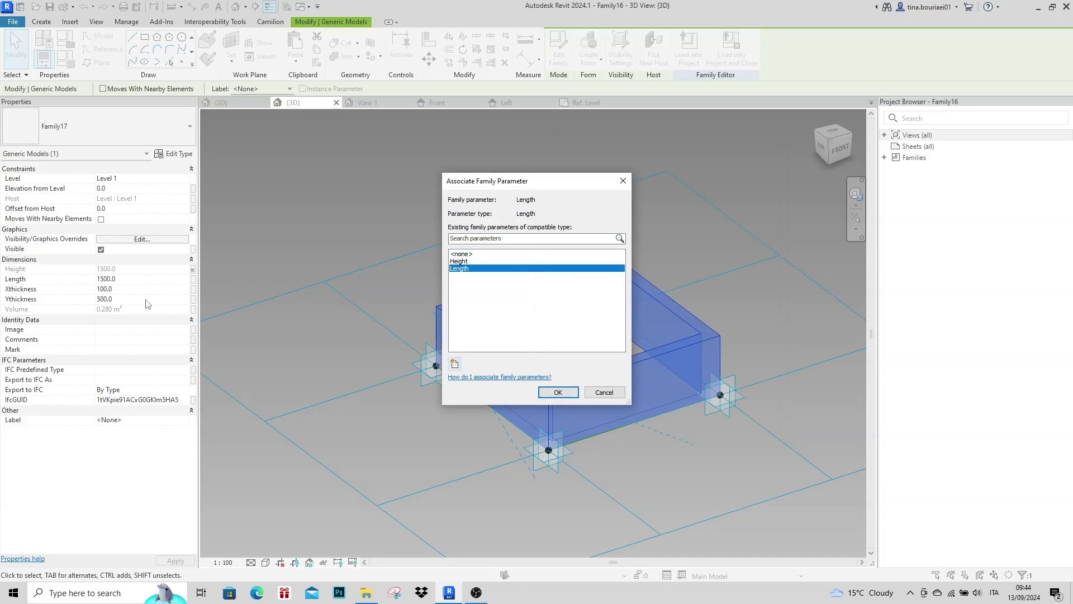
{"action": "left_click", "coordinate": [557, 392]}
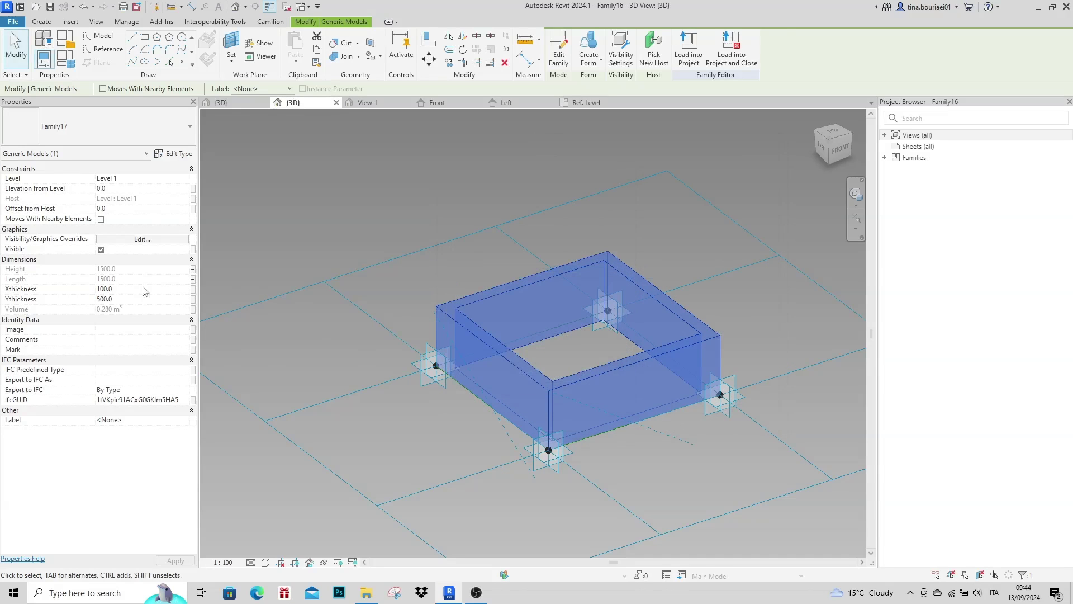
- Associate the frame's Xthickness with a new instance family parameter named Xthickness
{"action": "left_click", "coordinate": [194, 290]}
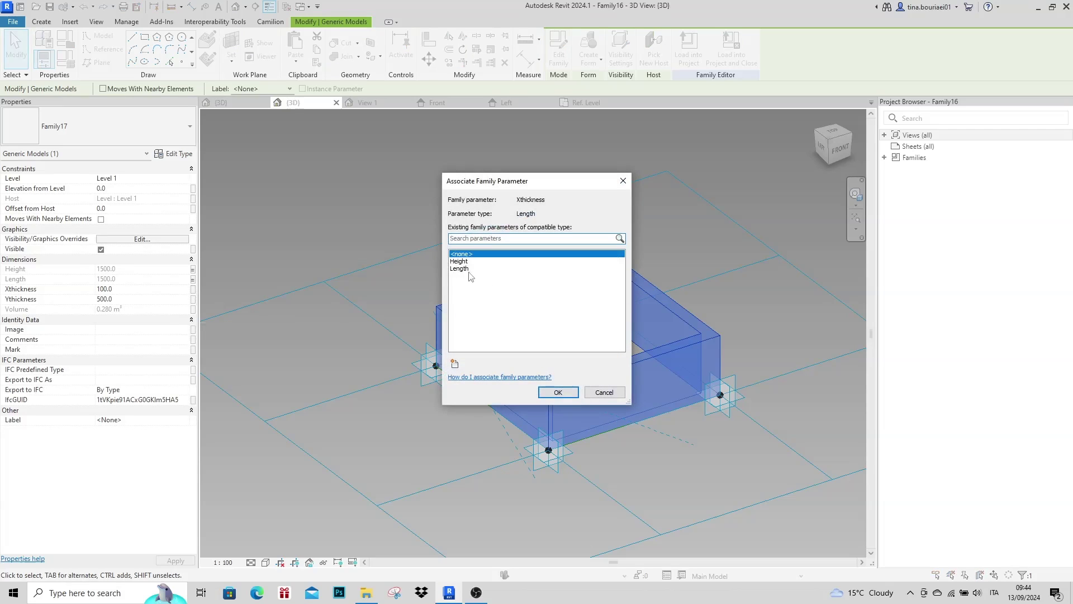
{"action": "left_click", "coordinate": [455, 363]}
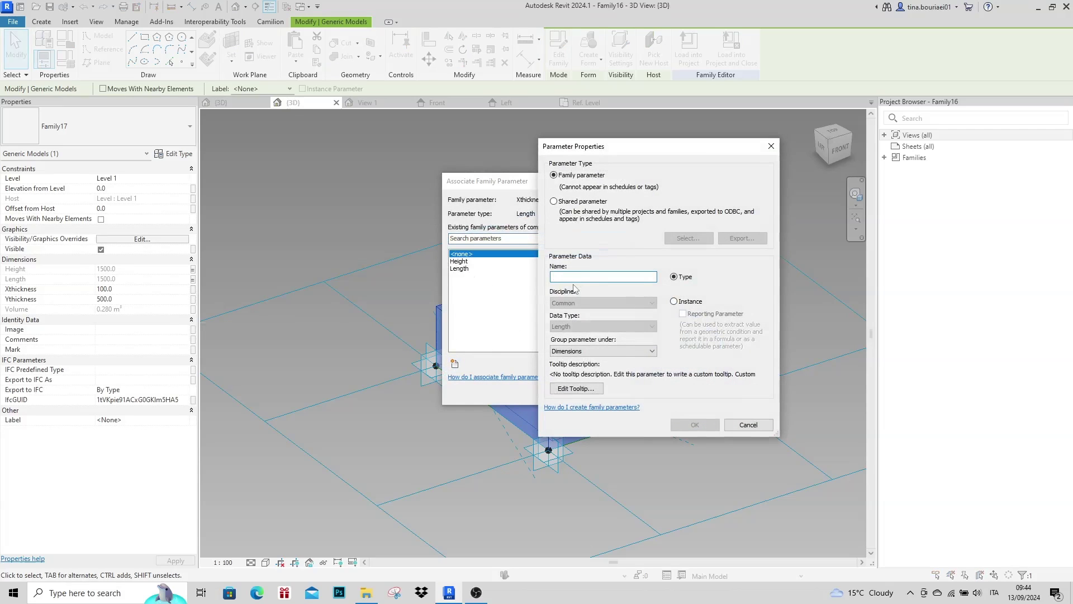
{"action": "type", "text": "Xthickness"}
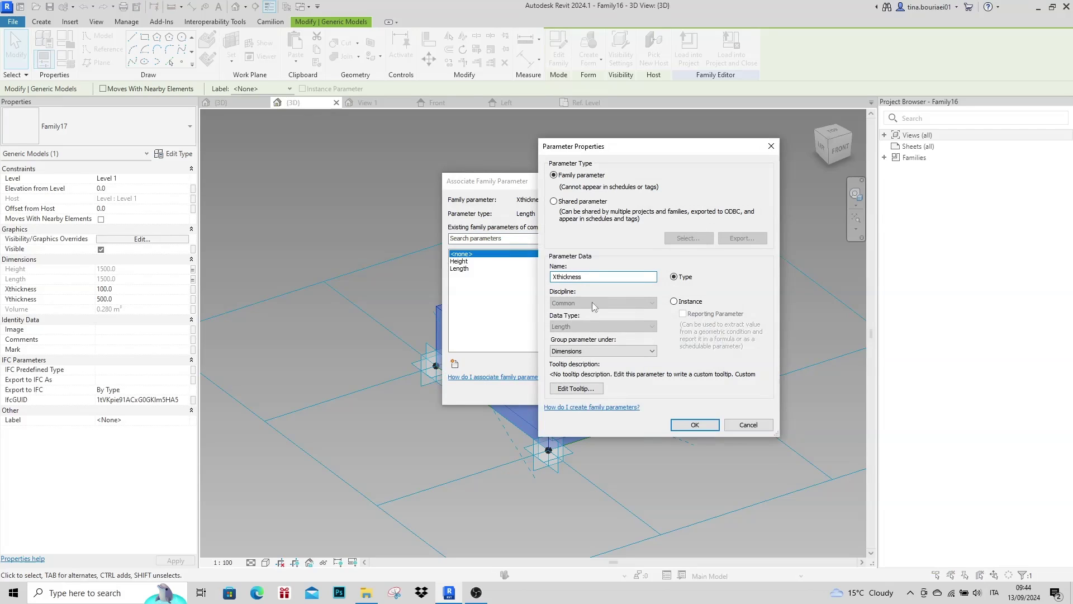
{"action": "left_click", "coordinate": [695, 424]}
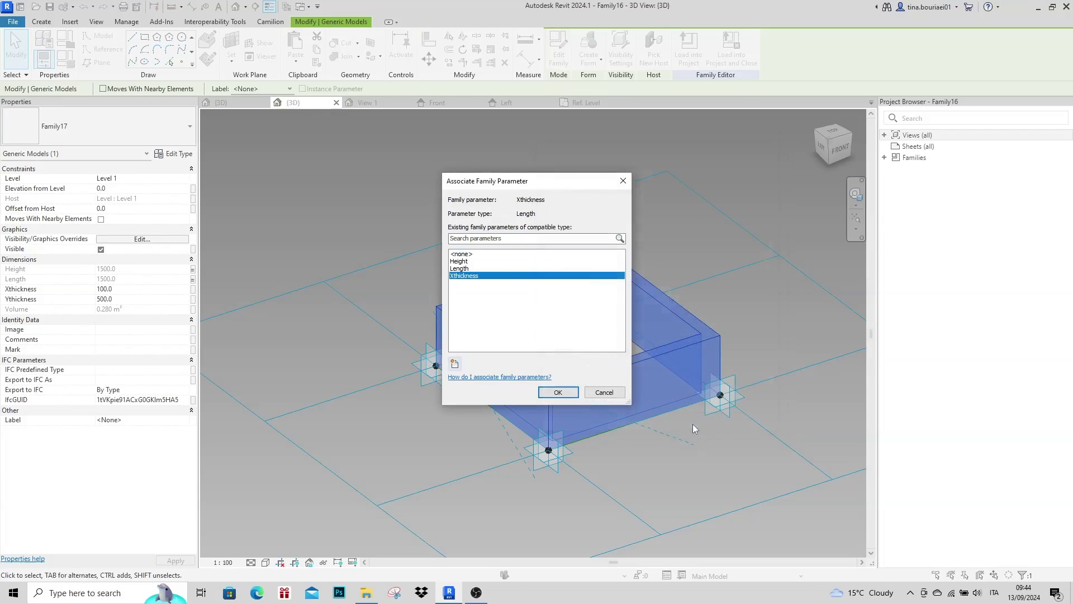
{"action": "left_click", "coordinate": [545, 392]}
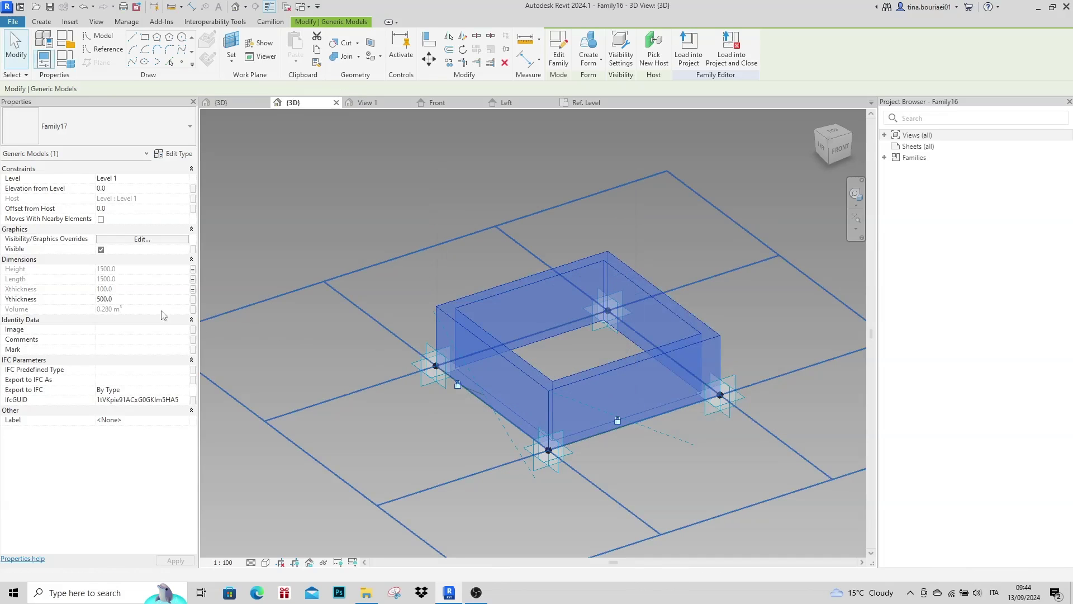
- Associate the frame's Ythickness with a new instance family parameter named Ythickness
{"action": "left_click", "coordinate": [193, 299]}
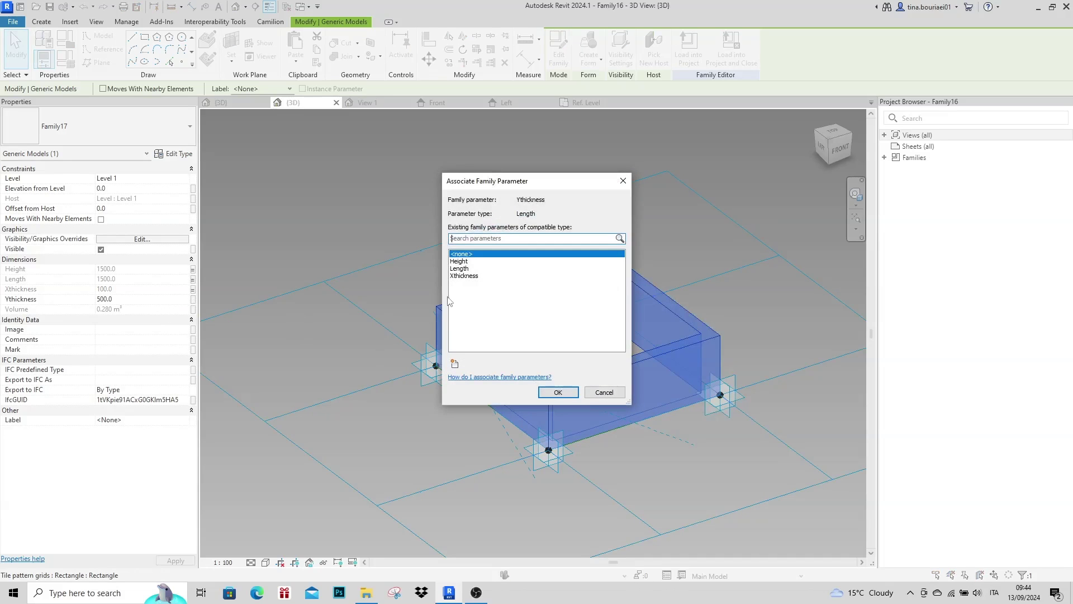
{"action": "left_click", "coordinate": [454, 364]}
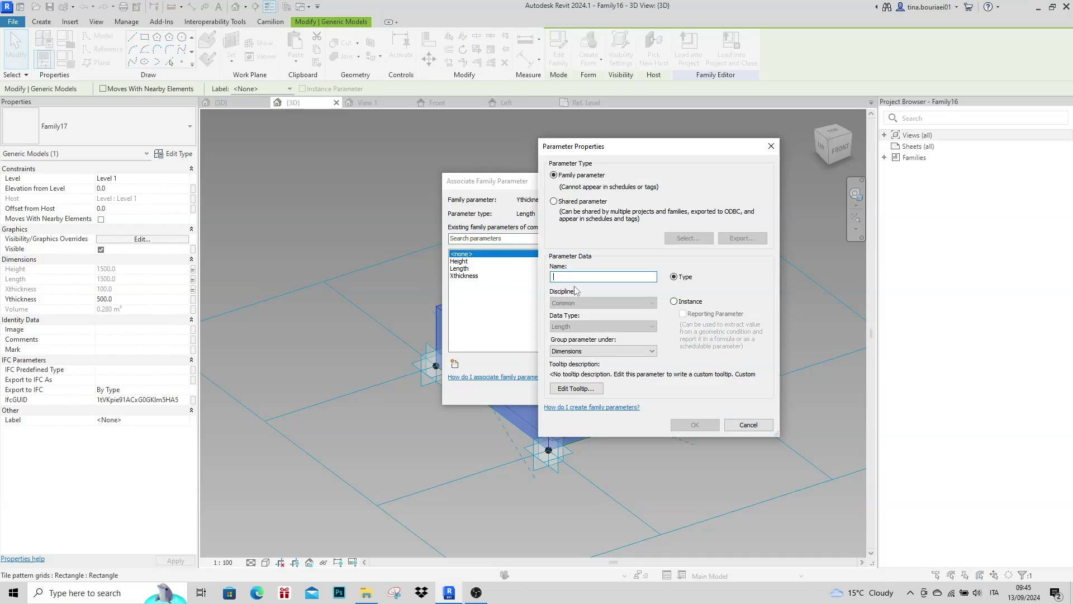
{"action": "type", "text": "Ythickness"}
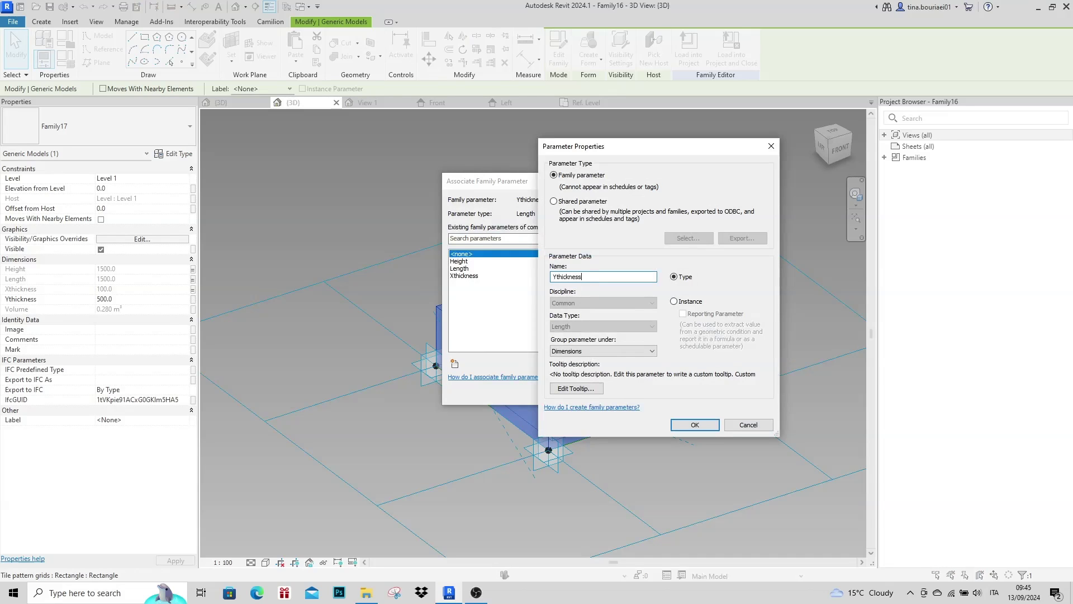
{"action": "left_click", "coordinate": [674, 301]}
{"action": "left_click", "coordinate": [695, 425]}
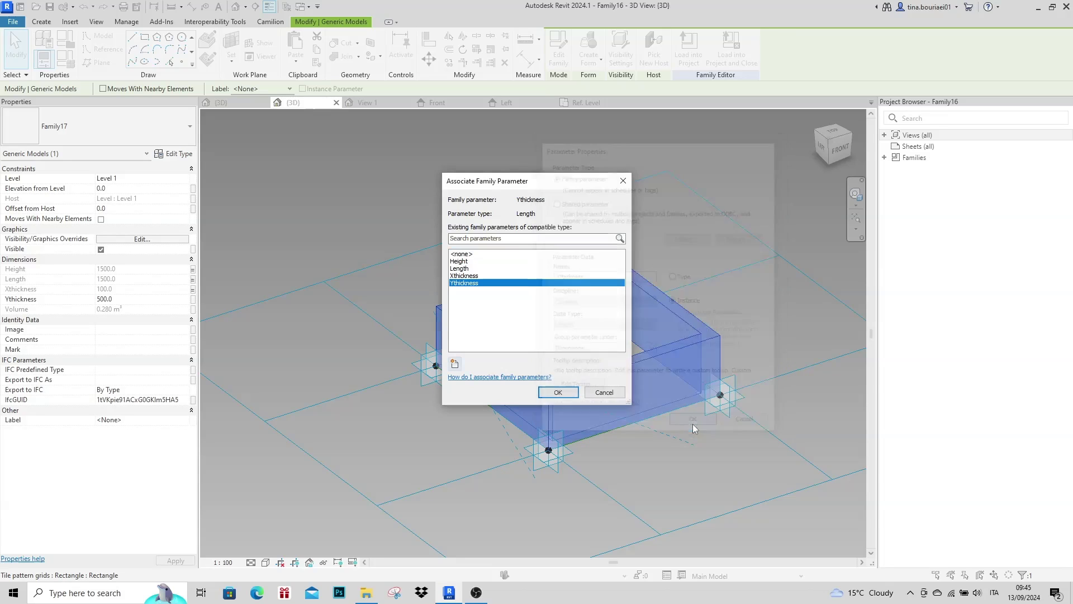
{"action": "left_click", "coordinate": [555, 389]}
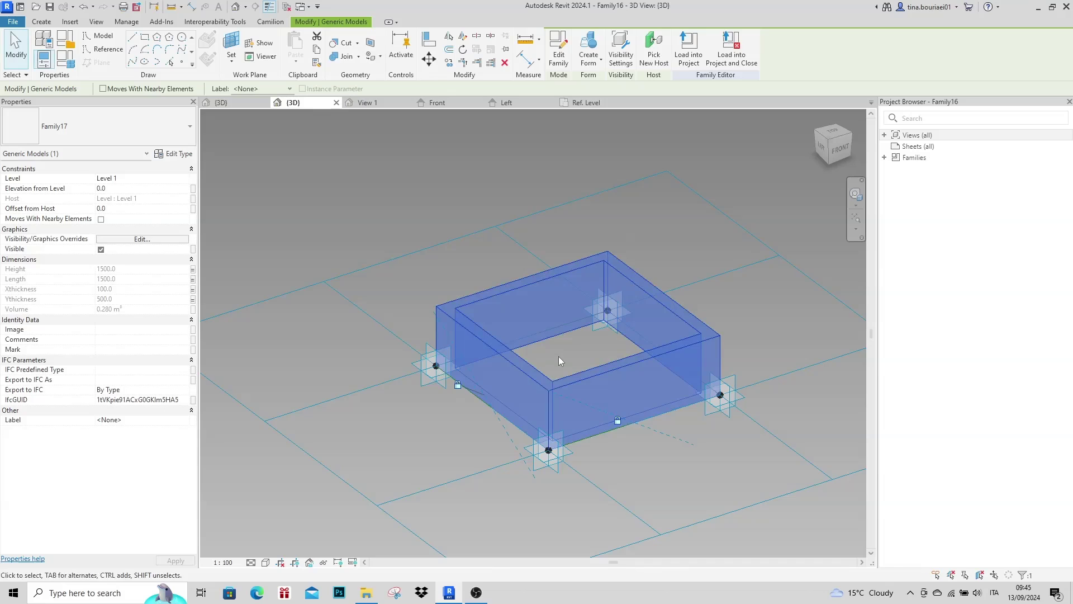
- In the curtain panel's family types, set Xthickness to 500 and Ythickness to 100 and apply the values
{"action": "scroll", "coordinate": [410, 350], "scroll_direction": "down", "scroll_amount": 1}
{"action": "middle_click_drag", "start_coordinate": [518, 353], "coordinate": [534, 378], "text": "shift"}
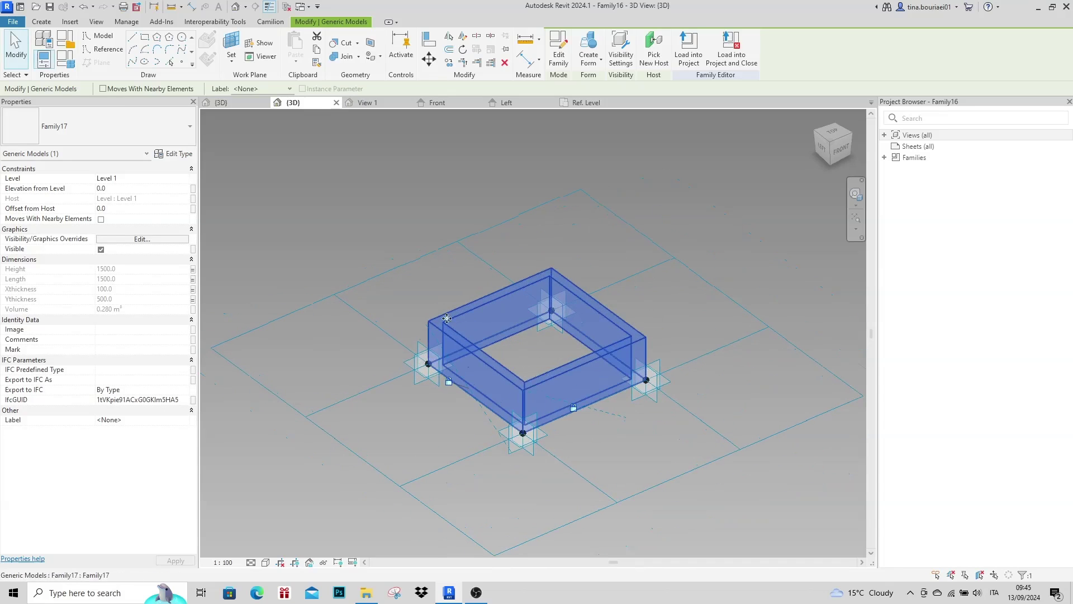
{"action": "left_click", "coordinate": [65, 58]}
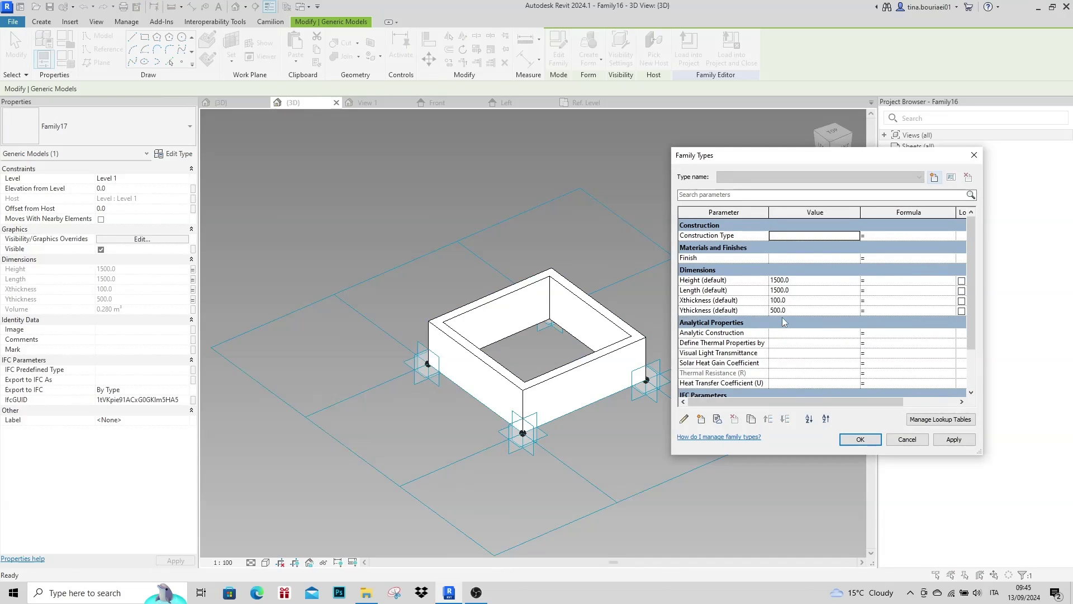
{"action": "left_click", "coordinate": [806, 299]}
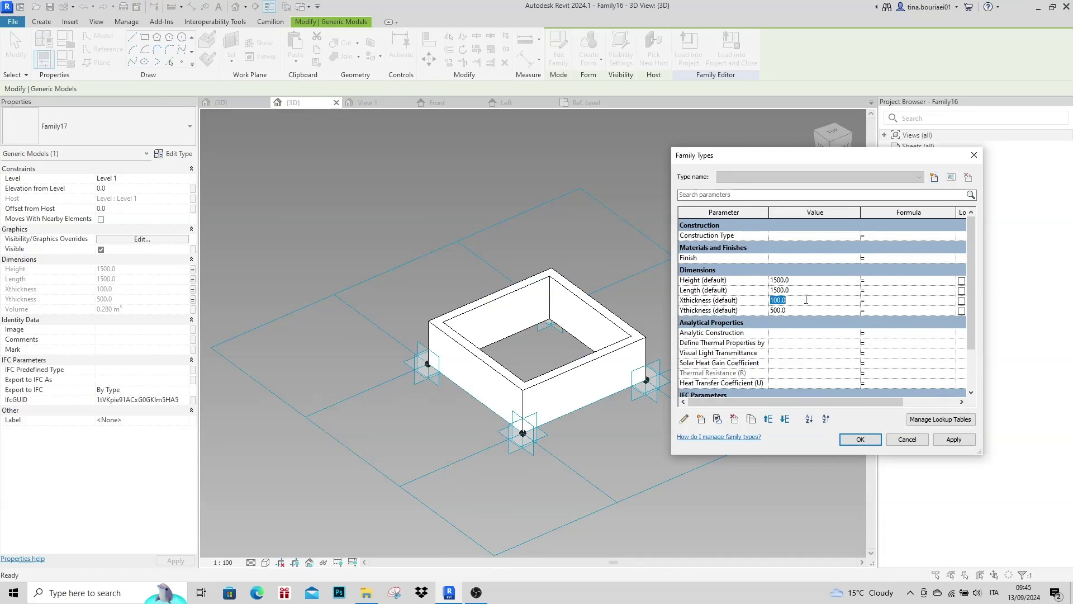
{"action": "type", "text": "5"}
{"action": "left_click", "coordinate": [811, 310]}
{"action": "type", "text": "100"}
{"action": "left_click", "coordinate": [860, 444]}
{"action": "left_click", "coordinate": [706, 418]}
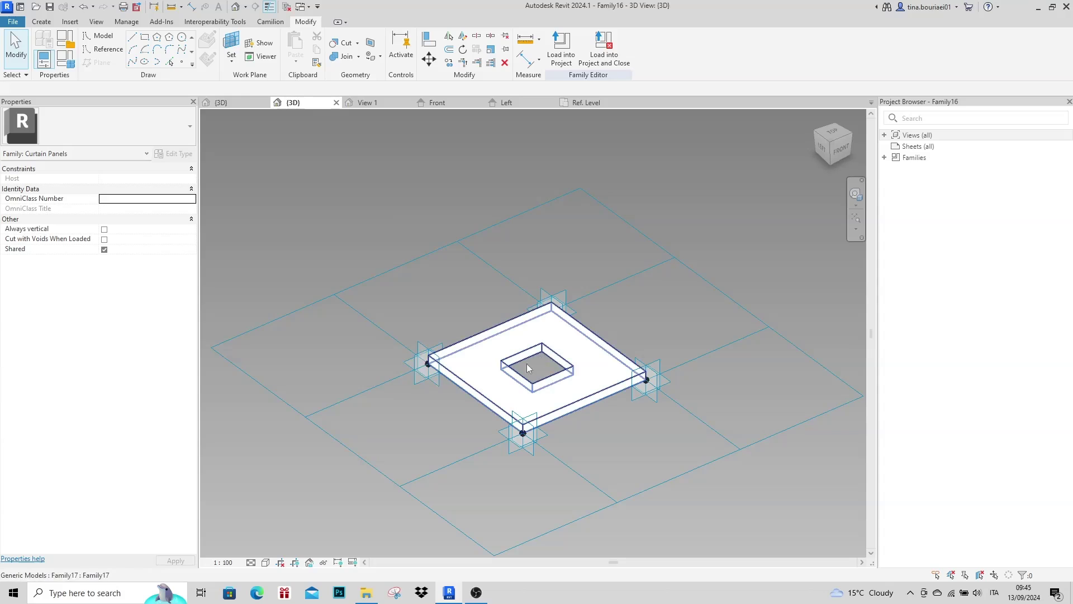
- Load the curtain panel family Family16 into the mass family Family15
{"action": "left_click", "coordinate": [226, 104]}
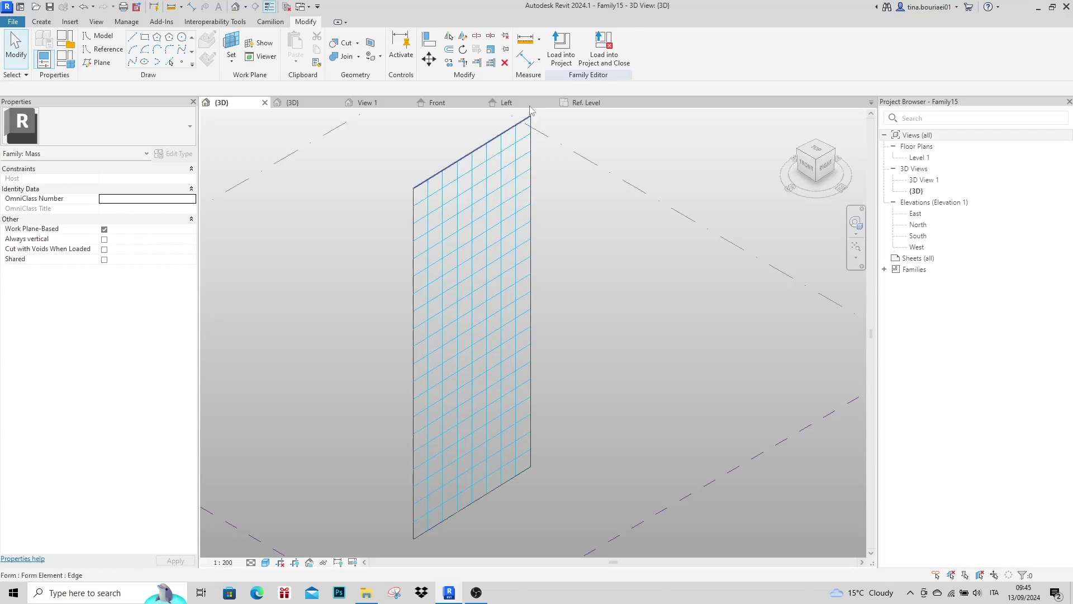
{"action": "left_click", "coordinate": [307, 106]}
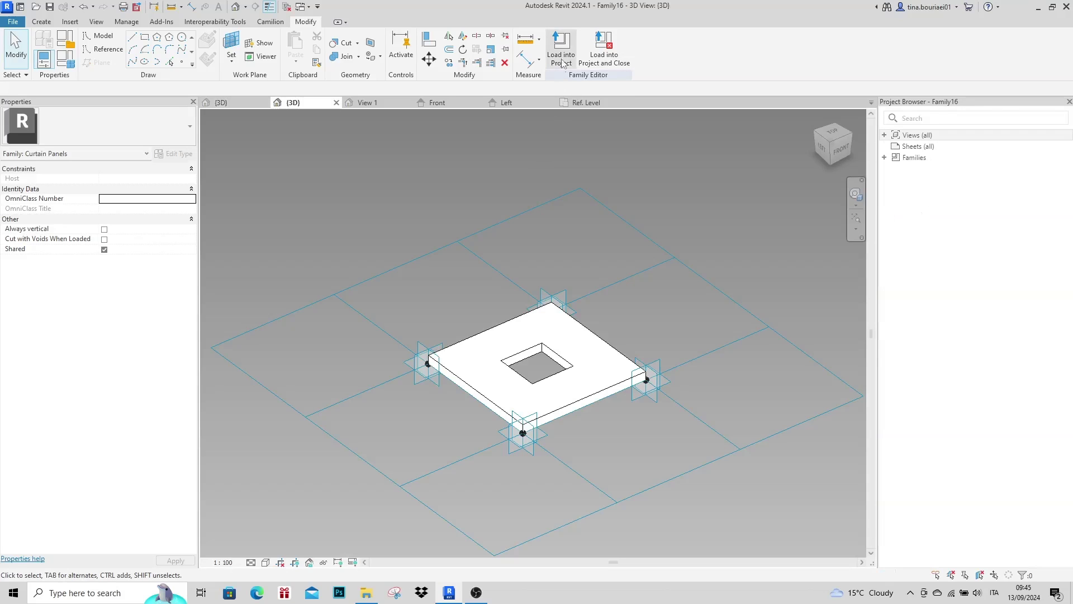
{"action": "left_click", "coordinate": [561, 50]}
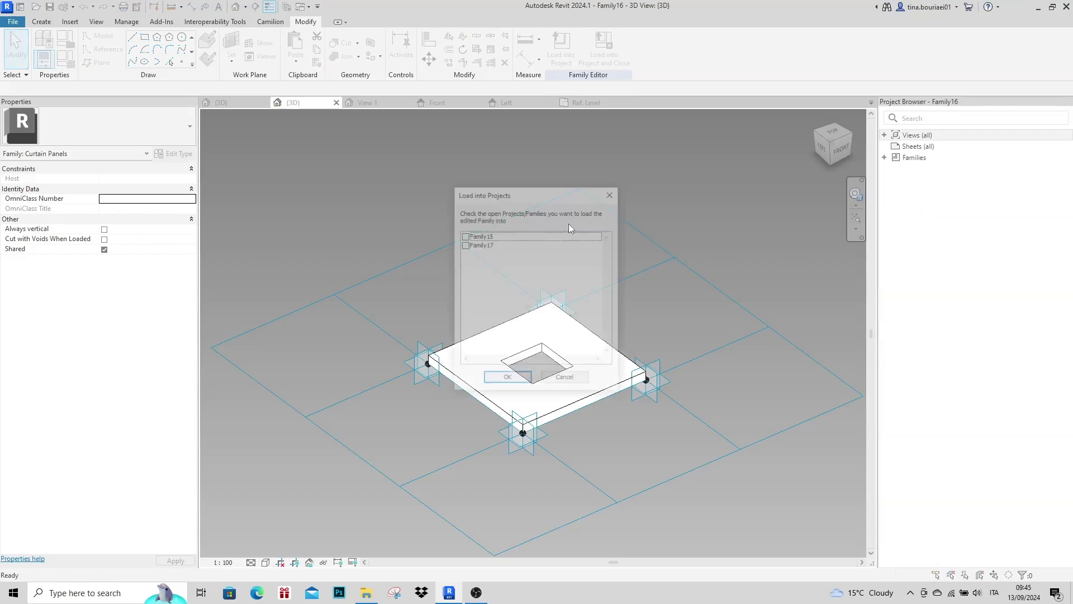
{"action": "left_click", "coordinate": [470, 239]}
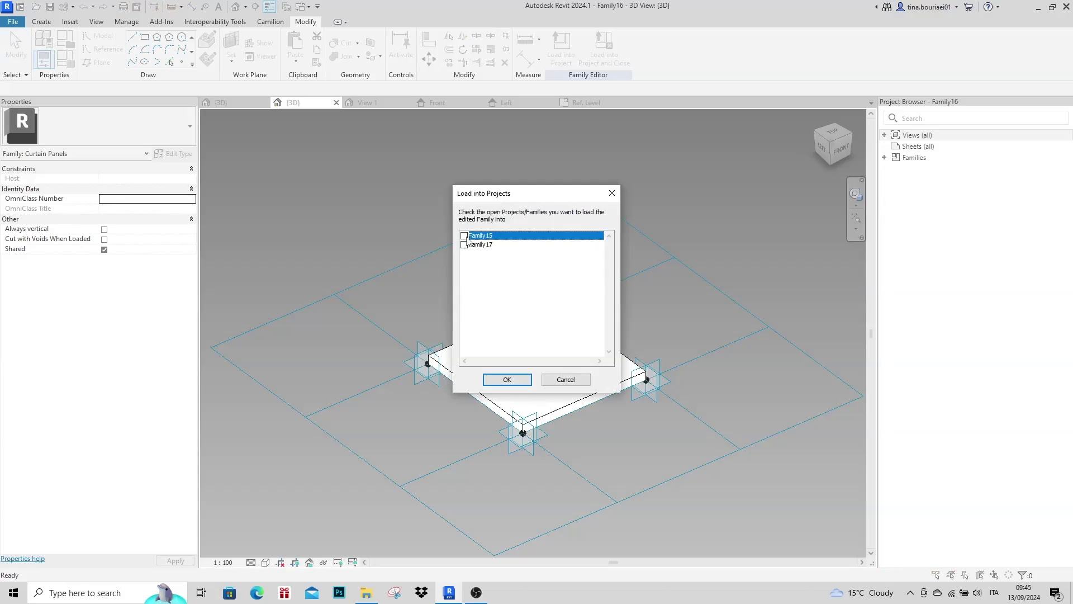
{"action": "left_click", "coordinate": [507, 380]}
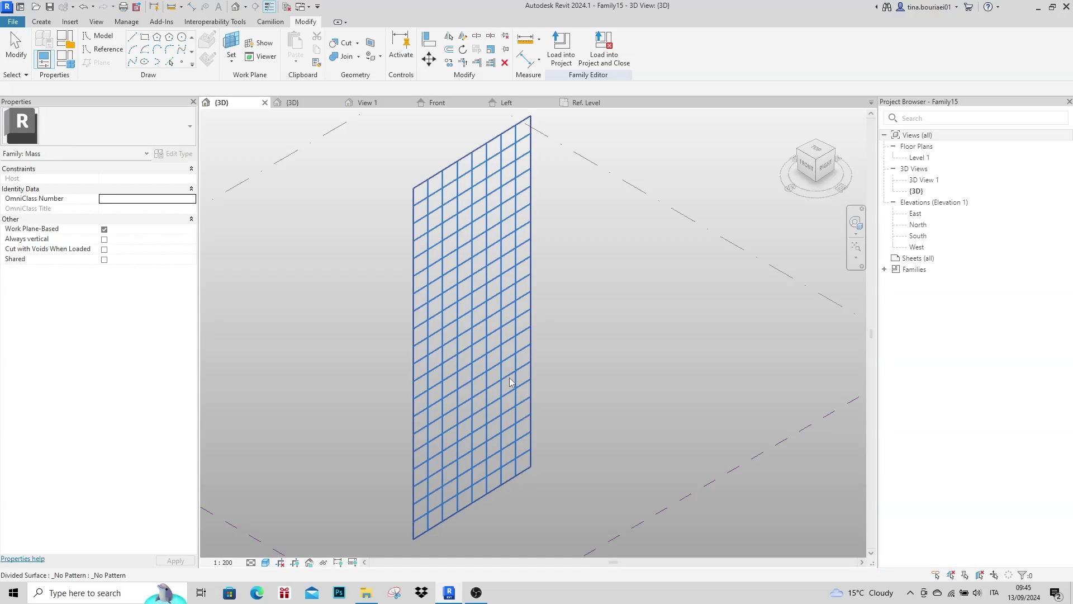
- Apply the Family16 curtain panel under the Rectangle pattern to the divided surface
{"action": "left_click", "coordinate": [476, 310]}
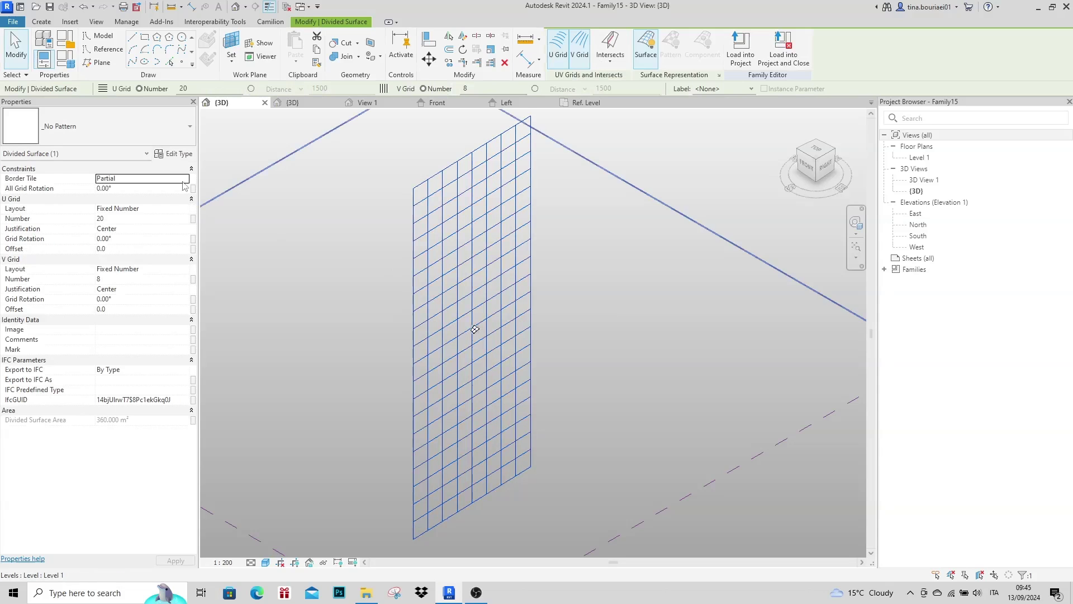
{"action": "left_click", "coordinate": [68, 128]}
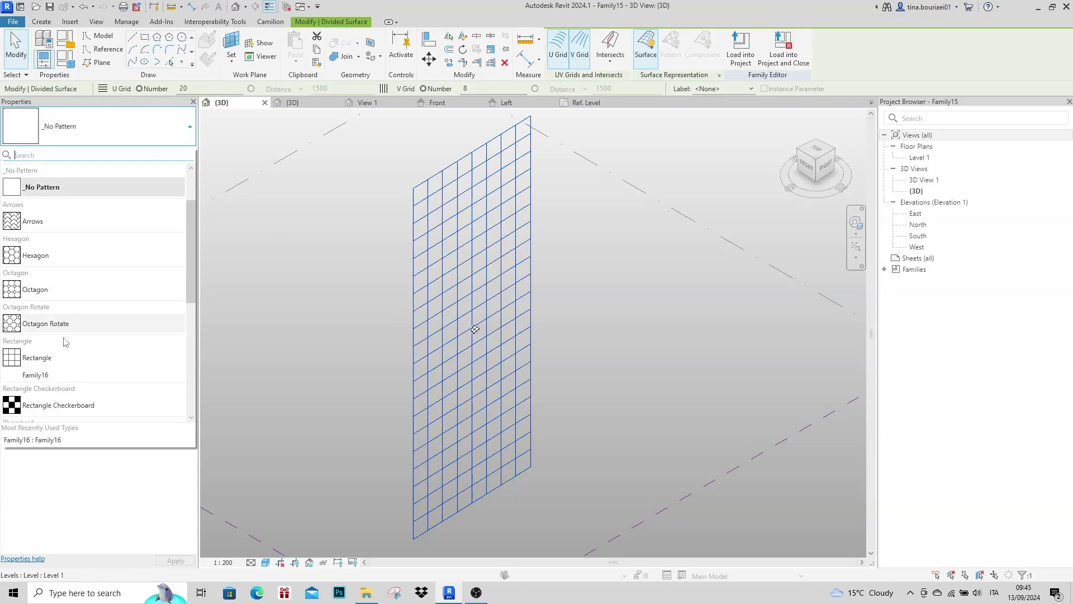
{"action": "left_click", "coordinate": [61, 375]}
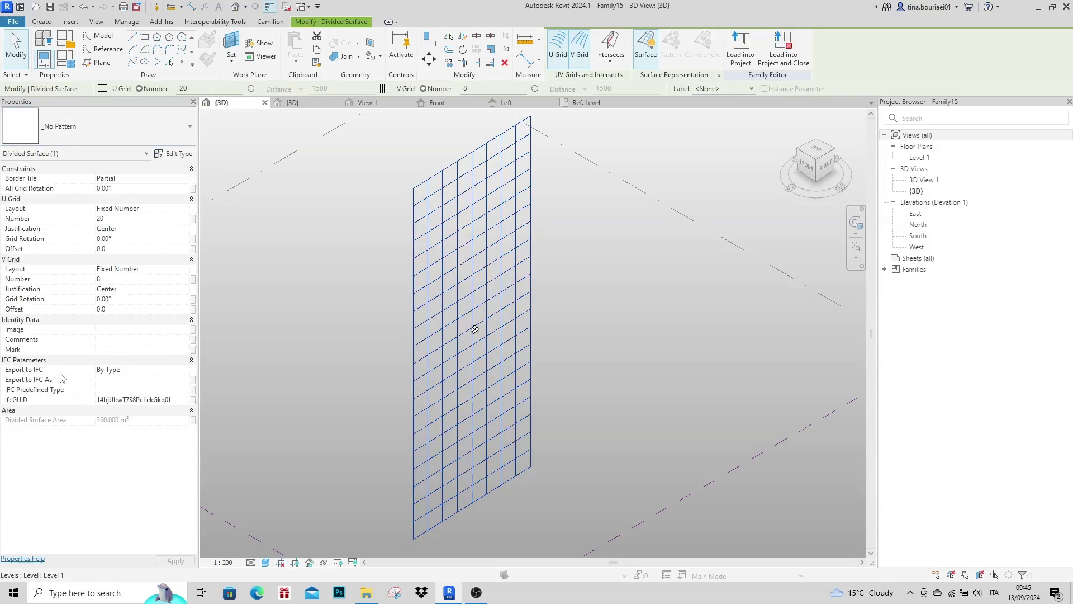
{"action": "left_click", "coordinate": [596, 252]}
{"action": "scroll", "coordinate": [595, 253], "scroll_direction": "down", "scroll_amount": 1}
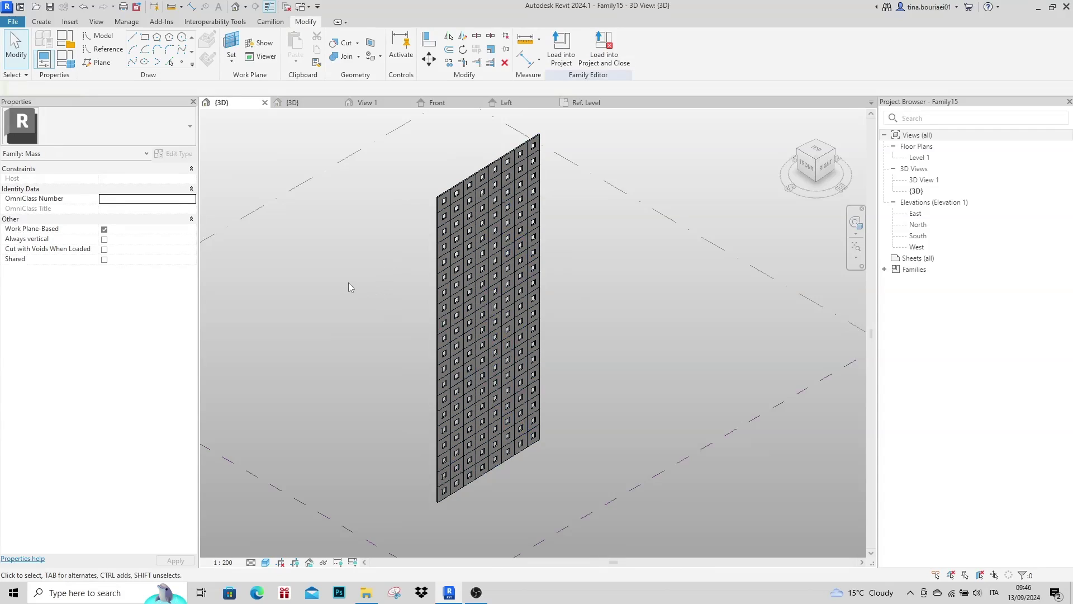
- Place a reference point at the lower corner of the panelled surface, at the base of its right vertical edge
{"action": "left_click", "coordinate": [182, 62]}
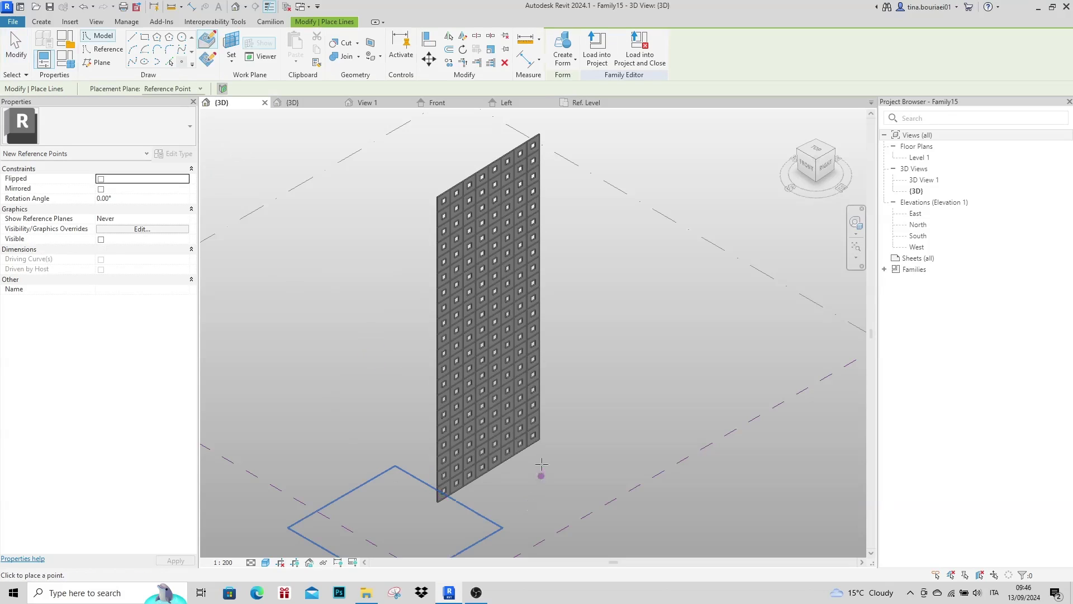
{"action": "left_click", "coordinate": [540, 439]}
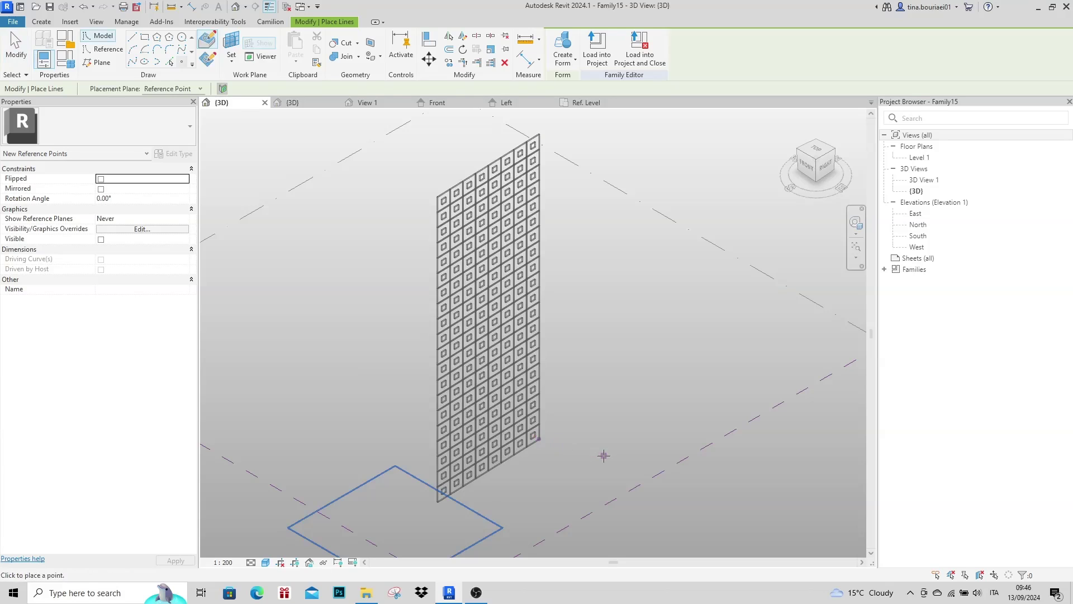
{"action": "key", "text": "Escape"}
- Turn off Driven by Host for the corner reference point and move it vertically to about mid-height of the surface
{"action": "left_click", "coordinate": [539, 439]}
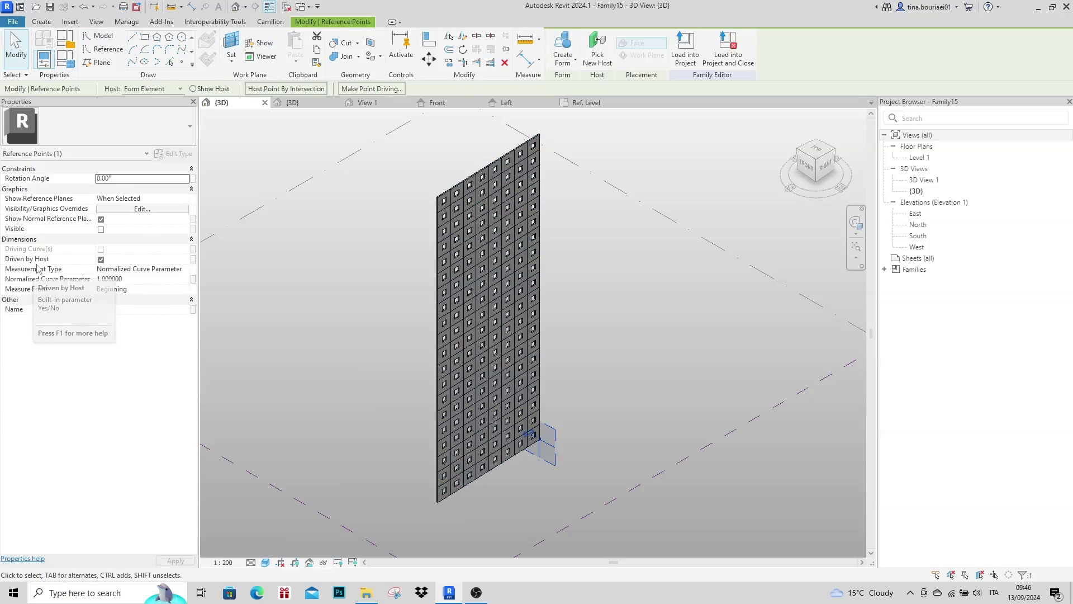
{"action": "left_click", "coordinate": [100, 259]}
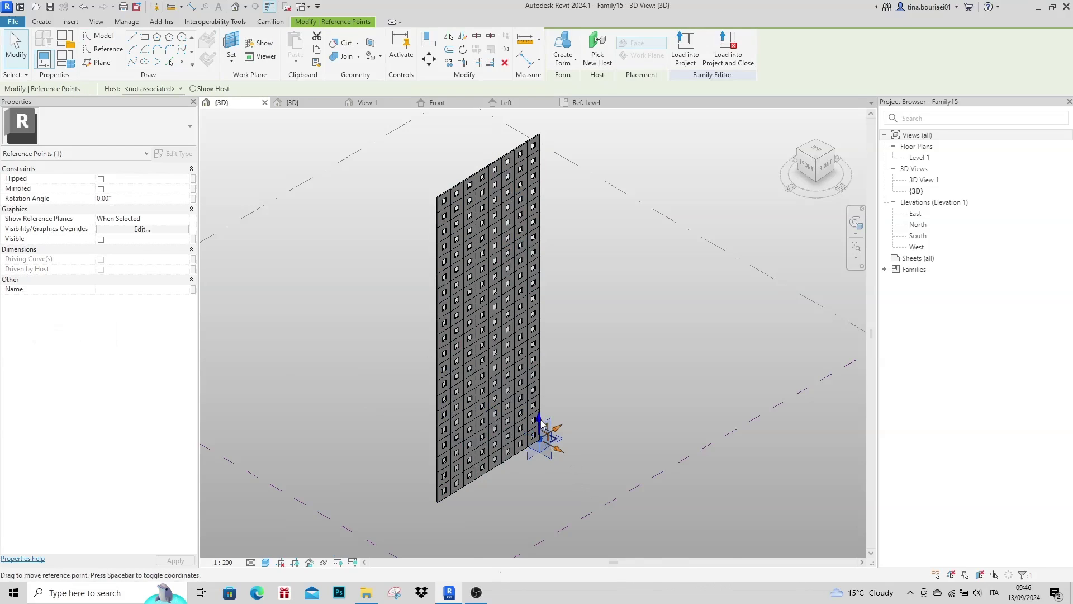
{"action": "left_click_drag", "start_coordinate": [540, 423], "coordinate": [550, 286]}
{"action": "left_click", "coordinate": [569, 350]}
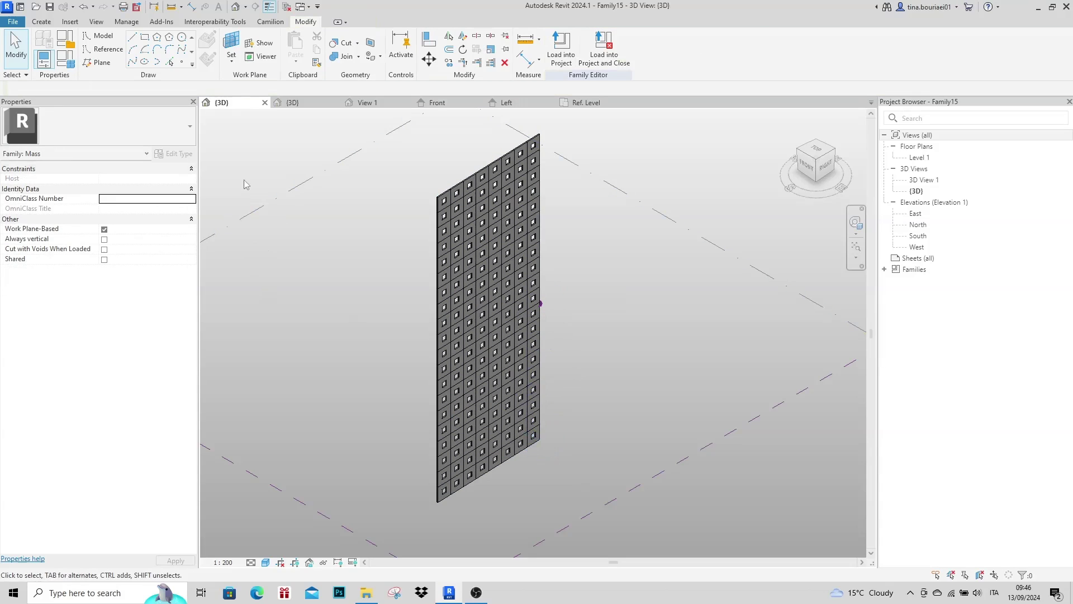
- Launch Dynamo from the mass family Family15
{"action": "left_click", "coordinate": [132, 23]}
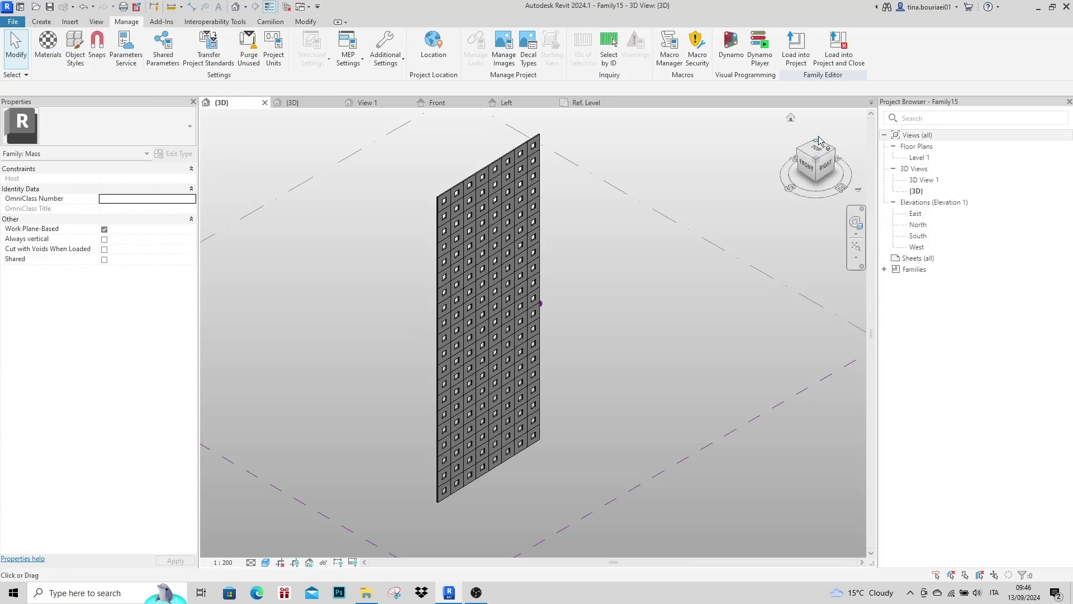
{"action": "left_click", "coordinate": [739, 46]}
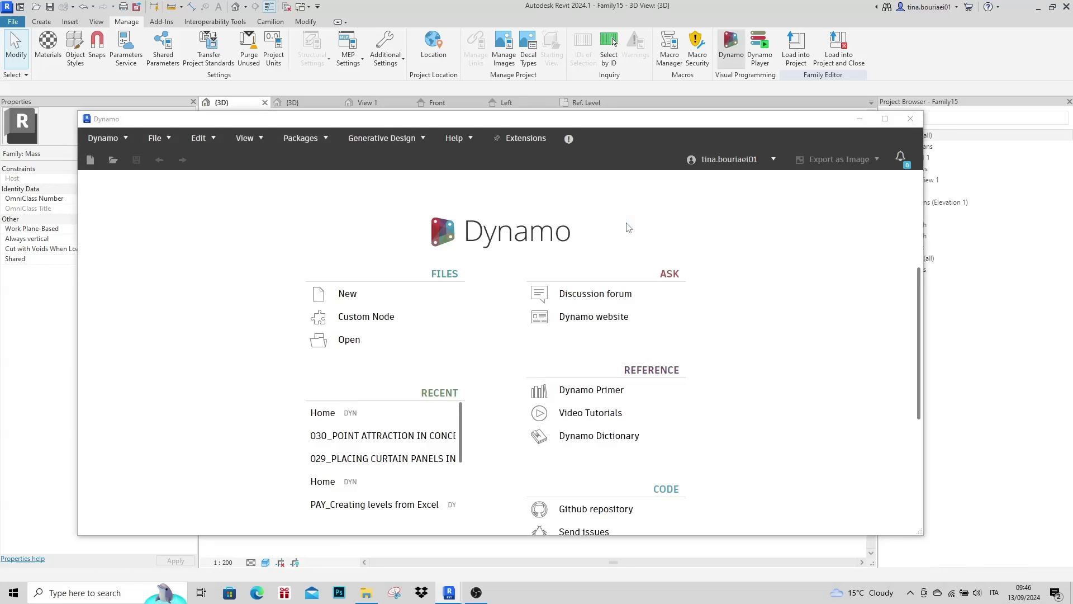
- Create a new Dynamo graph and add a Family Types node in the upper area of the canvas
{"action": "left_click", "coordinate": [358, 298]}
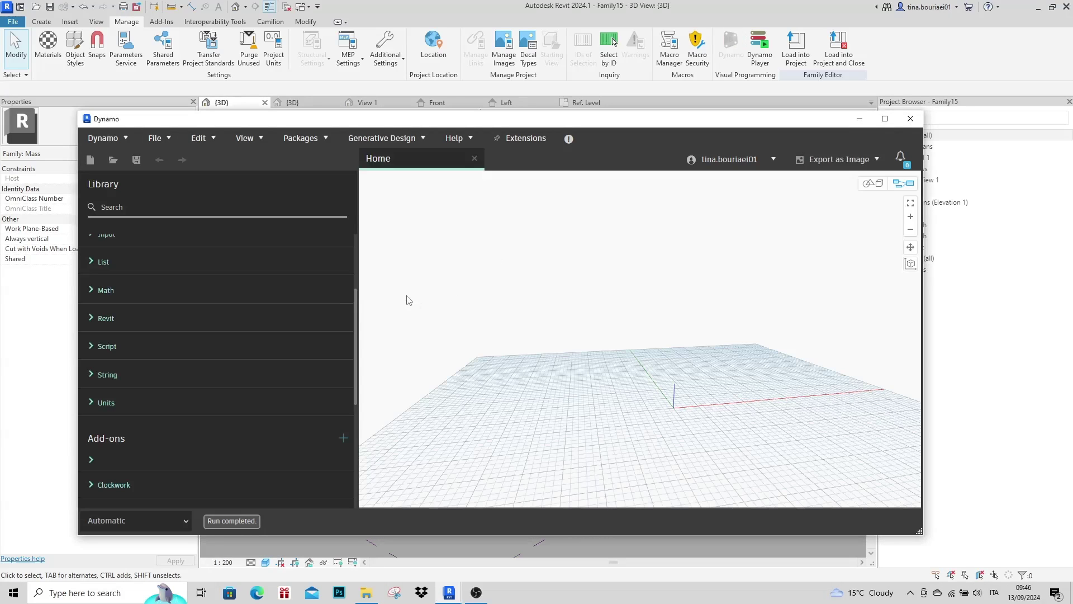
{"action": "right_click", "coordinate": [423, 287]}
{"action": "type", "text": "family"}
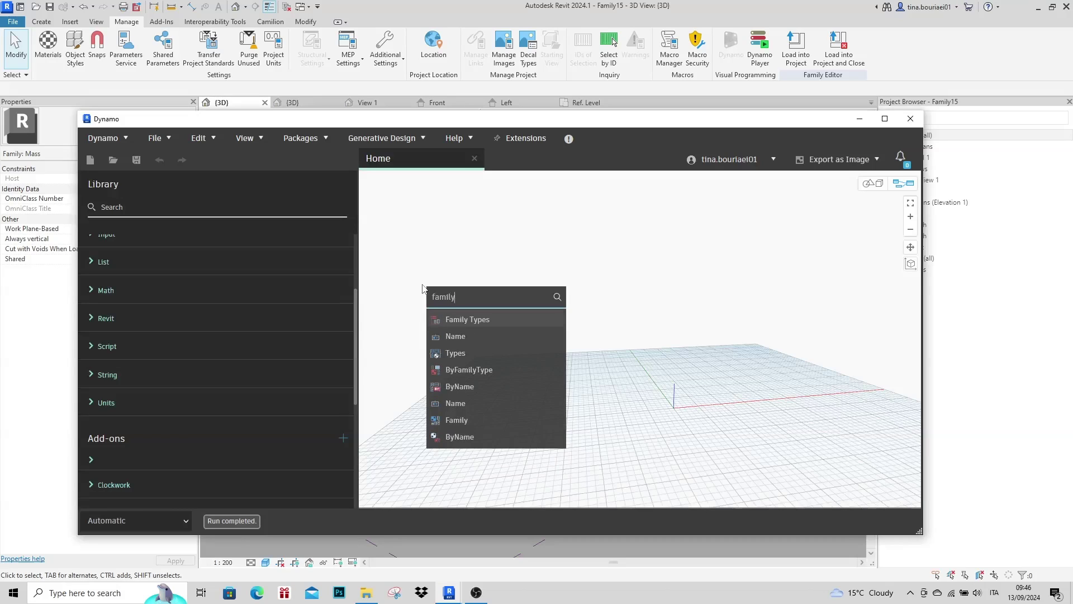
{"action": "left_click", "coordinate": [472, 318]}
{"action": "left_click_drag", "start_coordinate": [492, 333], "coordinate": [453, 227]}
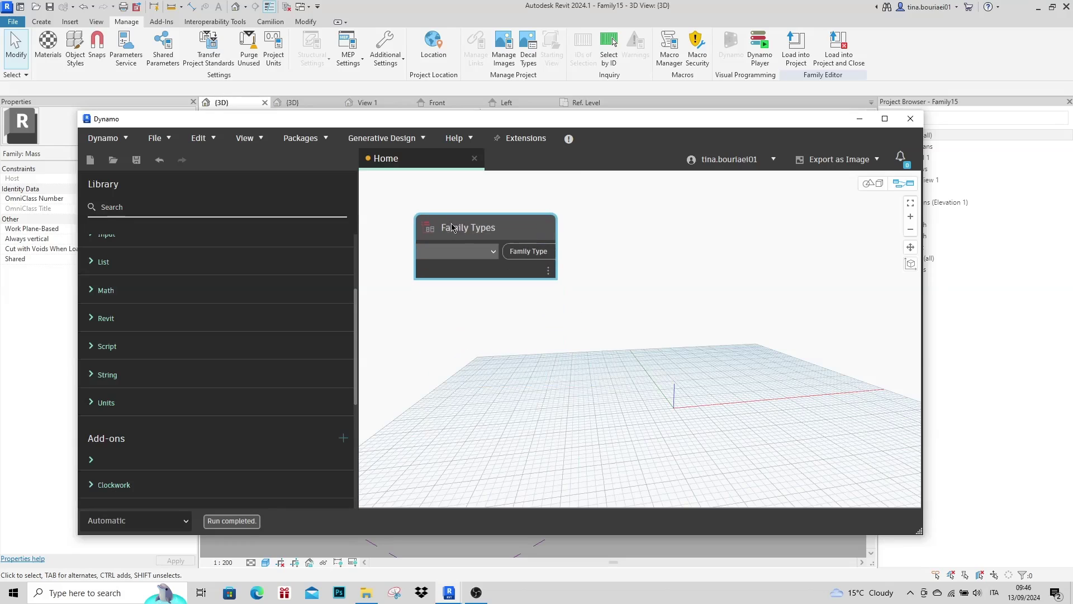
{"action": "left_click", "coordinate": [438, 322]}
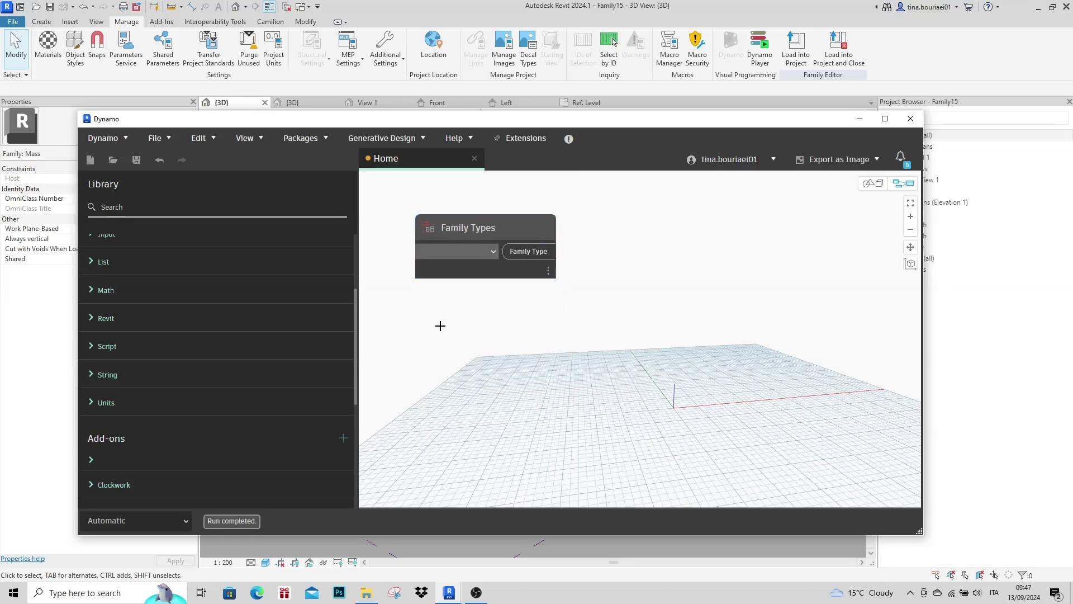
- Set the graph's run mode to Manual and choose Family16:Family16 in the Family Types node
{"action": "left_click", "coordinate": [186, 522]}
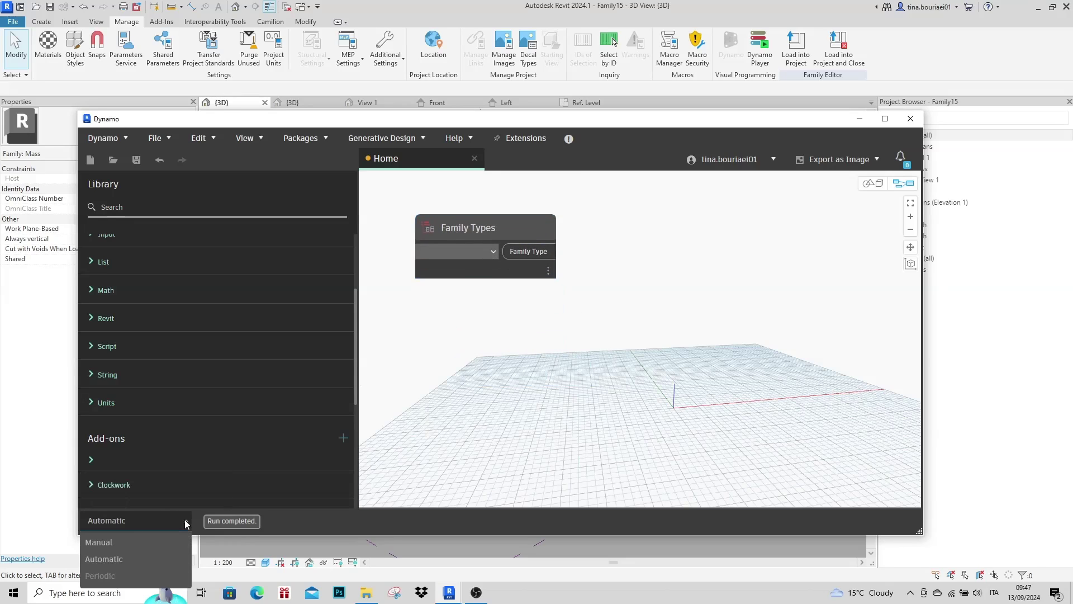
{"action": "left_click", "coordinate": [128, 542]}
{"action": "left_click", "coordinate": [493, 252]}
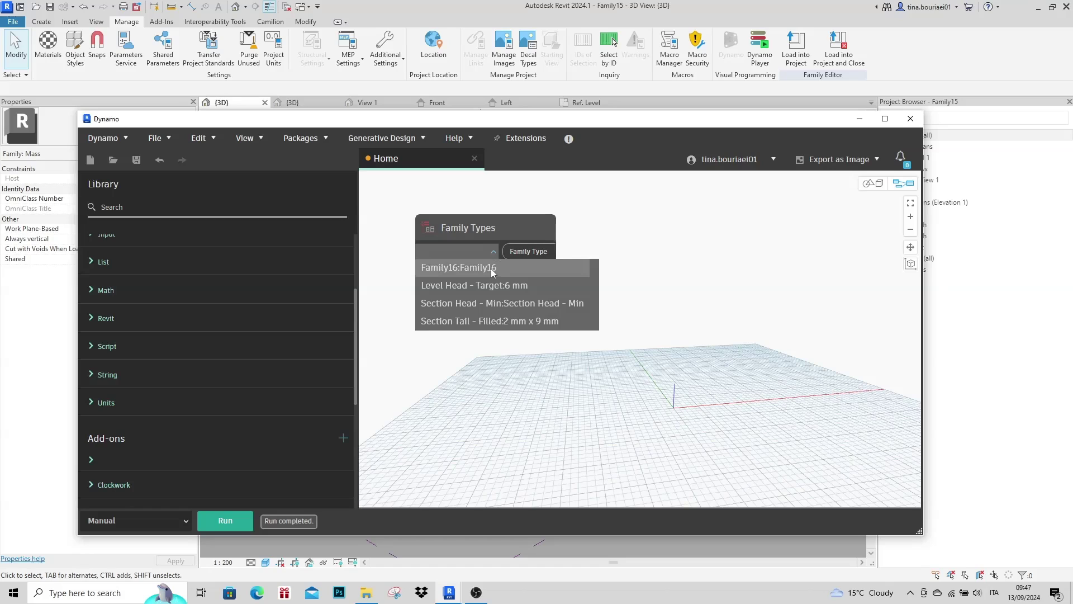
{"action": "left_click", "coordinate": [493, 272]}
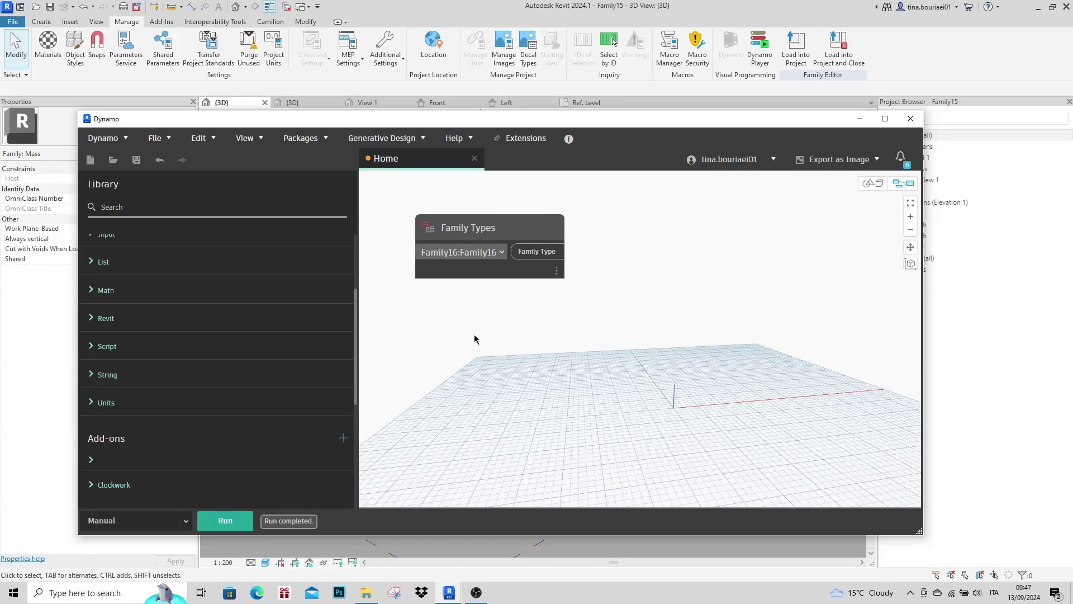
- Add an All Elements of Family Type node beside Family Types and connect the Family Type output to its input
{"action": "right_click", "coordinate": [512, 327]}
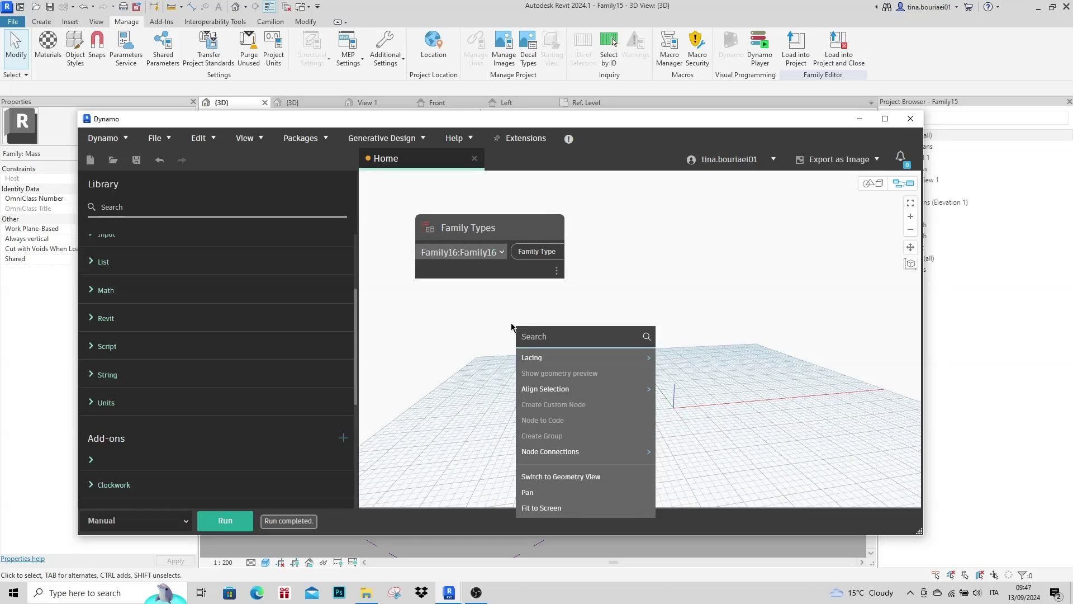
{"action": "type", "text": "all element"}
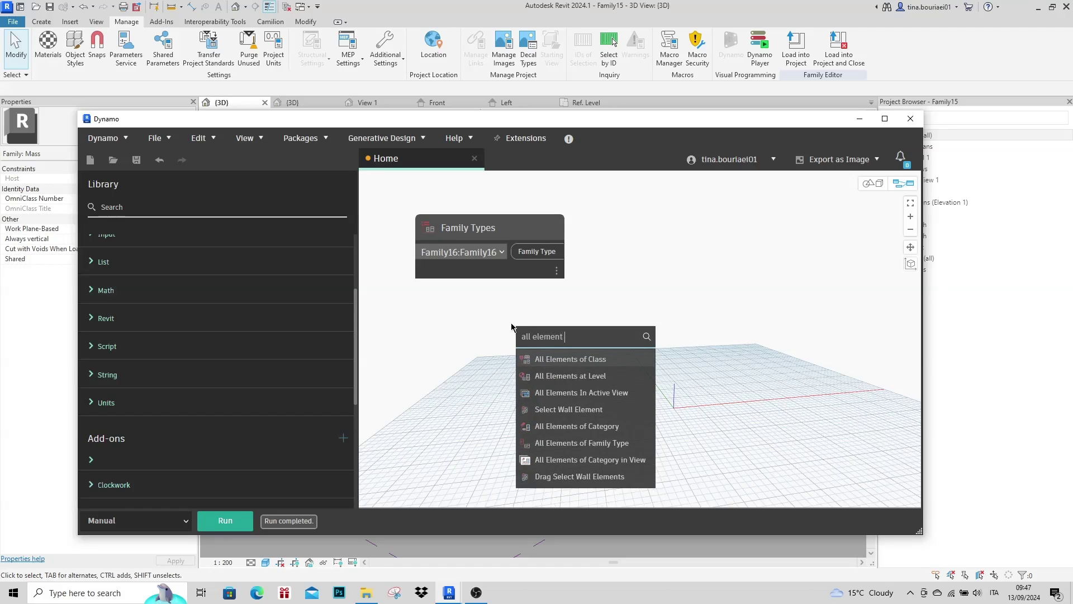
{"action": "type", "text": " of fa"}
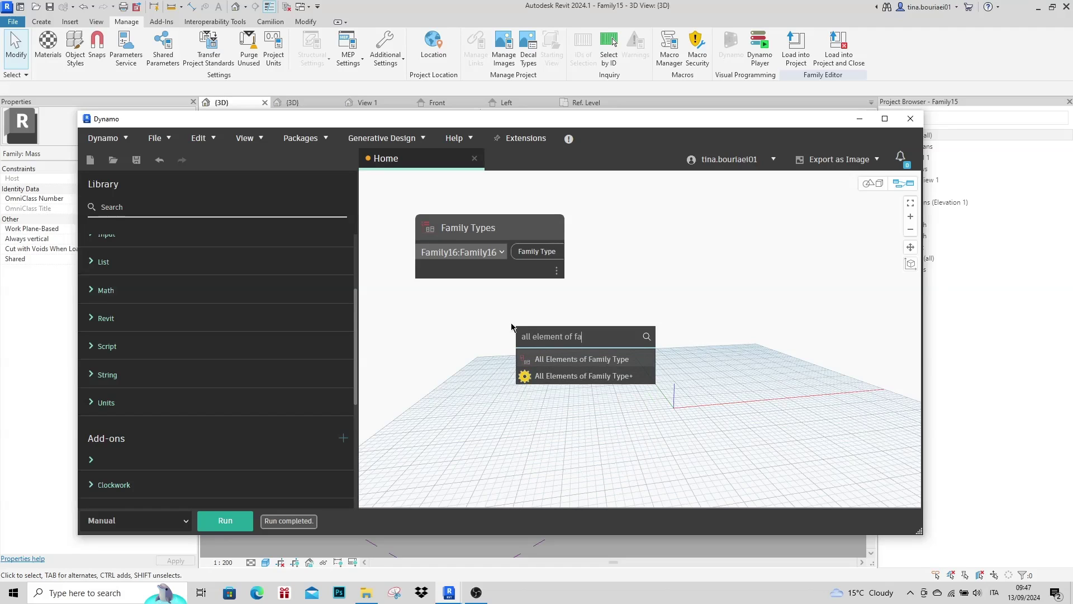
{"action": "left_click", "coordinate": [546, 361]}
{"action": "left_click_drag", "start_coordinate": [567, 382], "coordinate": [642, 232]}
{"action": "left_click_drag", "start_coordinate": [566, 252], "coordinate": [641, 253]}
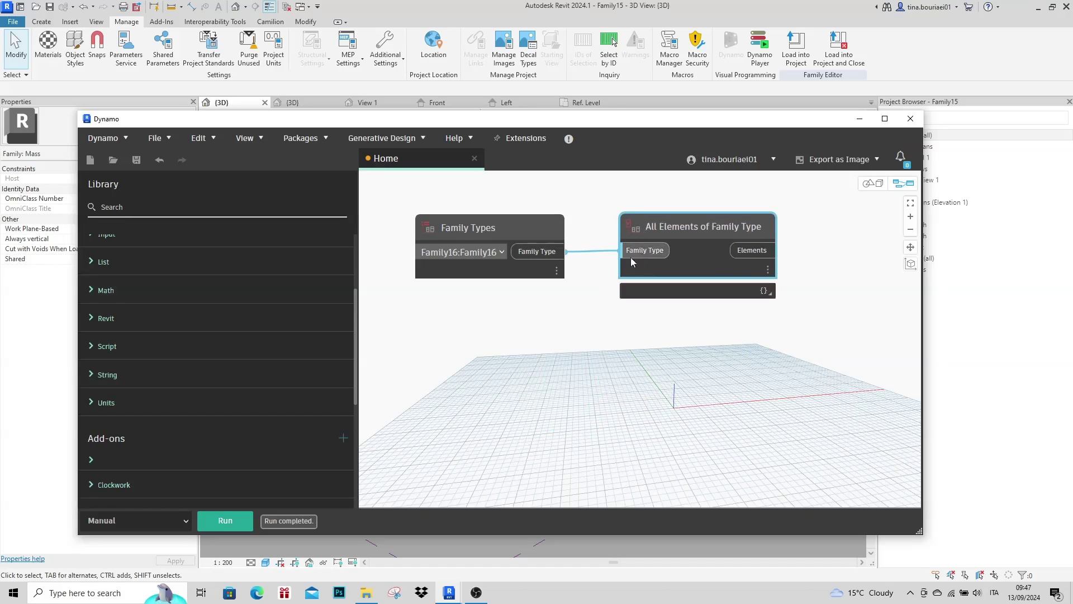
- Run the graph, examine the element list of All Elements of Family Type, and align that node with Family Types
{"action": "left_click", "coordinate": [231, 521]}
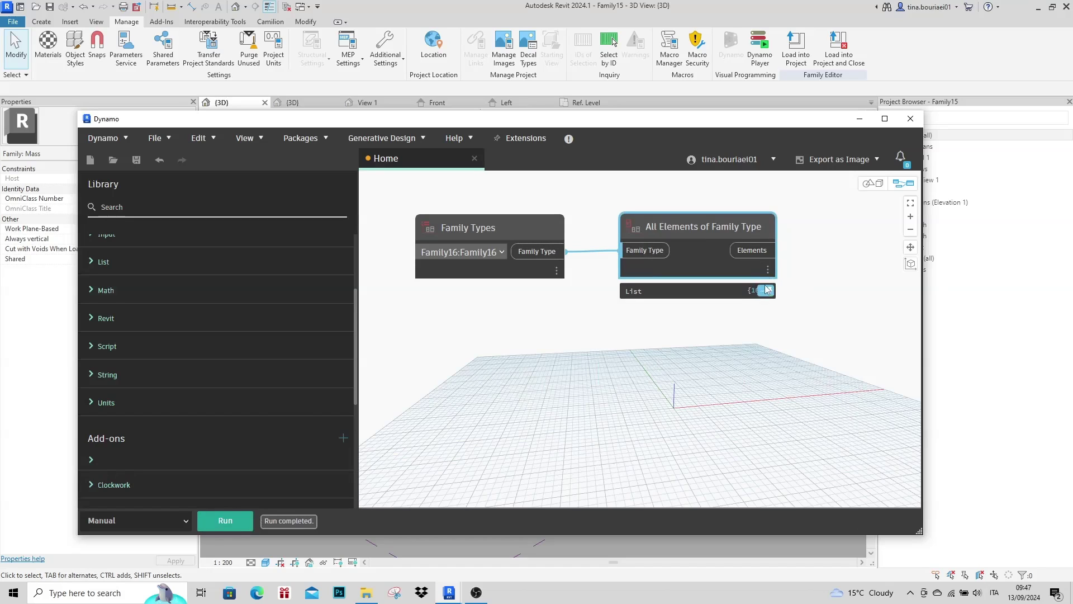
{"action": "mouse_move", "coordinate": [766, 294]}
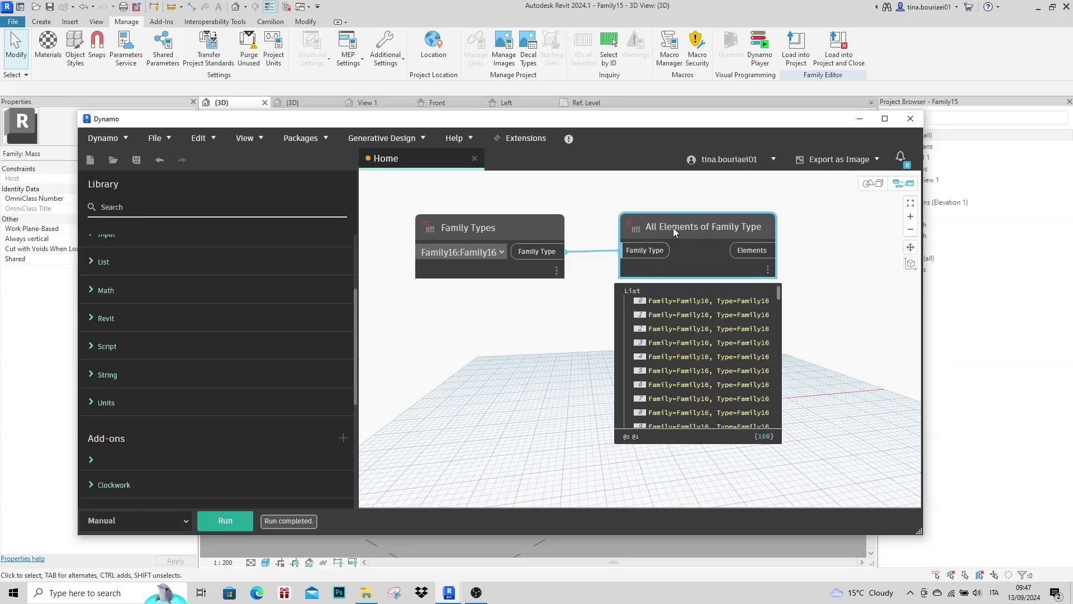
{"action": "left_click_drag", "start_coordinate": [673, 227], "coordinate": [669, 228]}
{"action": "left_click", "coordinate": [559, 305]}
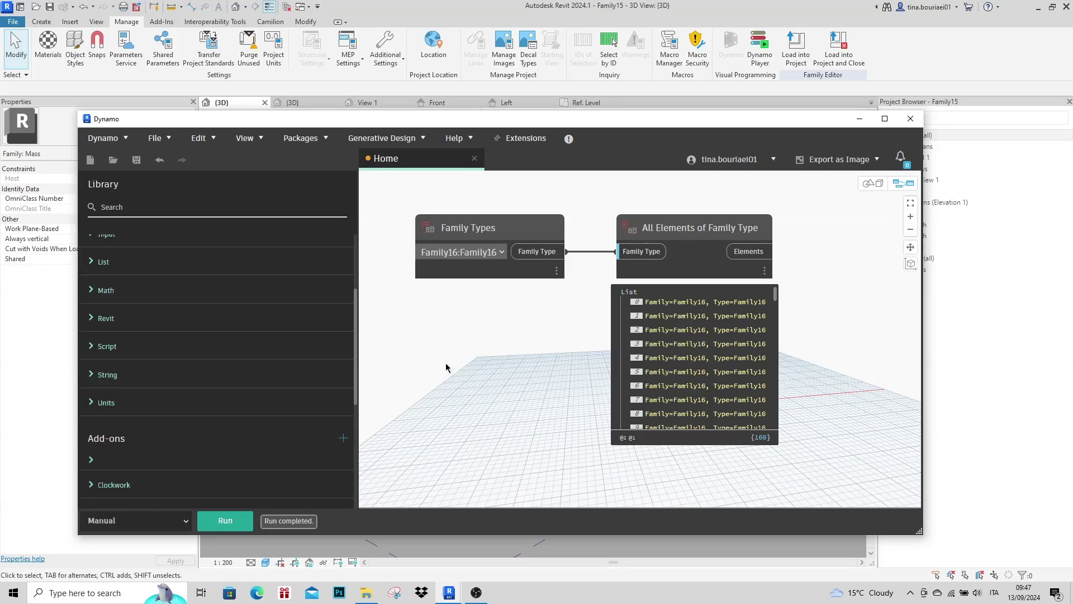
- Search the node library for "element.getlo" and place an Element.GetLocation node beyond All Elements of Family Type
{"action": "left_click", "coordinate": [244, 211]}
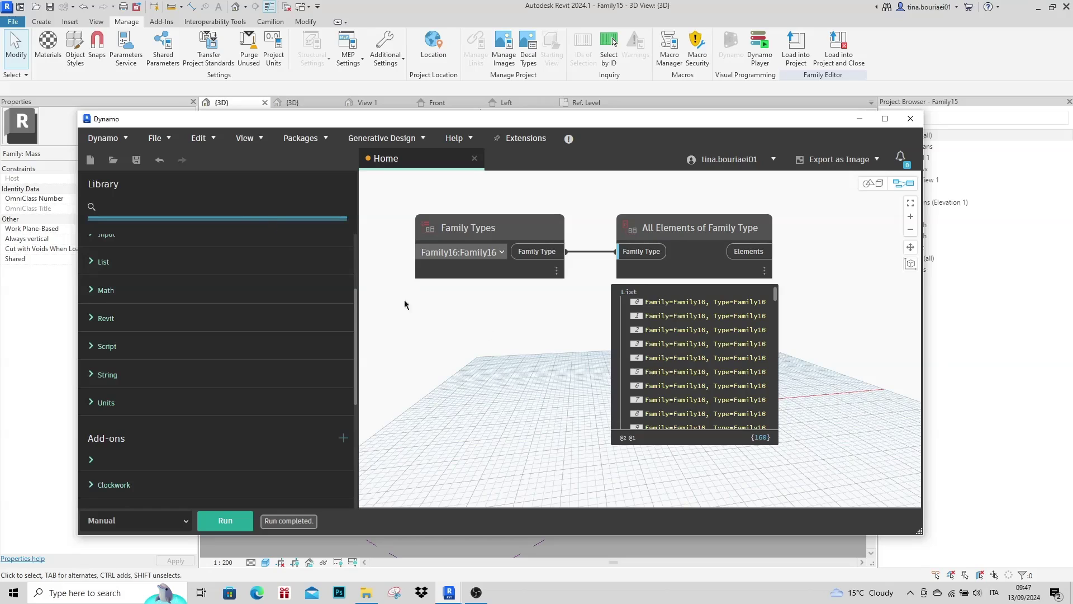
{"action": "left_click", "coordinate": [186, 211]}
{"action": "type", "text": "e"}
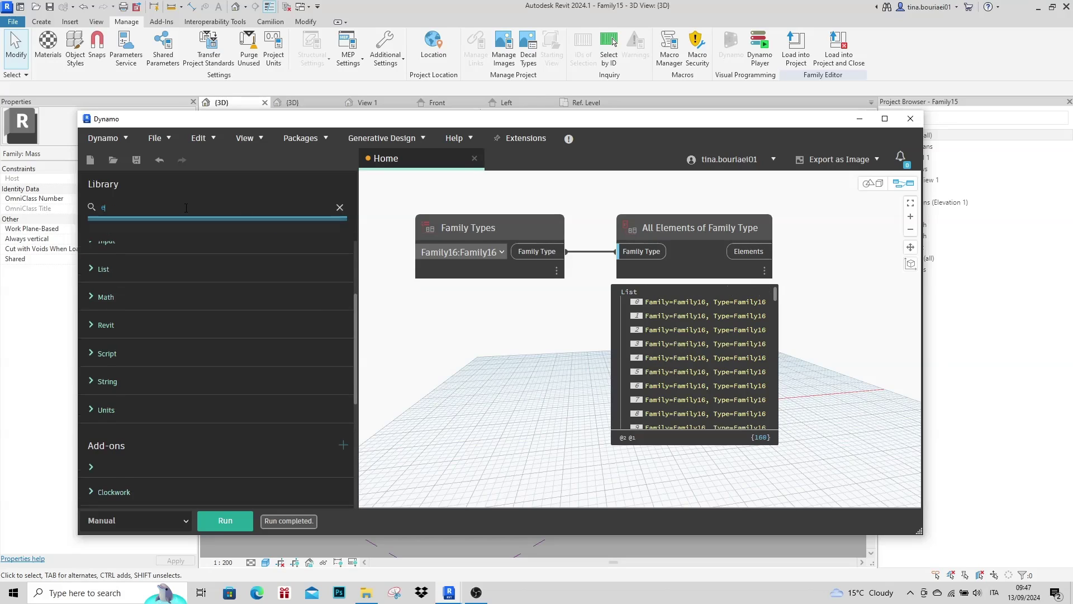
{"action": "type", "text": "leme"}
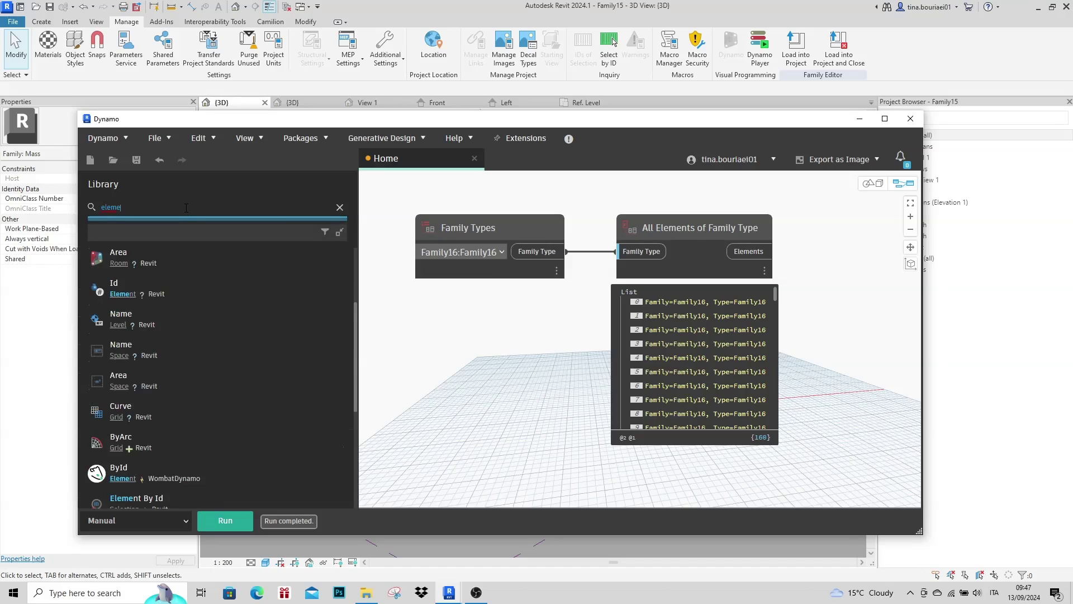
{"action": "type", "text": "nt.ge"}
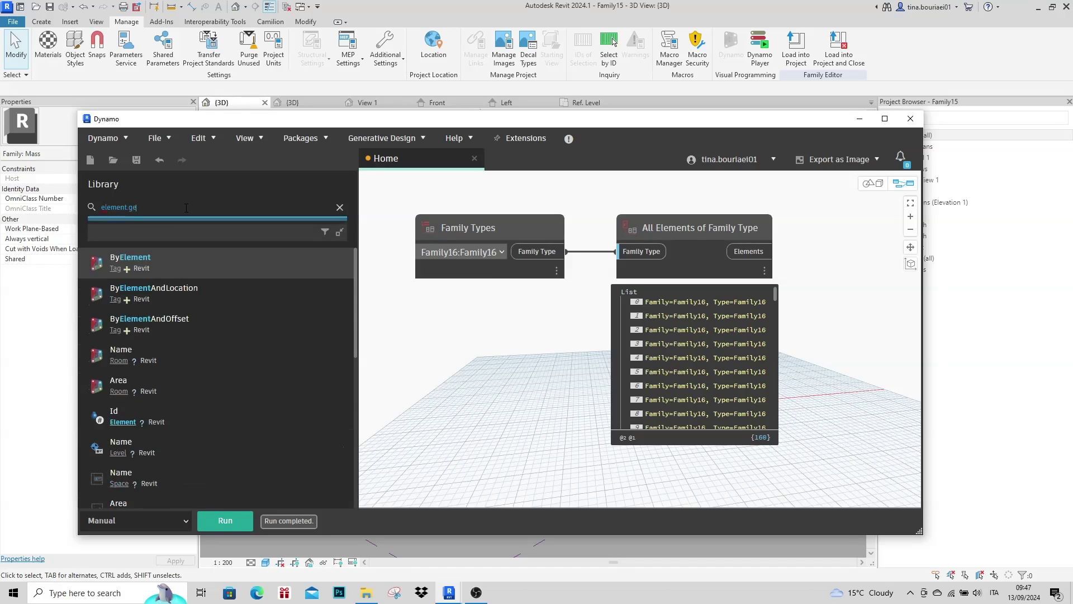
{"action": "type", "text": "tlo"}
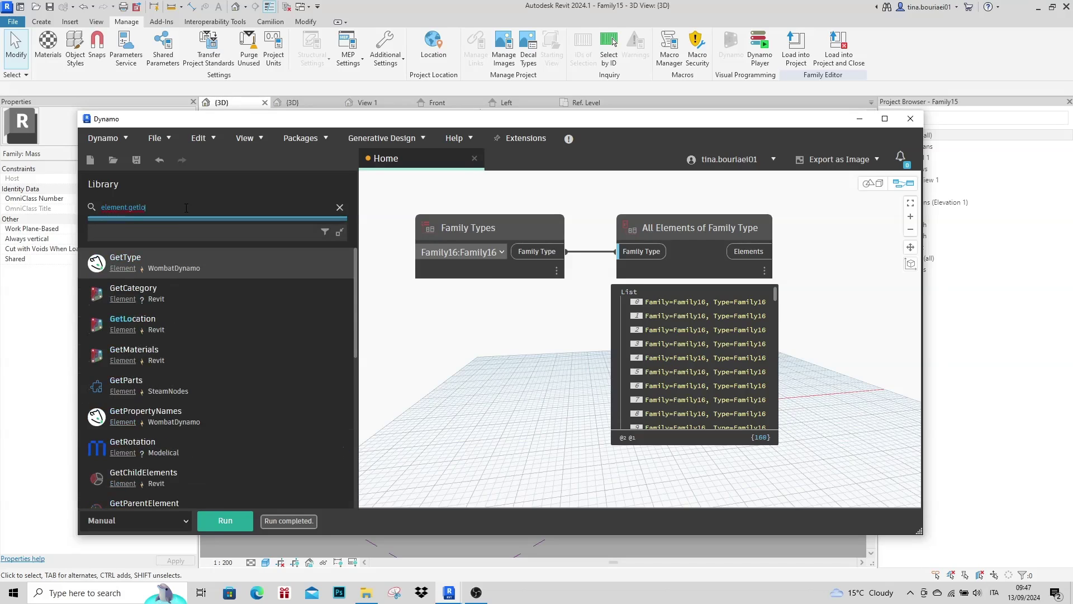
{"action": "left_click", "coordinate": [177, 321]}
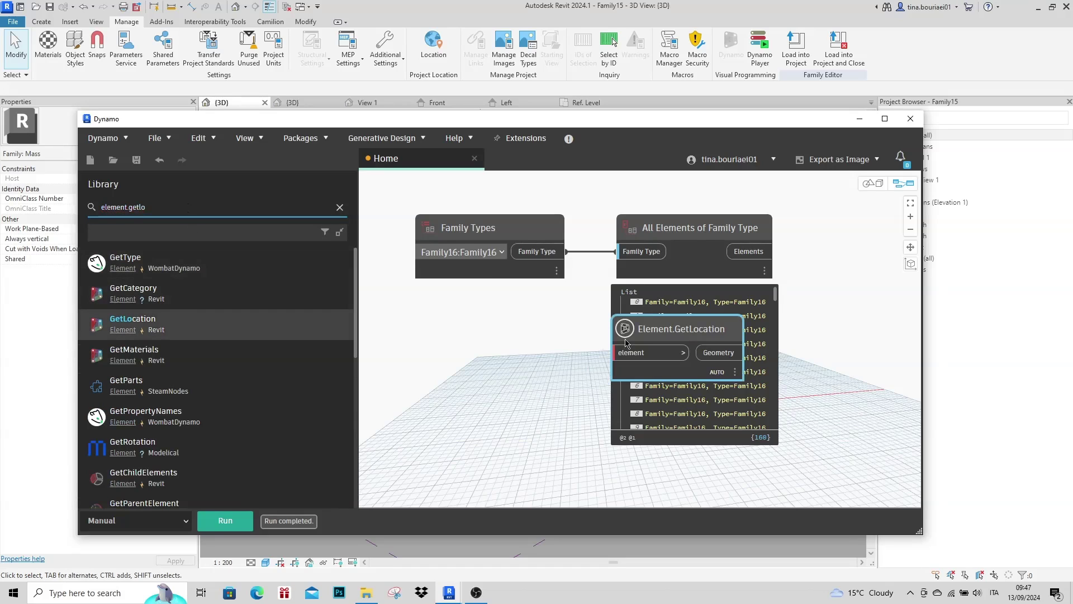
{"action": "left_click_drag", "start_coordinate": [652, 343], "coordinate": [879, 328]}
- Connect the Elements output of All Elements of Family Type to the element input of Element.GetLocation
{"action": "scroll", "coordinate": [434, 341], "scroll_direction": "down", "scroll_amount": 3}
{"action": "scroll", "coordinate": [651, 339], "scroll_direction": "up", "scroll_amount": 3}
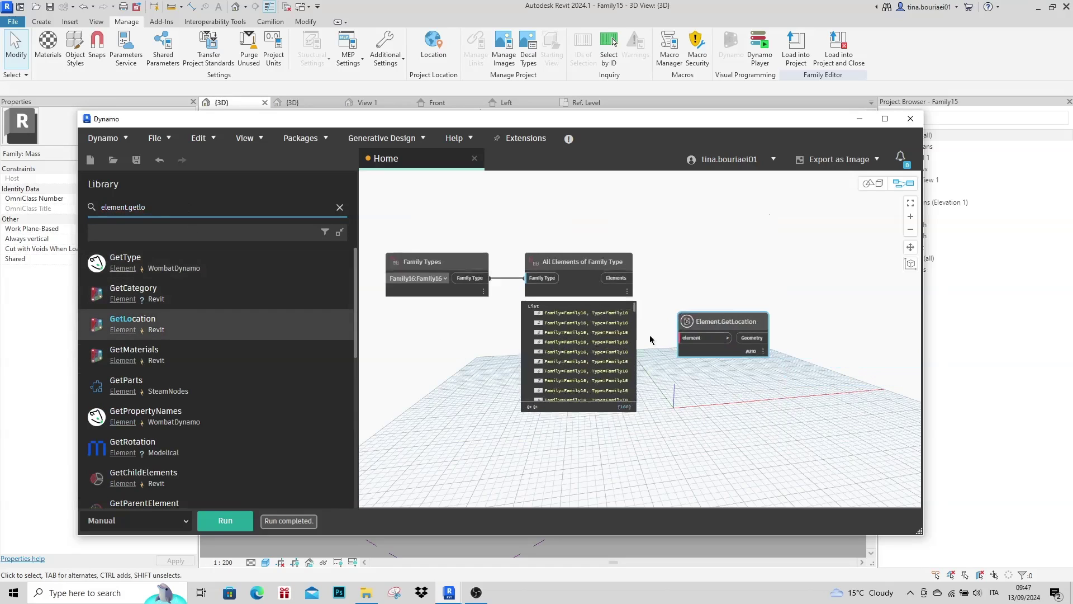
{"action": "left_click_drag", "start_coordinate": [619, 264], "coordinate": [739, 331]}
{"action": "left_click", "coordinate": [703, 283]}
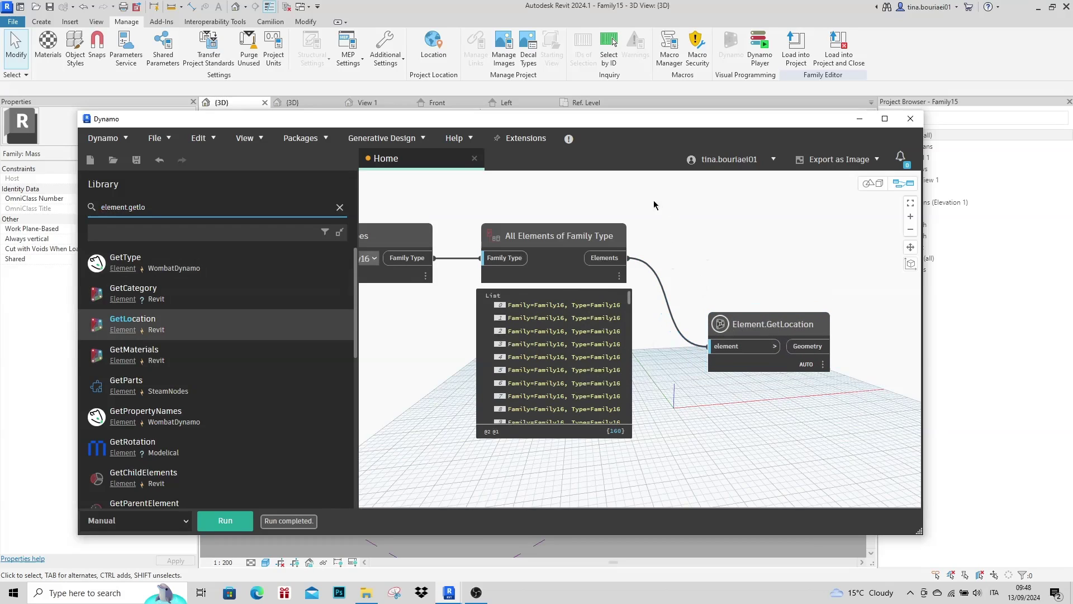
{"action": "scroll", "coordinate": [686, 214], "scroll_direction": "down", "scroll_amount": 2}
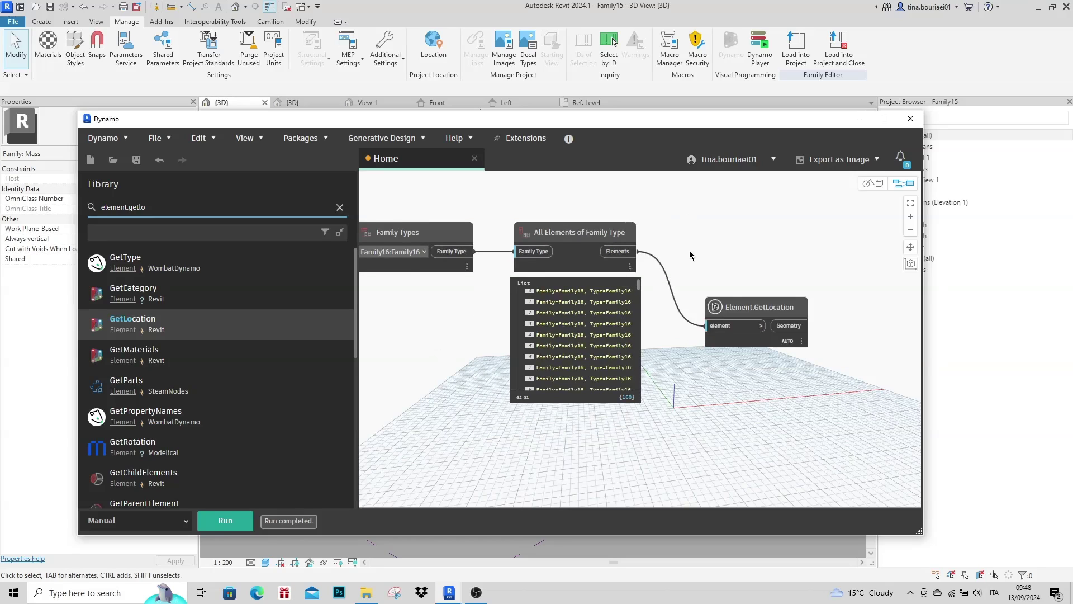
{"action": "scroll", "coordinate": [691, 253], "scroll_direction": "down", "scroll_amount": 1}
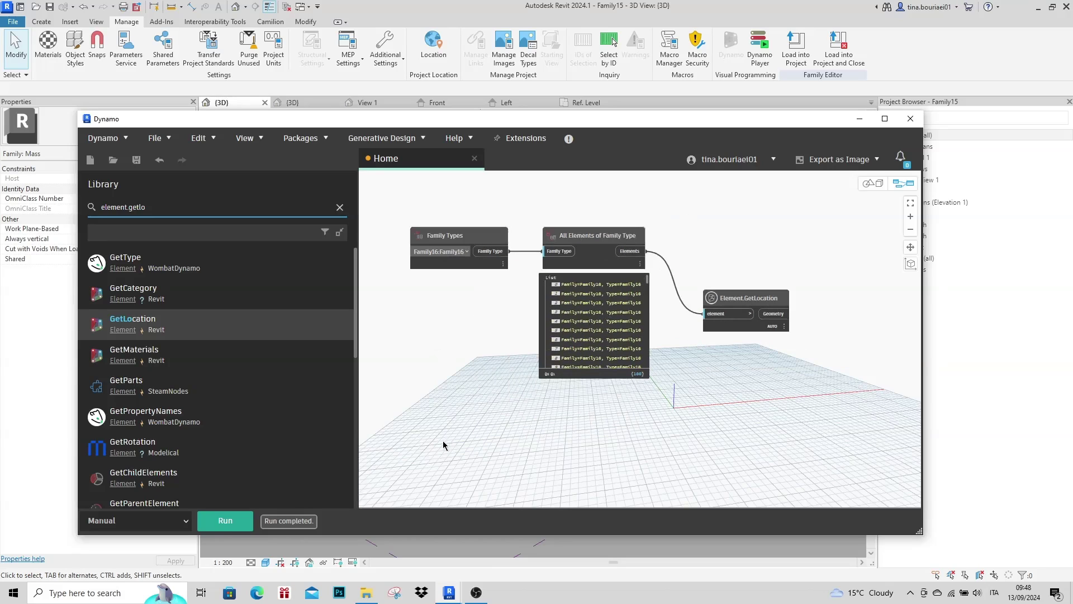
- Search the node library for "select model" and place a Select Model Element node below the Family Types node
{"action": "left_click", "coordinate": [340, 207]}
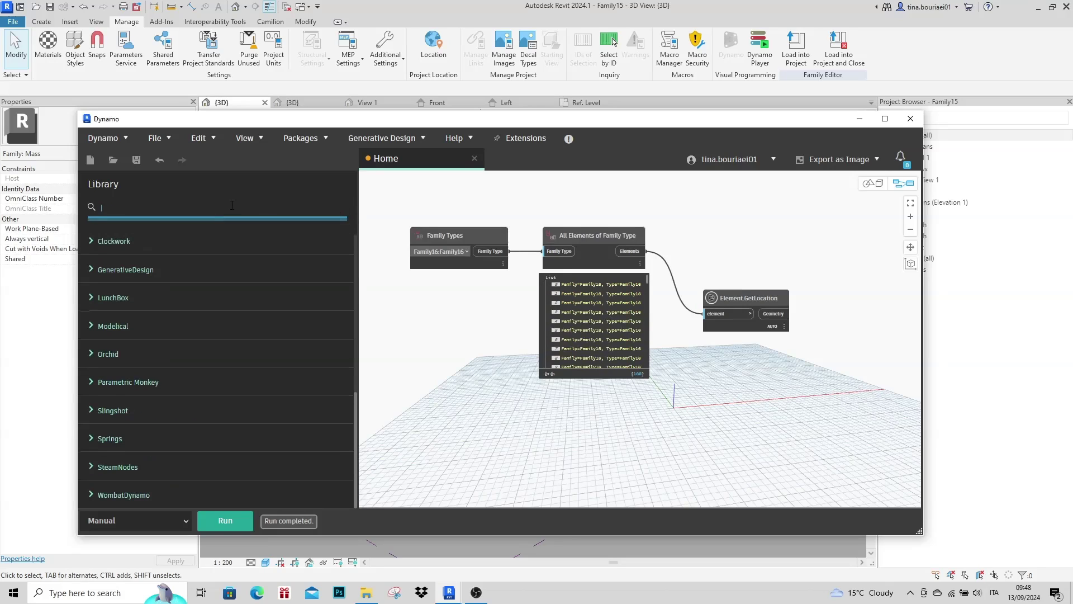
{"action": "type", "text": "ele"}
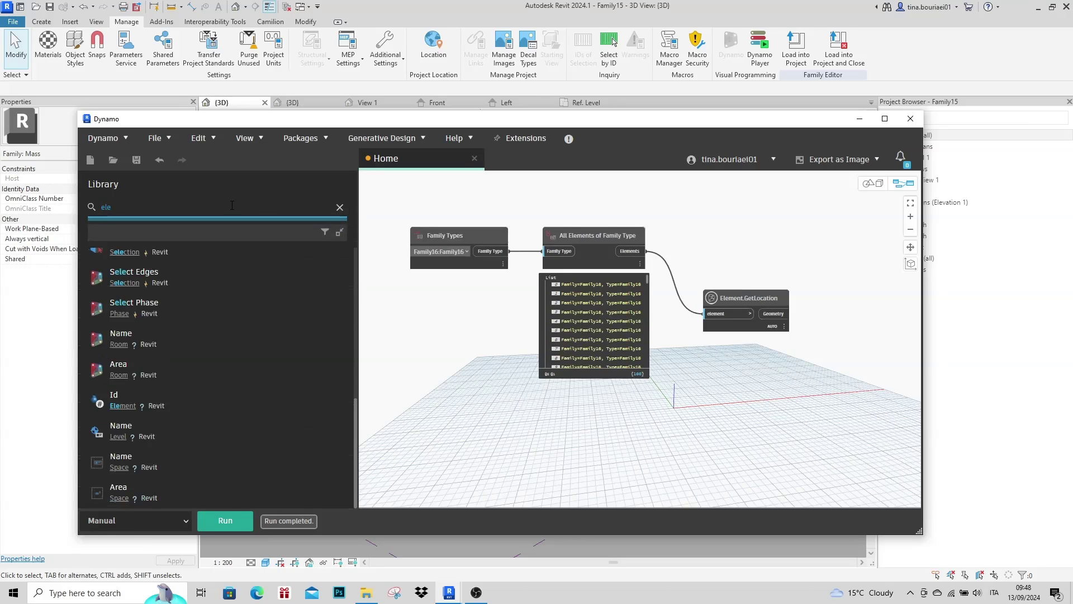
{"action": "key", "text": "BackSpace"}
{"action": "type", "text": "sele"}
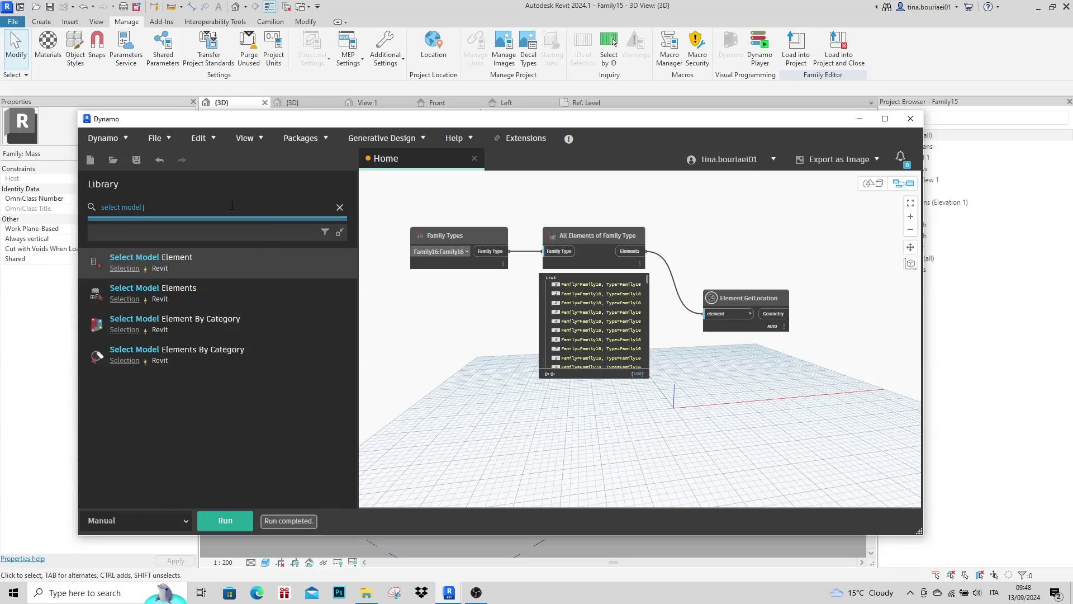
{"action": "left_click", "coordinate": [193, 258]}
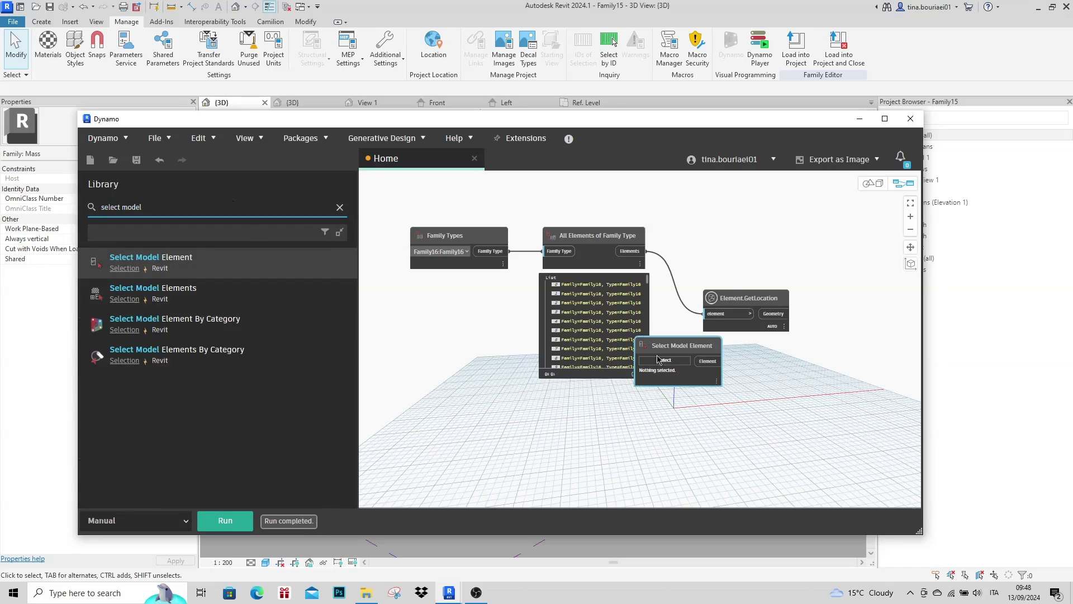
{"action": "left_click_drag", "start_coordinate": [680, 349], "coordinate": [472, 422]}
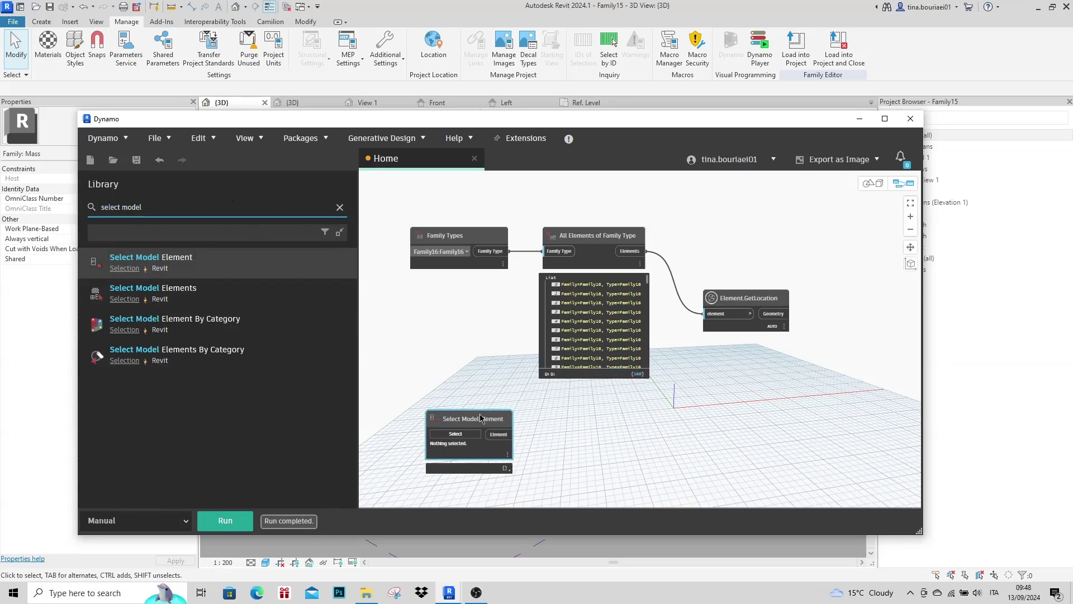
- Assign the reference point at mid-height of the panelled surface's edge to the Select Model Element node and return to Dynamo
{"action": "left_click", "coordinate": [456, 434]}
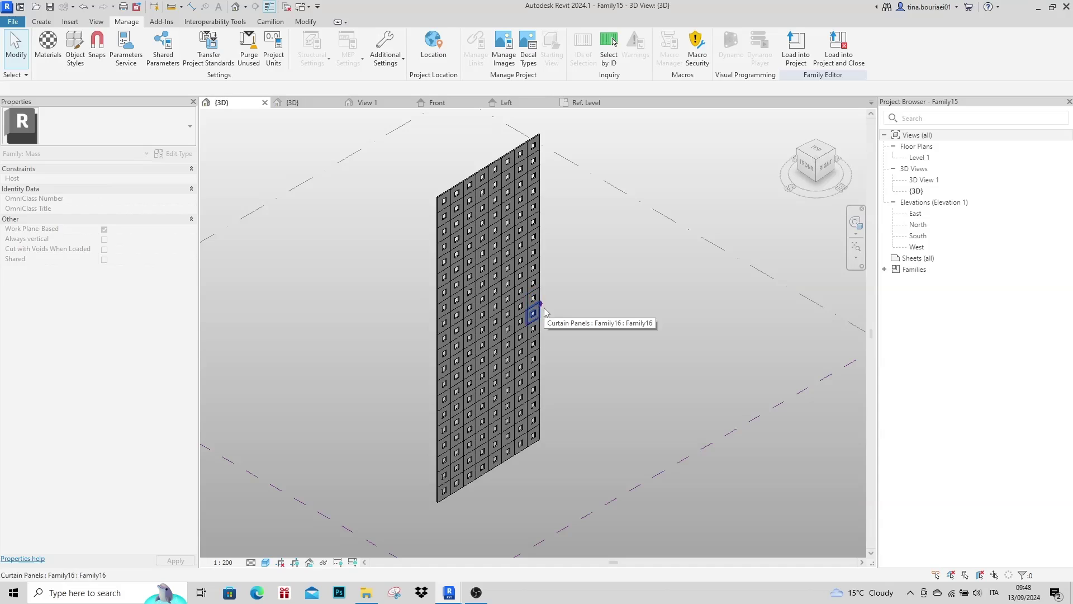
{"action": "left_click", "coordinate": [545, 312]}
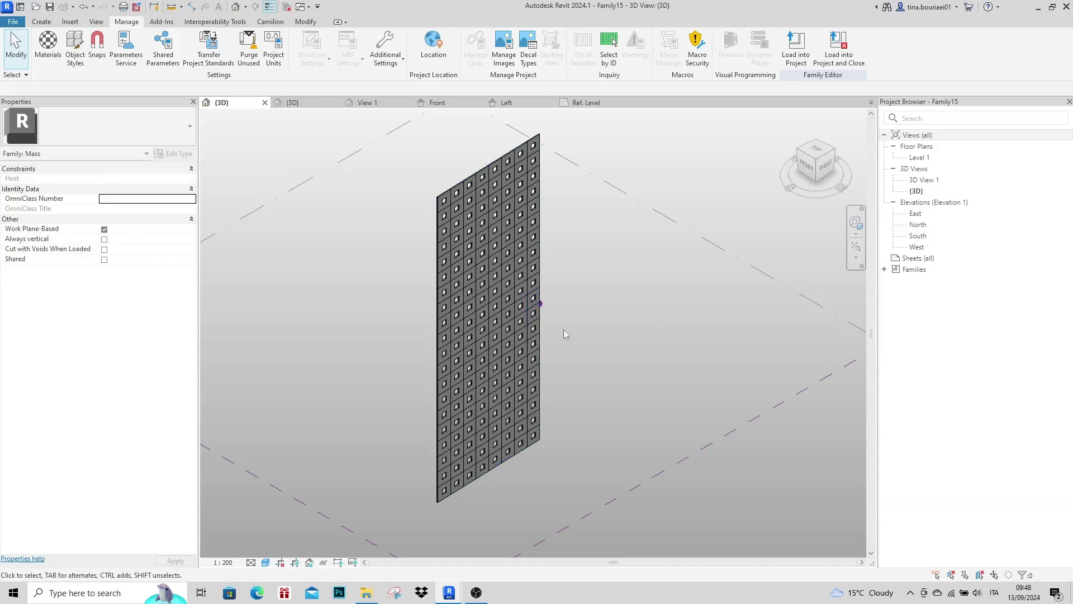
{"action": "mouse_move", "coordinate": [454, 595]}
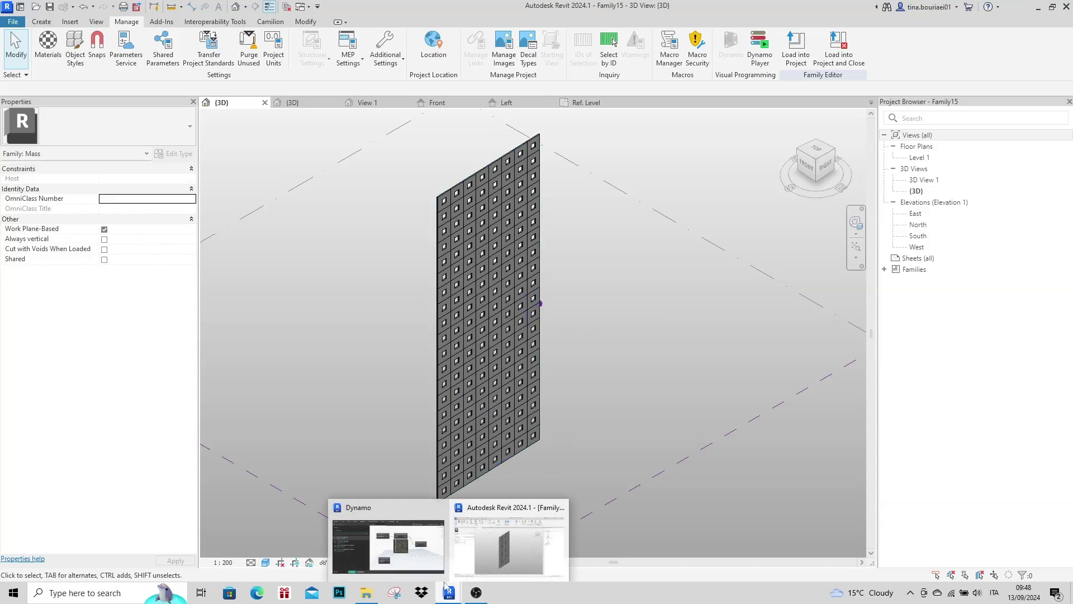
{"action": "left_click", "coordinate": [431, 566]}
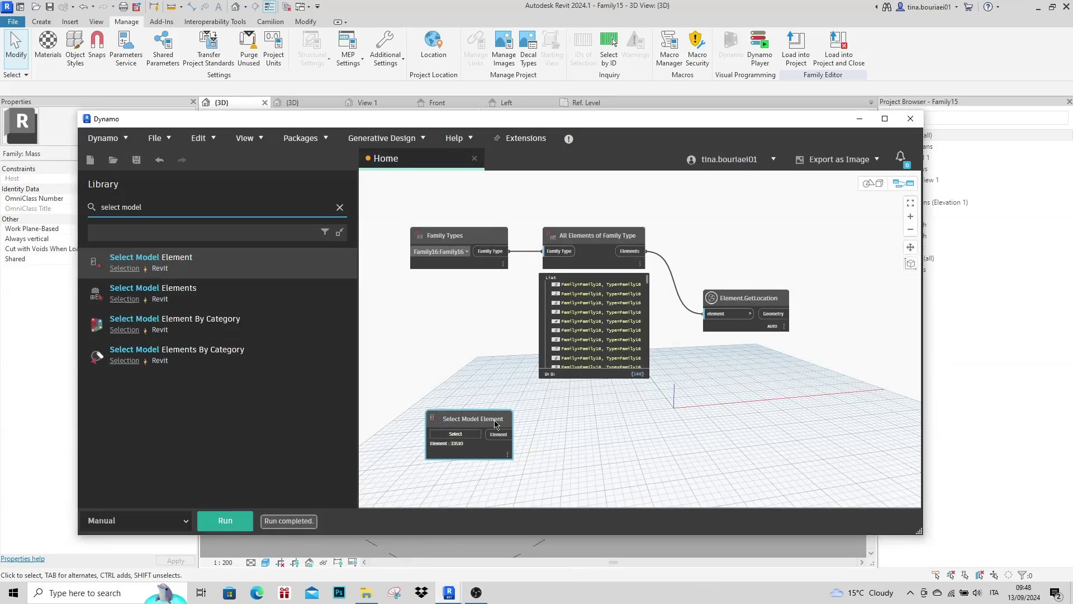
{"action": "left_click_drag", "start_coordinate": [495, 424], "coordinate": [492, 424]}
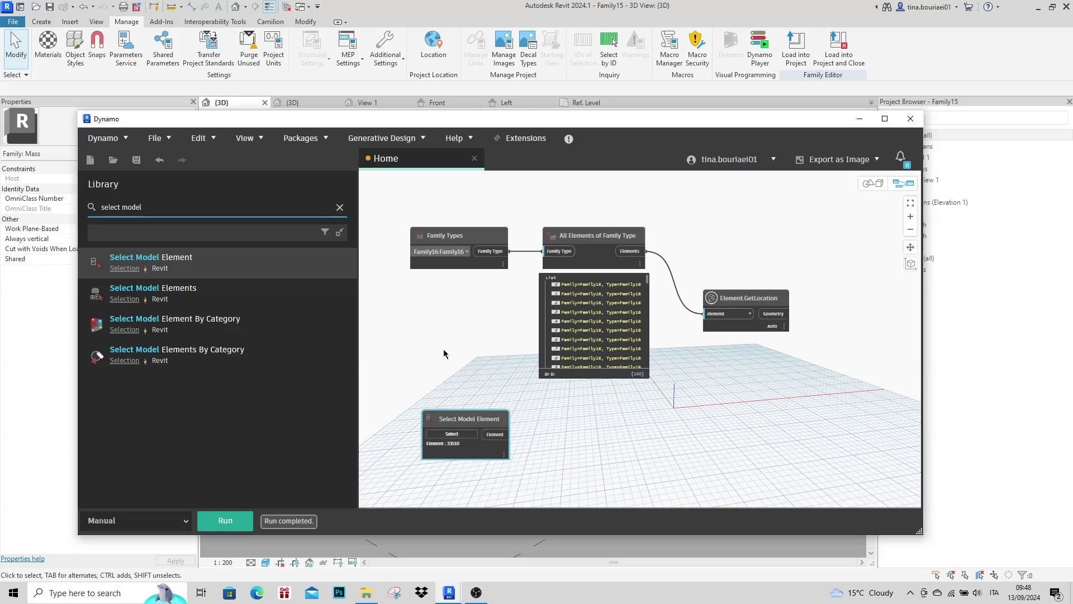
- Search the node library for "element.geo" and place an Element.Geometry node beside Select Model Element
{"action": "left_click_drag", "start_coordinate": [156, 209], "coordinate": [73, 211]}
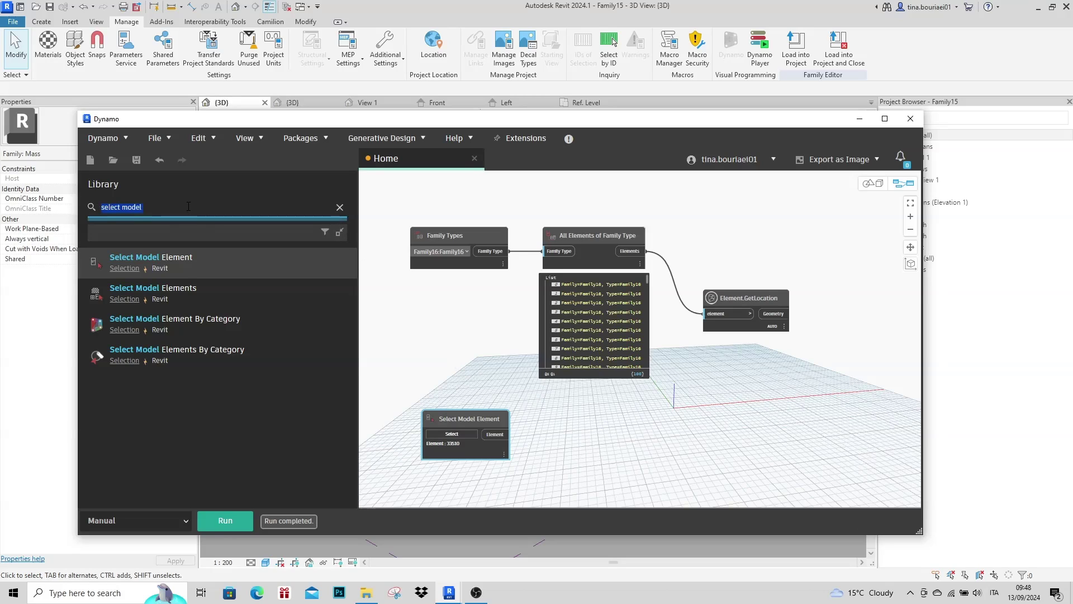
{"action": "type", "text": "eleemnt"}
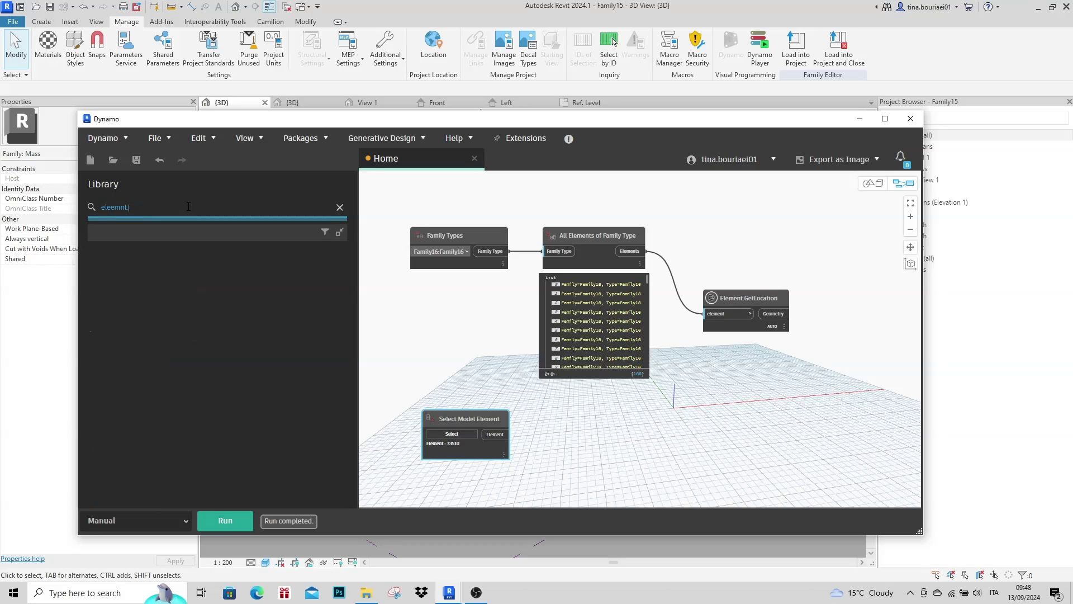
{"action": "type", "text": "me"}
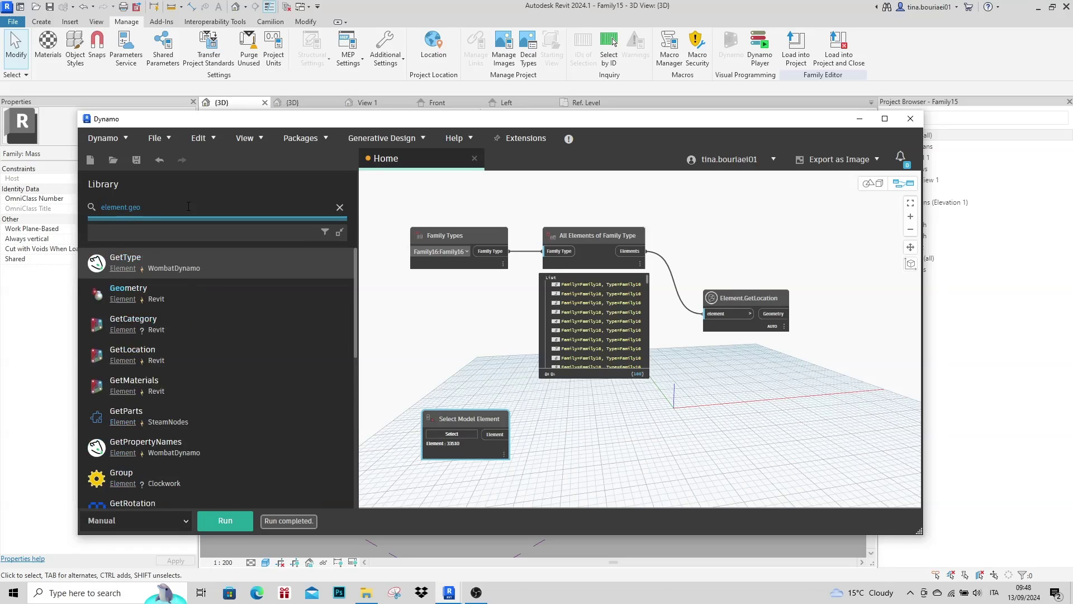
{"action": "left_click", "coordinate": [128, 291]}
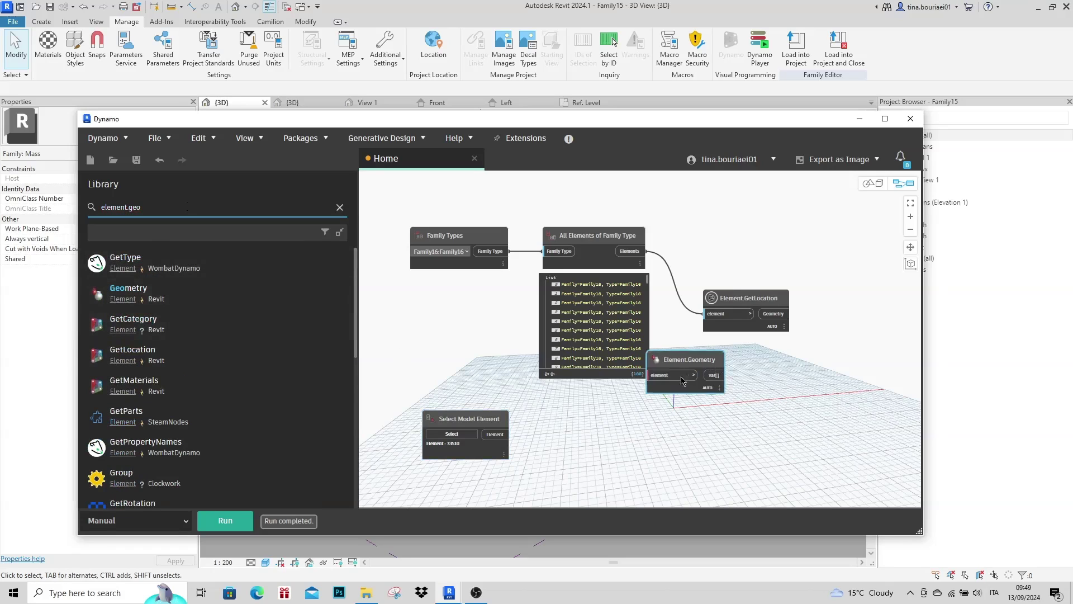
{"action": "left_click_drag", "start_coordinate": [697, 364], "coordinate": [596, 425]}
- Connect the Element output of Select Model Element to the element input of Element.Geometry, run the graph and keep its output preview open
{"action": "left_click_drag", "start_coordinate": [495, 434], "coordinate": [566, 426]}
{"action": "left_click", "coordinate": [471, 387]}
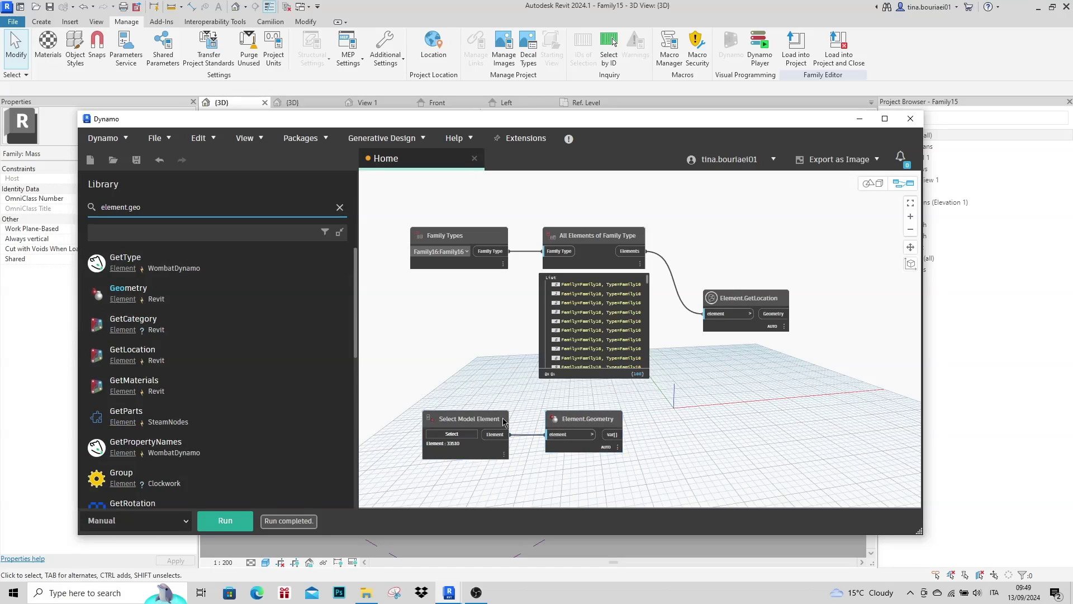
{"action": "left_click", "coordinate": [224, 520]}
{"action": "left_click", "coordinate": [614, 461]}
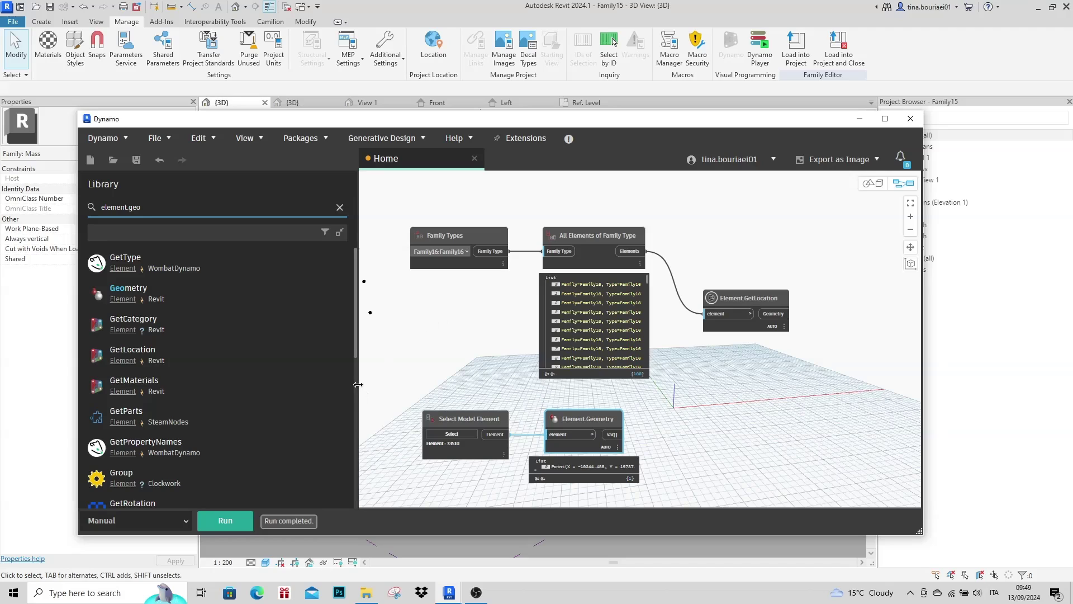
- Narrow the node library and examine the panel location points and the reference point in the 3D background preview
{"action": "left_click_drag", "start_coordinate": [231, 378], "coordinate": [228, 377]}
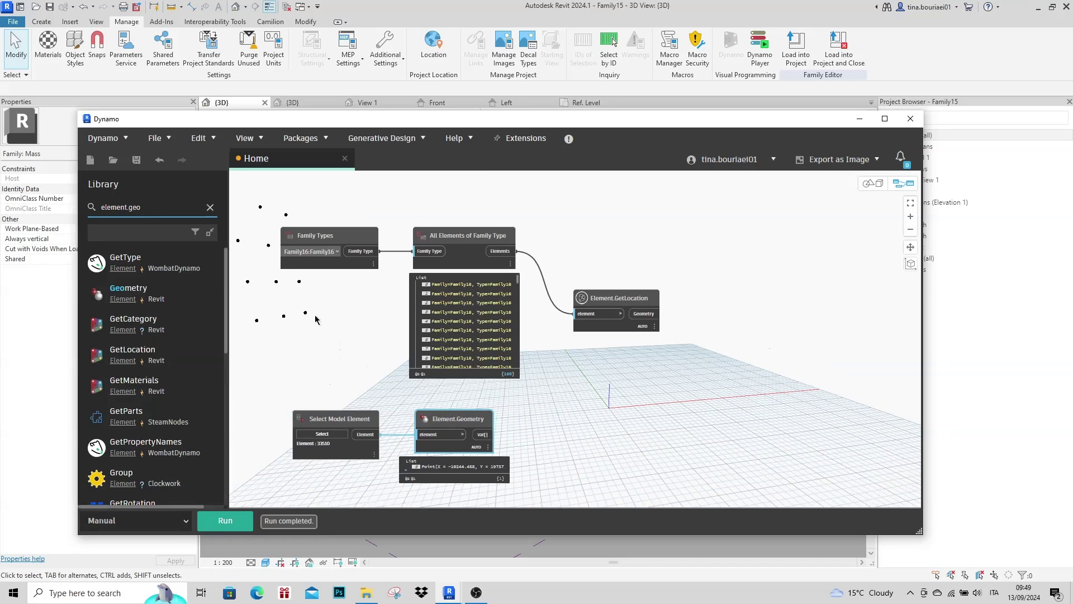
{"action": "key", "text": "ctrl+b"}
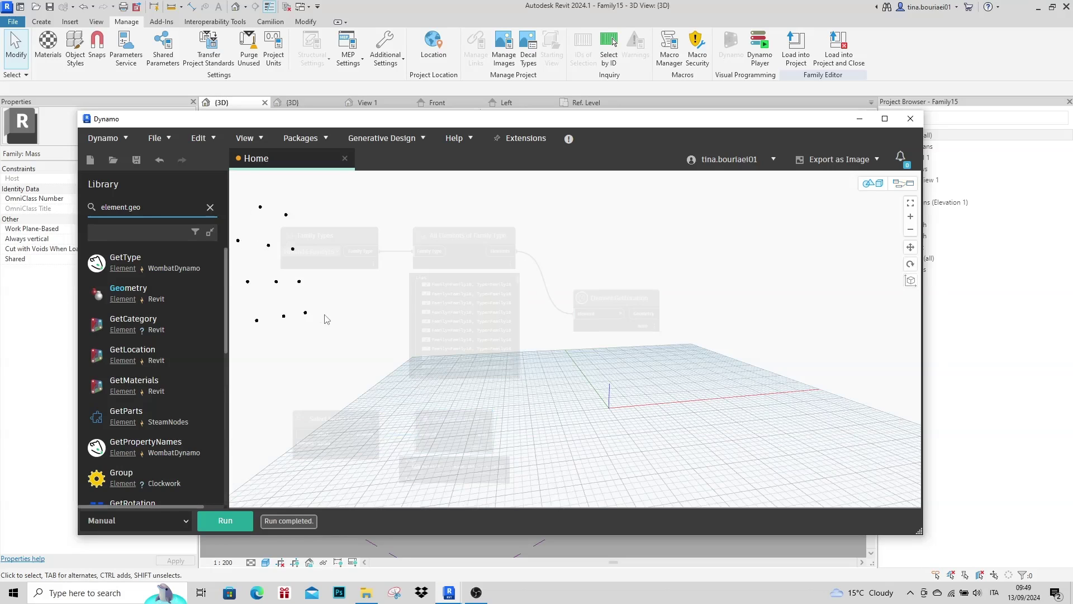
{"action": "middle_click_drag", "start_coordinate": [336, 319], "coordinate": [353, 294]}
{"action": "scroll", "coordinate": [502, 321], "scroll_direction": "down", "scroll_amount": 15}
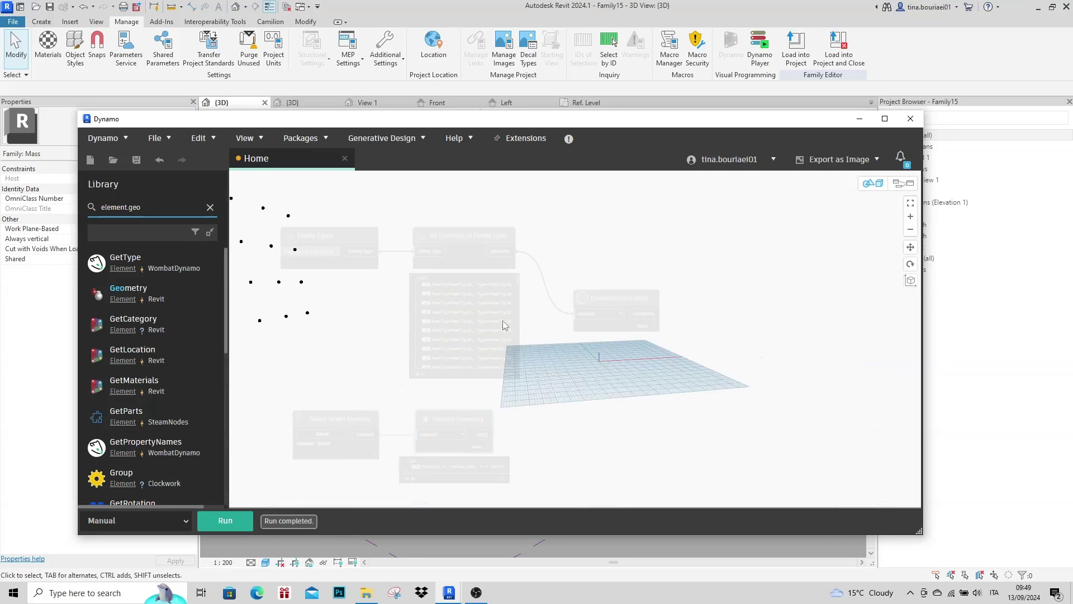
{"action": "right_click_drag", "start_coordinate": [389, 324], "coordinate": [625, 365]}
{"action": "right_click_drag", "start_coordinate": [548, 361], "coordinate": [780, 317]}
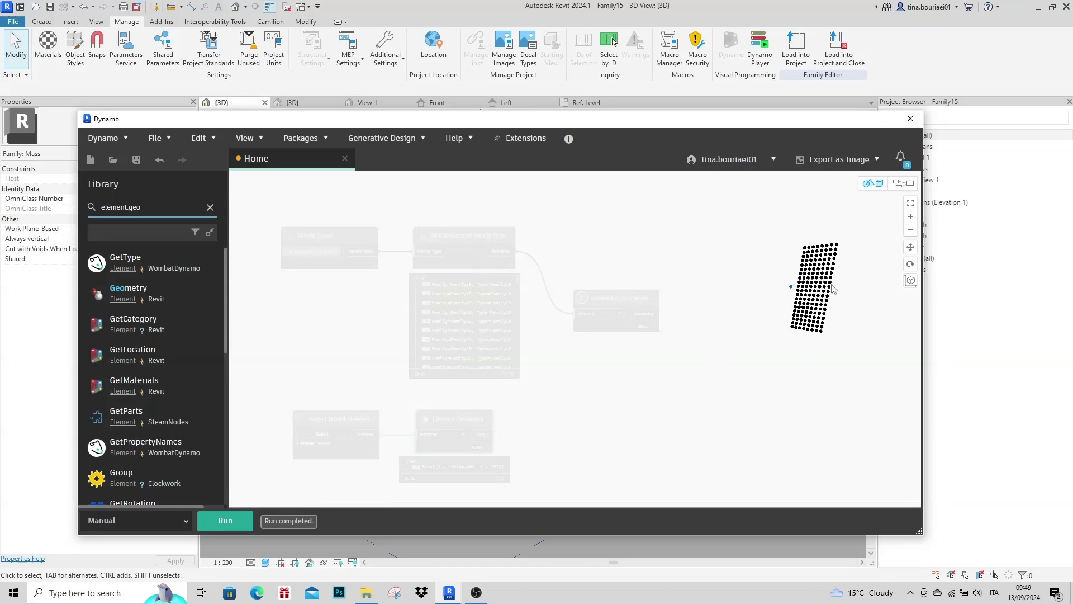
{"action": "scroll", "coordinate": [847, 252], "scroll_direction": "up", "scroll_amount": 1}
{"action": "middle_click_drag", "start_coordinate": [861, 277], "coordinate": [834, 294]}
{"action": "scroll", "coordinate": [845, 275], "scroll_direction": "up", "scroll_amount": 2}
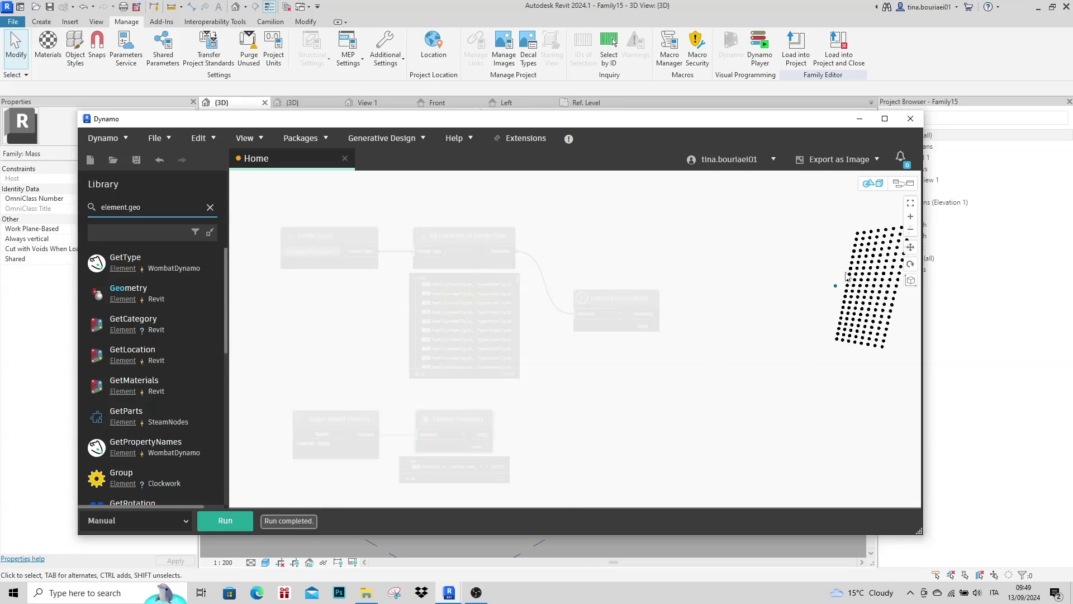
{"action": "middle_click_drag", "start_coordinate": [885, 264], "coordinate": [806, 297]}
{"action": "scroll", "coordinate": [849, 277], "scroll_direction": "up", "scroll_amount": 2}
{"action": "middle_click_drag", "start_coordinate": [888, 279], "coordinate": [745, 328]}
{"action": "scroll", "coordinate": [851, 277], "scroll_direction": "up", "scroll_amount": 2}
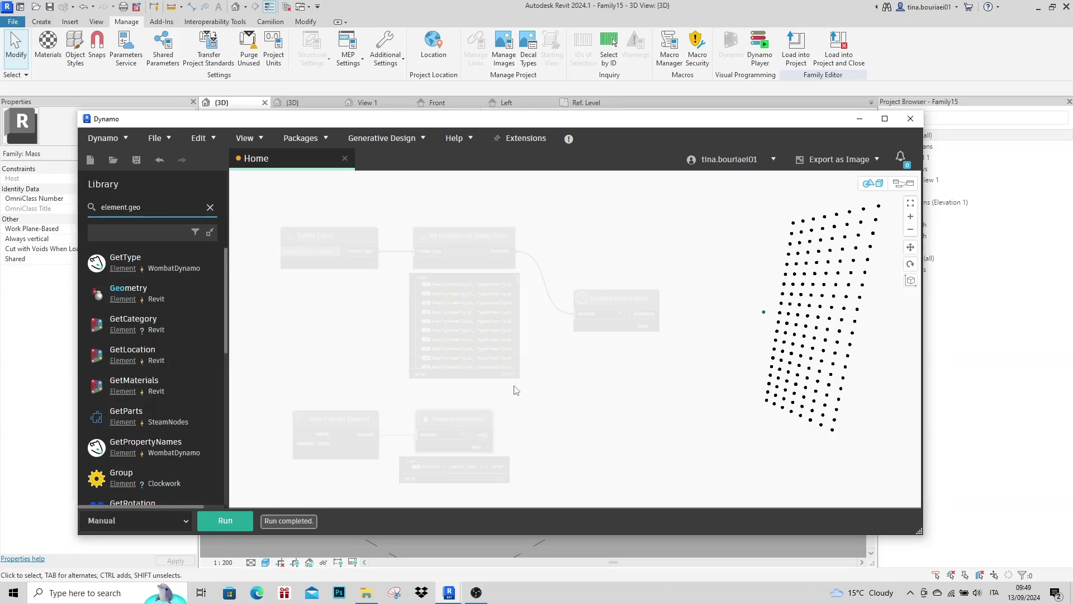
{"action": "key", "text": "ctrl+b"}
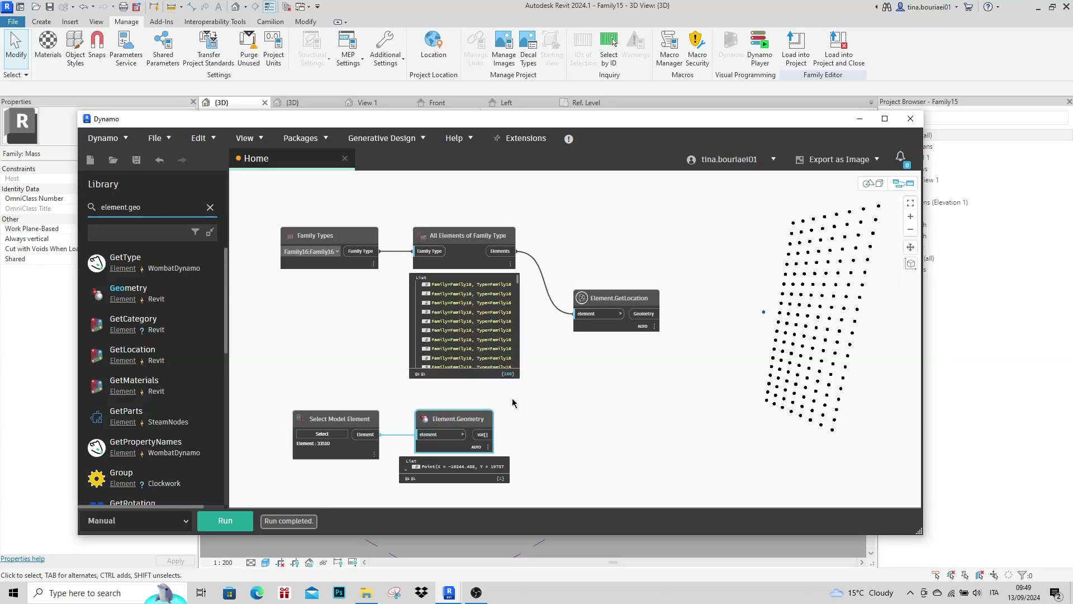
- Turn the preview geometry of Element.GetLocation off and back on to identify its points
{"action": "left_click", "coordinate": [518, 403]}
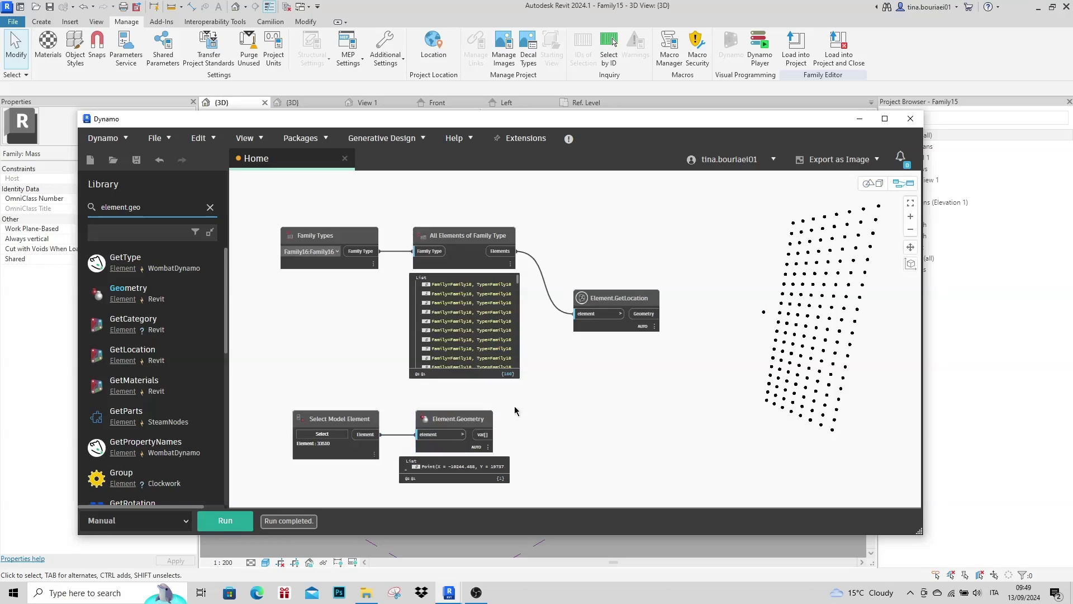
{"action": "left_click", "coordinate": [627, 328]}
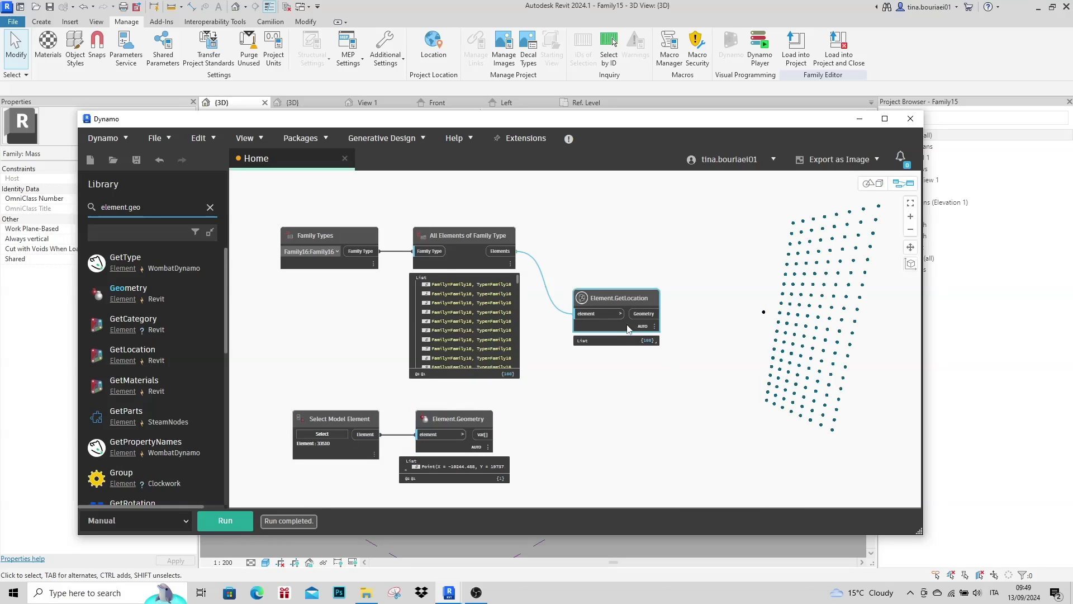
{"action": "right_click", "coordinate": [627, 327]}
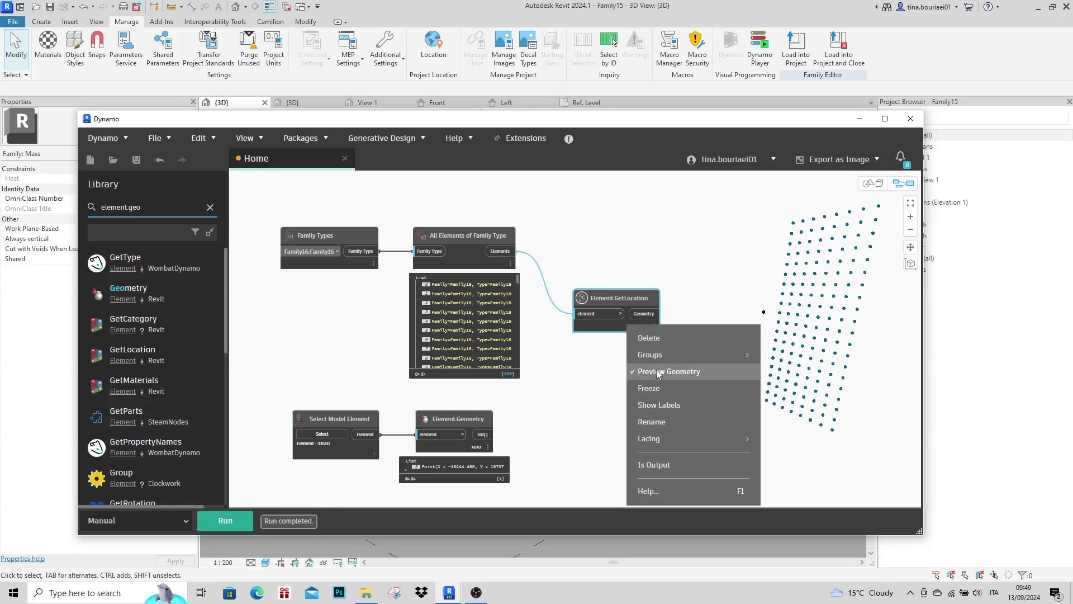
{"action": "left_click", "coordinate": [687, 372]}
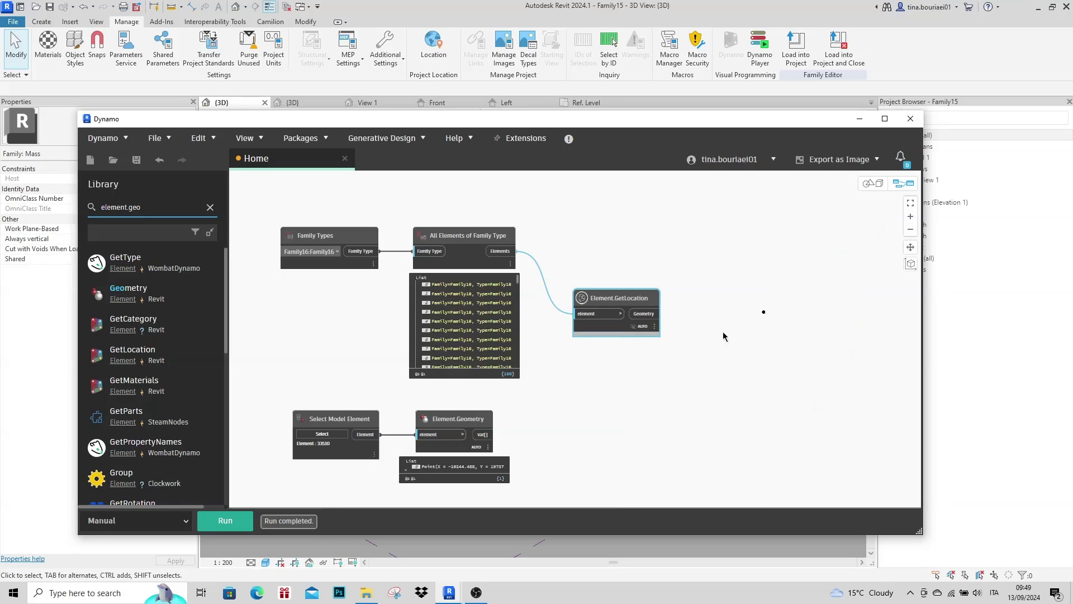
{"action": "right_click", "coordinate": [604, 325]}
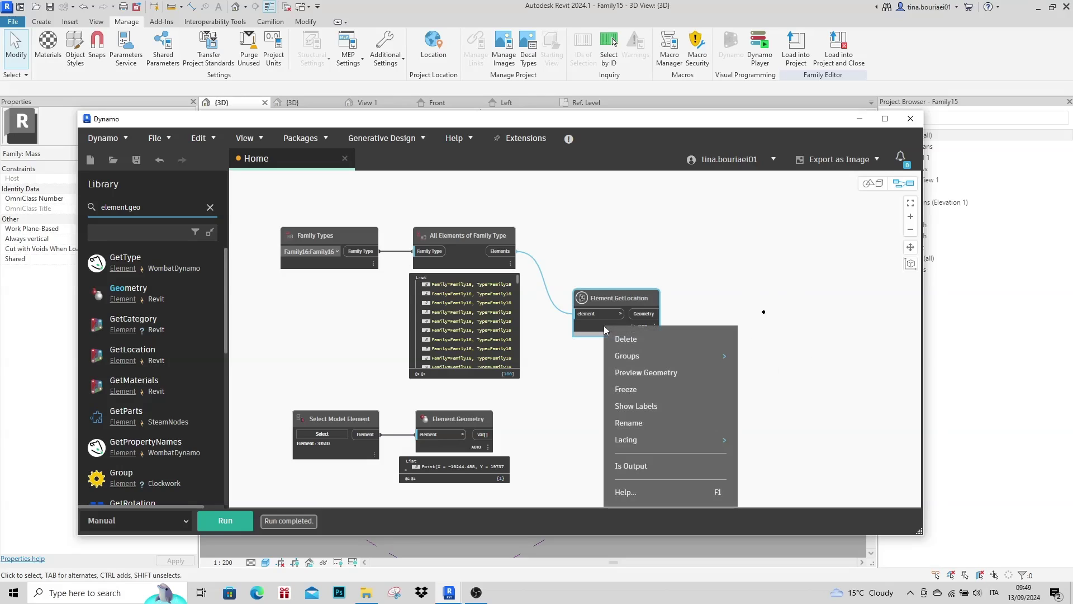
{"action": "left_click", "coordinate": [631, 372]}
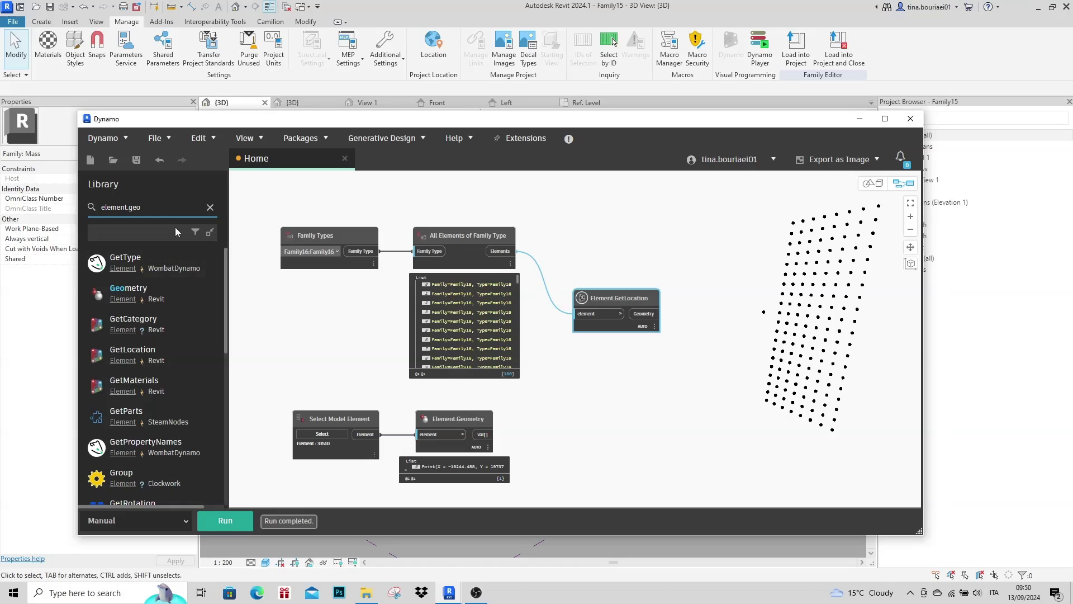
- Search the node library for "geometry.dis" and place a Geometry.DistanceTo node beyond Element.GetLocation and Element.Geometry
{"action": "left_click", "coordinate": [173, 209]}
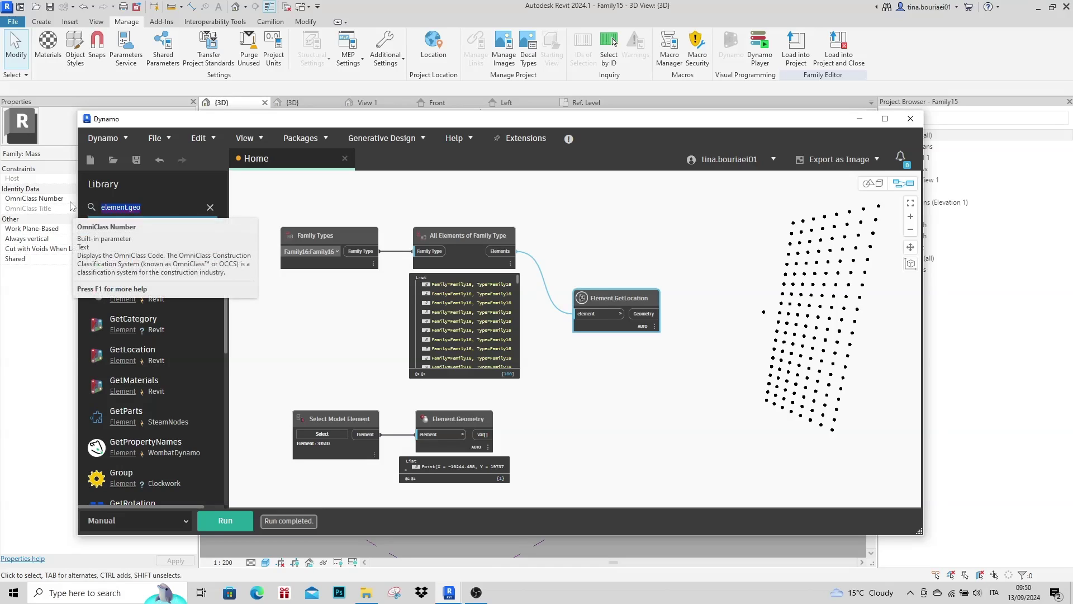
{"action": "type", "text": "ge"}
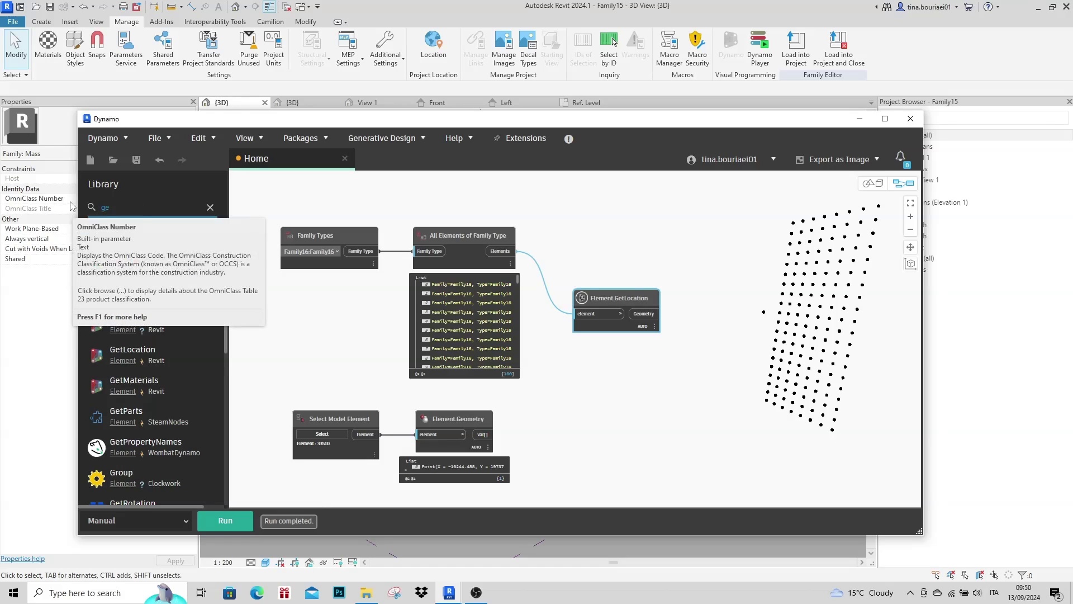
{"action": "type", "text": "ometry.dis"}
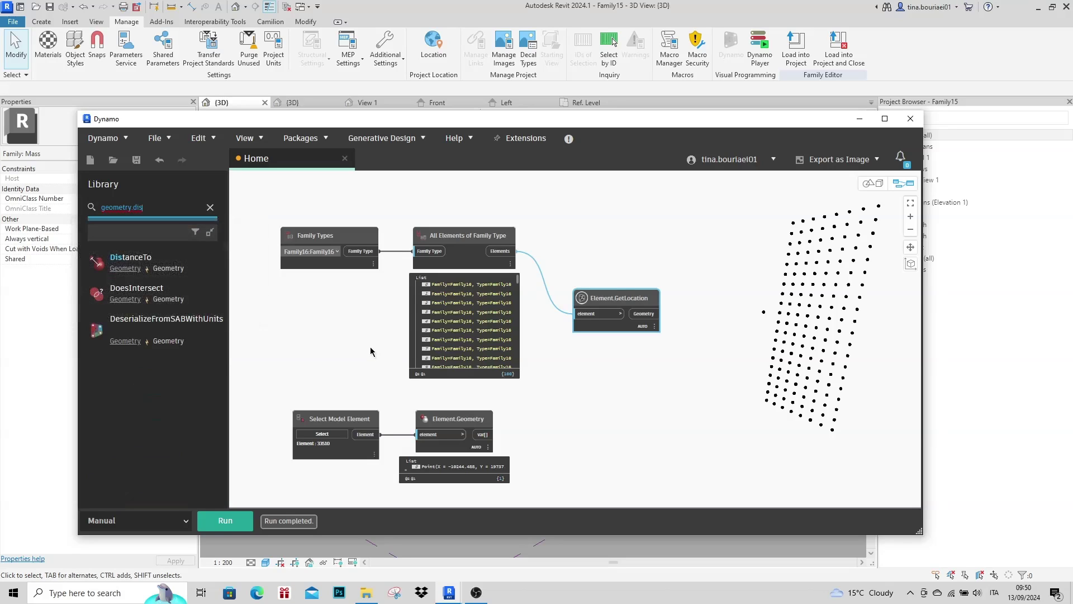
{"action": "left_click", "coordinate": [171, 272]}
{"action": "left_click_drag", "start_coordinate": [648, 376], "coordinate": [715, 429]}
{"action": "scroll", "coordinate": [285, 348], "scroll_direction": "down", "scroll_amount": 3}
{"action": "scroll", "coordinate": [494, 362], "scroll_direction": "up", "scroll_amount": 2}
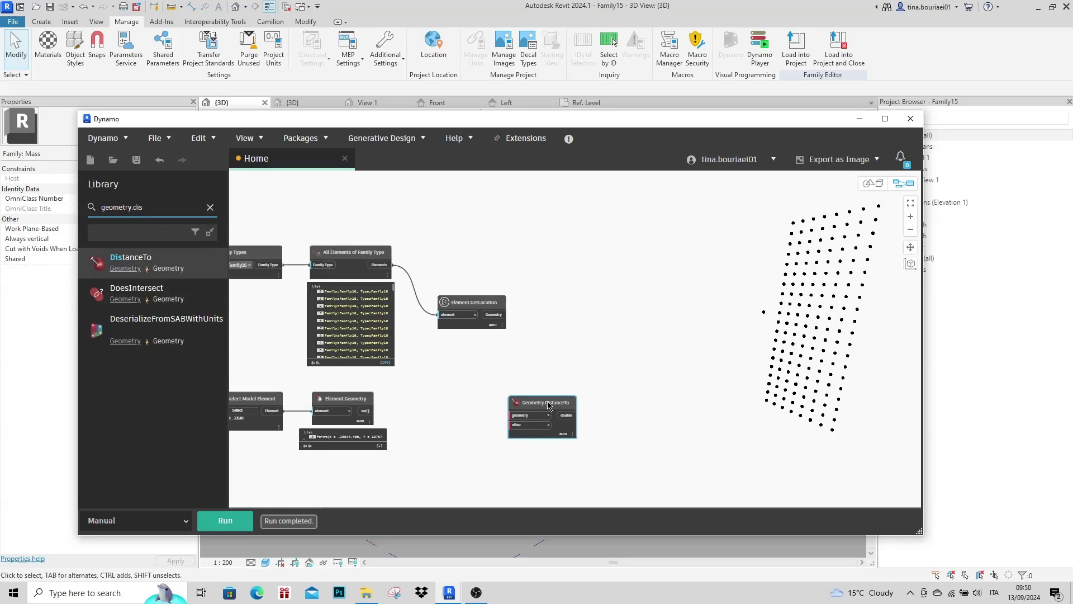
{"action": "left_click_drag", "start_coordinate": [547, 402], "coordinate": [566, 392]}
- Feed Element.GetLocation into the geometry input and Element.Geometry into the other input of Geometry.DistanceTo, and run the graph
{"action": "scroll", "coordinate": [488, 393], "scroll_direction": "up", "scroll_amount": 2}
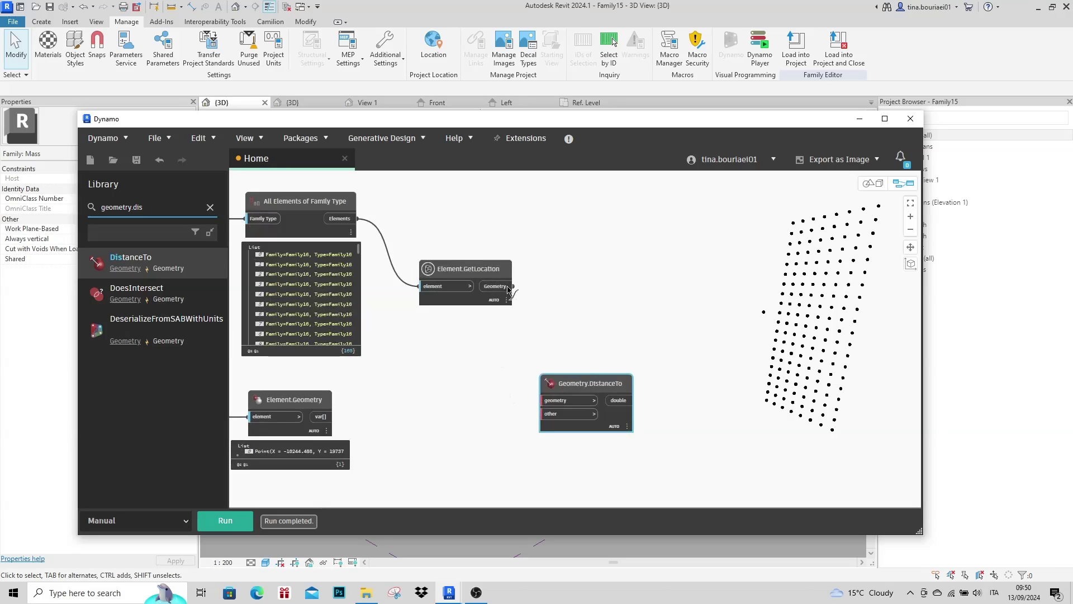
{"action": "mouse_move", "coordinate": [512, 286]}
{"action": "left_mouse_down"}
{"action": "mouse_move", "coordinate": [547, 411]}
{"action": "mouse_move", "coordinate": [545, 400]}
{"action": "left_mouse_up"}
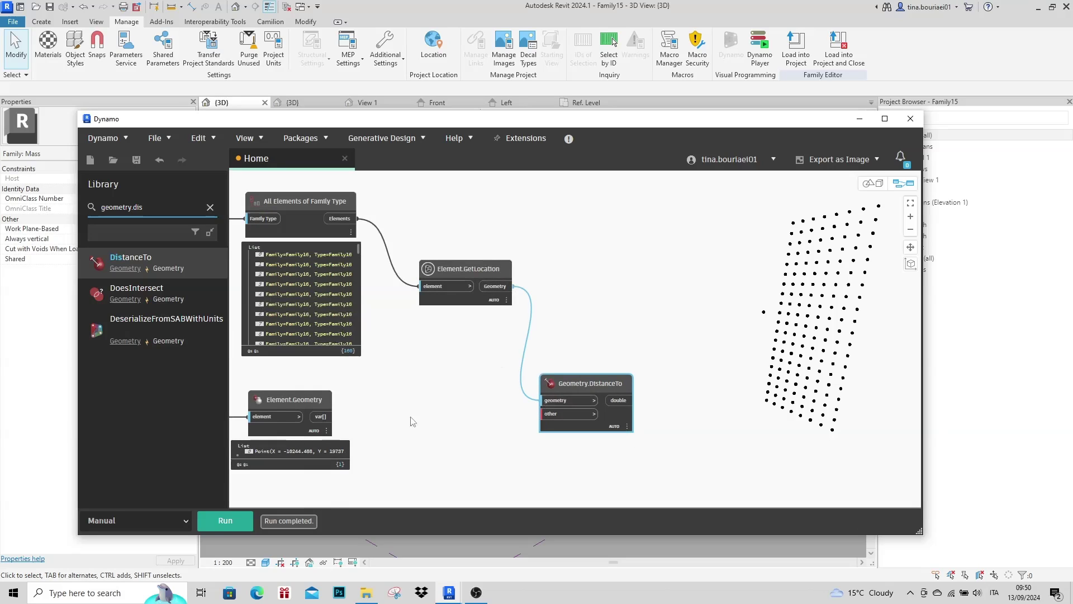
{"action": "mouse_move", "coordinate": [320, 418]}
{"action": "left_mouse_down"}
{"action": "mouse_move", "coordinate": [508, 426]}
{"action": "mouse_move", "coordinate": [573, 391]}
{"action": "left_mouse_up"}
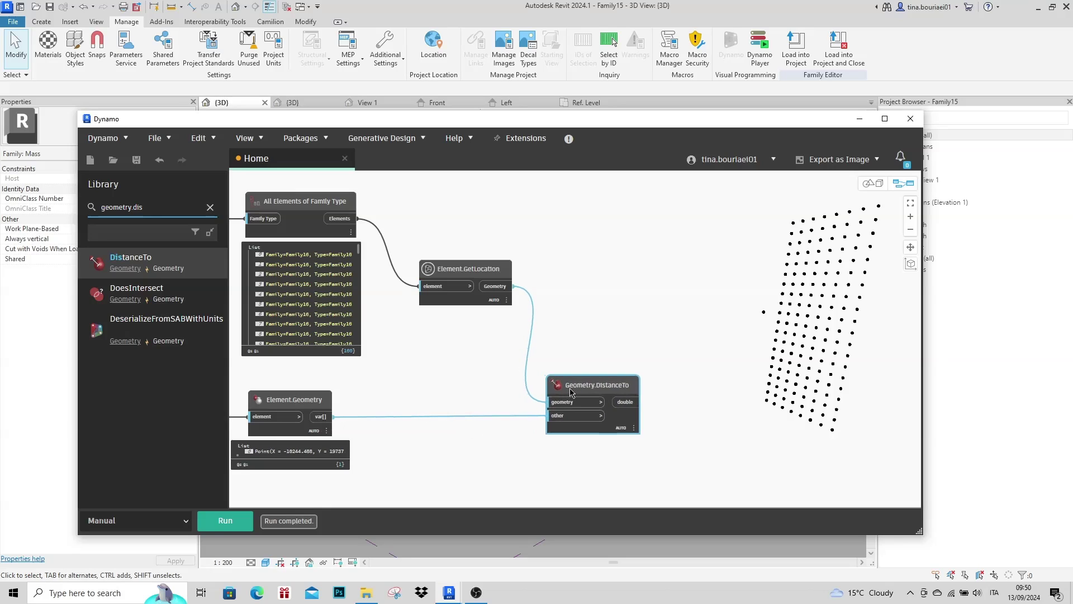
{"action": "left_click", "coordinate": [224, 523]}
{"action": "mouse_move", "coordinate": [619, 434]}
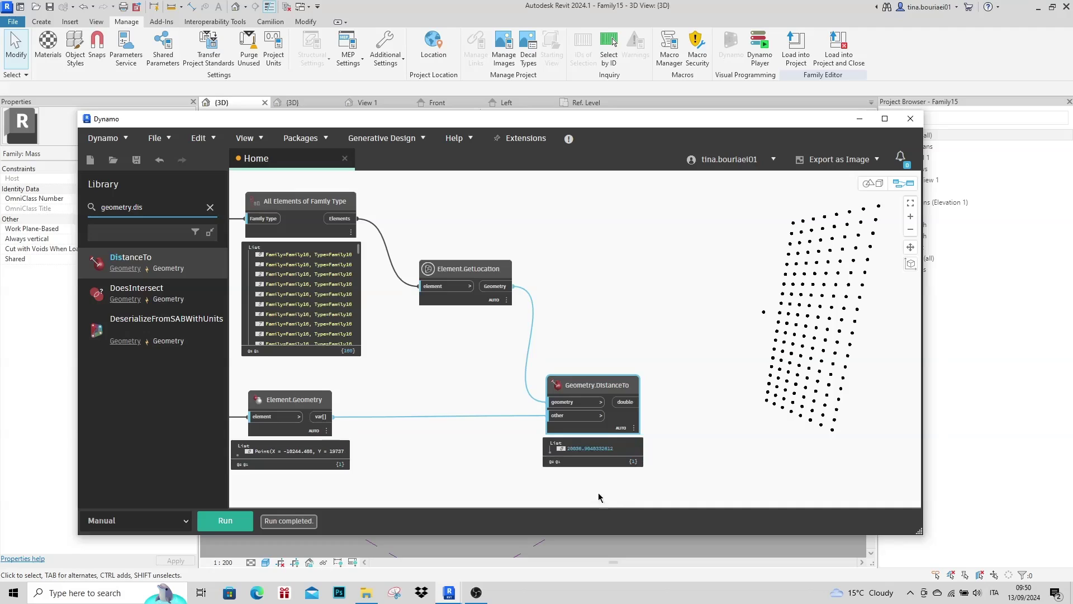
{"action": "mouse_move", "coordinate": [574, 454]}
- Set the lacing of Geometry.DistanceTo to Longest and rerun the graph
{"action": "scroll", "coordinate": [611, 482], "scroll_direction": "up", "scroll_amount": 3}
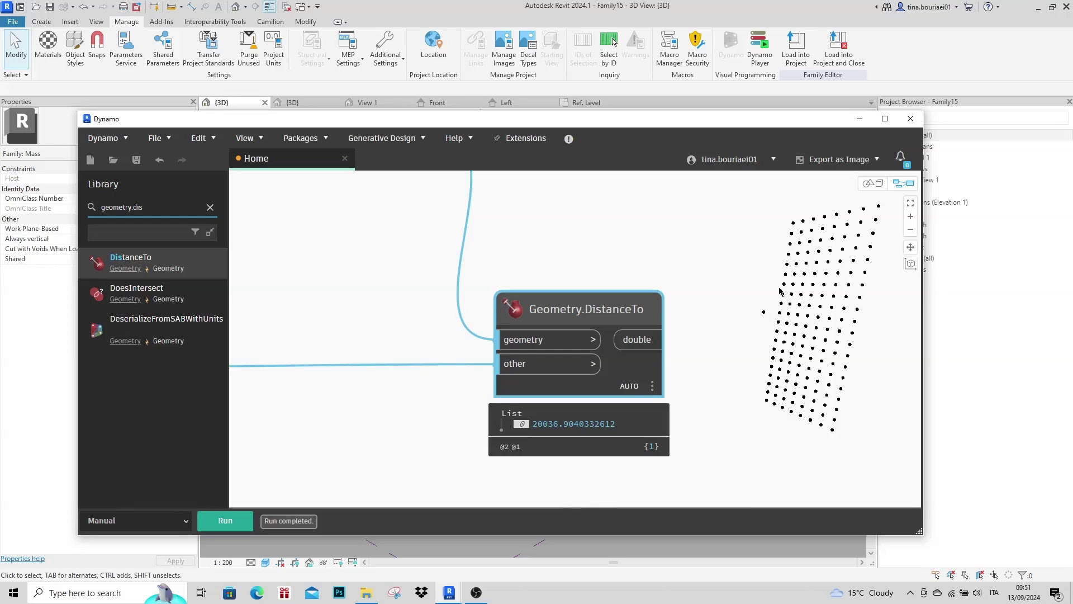
{"action": "right_click", "coordinate": [616, 370]}
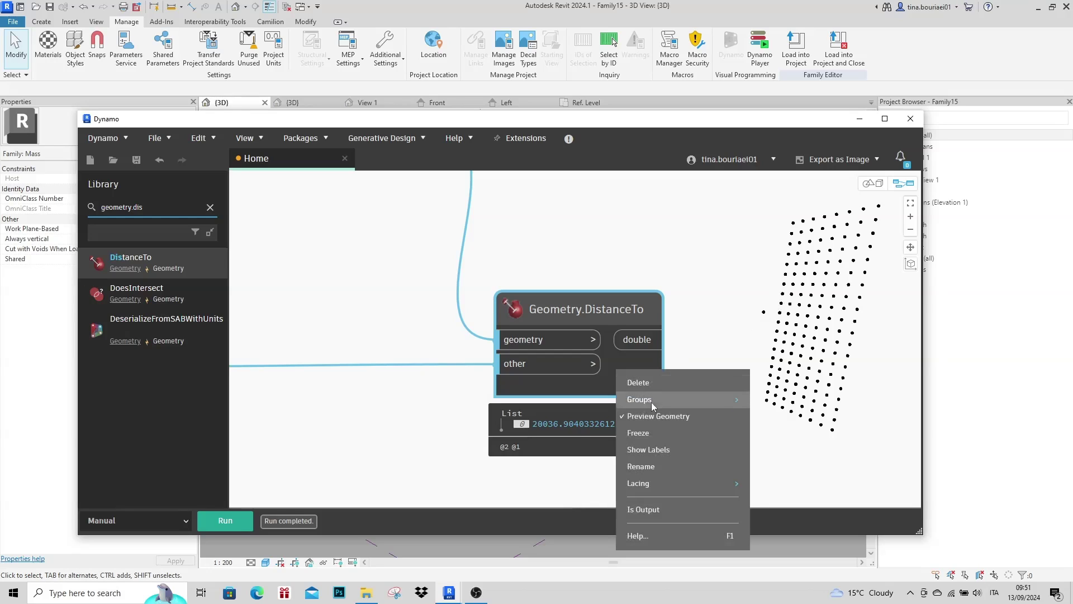
{"action": "mouse_move", "coordinate": [668, 484]}
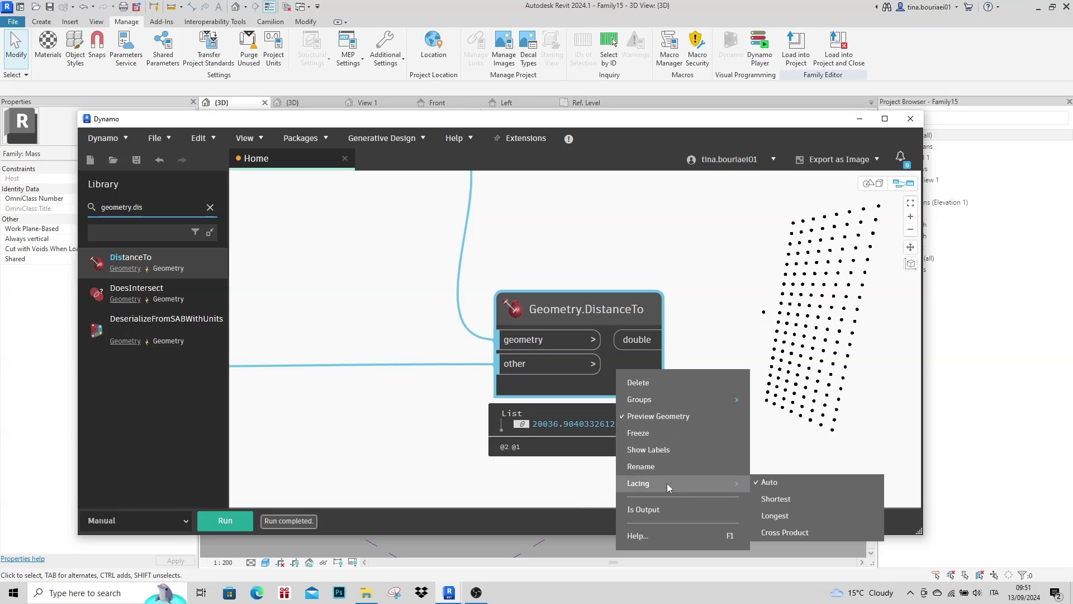
{"action": "left_click", "coordinate": [774, 516]}
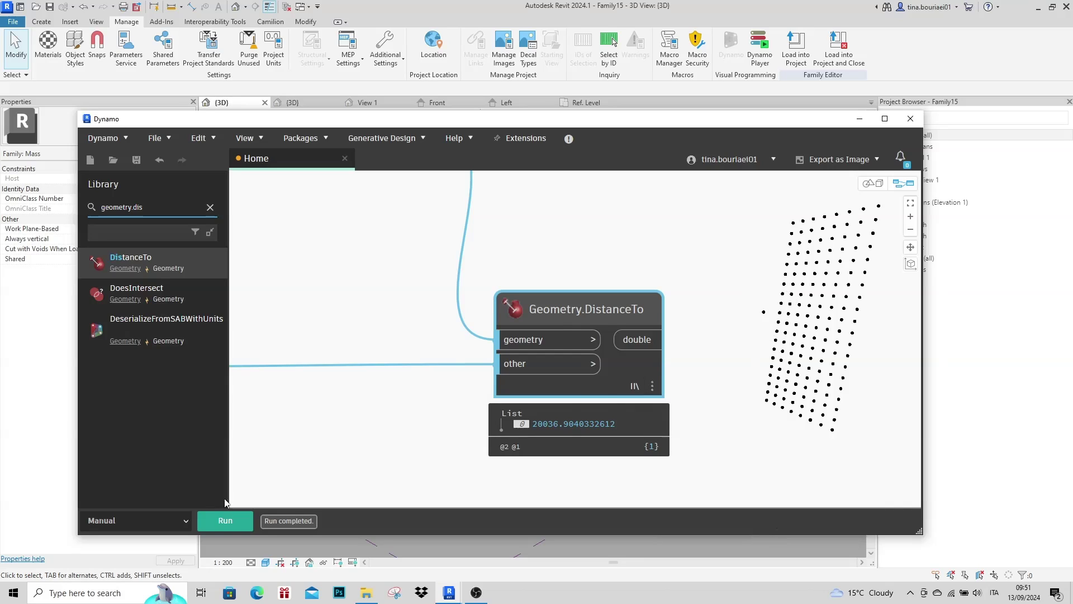
{"action": "left_click", "coordinate": [216, 521]}
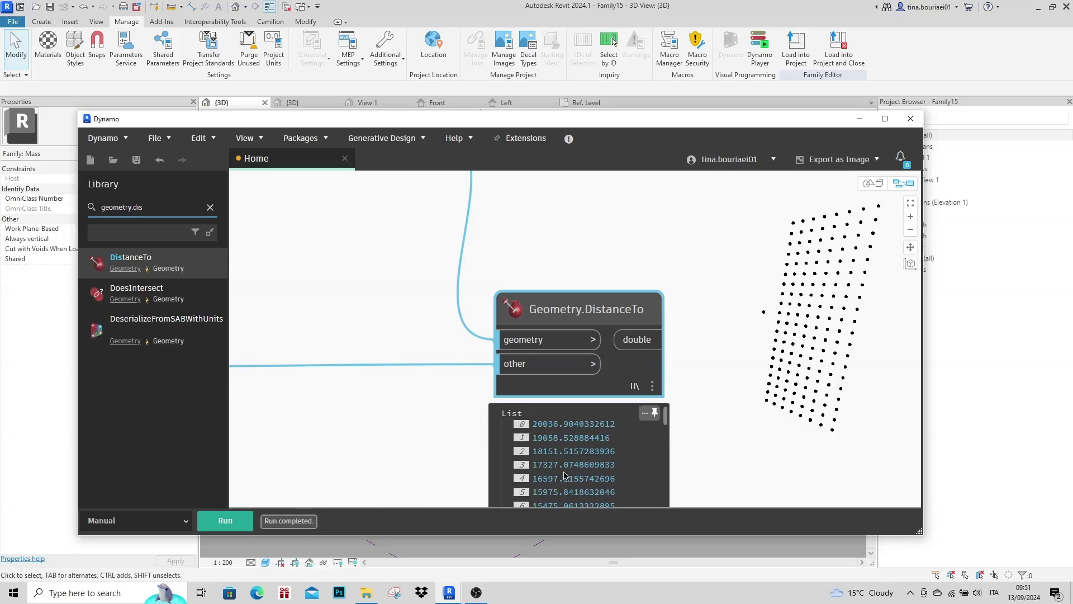
{"action": "scroll", "coordinate": [539, 273], "scroll_direction": "down", "scroll_amount": 3}
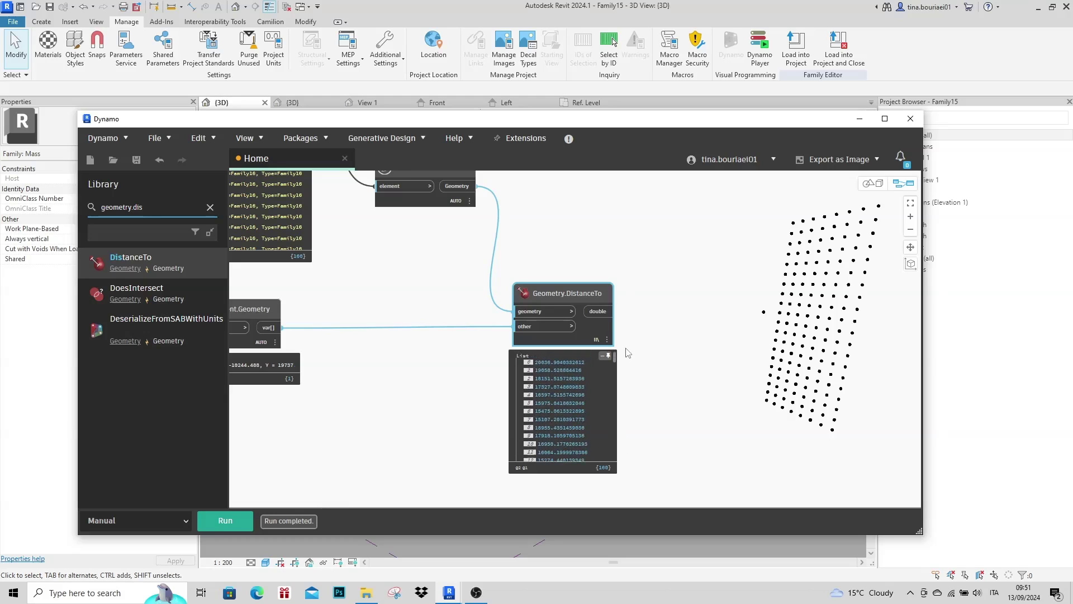
- Search the node library for "math.remap" and place a Math.RemapRange node beyond Geometry.DistanceTo
{"action": "scroll", "coordinate": [669, 394], "scroll_direction": "down", "scroll_amount": 4}
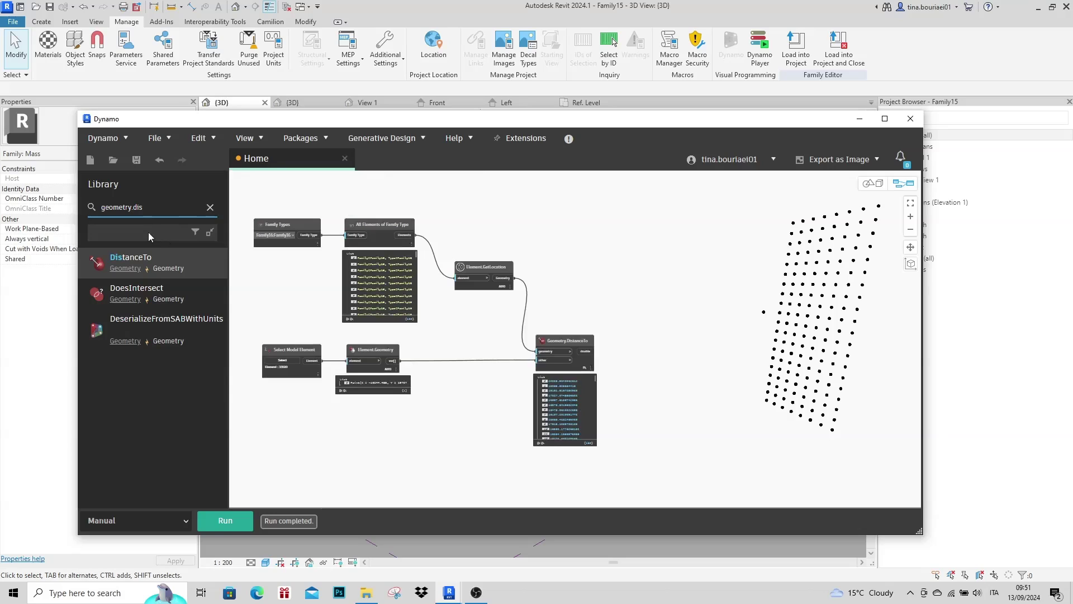
{"action": "left_click", "coordinate": [211, 209]}
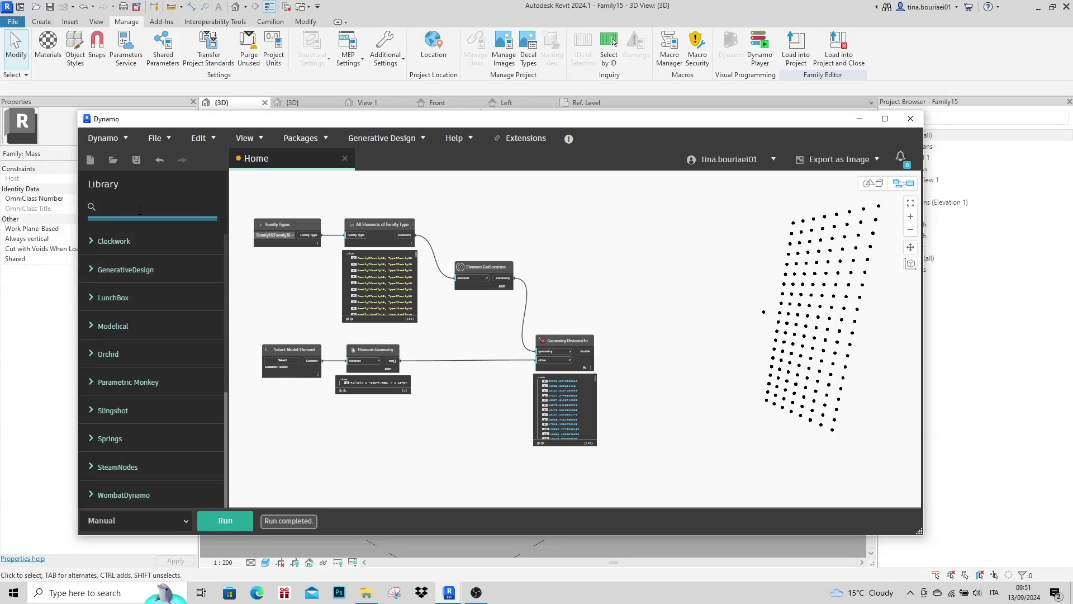
{"action": "type", "text": "math"}
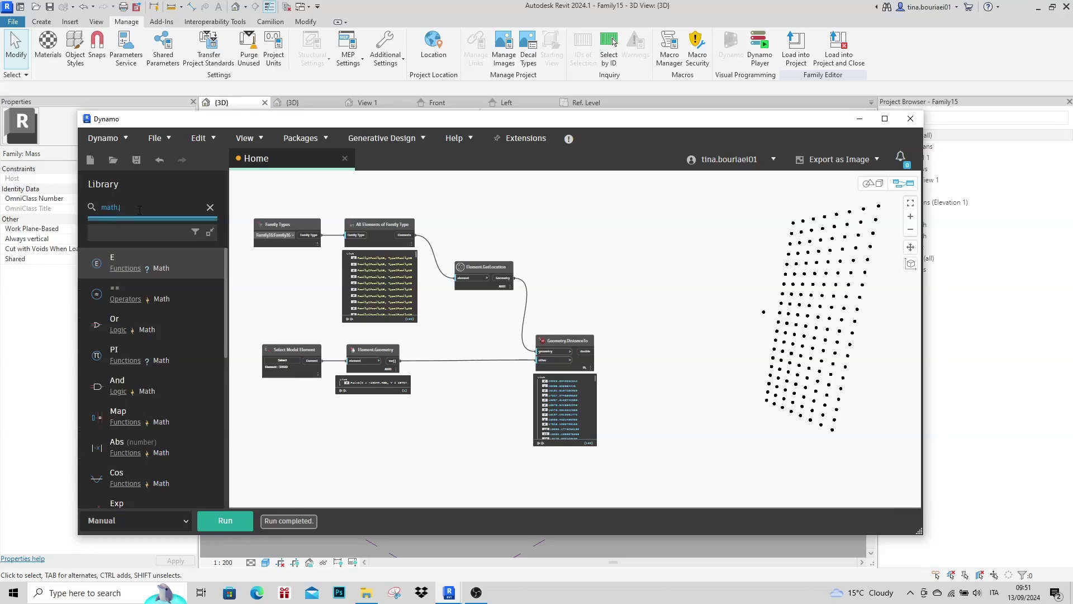
{"action": "type", "text": ".remap"}
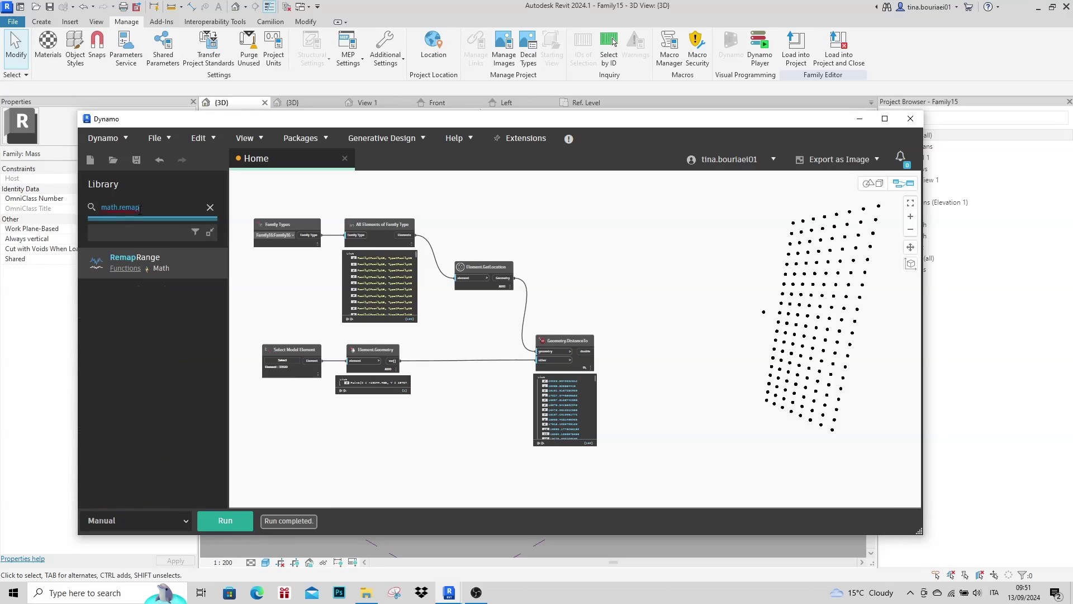
{"action": "left_click", "coordinate": [166, 255]}
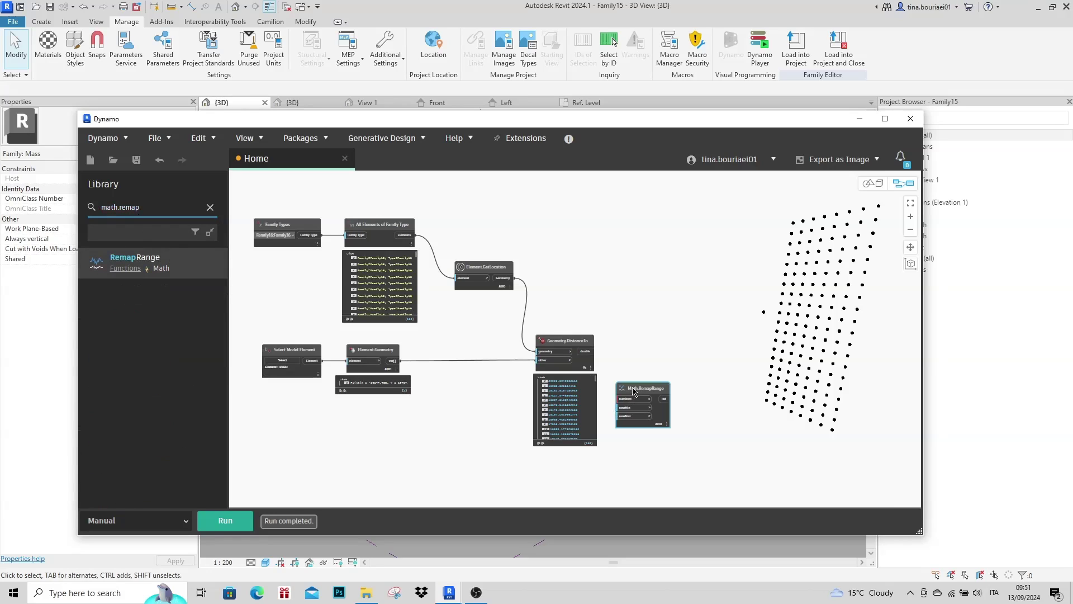
{"action": "left_click_drag", "start_coordinate": [634, 391], "coordinate": [707, 395]}
- Feed the Geometry.DistanceTo output into the numbers input of Math.RemapRange and unpin the distance list preview
{"action": "scroll", "coordinate": [778, 439], "scroll_direction": "up", "scroll_amount": 3}
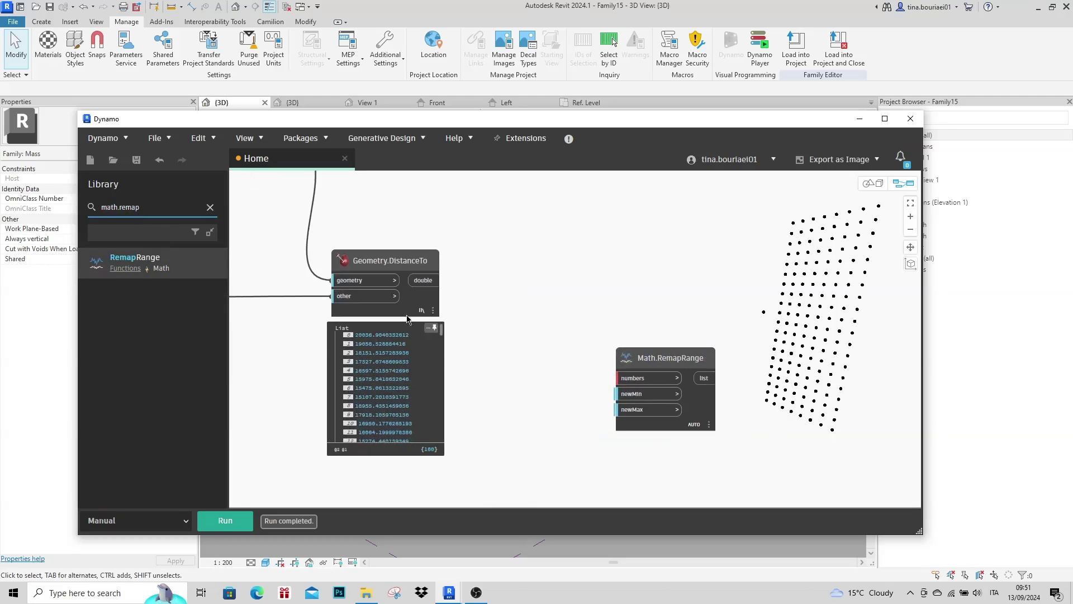
{"action": "left_click_drag", "start_coordinate": [440, 280], "coordinate": [626, 378]}
{"action": "left_click", "coordinate": [645, 358]}
{"action": "scroll", "coordinate": [606, 297], "scroll_direction": "down", "scroll_amount": 2}
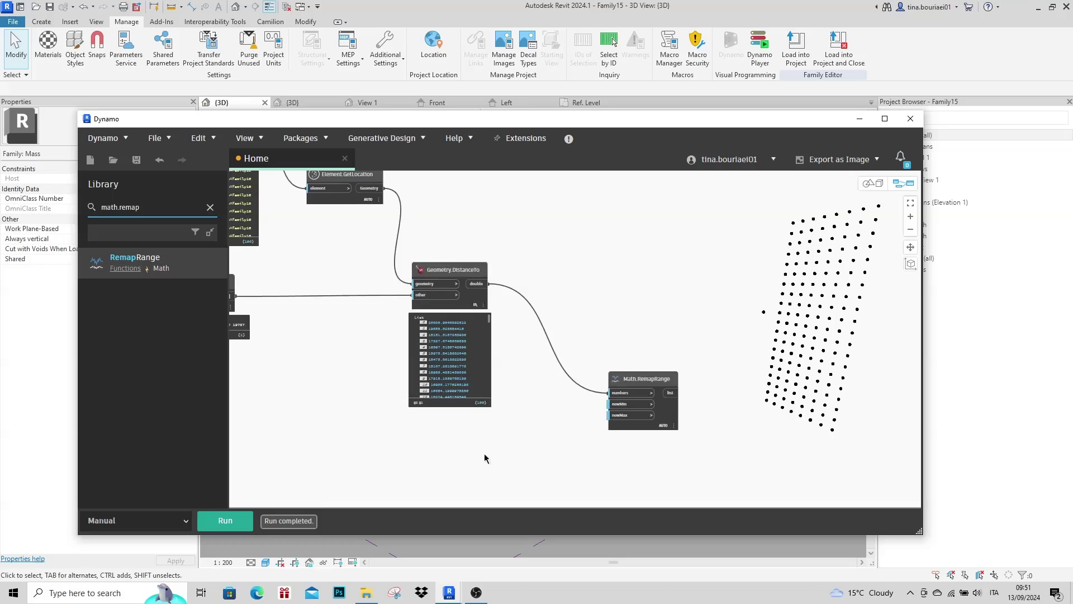
{"action": "left_click", "coordinate": [481, 322]}
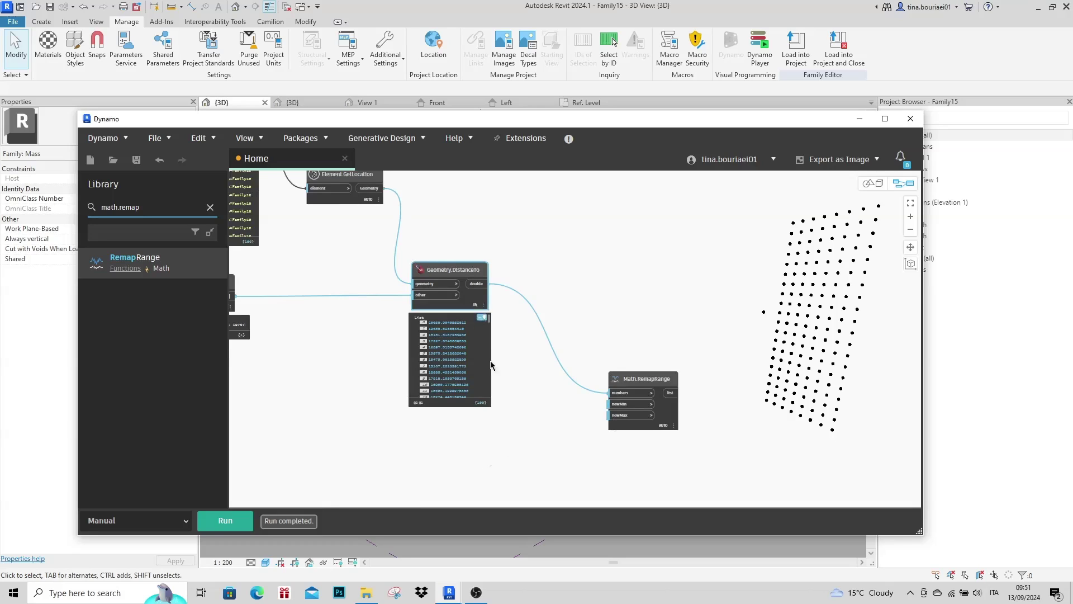
{"action": "scroll", "coordinate": [505, 399], "scroll_direction": "up", "scroll_amount": 1}
{"action": "left_click_drag", "start_coordinate": [650, 382], "coordinate": [640, 358]}
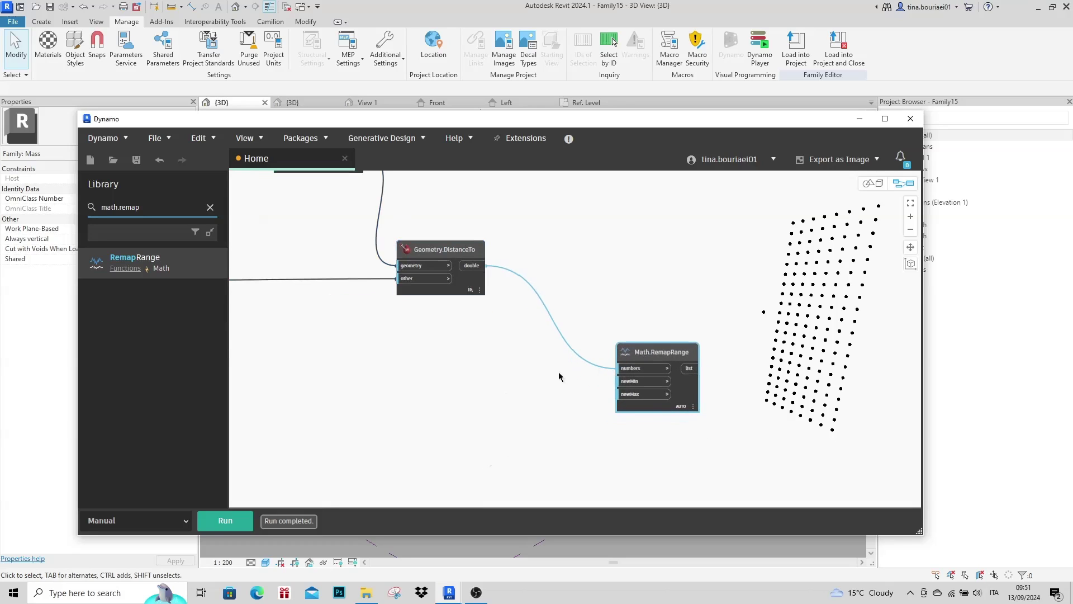
- Add a Code Block below Geometry.DistanceTo with the four lines 100; 500; 100; and 1500;
{"action": "double_click", "coordinate": [476, 351]}
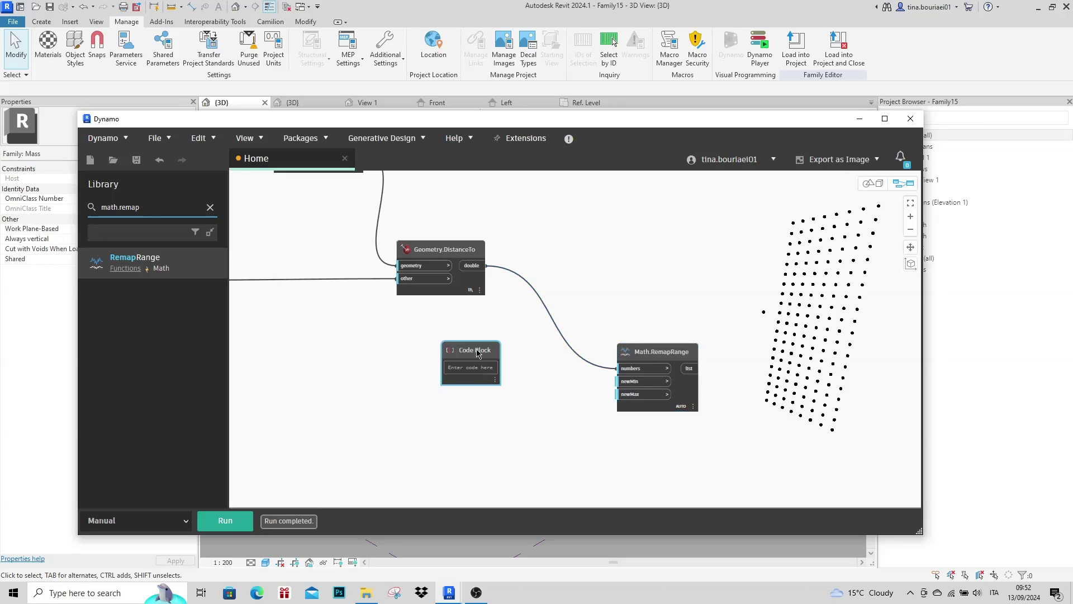
{"action": "scroll", "coordinate": [463, 395], "scroll_direction": "up", "scroll_amount": 3}
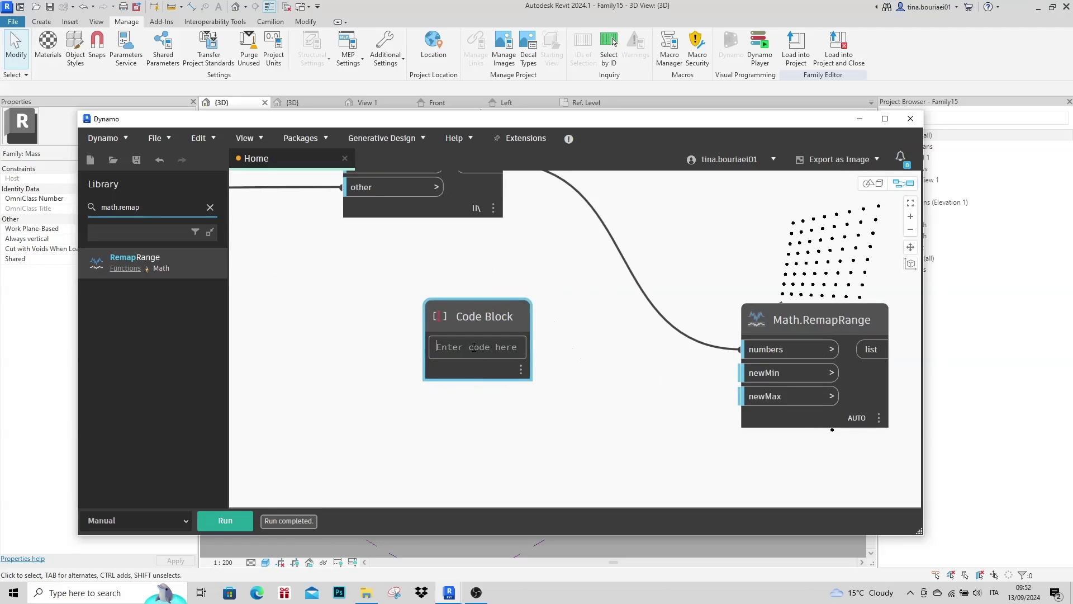
{"action": "type", "text": "100"}
{"action": "type", "text": ";"}
{"action": "key", "text": "Return"}
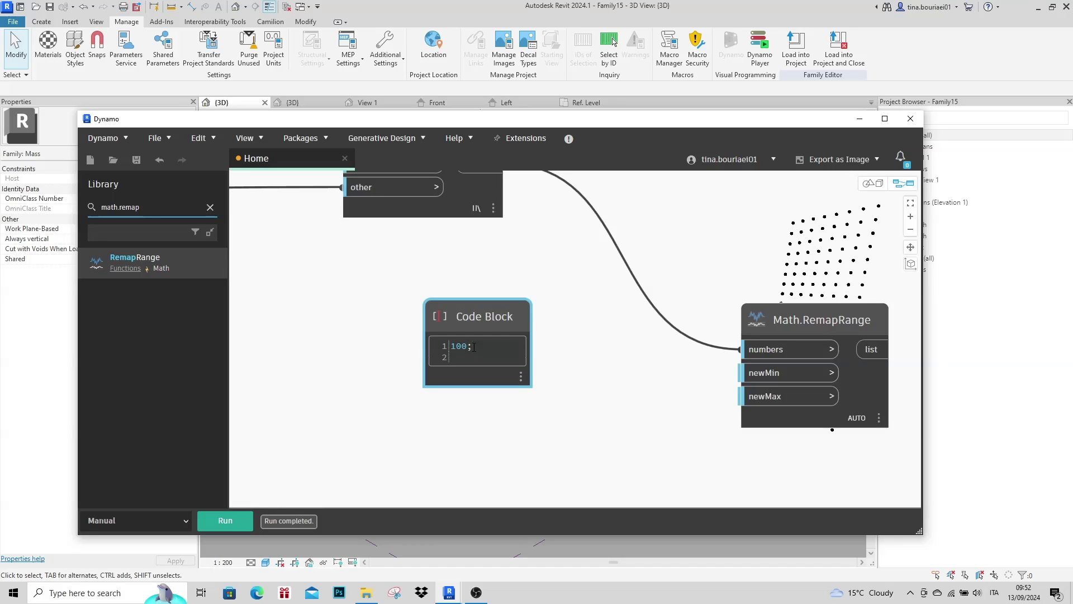
{"action": "type", "text": "400"}
{"action": "key", "text": "Return"}
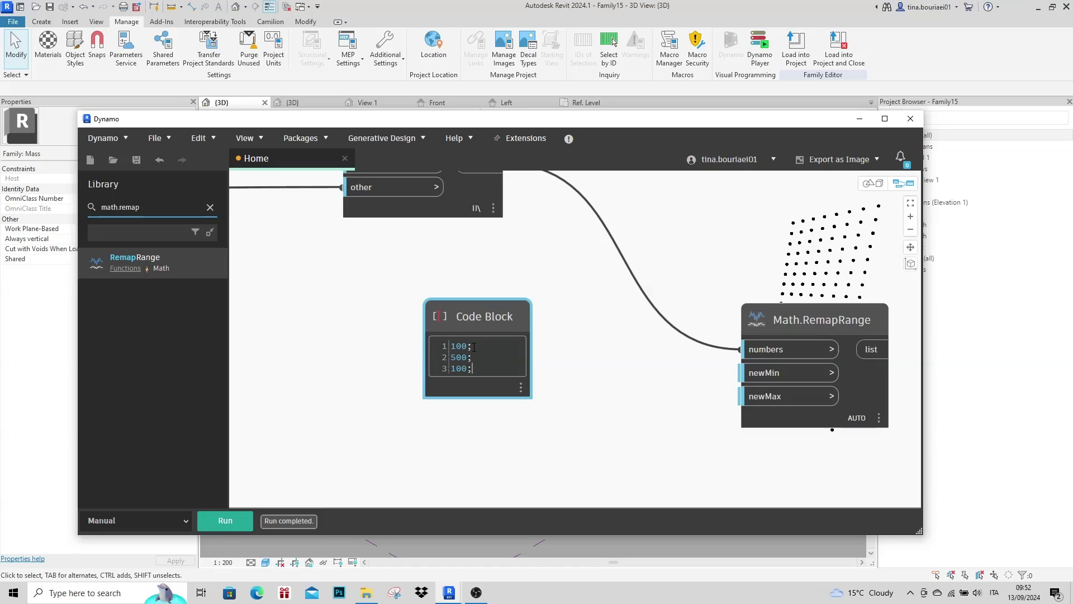
{"action": "key", "text": "Return"}
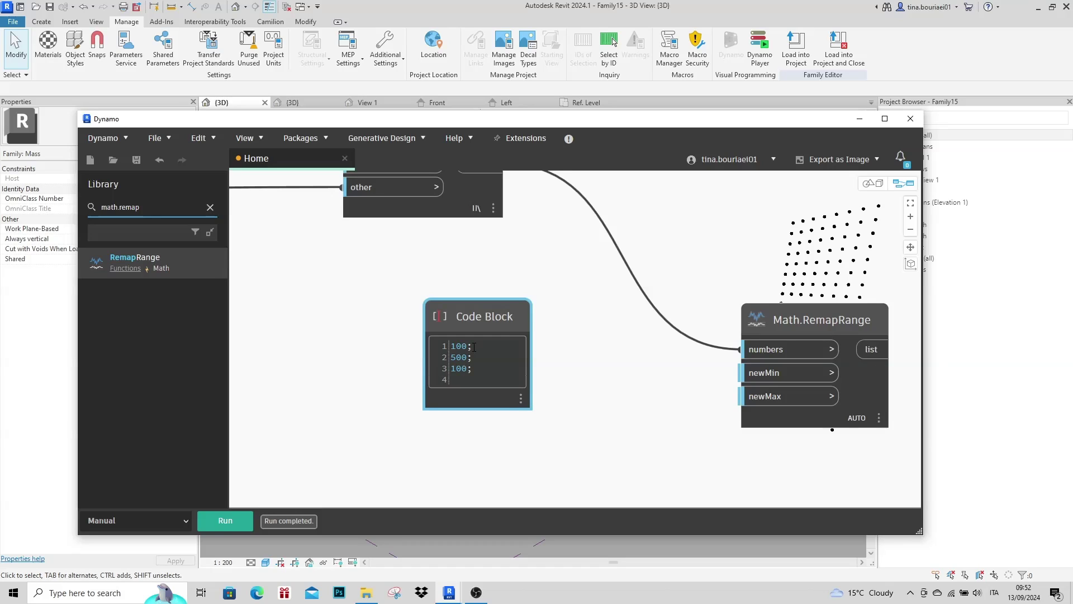
{"action": "type", "text": "1500;"}
{"action": "left_click", "coordinate": [577, 336]}
{"action": "scroll", "coordinate": [577, 331], "scroll_direction": "down", "scroll_amount": 3}
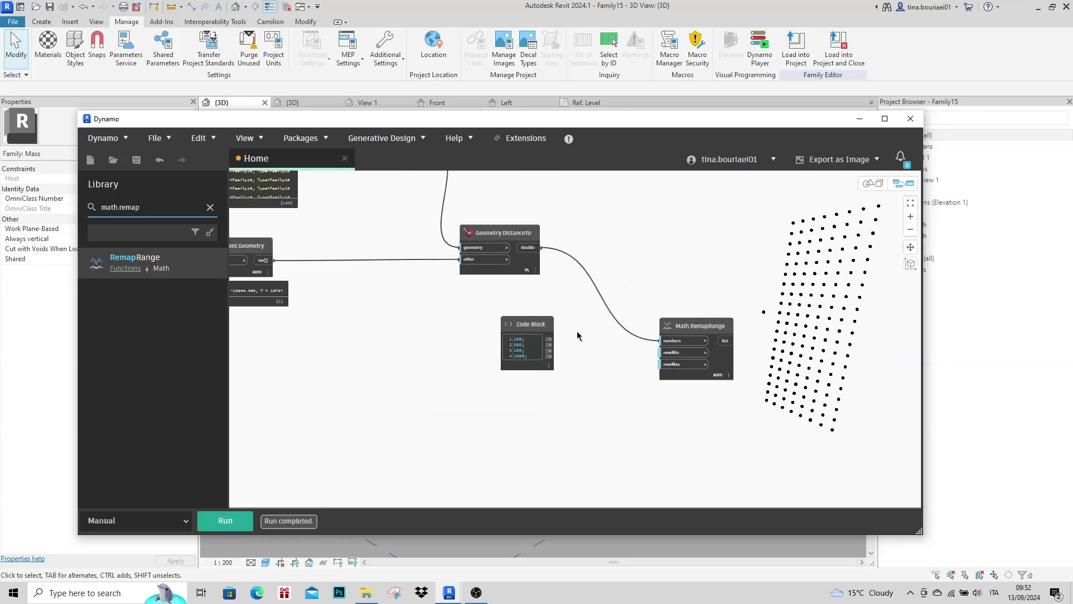
- Shift the Code Block slightly away from Math.RemapRange and place a copy of Math.RemapRange directly beneath the original
{"action": "left_click_drag", "start_coordinate": [548, 324], "coordinate": [534, 331]}
{"action": "left_click", "coordinate": [696, 333]}
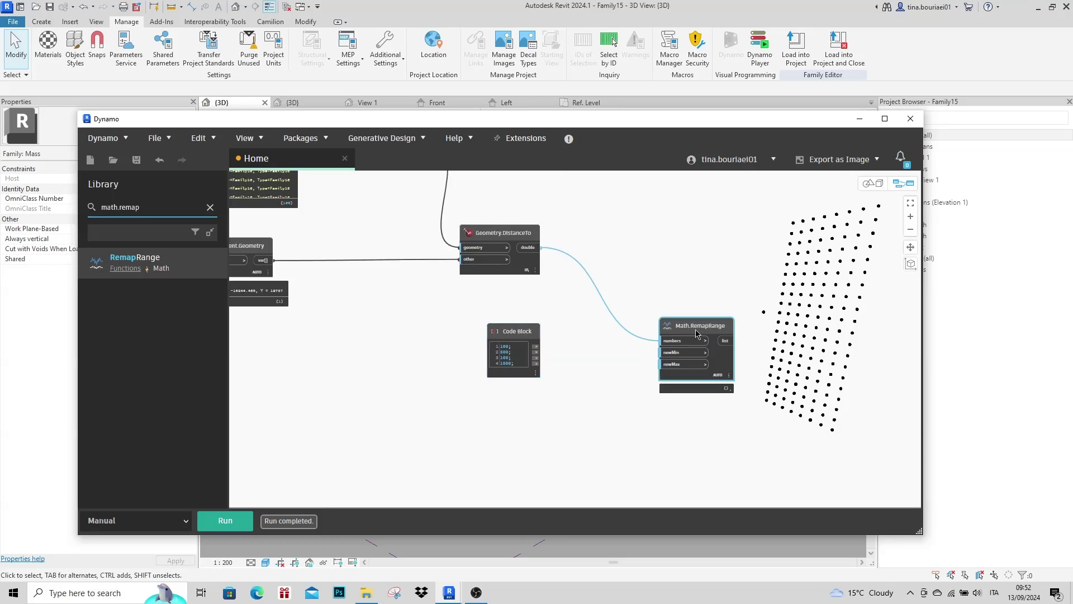
{"action": "key", "text": "ctrl+c"}
{"action": "key", "text": "ctrl+v"}
{"action": "left_click_drag", "start_coordinate": [751, 350], "coordinate": [684, 398]}
{"action": "left_click", "coordinate": [643, 378]}
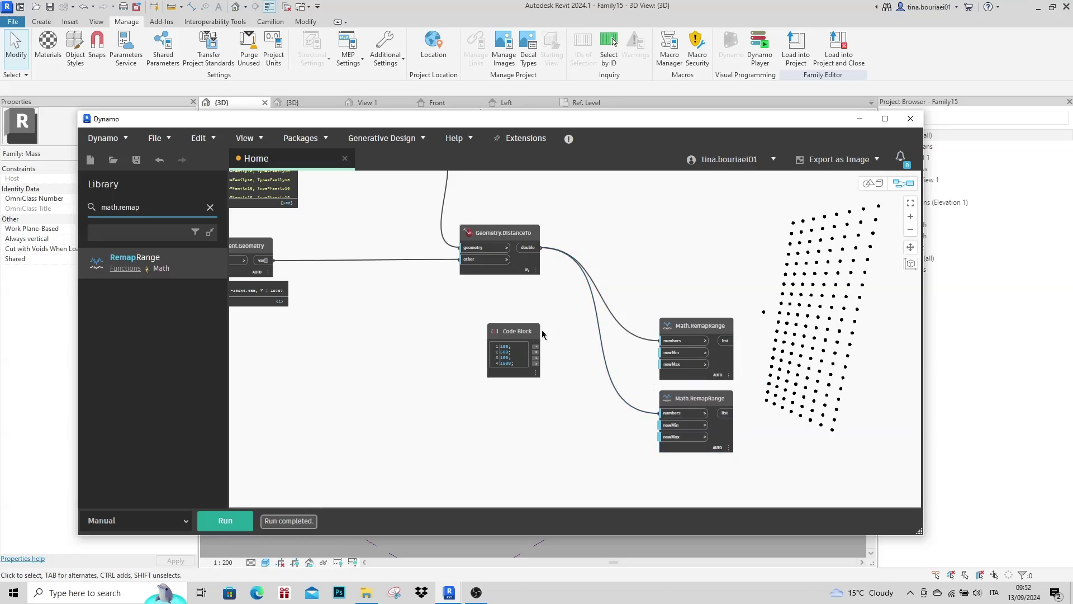
- Connect the Code Block's first line, 100, to newMin and its second line, 500, to newMax of the upper Math.RemapRange
{"action": "left_click", "coordinate": [535, 330]}
{"action": "left_click_drag", "start_coordinate": [535, 330], "coordinate": [535, 338]}
{"action": "left_click", "coordinate": [562, 339]}
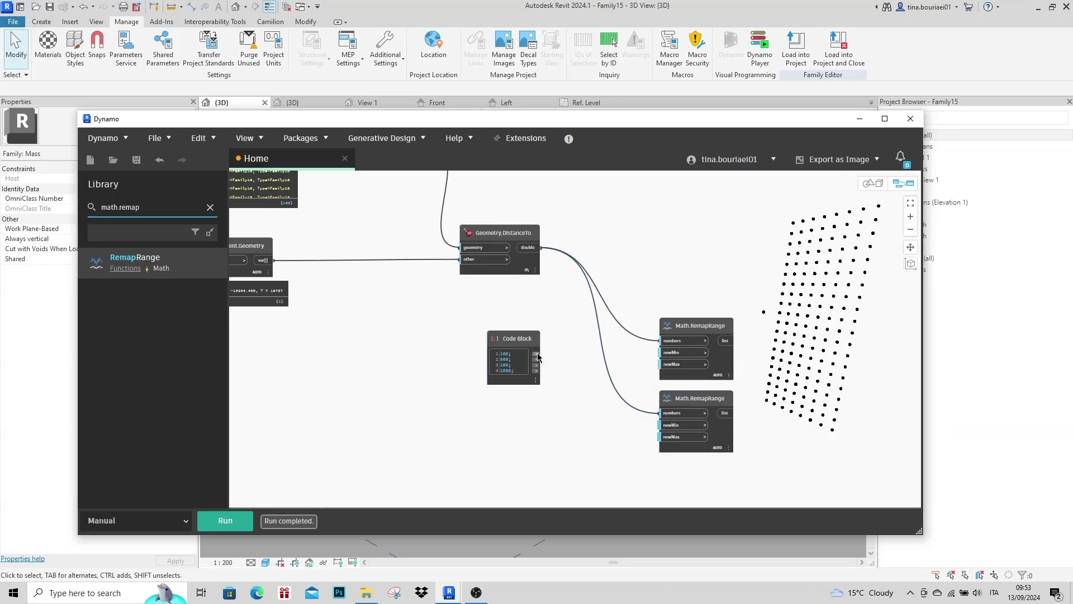
{"action": "left_click", "coordinate": [536, 353]}
{"action": "left_click", "coordinate": [661, 352]}
{"action": "scroll", "coordinate": [643, 377], "scroll_direction": "up", "scroll_amount": 4}
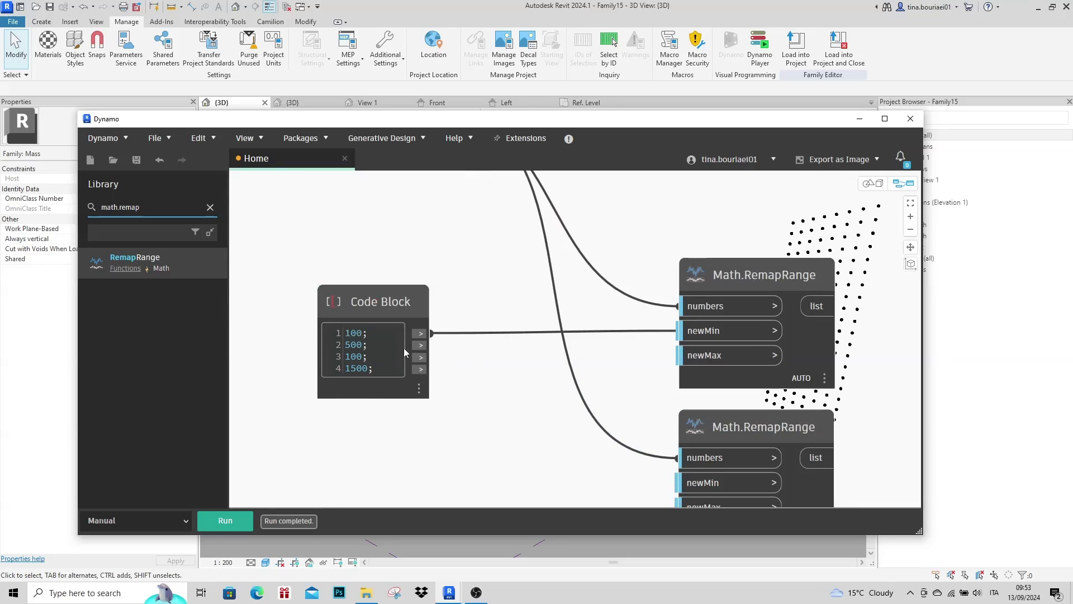
{"action": "left_click", "coordinate": [421, 345]}
{"action": "left_click", "coordinate": [709, 359]}
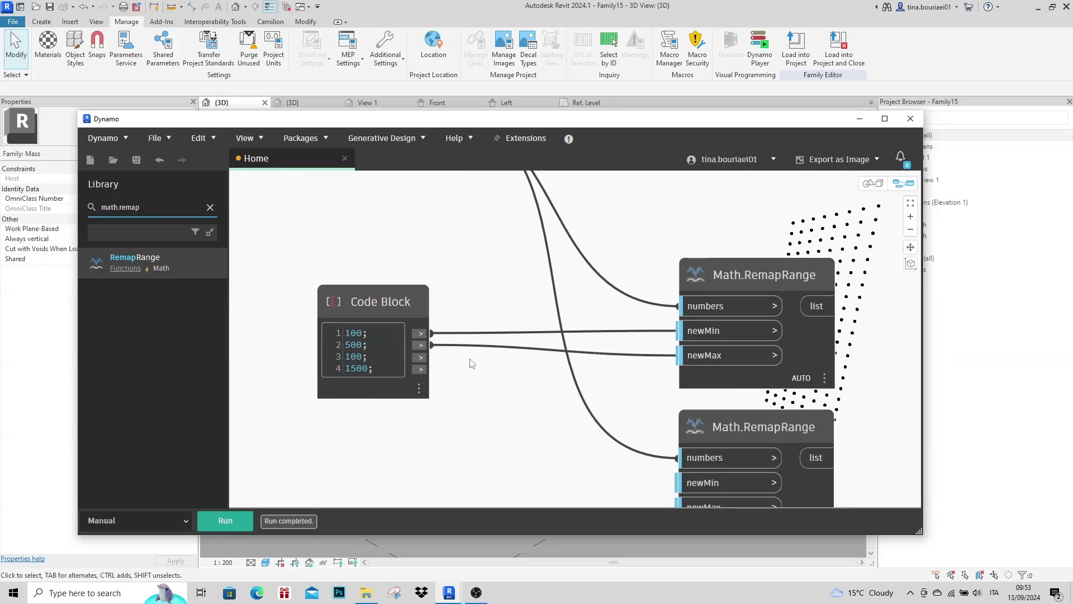
- Connect the Code Block's third line, 100, to newMin and its fourth line, 1500, to newMax of the lower Math.RemapRange
{"action": "left_click", "coordinate": [423, 359]}
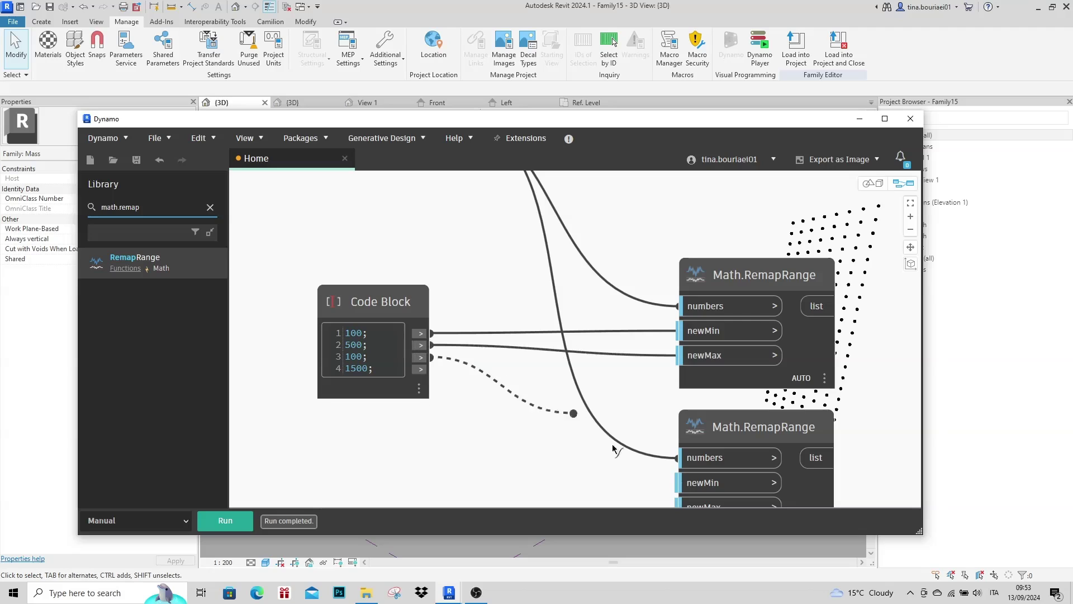
{"action": "left_click", "coordinate": [703, 484]}
{"action": "scroll", "coordinate": [540, 292], "scroll_direction": "down", "scroll_amount": 1}
{"action": "scroll", "coordinate": [540, 293], "scroll_direction": "down", "scroll_amount": 1}
{"action": "scroll", "coordinate": [605, 445], "scroll_direction": "up", "scroll_amount": 2}
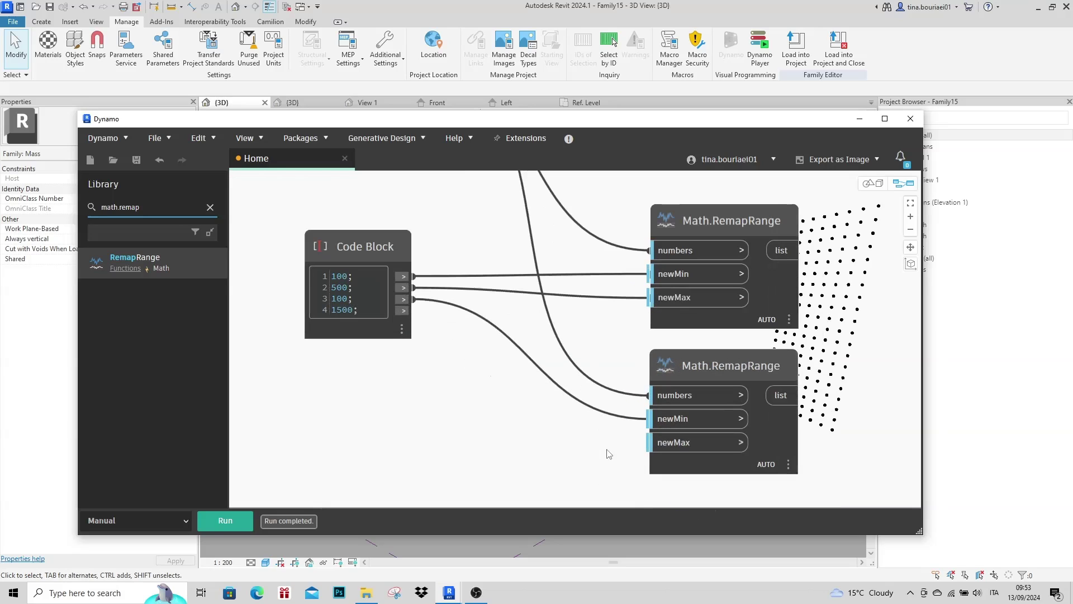
{"action": "left_click", "coordinate": [403, 310]}
{"action": "left_click", "coordinate": [649, 443]}
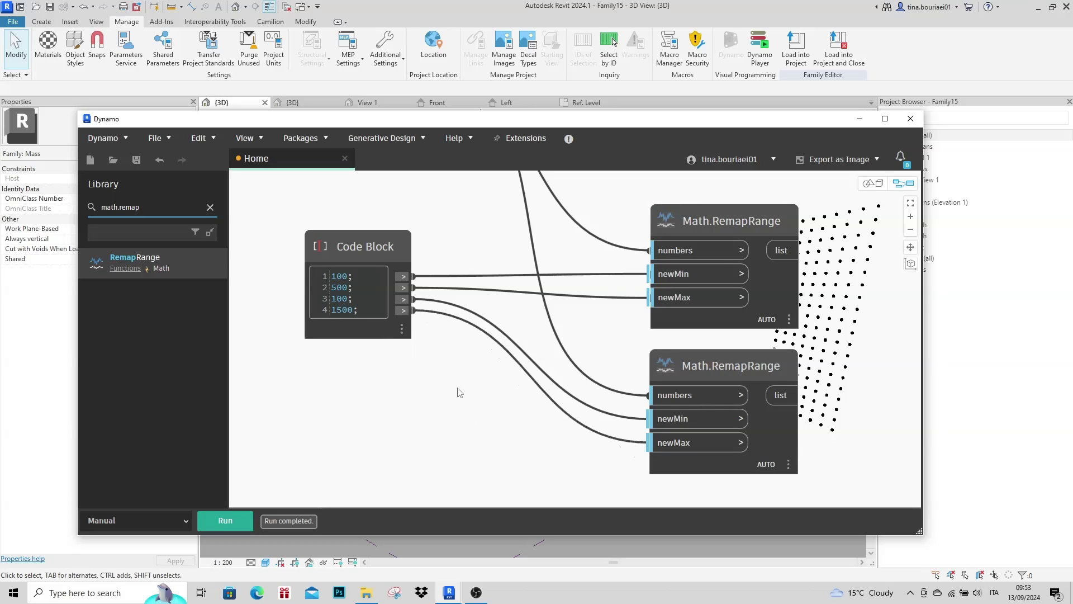
{"action": "scroll", "coordinate": [504, 380], "scroll_direction": "down", "scroll_amount": 5}
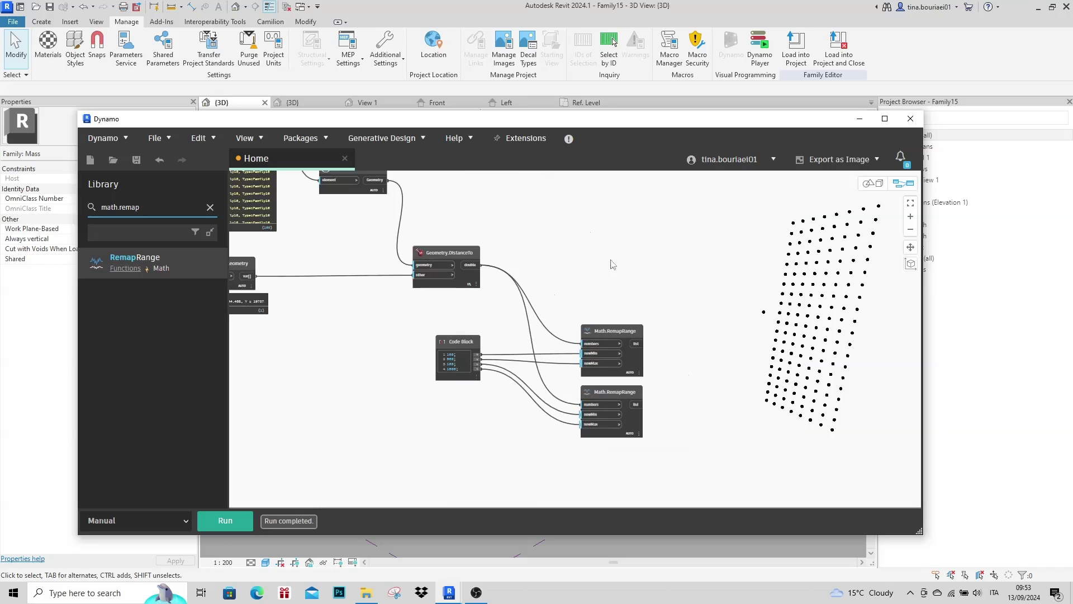
{"action": "middle_click_drag", "start_coordinate": [547, 336], "coordinate": [564, 361]}
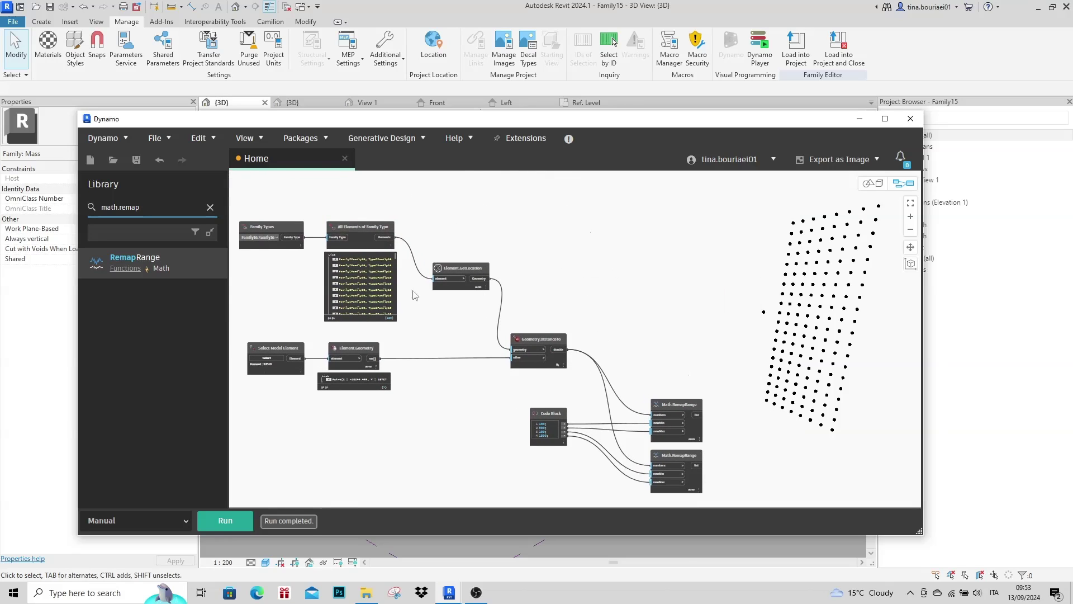
- Search the node library for "element.setpara" and place an Element.SetParameterByName node above the Math.RemapRange nodes
{"action": "left_click", "coordinate": [210, 209]}
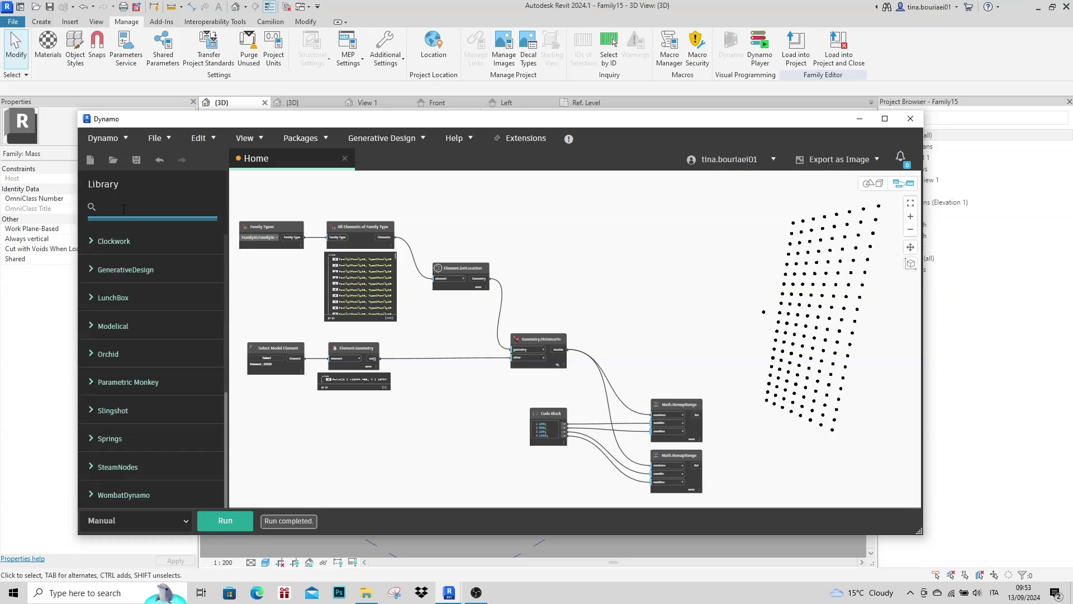
{"action": "type", "text": "element"}
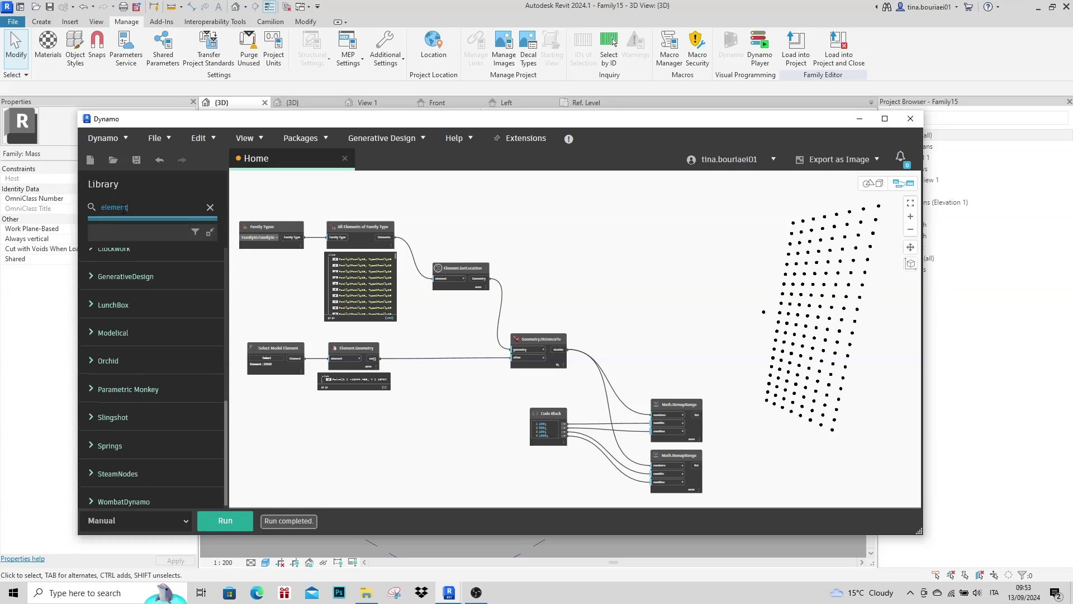
{"action": "type", "text": ".ssetpara"}
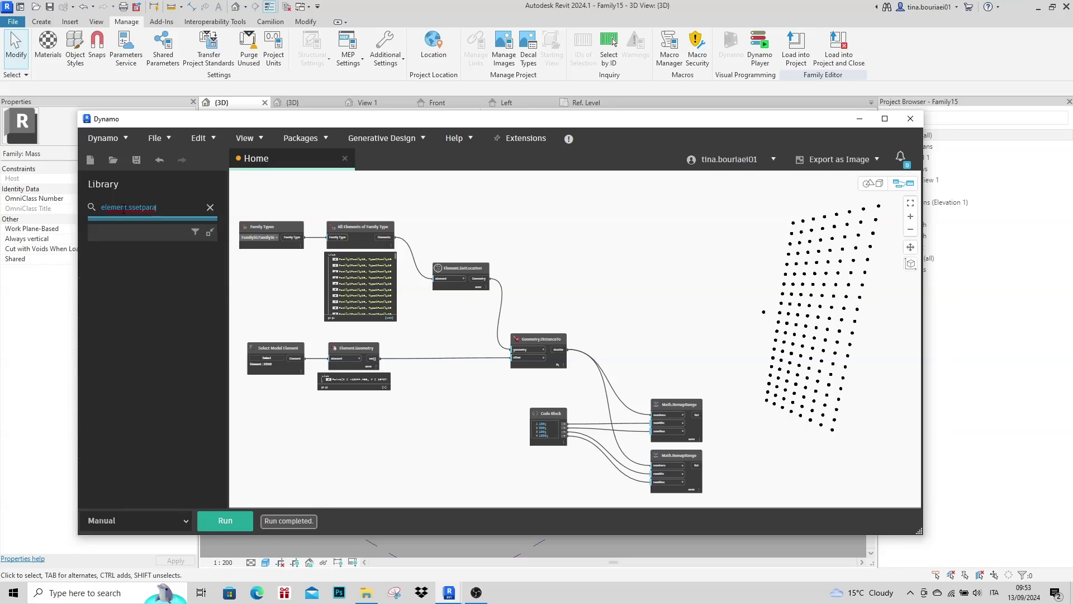
{"action": "key", "text": "BackSpace"}
{"action": "type", "text": "et"}
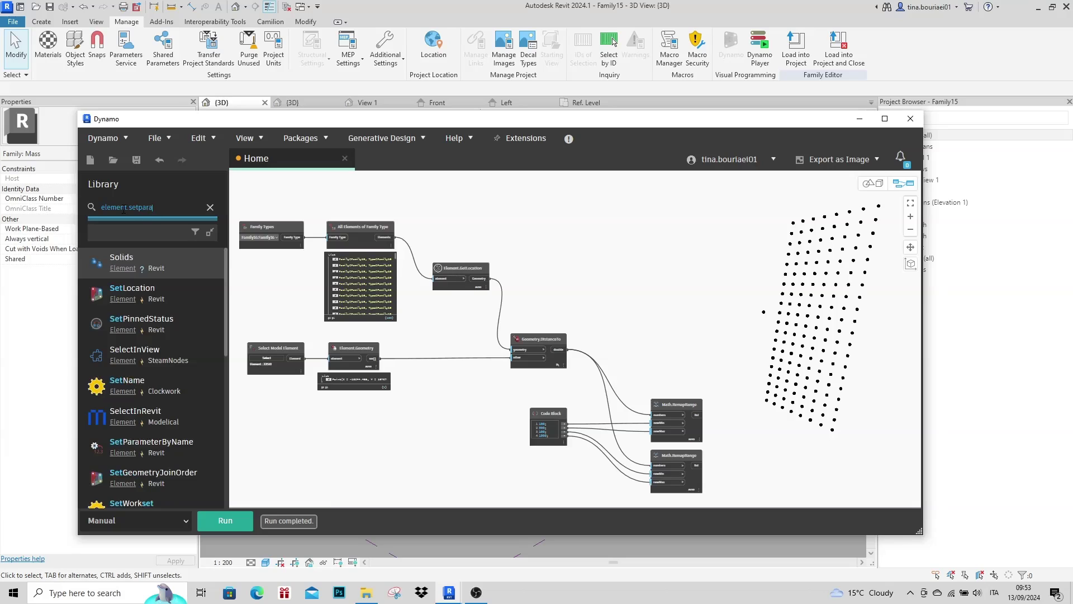
{"action": "left_click", "coordinate": [162, 268]}
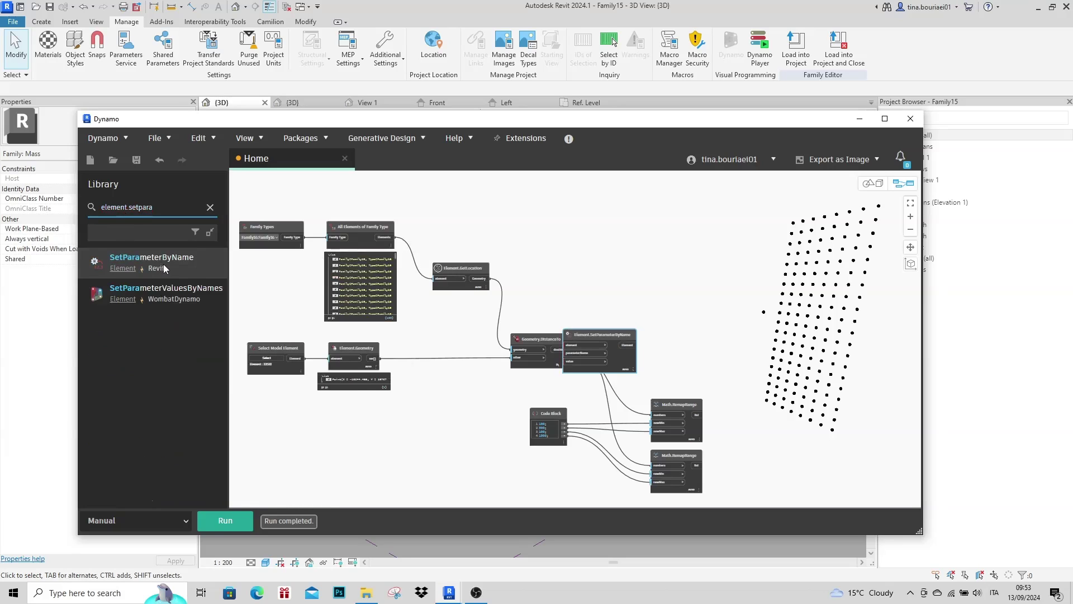
{"action": "left_click_drag", "start_coordinate": [604, 341], "coordinate": [701, 244]}
{"action": "left_click", "coordinate": [690, 304]}
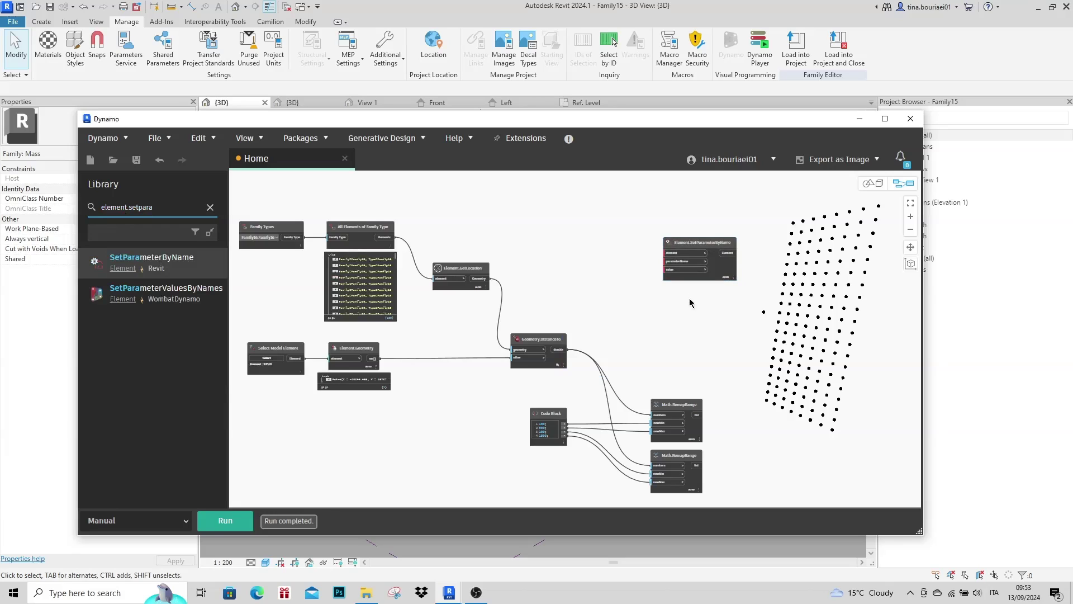
- Duplicate Element.SetParameterByName, stack the copy beneath the original, and move both nodes farther from the rest of the graph
{"action": "left_click", "coordinate": [687, 277]}
{"action": "key", "text": "ctrl+c"}
{"action": "key", "text": "ctrl+v"}
{"action": "left_click_drag", "start_coordinate": [777, 251], "coordinate": [694, 291]}
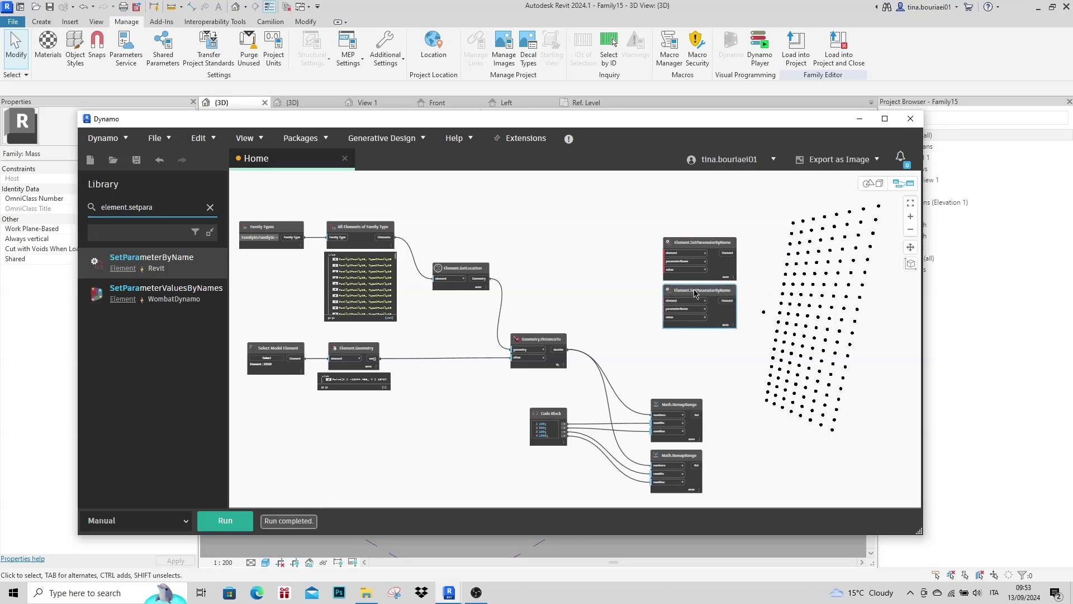
{"action": "scroll", "coordinate": [368, 318], "scroll_direction": "down", "scroll_amount": 1}
{"action": "scroll", "coordinate": [699, 367], "scroll_direction": "up", "scroll_amount": 1}
{"action": "scroll", "coordinate": [699, 368], "scroll_direction": "up", "scroll_amount": 1}
{"action": "left_click_drag", "start_coordinate": [702, 250], "coordinate": [634, 296]}
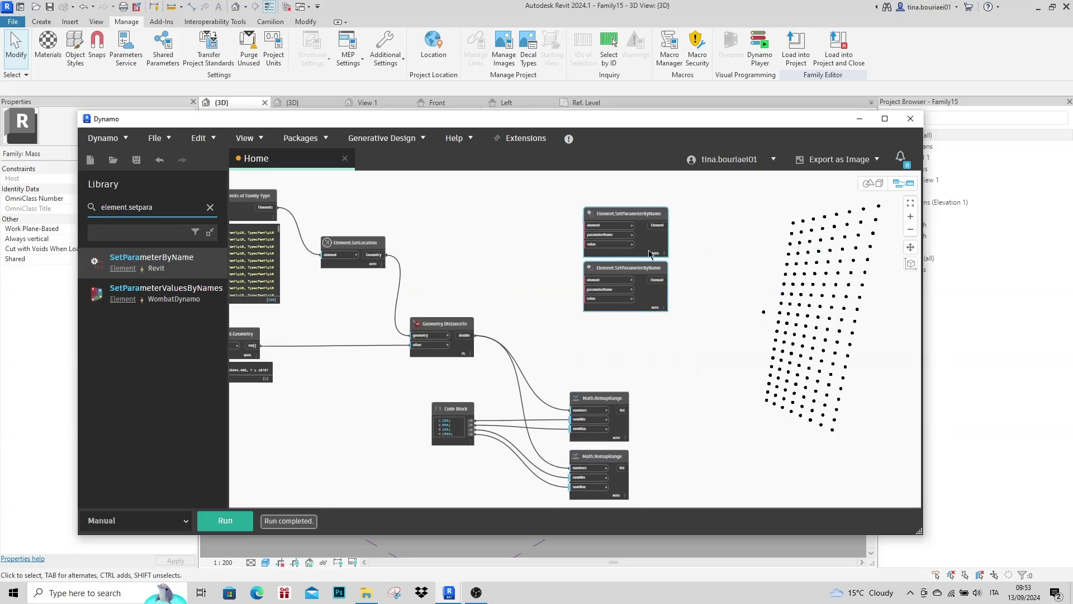
{"action": "left_click_drag", "start_coordinate": [658, 244], "coordinate": [739, 275]}
{"action": "left_click", "coordinate": [619, 317]}
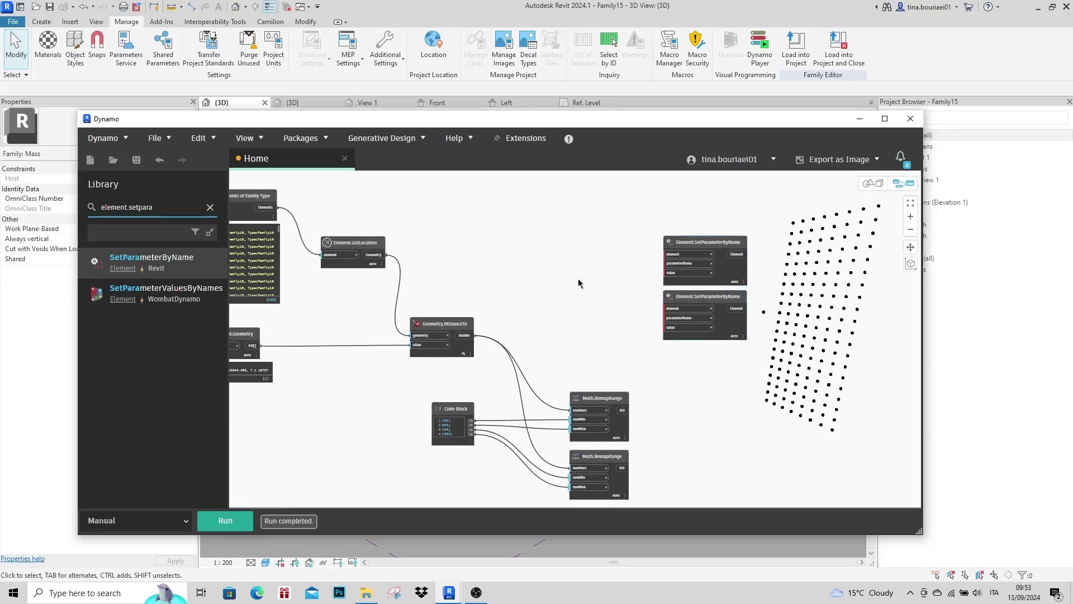
{"action": "scroll", "coordinate": [394, 294], "scroll_direction": "down", "scroll_amount": 1}
{"action": "scroll", "coordinate": [323, 277], "scroll_direction": "down", "scroll_amount": 1}
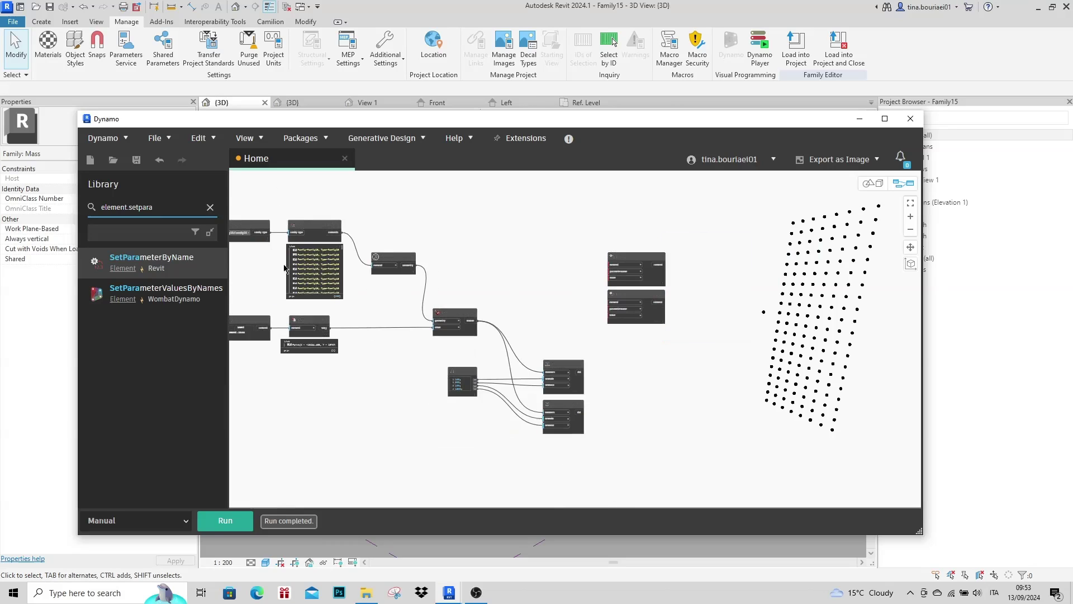
- Connect the Elements output of All Elements of Family Type to the element inputs of both Element.SetParameterByName nodes
{"action": "scroll", "coordinate": [345, 236], "scroll_direction": "up", "scroll_amount": 3}
{"action": "scroll", "coordinate": [345, 236], "scroll_direction": "down", "scroll_amount": 3}
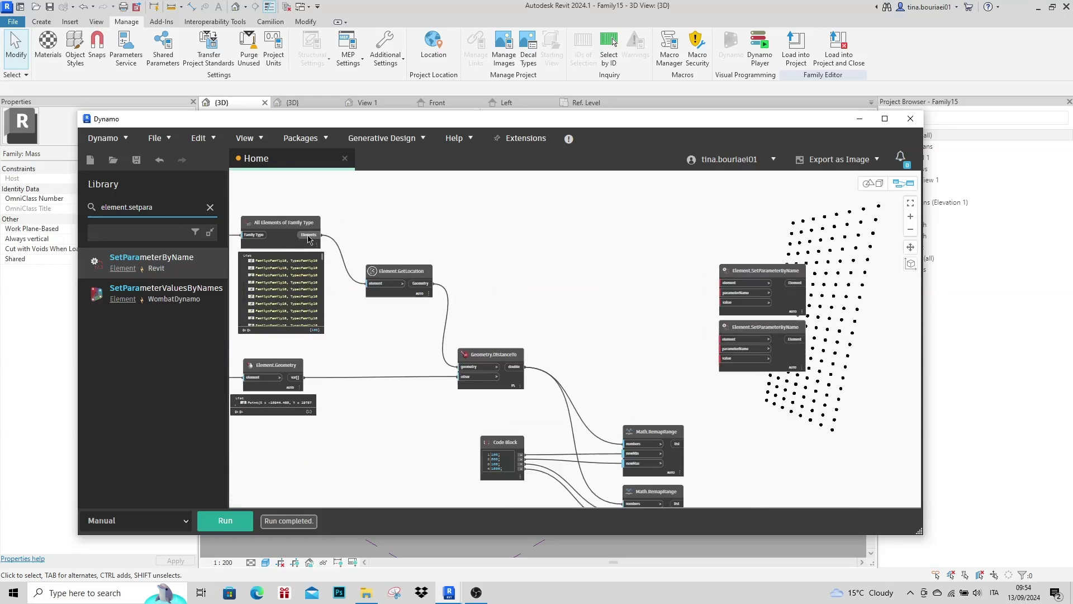
{"action": "left_click_drag", "start_coordinate": [322, 235], "coordinate": [722, 339]}
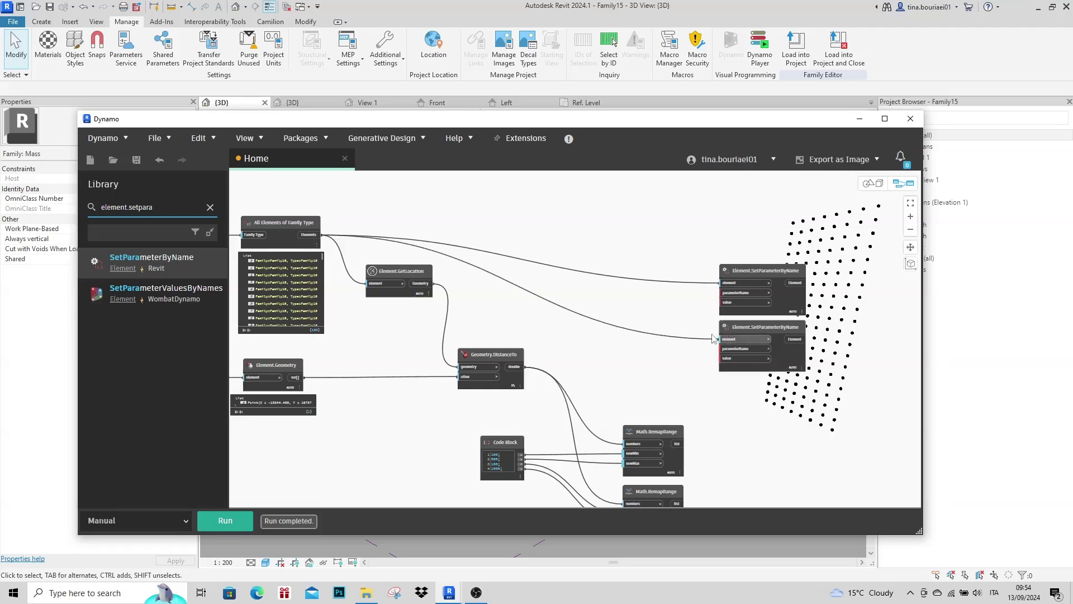
{"action": "scroll", "coordinate": [665, 322], "scroll_direction": "down", "scroll_amount": 3}
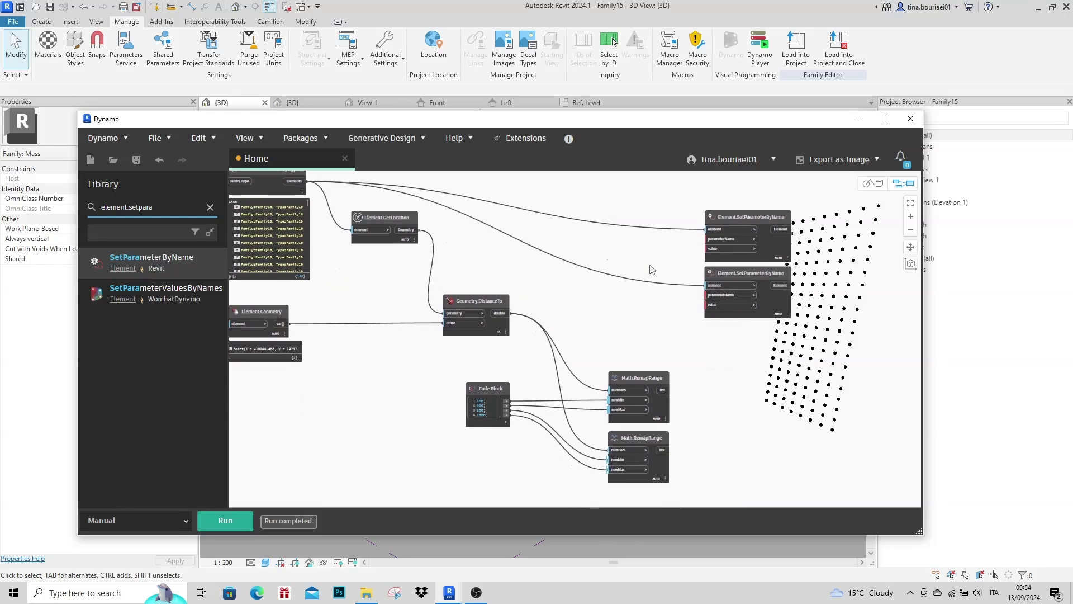
- Connect the upper Math.RemapRange list to the upper Element.SetParameterByName value, and the lower list to the lower node's value
{"action": "scroll", "coordinate": [676, 335], "scroll_direction": "up", "scroll_amount": 1}
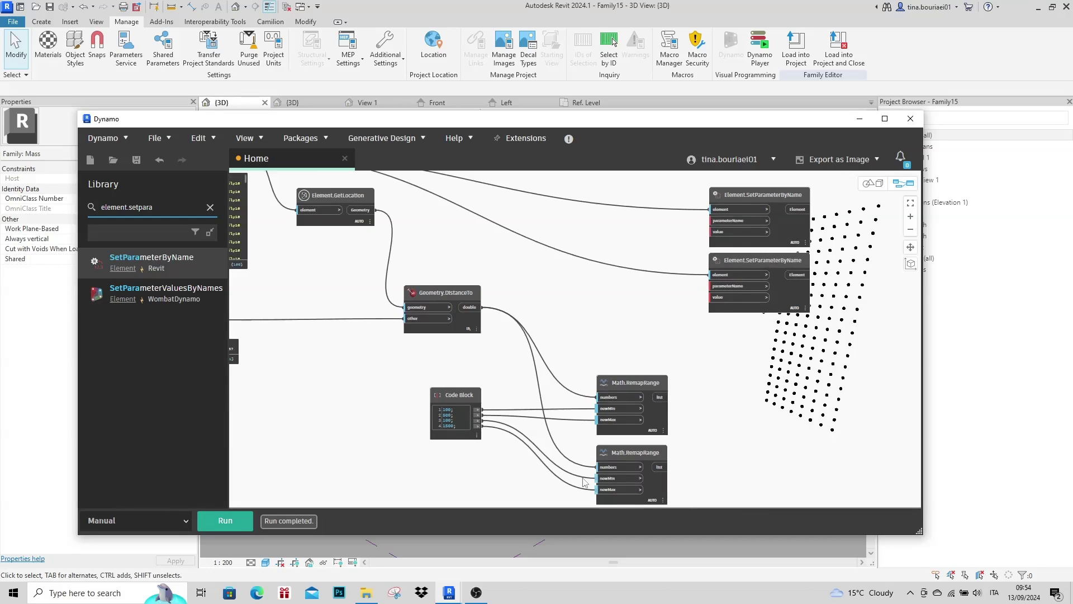
{"action": "left_click", "coordinate": [665, 397]}
{"action": "left_click", "coordinate": [710, 232]}
{"action": "left_click", "coordinate": [669, 467]}
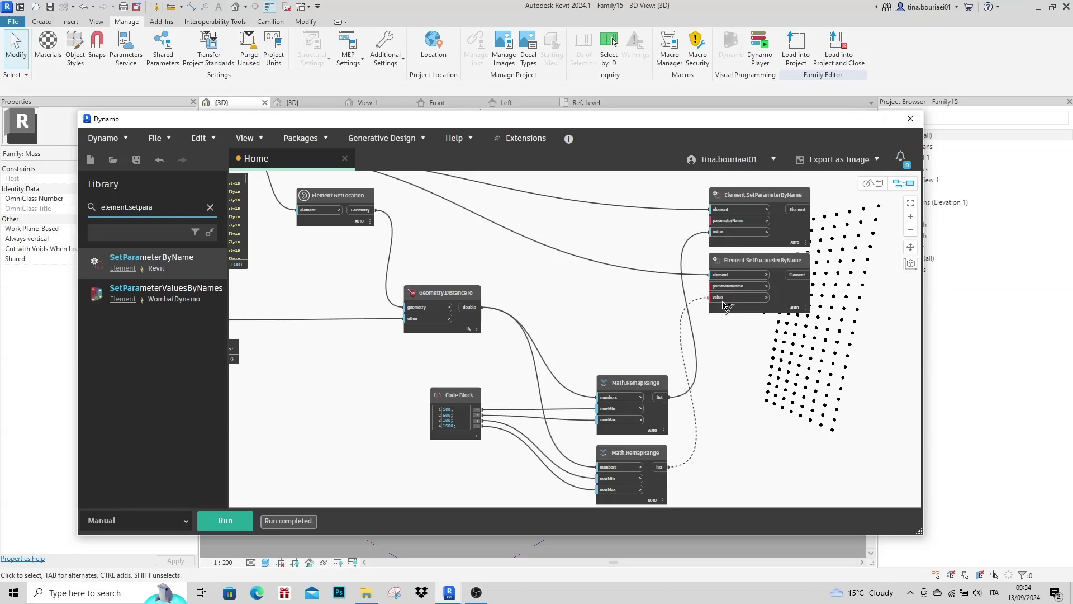
{"action": "left_click", "coordinate": [711, 298]}
- Add a Code Block beside the Element.SetParameterByName nodes containing "Xthickness"; on line one and "Ythickness"; on line two
{"action": "scroll", "coordinate": [694, 222], "scroll_direction": "up", "scroll_amount": 2}
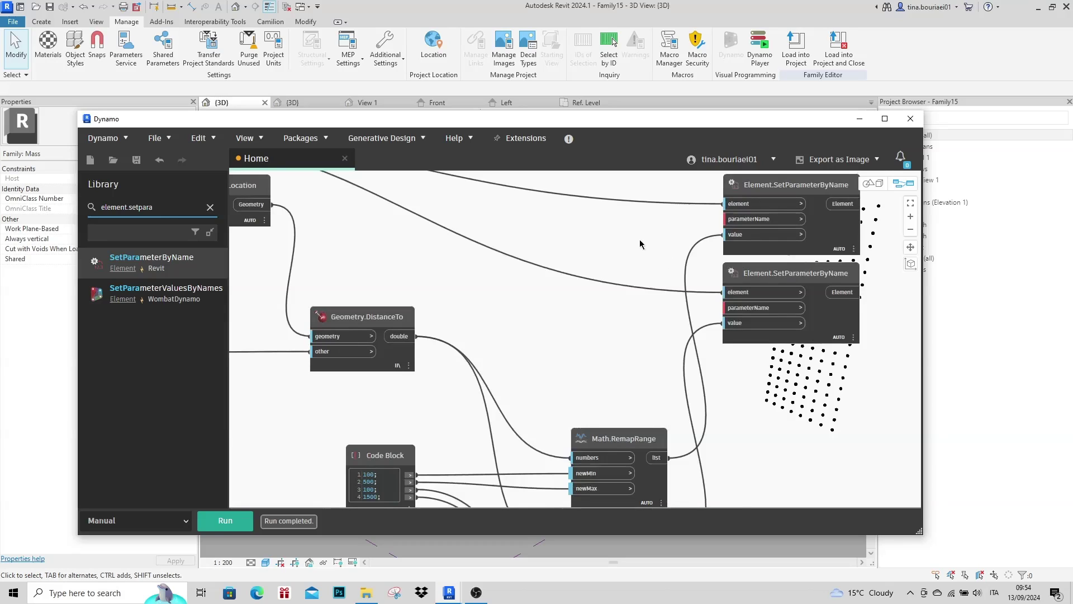
{"action": "double_click", "coordinate": [544, 222]}
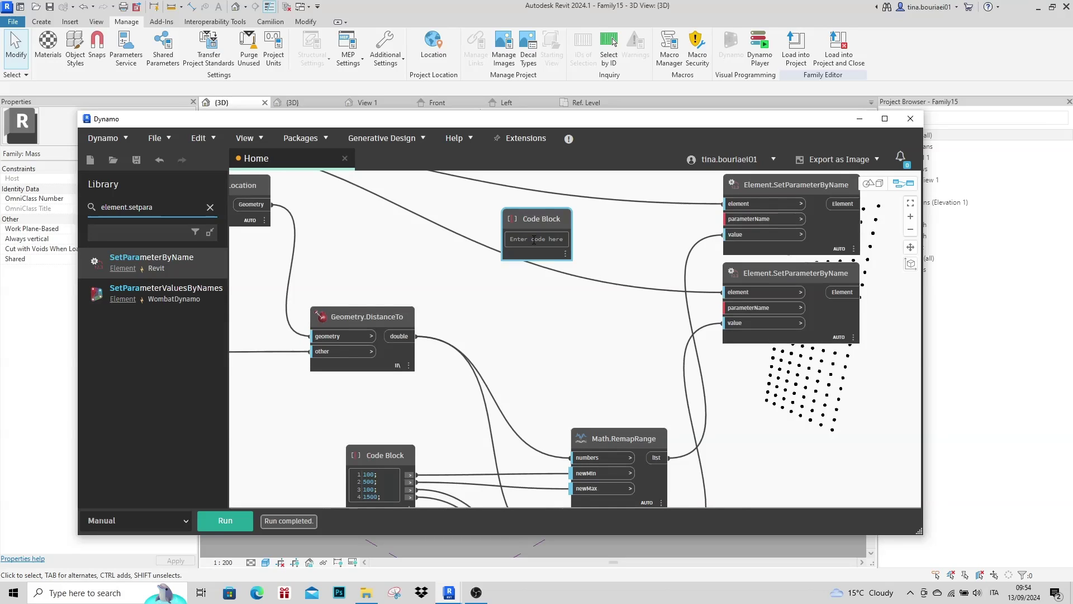
{"action": "type", "text": "\"\""}
{"action": "scroll", "coordinate": [534, 251], "scroll_direction": "up", "scroll_amount": 3}
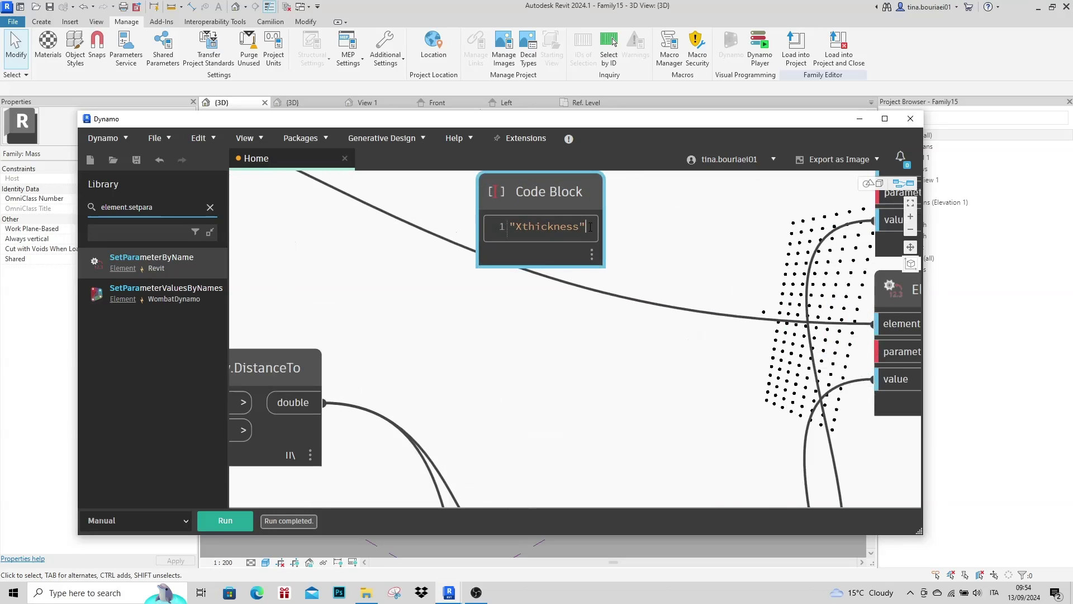
{"action": "left_click_drag", "start_coordinate": [590, 227], "coordinate": [507, 227]}
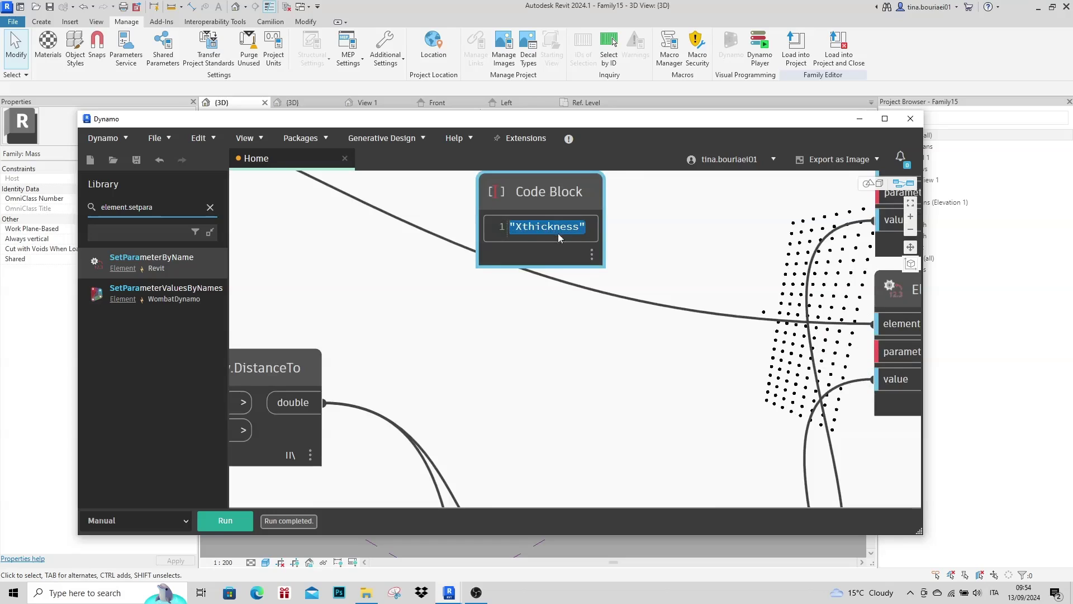
{"action": "left_click", "coordinate": [592, 227]}
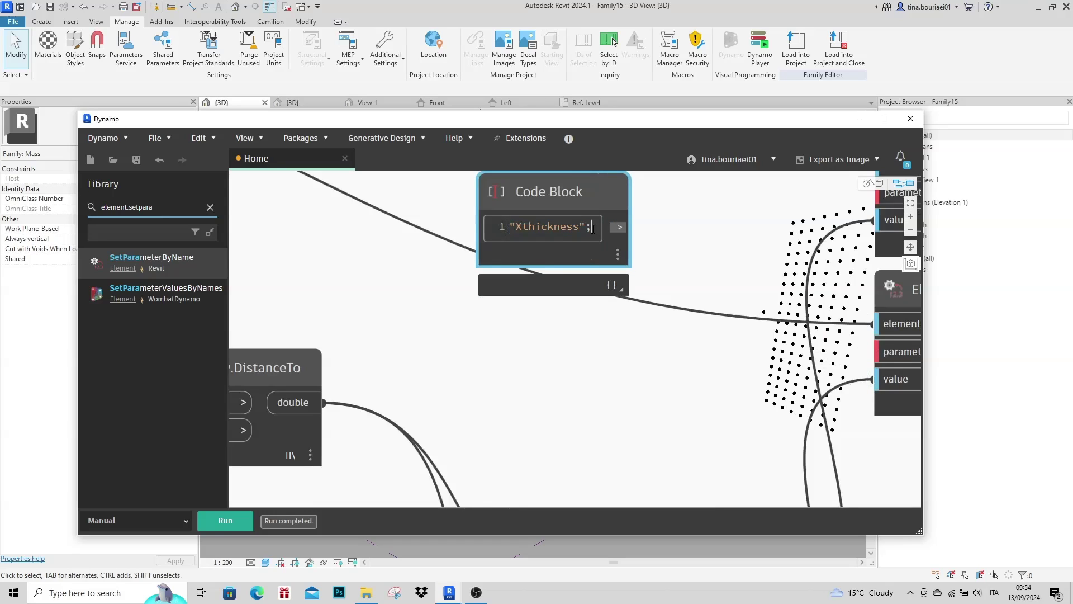
{"action": "key", "text": "Return"}
{"action": "key", "text": "ctrl+v"}
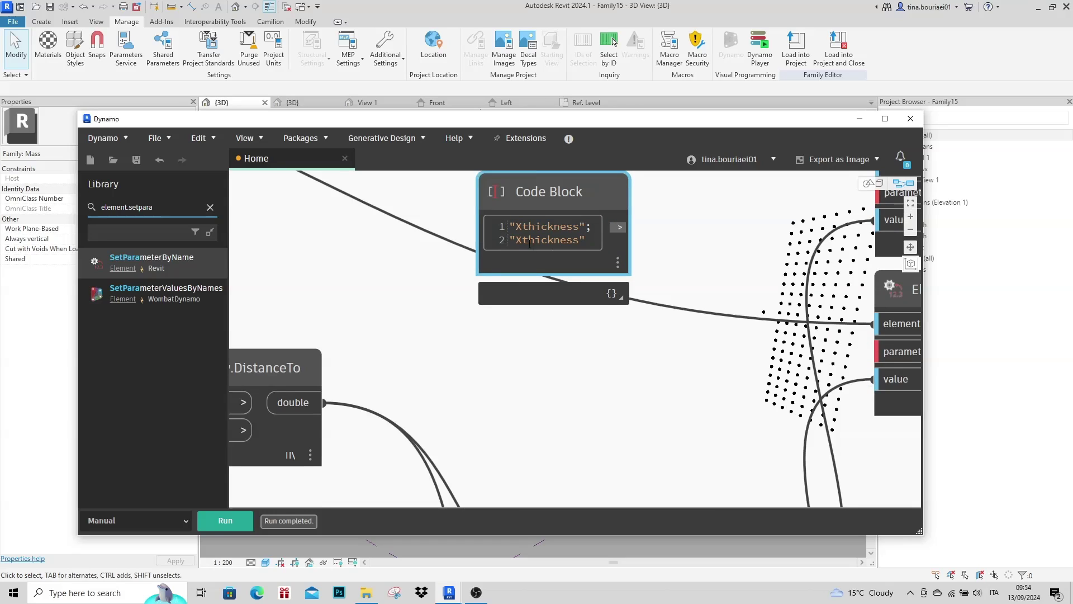
{"action": "left_click_drag", "start_coordinate": [520, 241], "coordinate": [516, 241]}
{"action": "type", "text": "Y"}
{"action": "left_click", "coordinate": [519, 331]}
- Connect "Xthickness" to the upper and "Ythickness" to the lower Element.SetParameterByName parameterName input, and move the Code Block lower
{"action": "scroll", "coordinate": [481, 330], "scroll_direction": "down", "scroll_amount": 5}
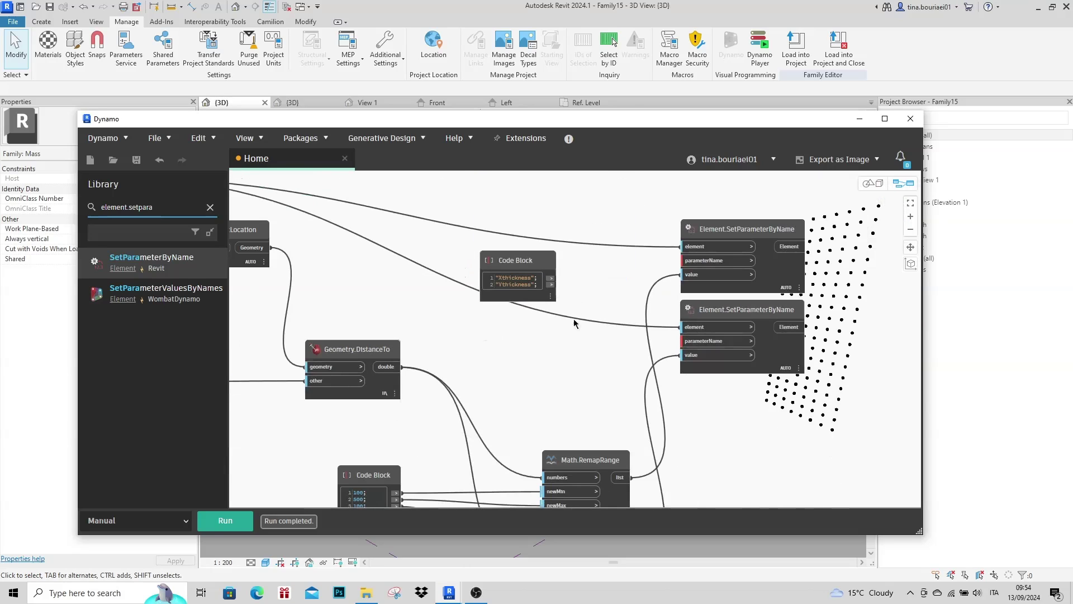
{"action": "left_click_drag", "start_coordinate": [551, 277], "coordinate": [683, 260]}
{"action": "left_click_drag", "start_coordinate": [544, 289], "coordinate": [682, 340]}
{"action": "left_click", "coordinate": [576, 343]}
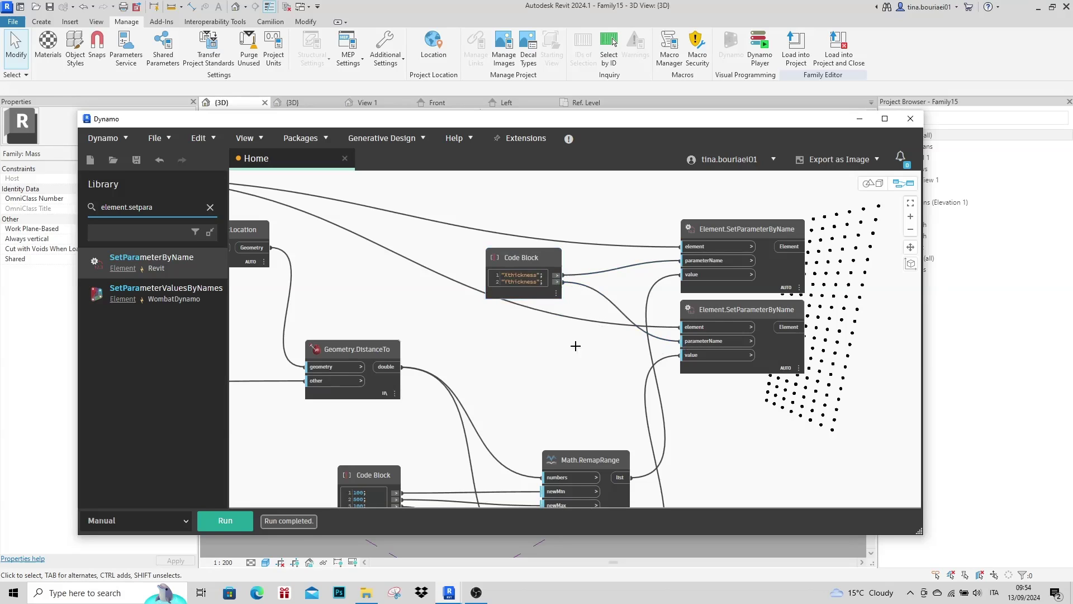
{"action": "left_click_drag", "start_coordinate": [550, 266], "coordinate": [545, 330]}
{"action": "scroll", "coordinate": [566, 292], "scroll_direction": "down", "scroll_amount": 3}
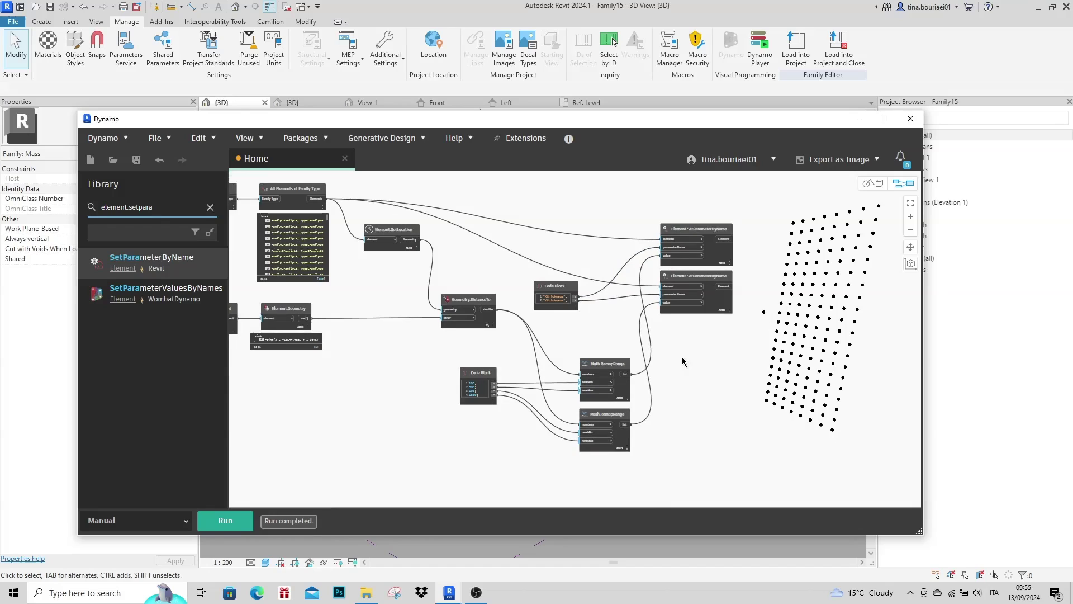
- Run the completed graph and switch to the Revit 3D view to inspect the panels from another angle
{"action": "scroll", "coordinate": [741, 362], "scroll_direction": "down", "scroll_amount": 1}
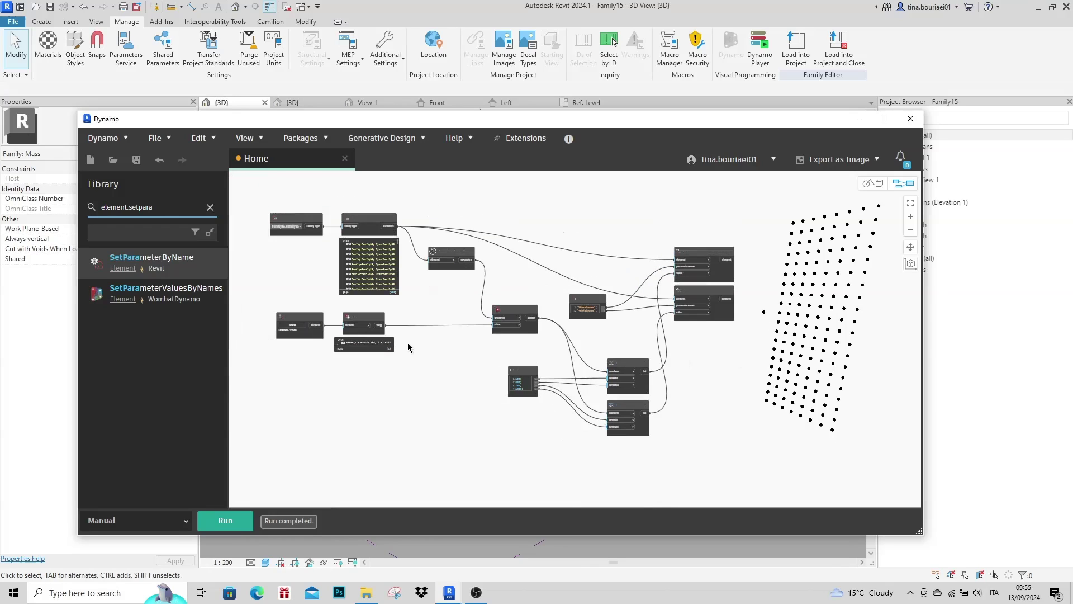
{"action": "left_click", "coordinate": [227, 524]}
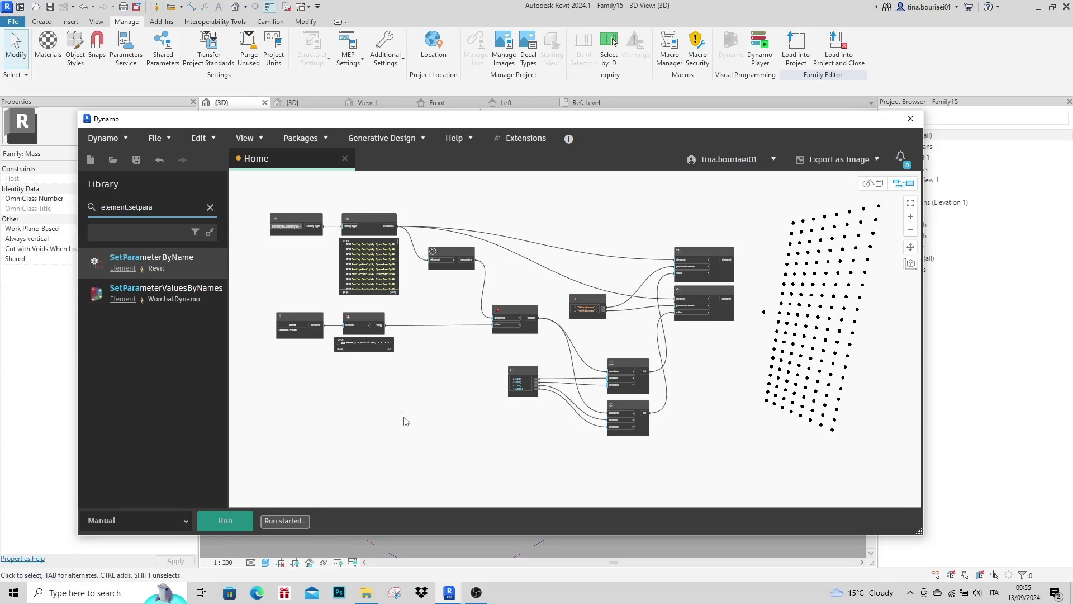
{"action": "left_click", "coordinate": [859, 118]}
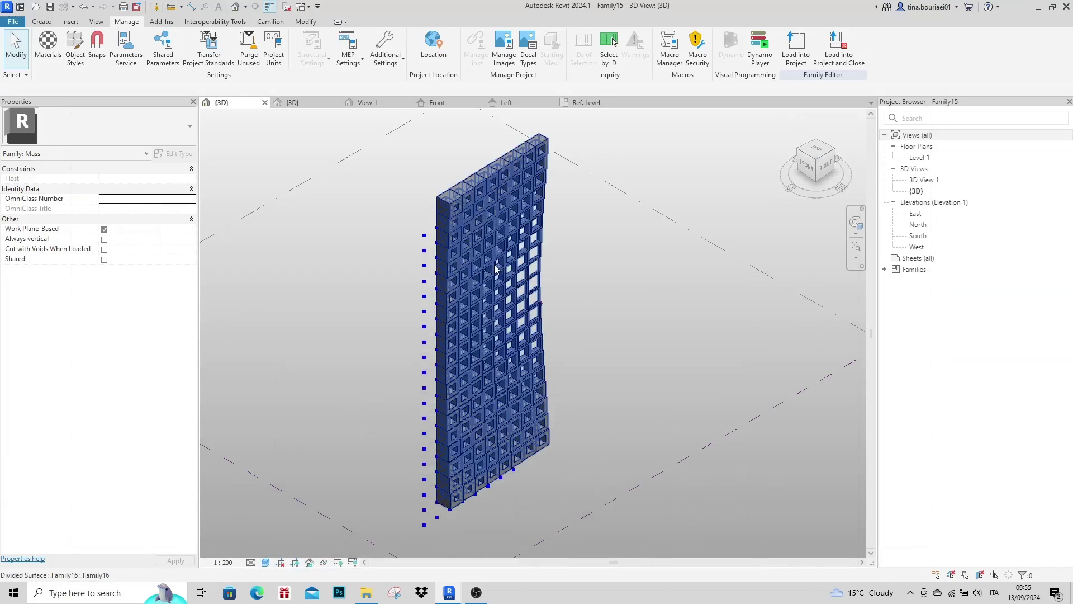
{"action": "middle_click_drag", "start_coordinate": [592, 363], "coordinate": [532, 385], "text": "shift"}
{"action": "scroll", "coordinate": [533, 384], "scroll_direction": "up", "scroll_amount": 2}
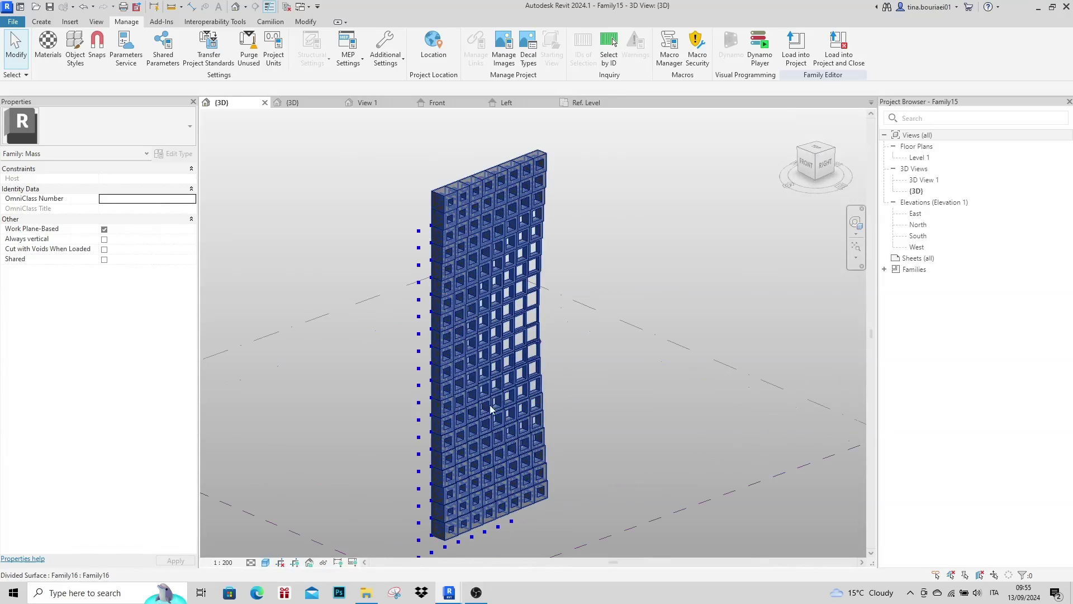
{"action": "scroll", "coordinate": [441, 430], "scroll_direction": "down", "scroll_amount": 1}
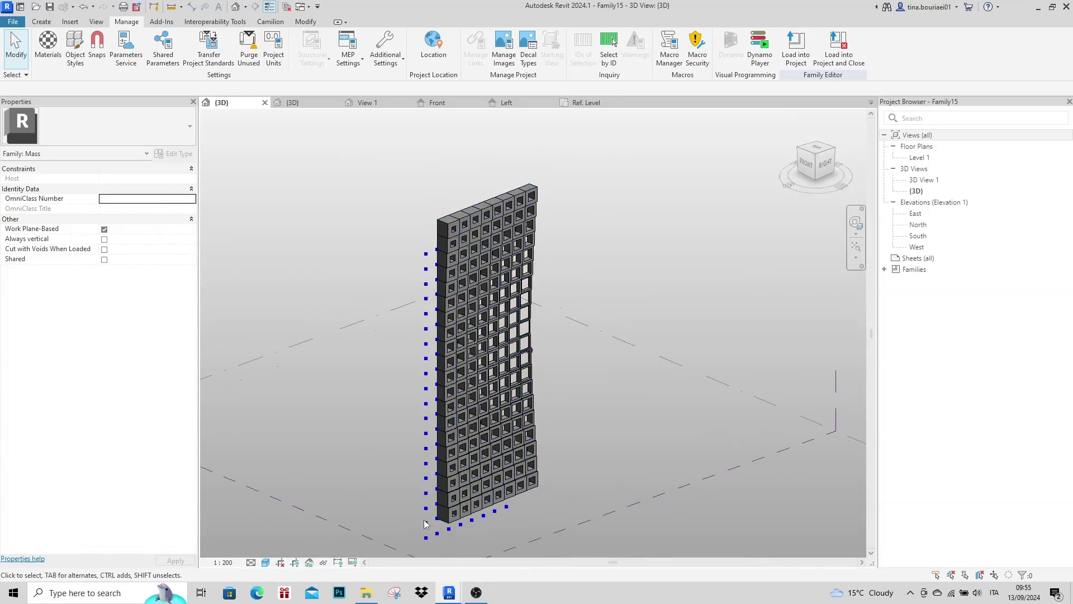
- Switch back to Dynamo and turn off the geometry preview of the Element.GetLocation node
{"action": "mouse_move", "coordinate": [450, 593]}
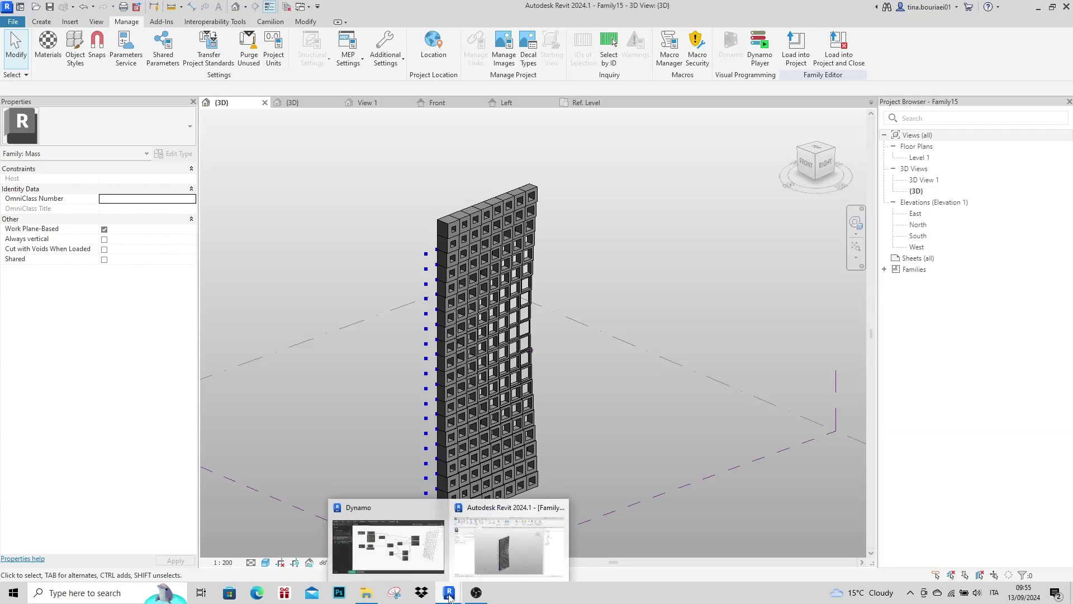
{"action": "left_click", "coordinate": [380, 536]}
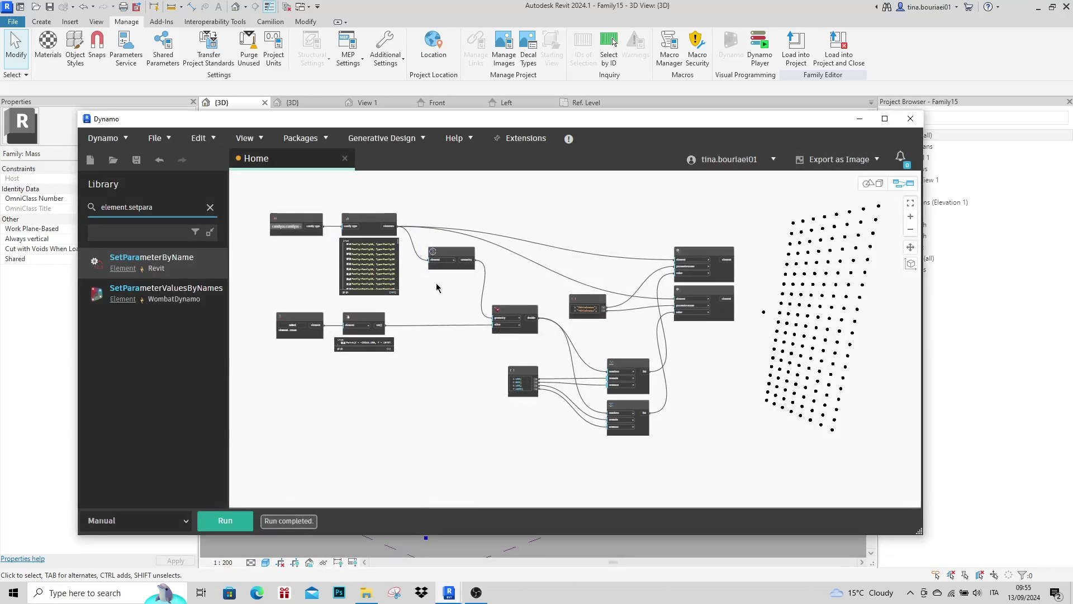
{"action": "scroll", "coordinate": [425, 265], "scroll_direction": "up", "scroll_amount": 2}
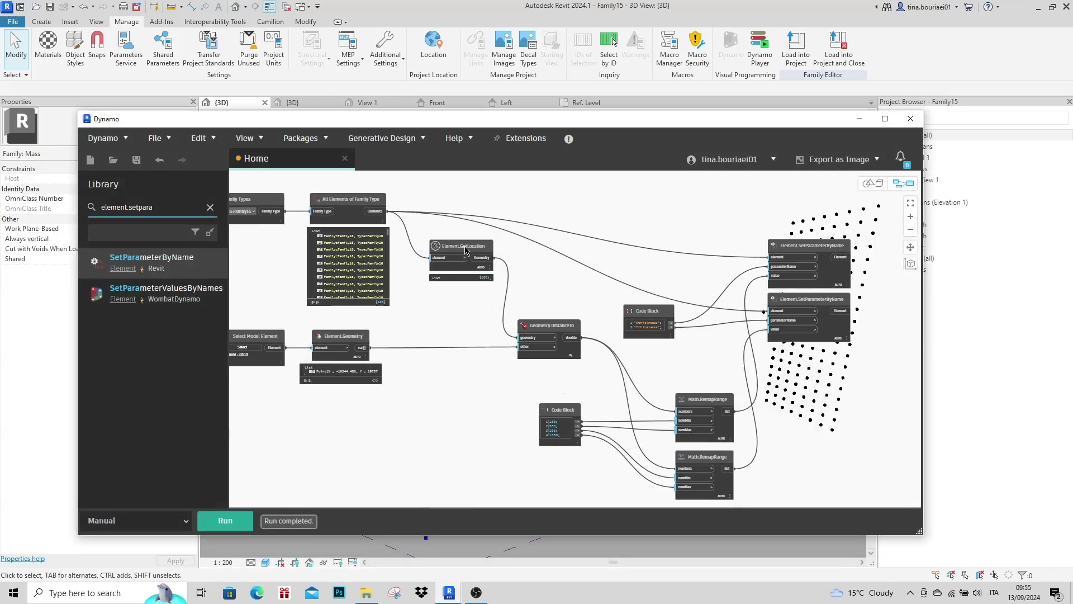
{"action": "scroll", "coordinate": [447, 270], "scroll_direction": "up", "scroll_amount": 2}
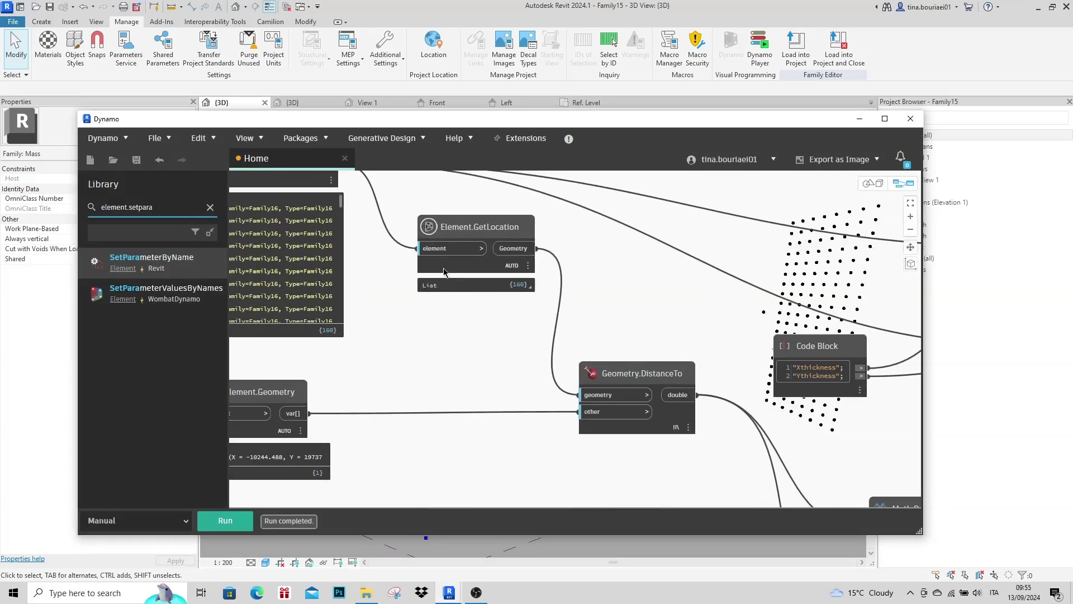
{"action": "right_click", "coordinate": [484, 269]}
{"action": "left_click", "coordinate": [514, 313]}
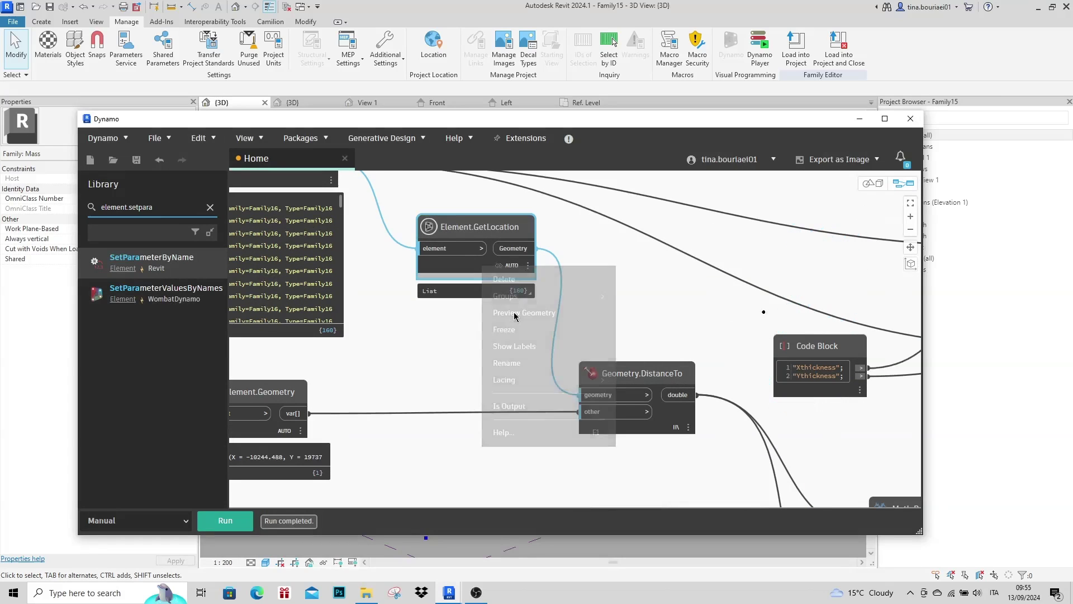
{"action": "scroll", "coordinate": [444, 337], "scroll_direction": "down", "scroll_amount": 2}
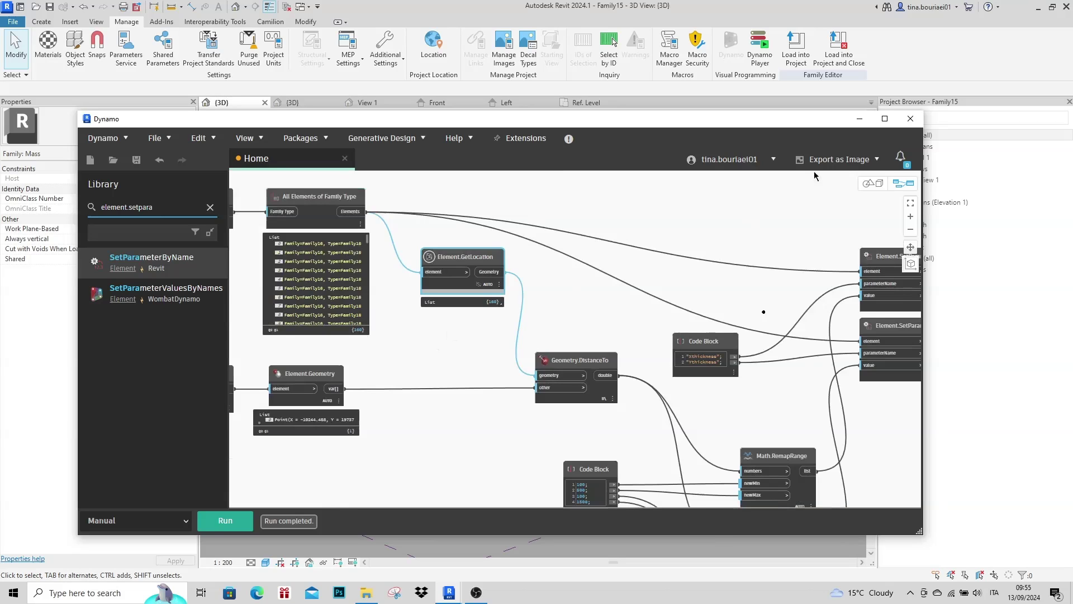
- Switch to Revit and move the attractor reference point from the panel wall's right edge to its bottom-left corner
{"action": "left_click", "coordinate": [859, 120]}
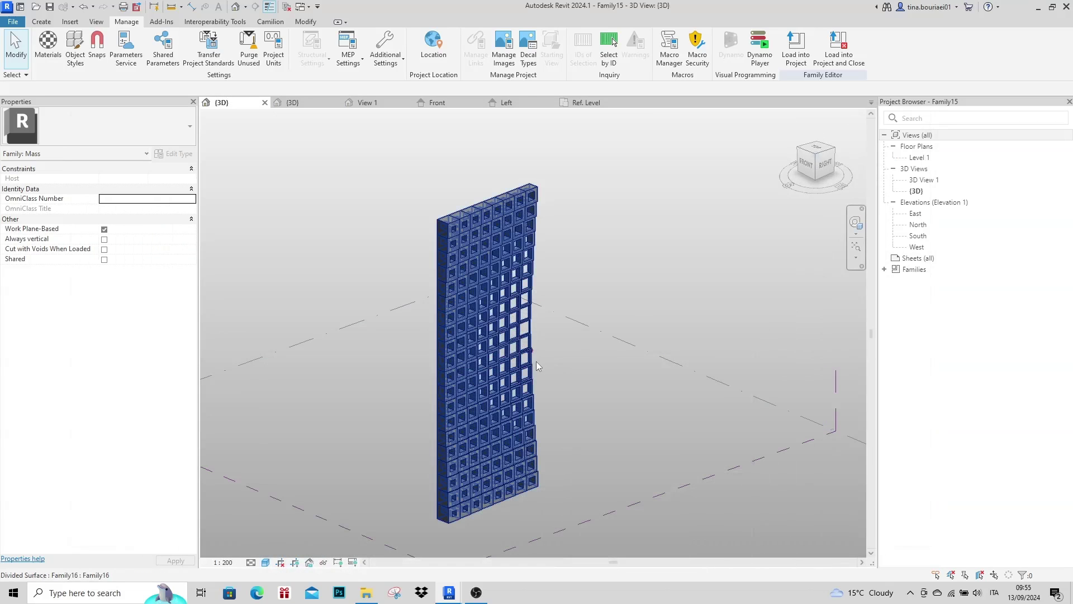
{"action": "scroll", "coordinate": [540, 358], "scroll_direction": "up", "scroll_amount": 4}
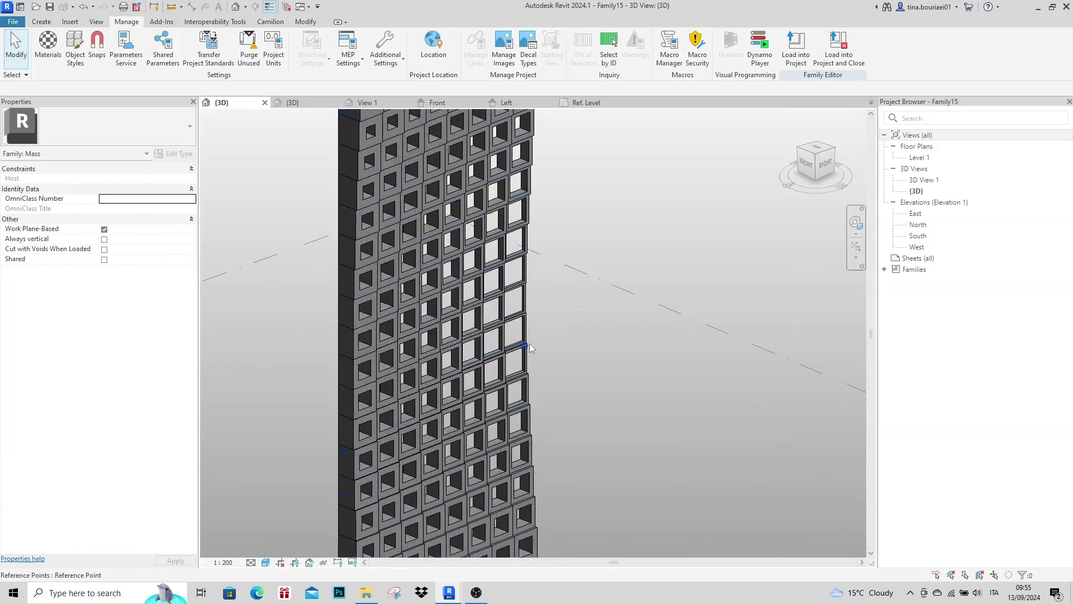
{"action": "scroll", "coordinate": [529, 343], "scroll_direction": "up", "scroll_amount": 2}
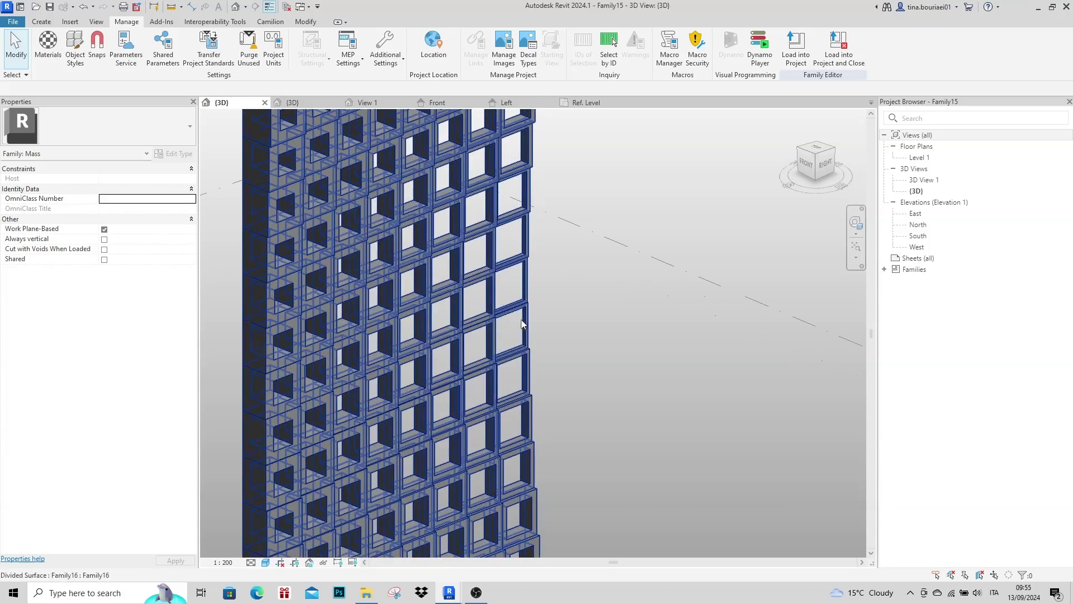
{"action": "scroll", "coordinate": [549, 309], "scroll_direction": "down", "scroll_amount": 3}
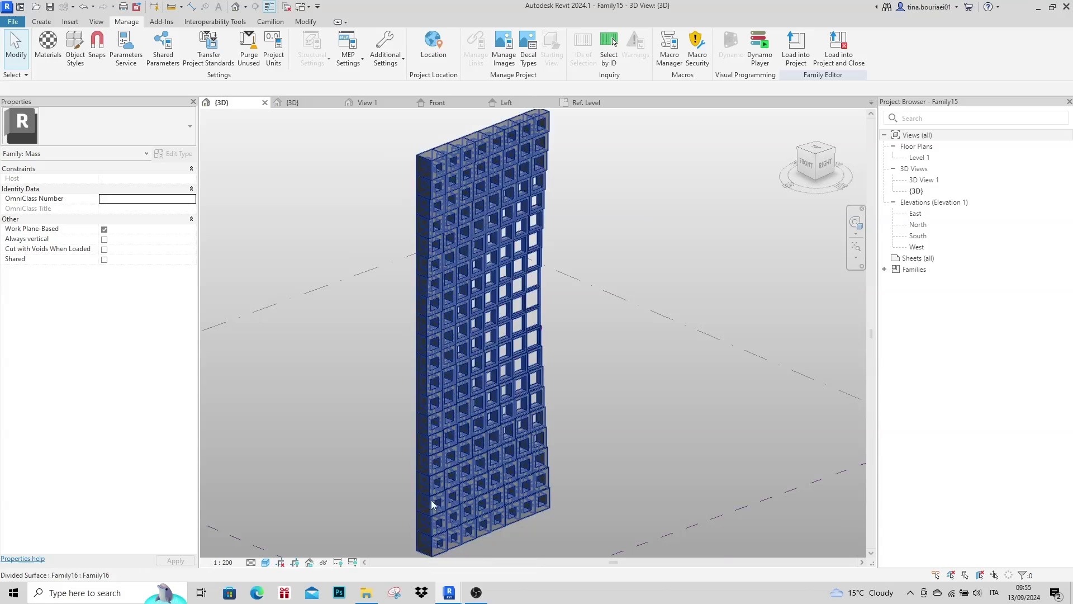
{"action": "scroll", "coordinate": [424, 543], "scroll_direction": "up", "scroll_amount": 2}
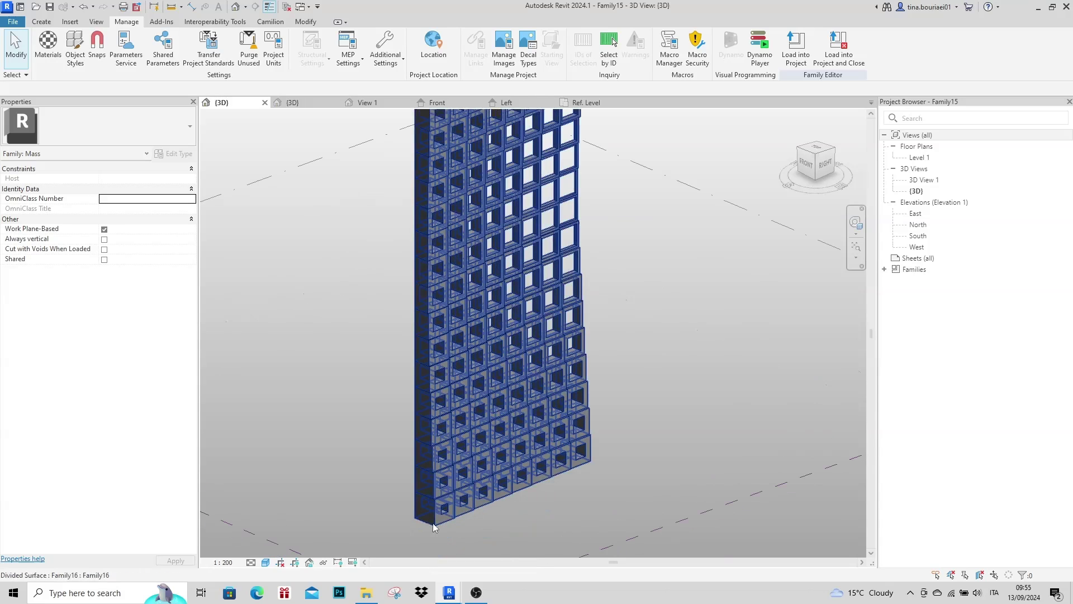
{"action": "middle_click_drag", "start_coordinate": [434, 526], "coordinate": [444, 524], "text": "shift"}
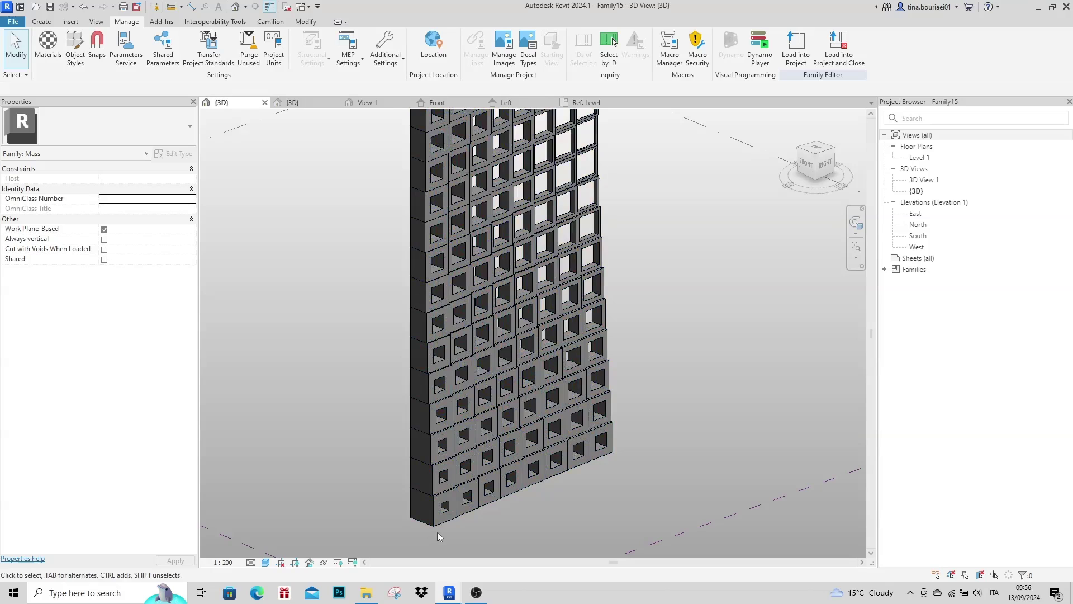
{"action": "middle_click_drag", "start_coordinate": [430, 528], "coordinate": [595, 313], "text": "shift"}
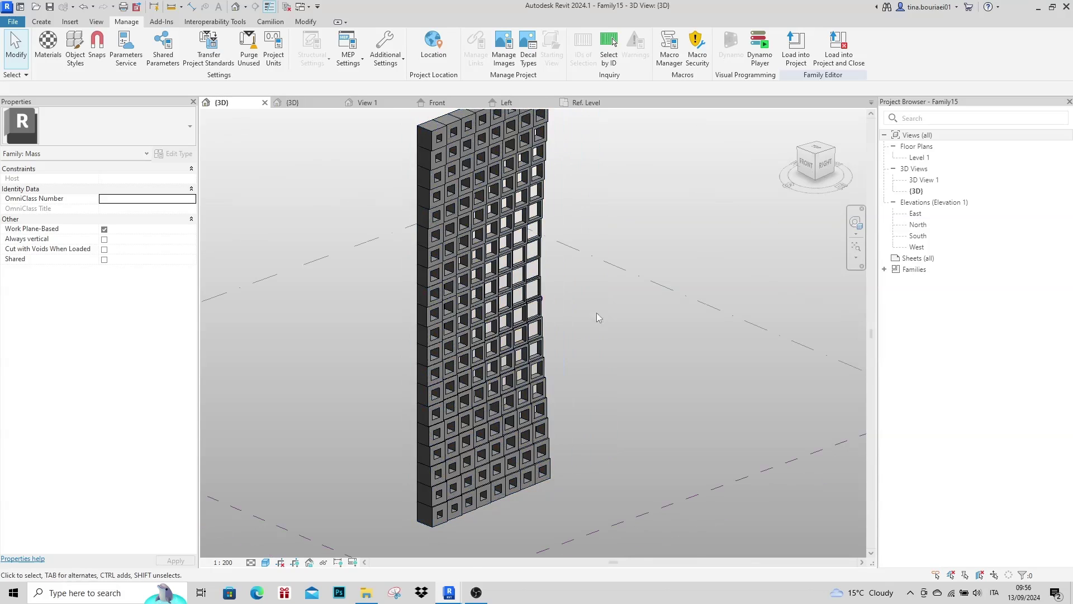
{"action": "left_click", "coordinate": [545, 298]}
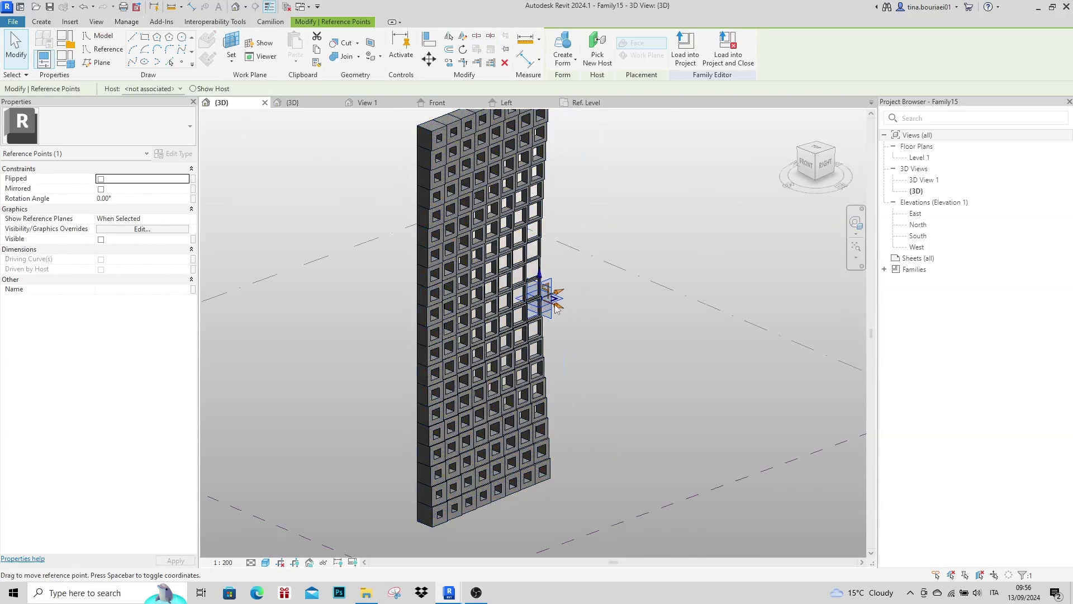
{"action": "left_click_drag", "start_coordinate": [557, 309], "coordinate": [426, 525]}
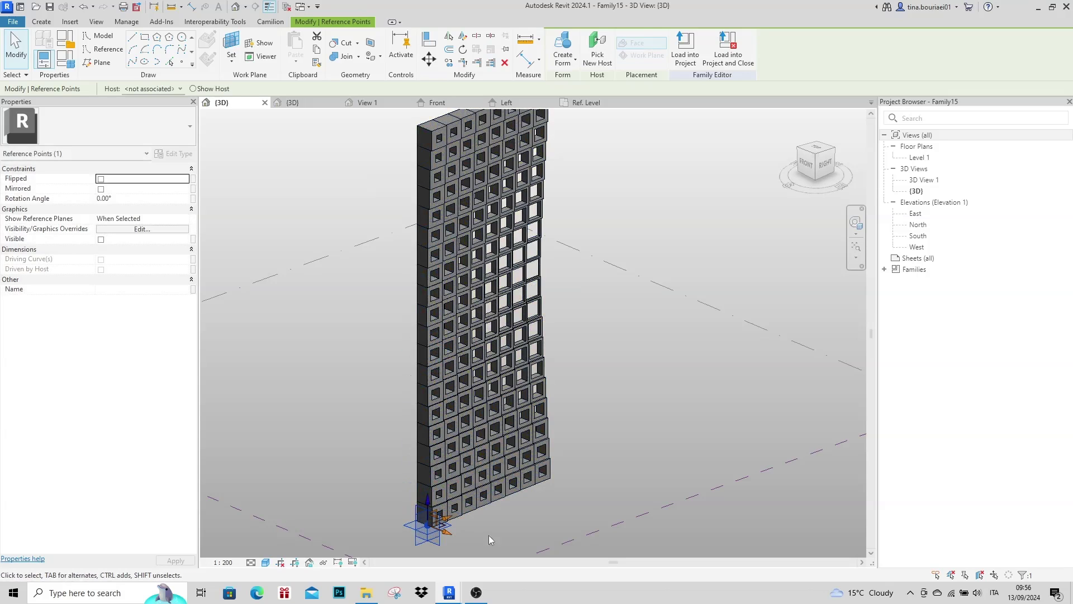
- Switch to Dynamo, rerun the graph for the moved reference point, and return to the Revit 3D view
{"action": "mouse_move", "coordinate": [448, 584]}
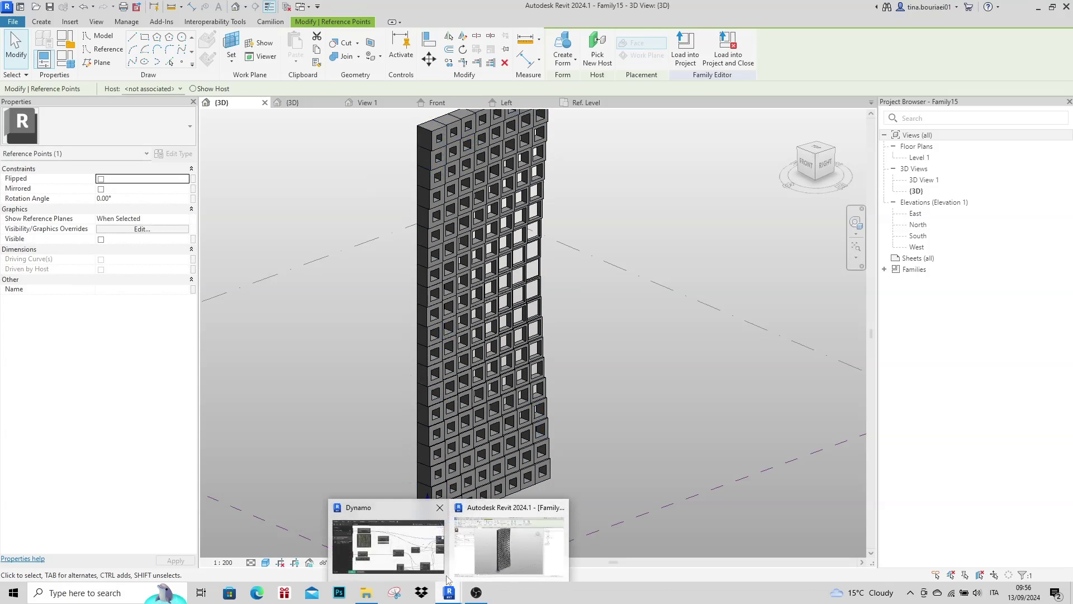
{"action": "left_click", "coordinate": [415, 530]}
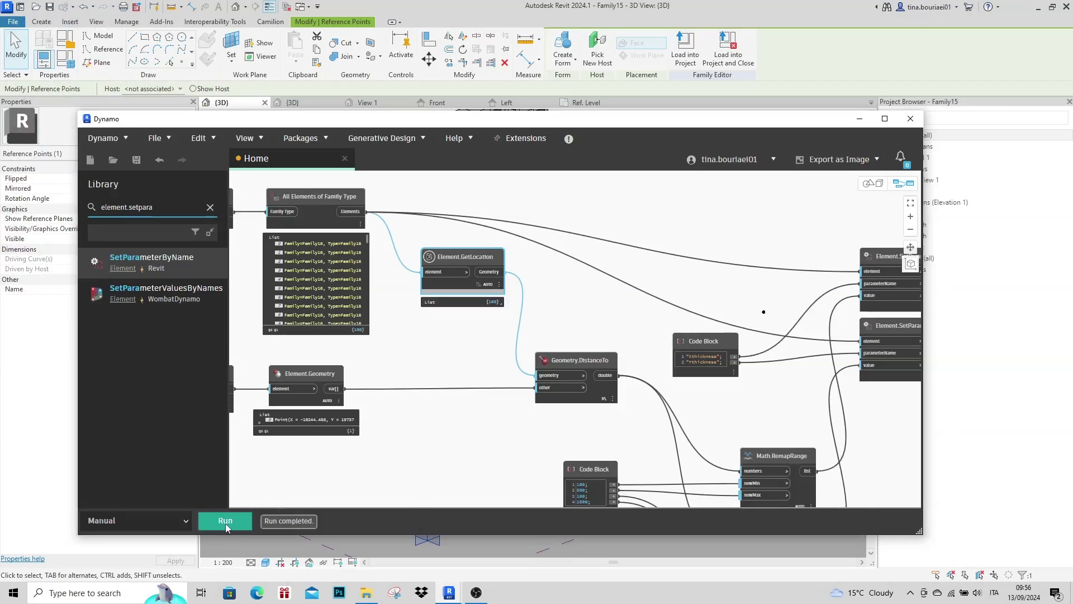
{"action": "left_click", "coordinate": [233, 521]}
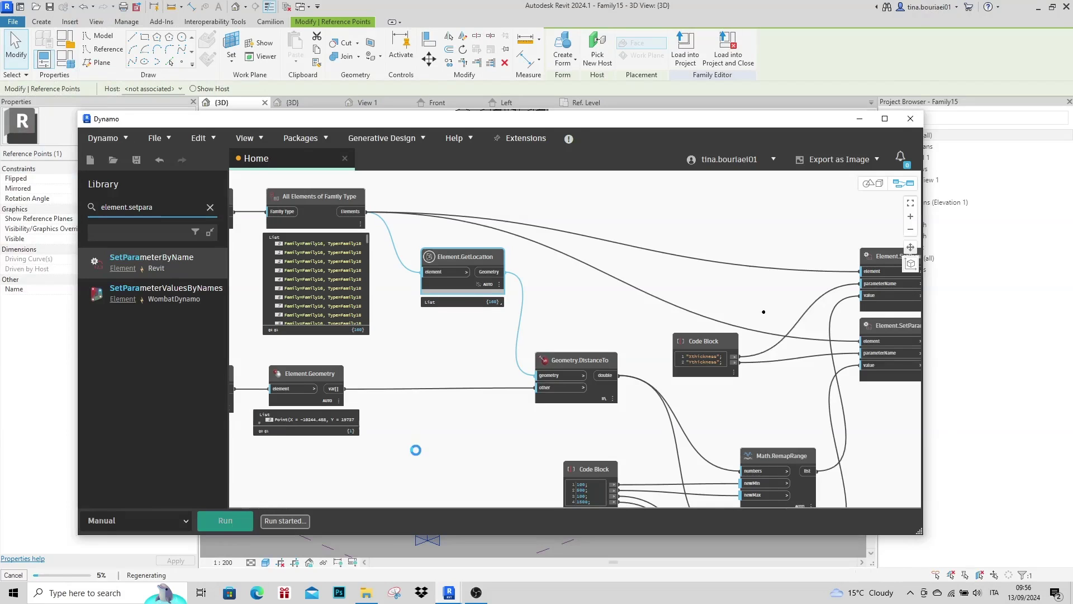
{"action": "left_click", "coordinate": [859, 119]}
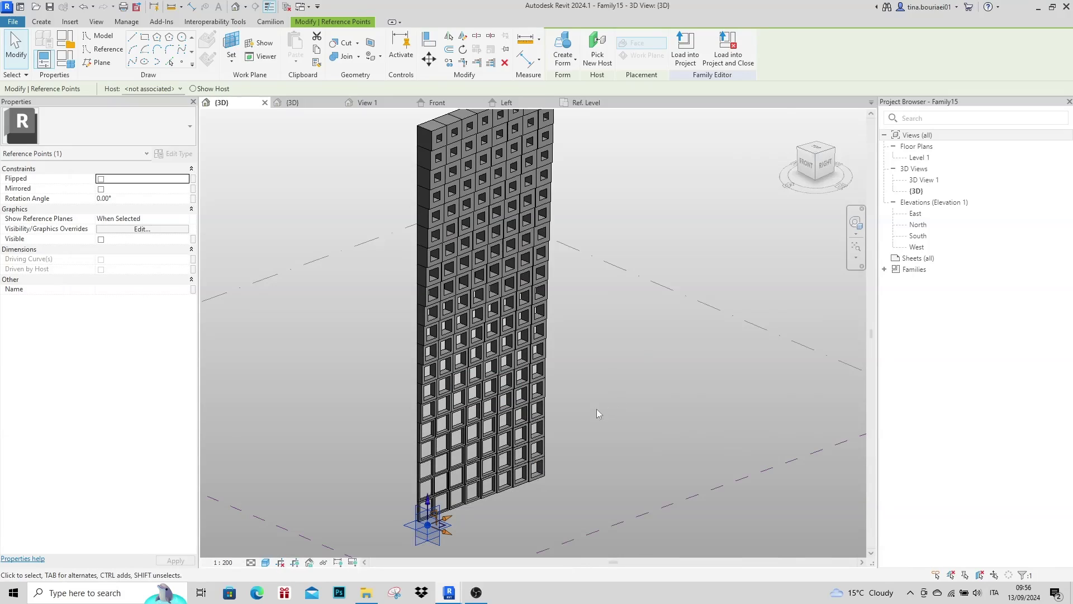
{"action": "scroll", "coordinate": [593, 431], "scroll_direction": "down", "scroll_amount": 1}
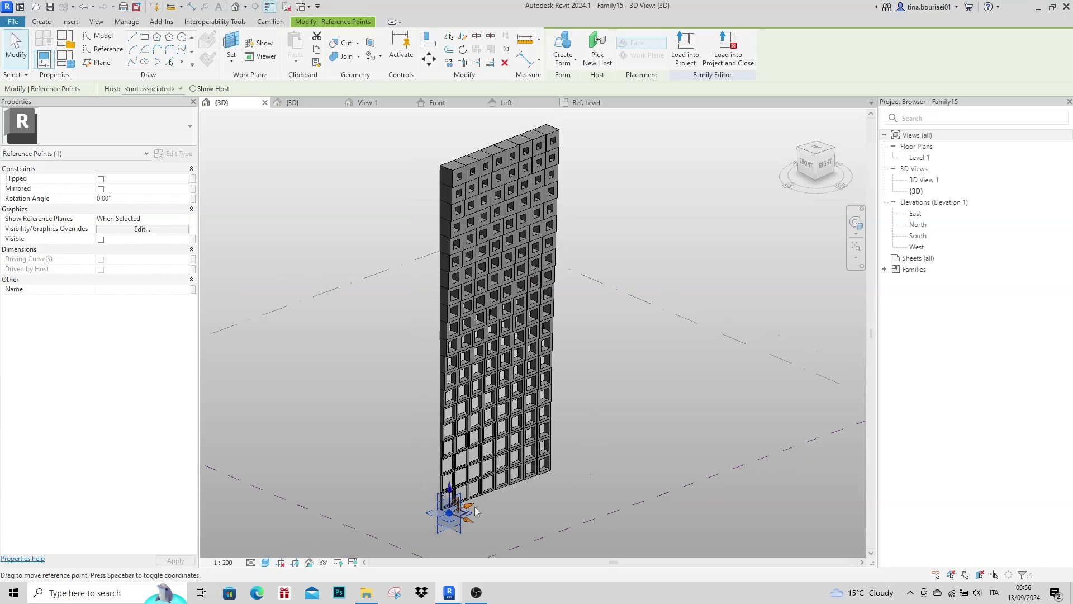